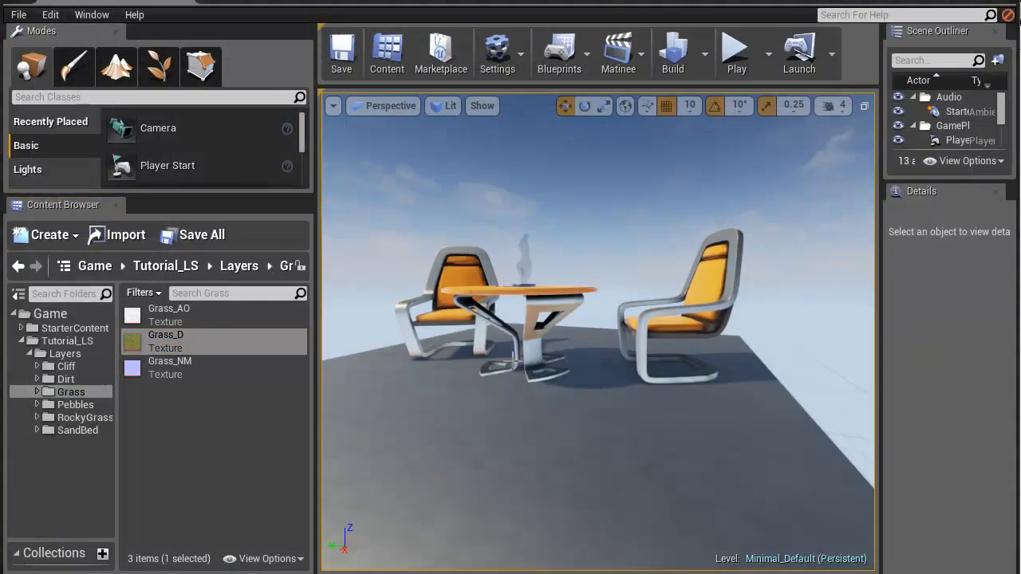
drag(512, 354, 430, 395)
right_drag(431, 395, 527, 342)
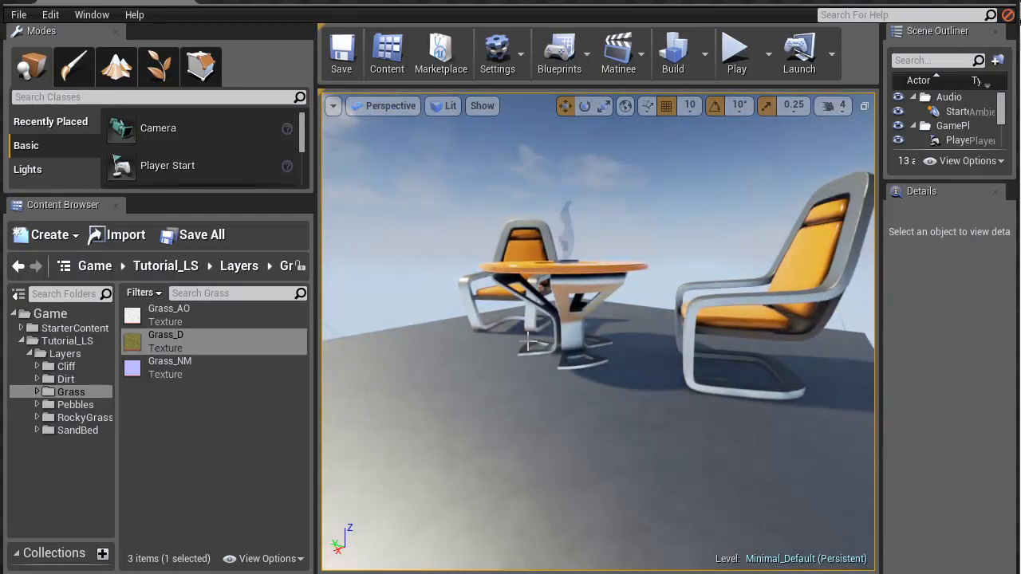
mouse_move(614, 332)
right_down()
mouse_move(848, 420)
mouse_move(939, 526)
mouse_move(830, 469)
mouse_move(818, 359)
mouse_move(611, 303)
mouse_move(646, 335)
mouse_move(608, 348)
mouse_move(633, 339)
mouse_move(643, 351)
mouse_move(626, 346)
right_up()
- Look through the texture sets in the Layers subfolders from Cliff to SandBed
click(67, 366)
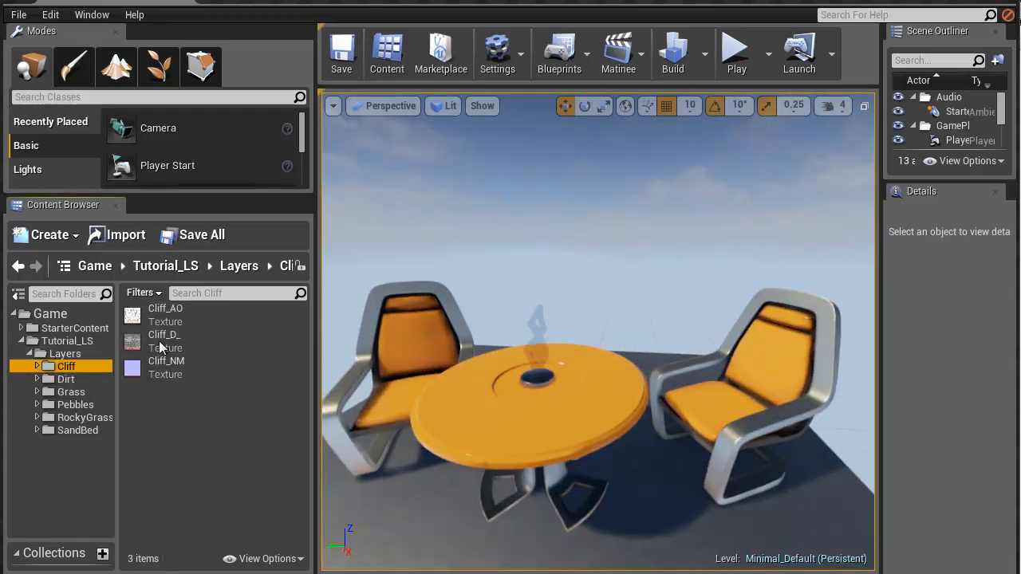
key(Down)
key(Down)
key(Down)
key(Down)
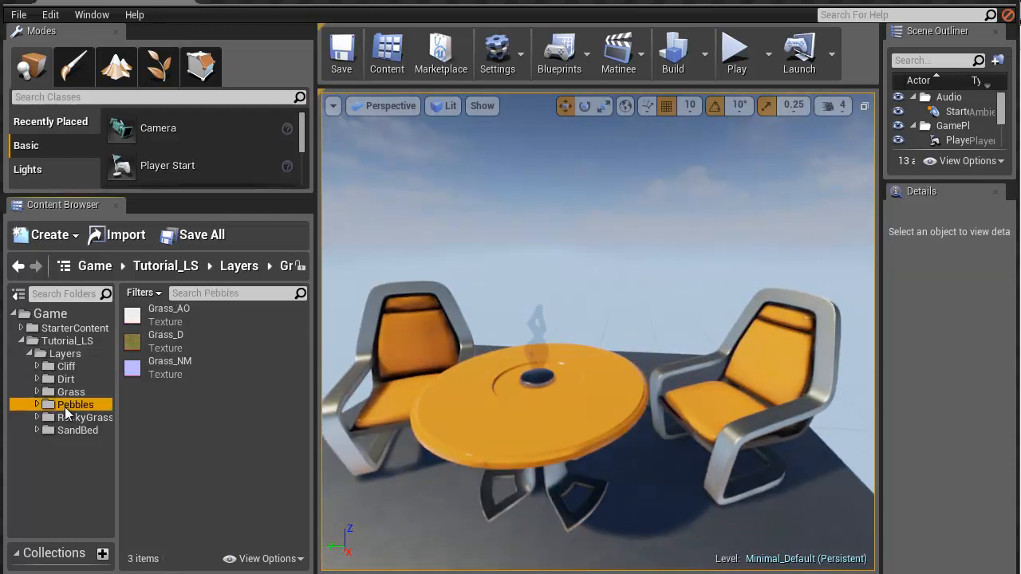
key(Down)
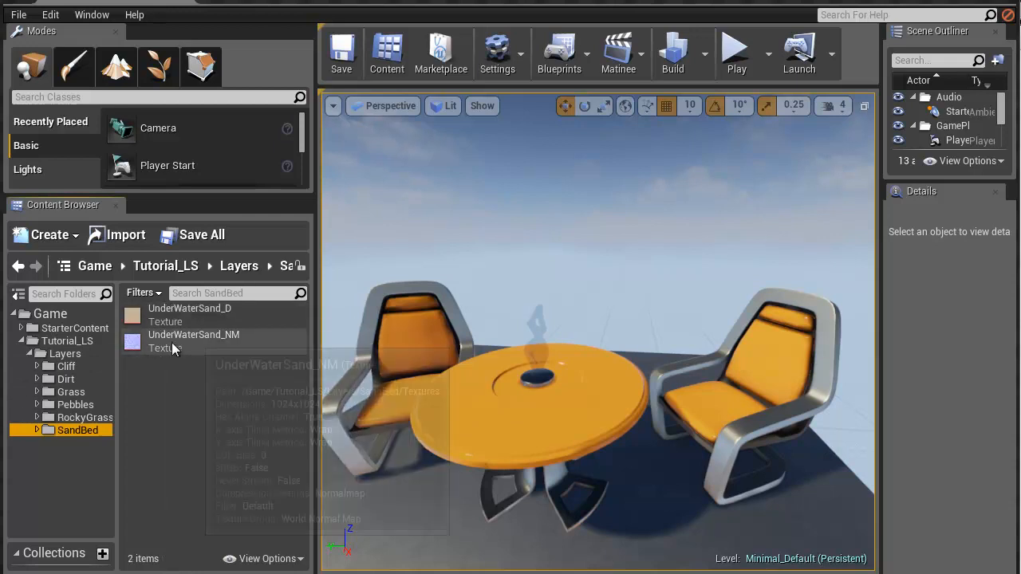
- Inspect the Cliff folder's textures Cliff_D_, Cliff_NM and Cliff_AO, and close their previews again
click(66, 366)
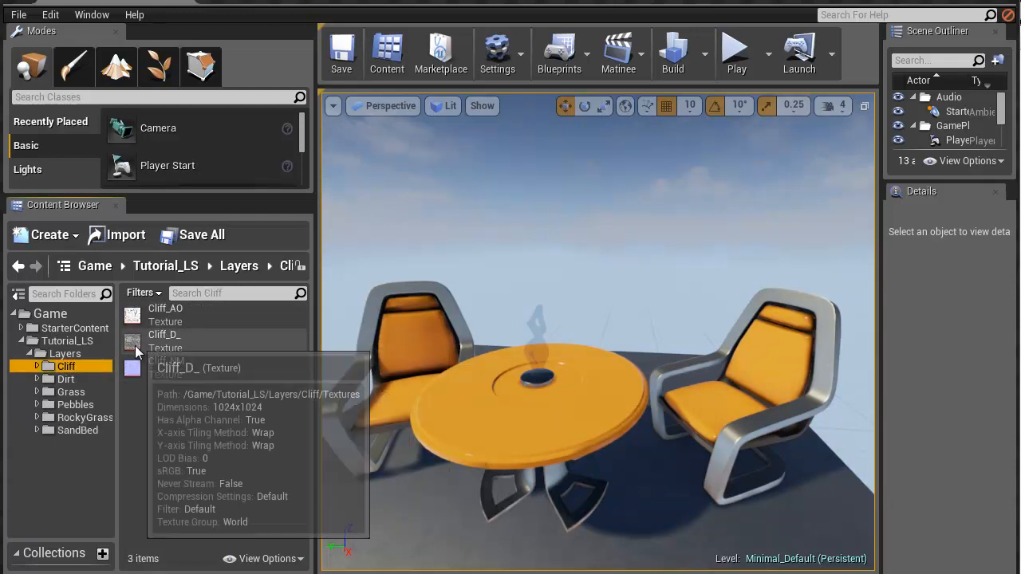
click(185, 341)
double_click(232, 339)
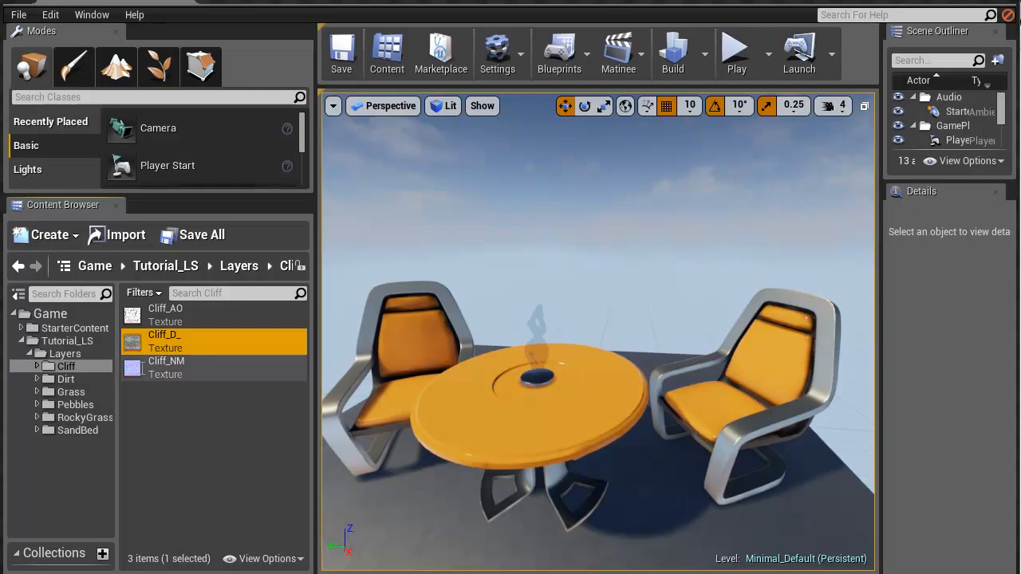
double_click(171, 365)
click(1017, 2)
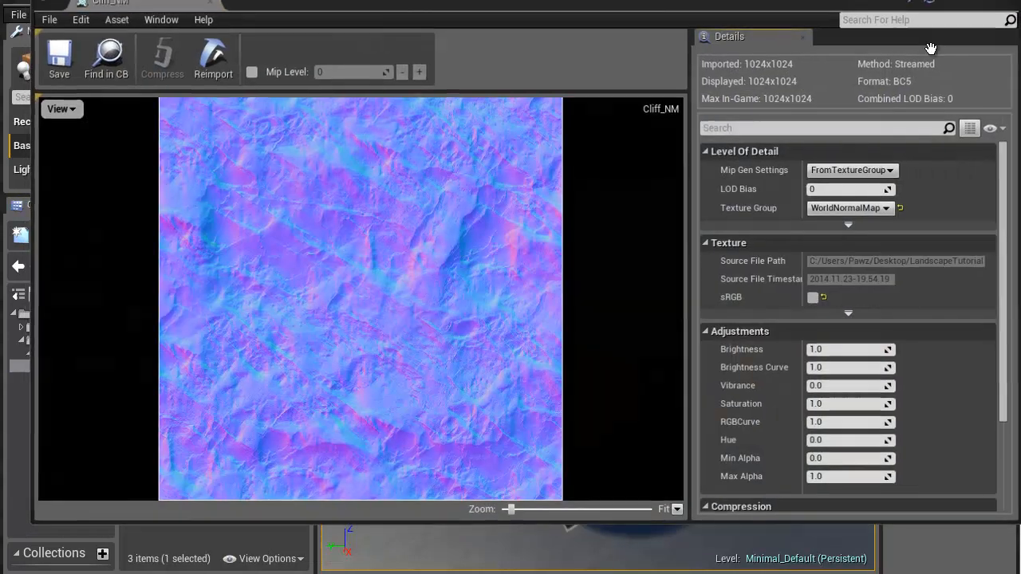
click(136, 321)
double_click(135, 321)
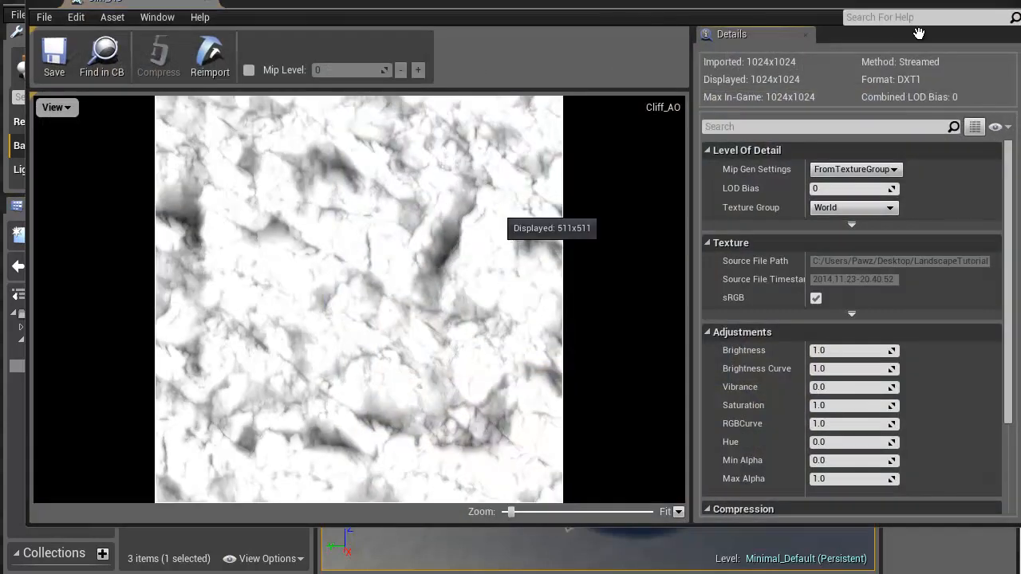
key(alt+F4)
- Preview only the alpha channel of Cliff_D_ by hiding red, green and blue, and close the texture
double_click(133, 351)
click(56, 106)
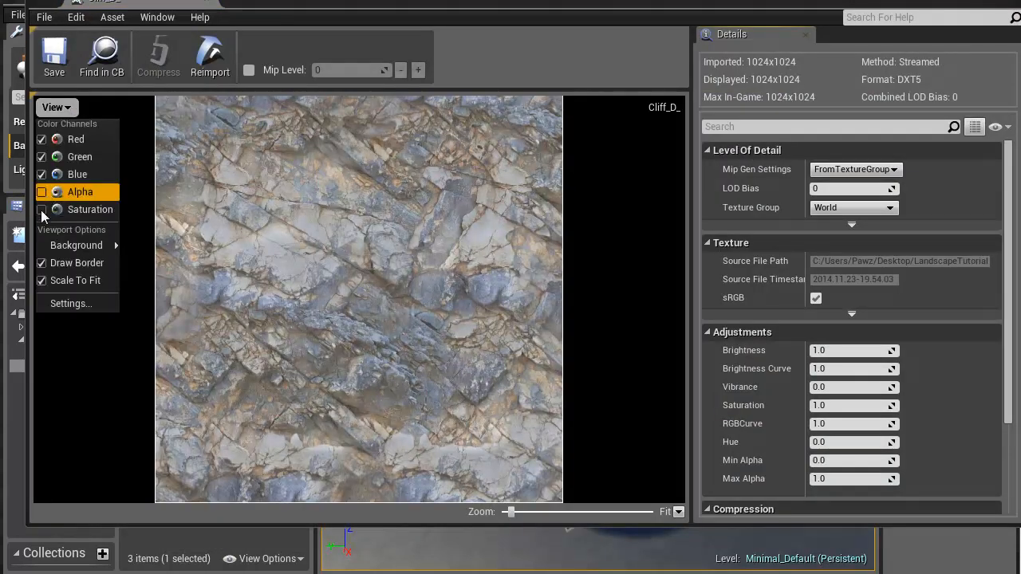
click(42, 192)
click(42, 174)
click(41, 156)
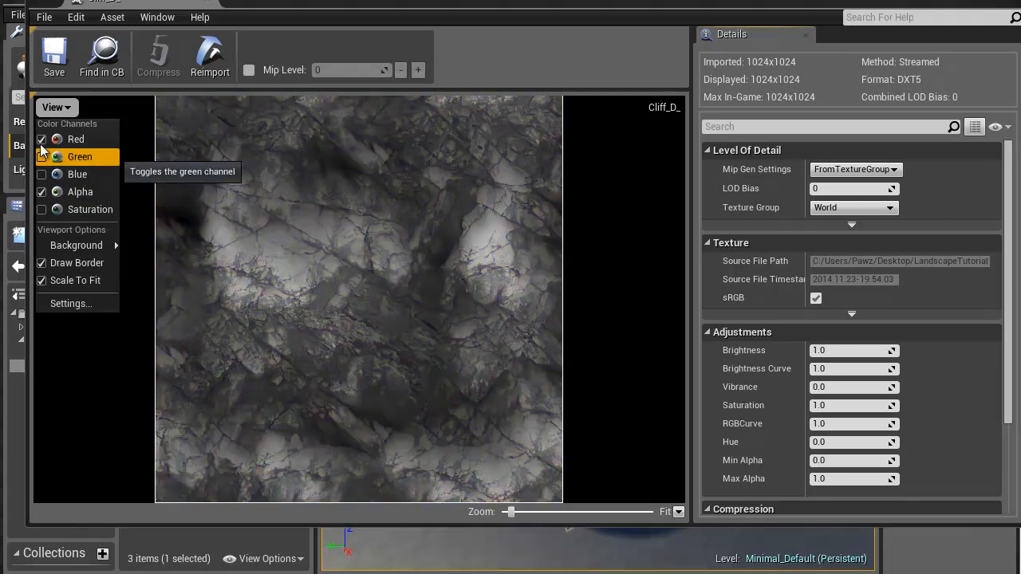
click(42, 138)
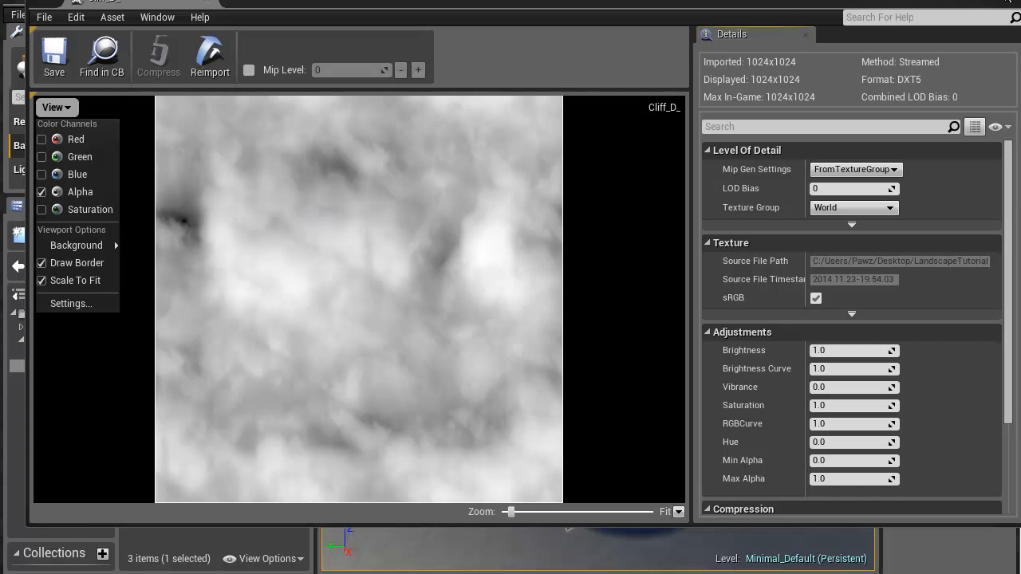
click(1019, 1)
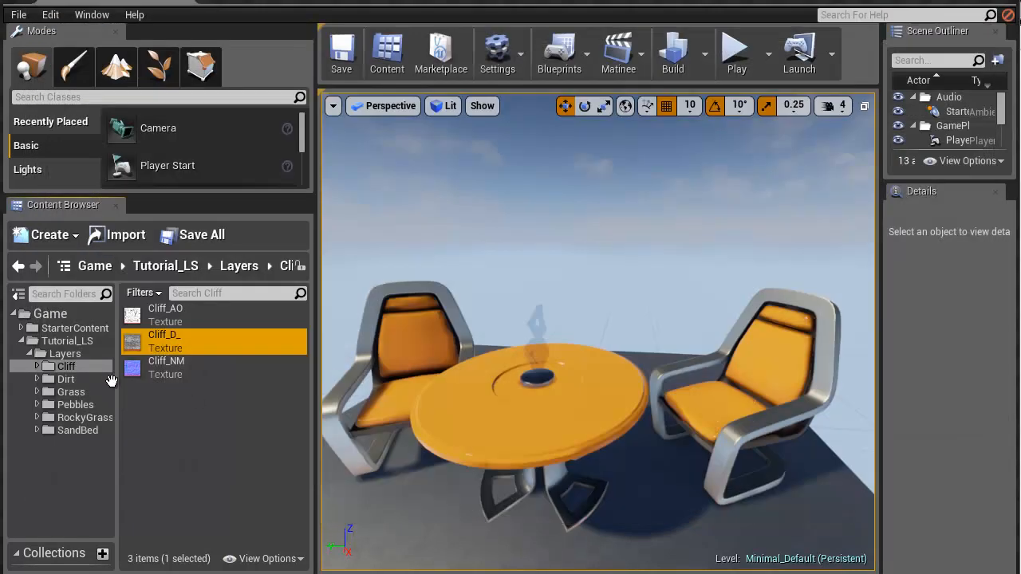
- Open Grass_D from the Grass folder and examine only its alpha channel up close
mouse_move(125, 368)
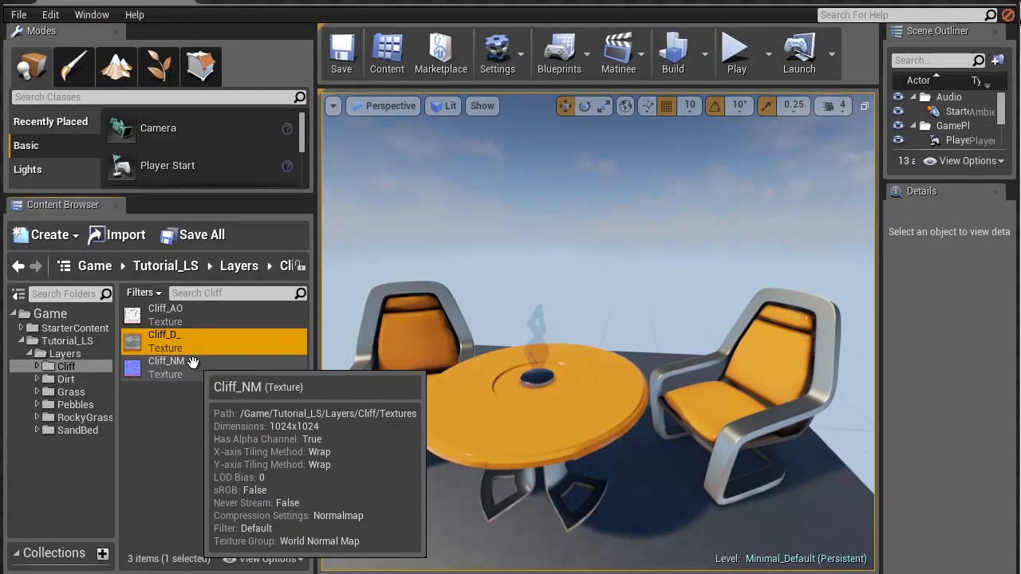
click(70, 391)
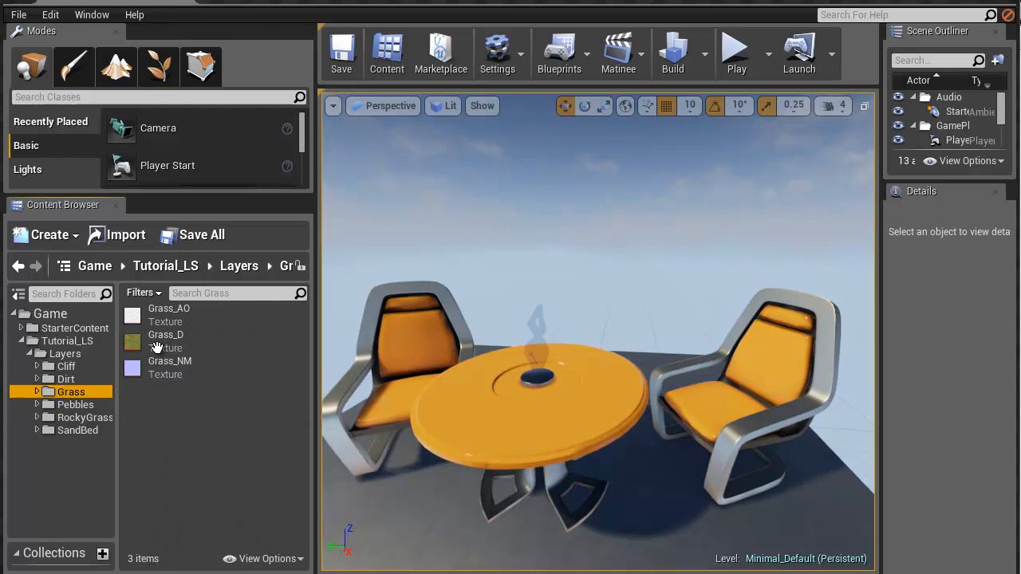
mouse_move(144, 348)
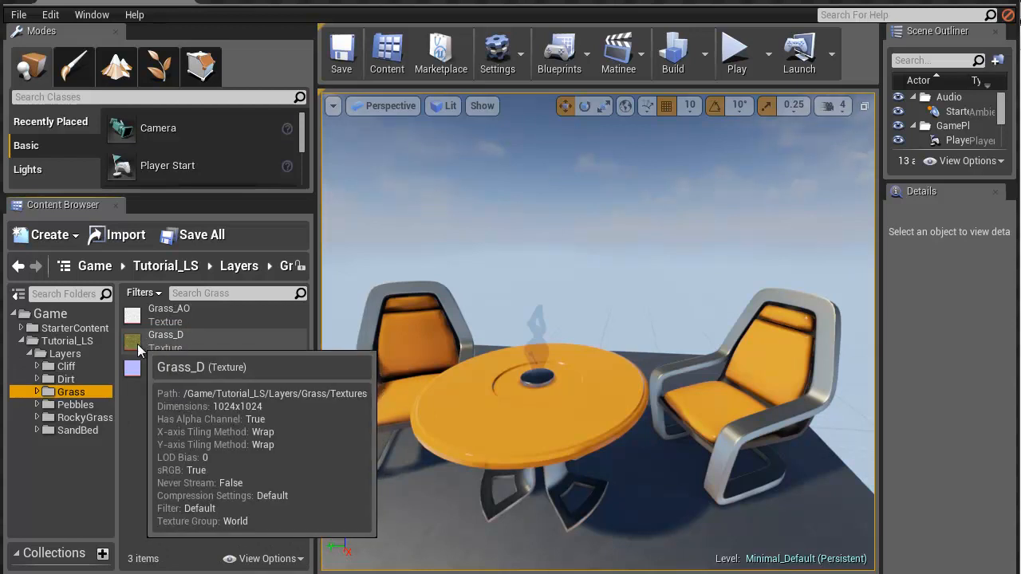
double_click(137, 344)
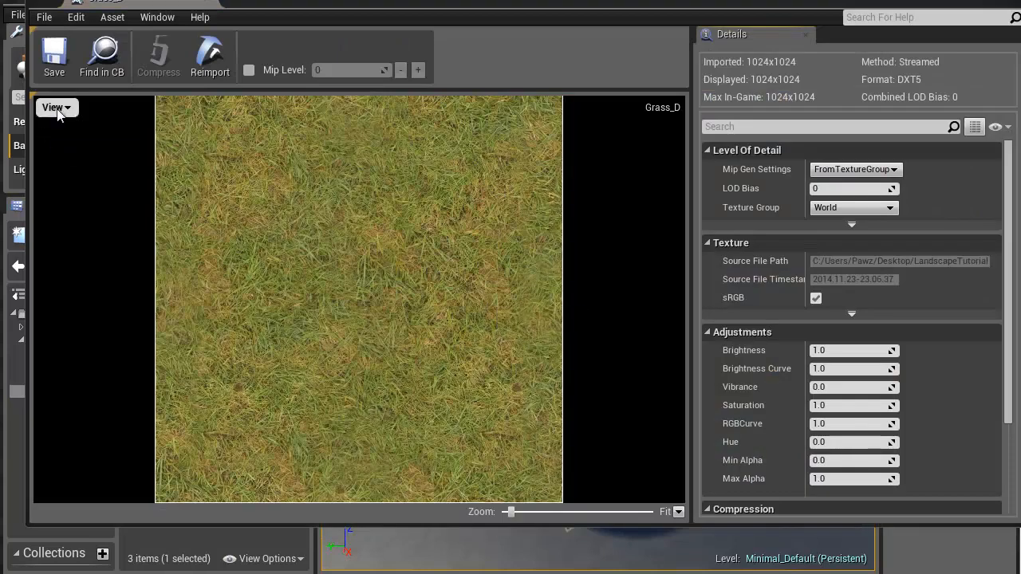
click(56, 112)
click(43, 175)
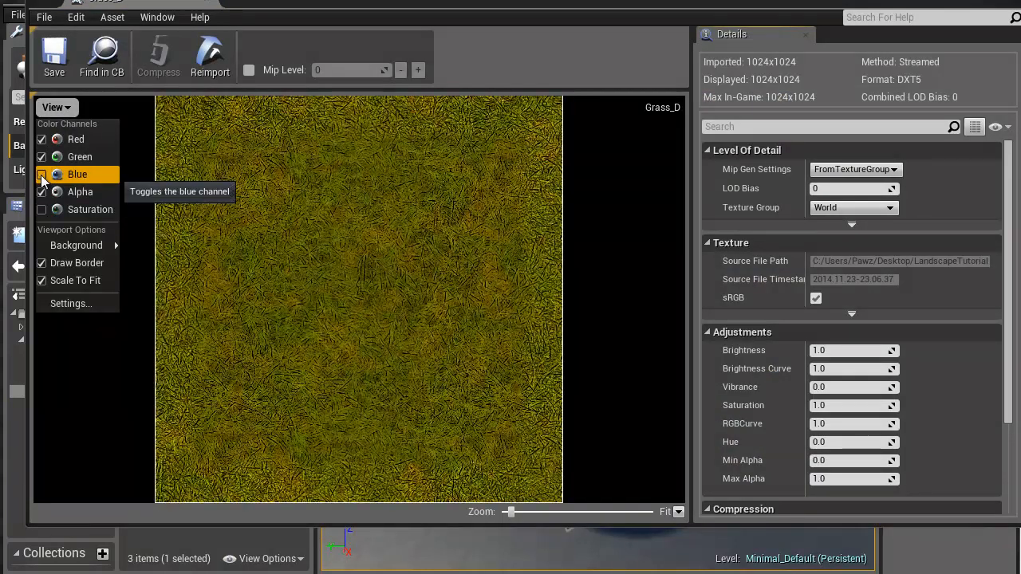
click(45, 157)
click(45, 139)
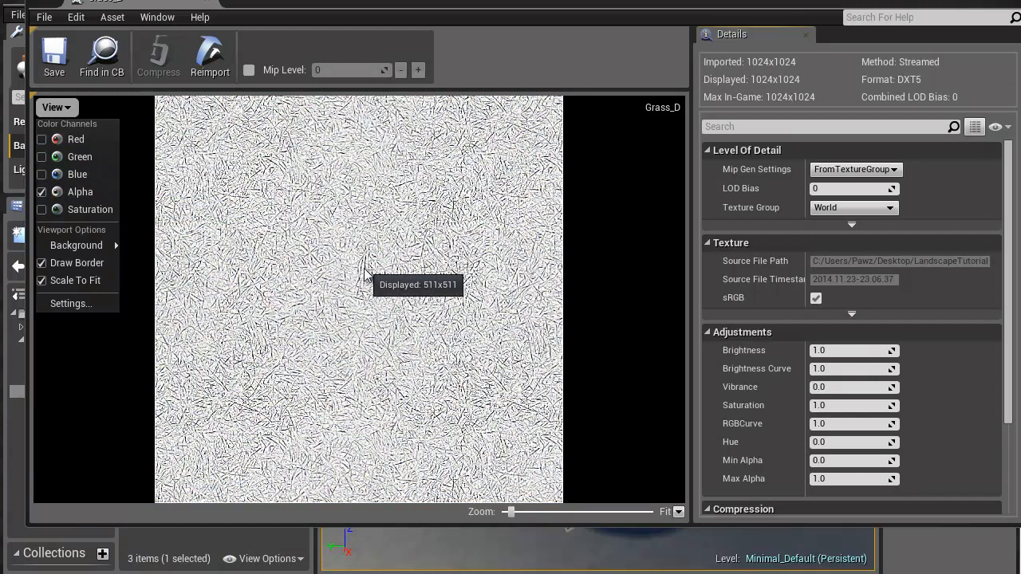
scroll(363, 275, up, 2)
scroll(358, 274, up, 1)
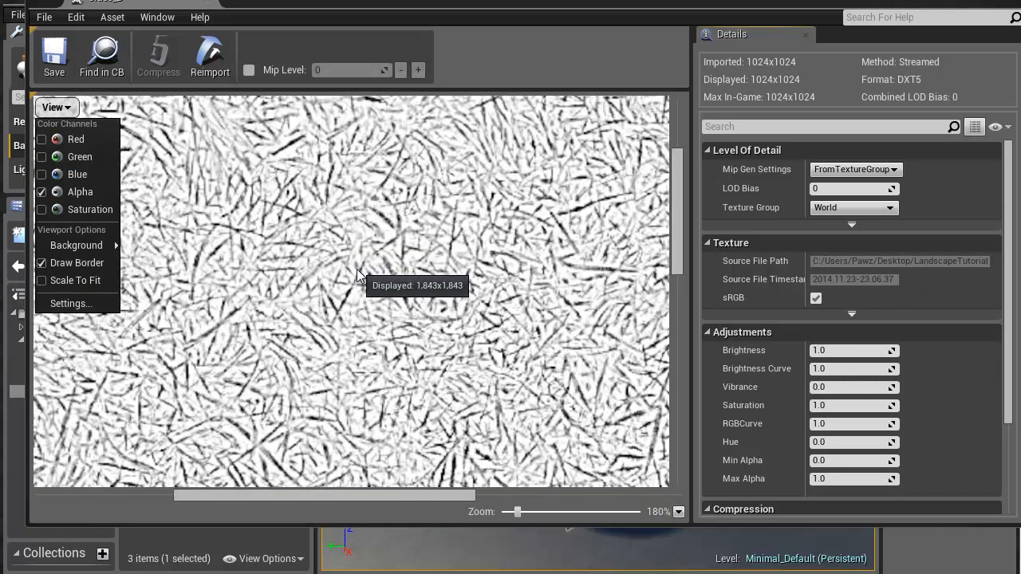
scroll(357, 275, down, 3)
- Show the red, green and blue channels of Grass_D again and examine the grass texture
click(80, 197)
click(41, 174)
click(42, 157)
click(41, 139)
click(39, 198)
scroll(367, 306, down, 8)
scroll(358, 303, up, 6)
scroll(357, 303, down, 2)
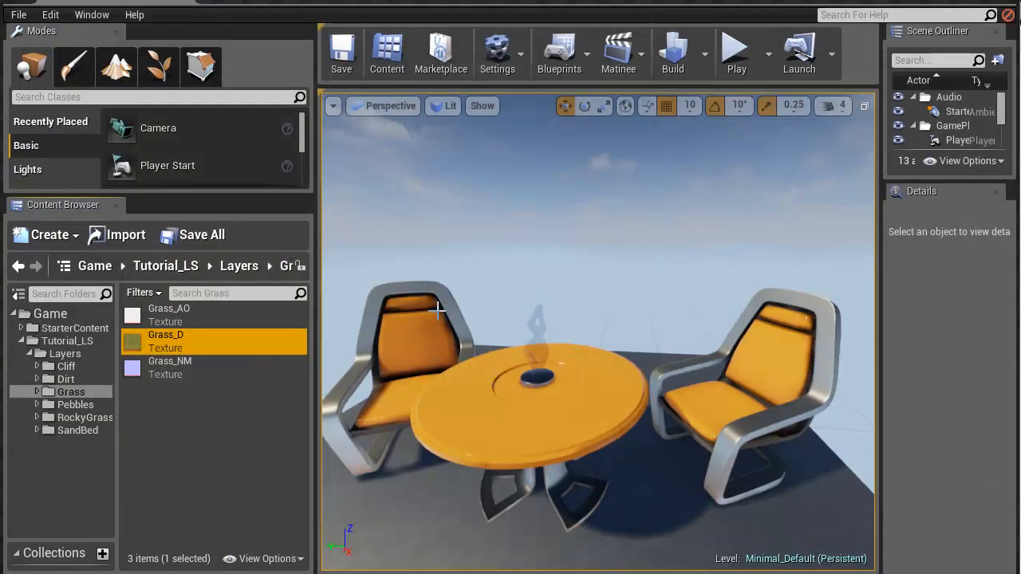
drag(684, 189, 544, 327)
right_drag(544, 327, 513, 269)
scroll(504, 316, down, 8)
scroll(505, 334, up, 10)
scroll(514, 269, down, 8)
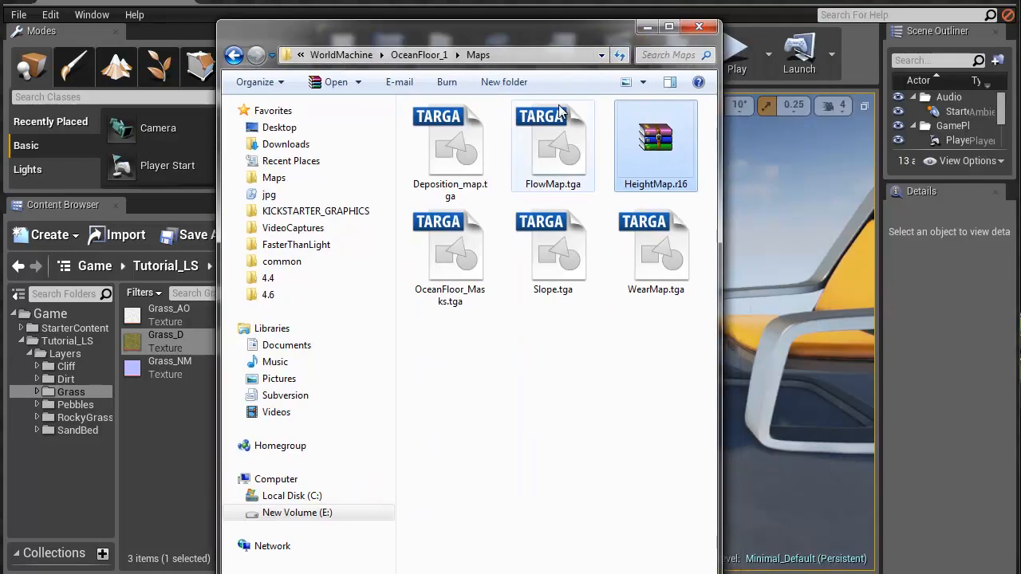
- Look through the exported mask and terrain maps in the OceanFloor_1 Maps folder in the file explorer, and minimize the window
click(548, 150)
click(457, 156)
click(442, 257)
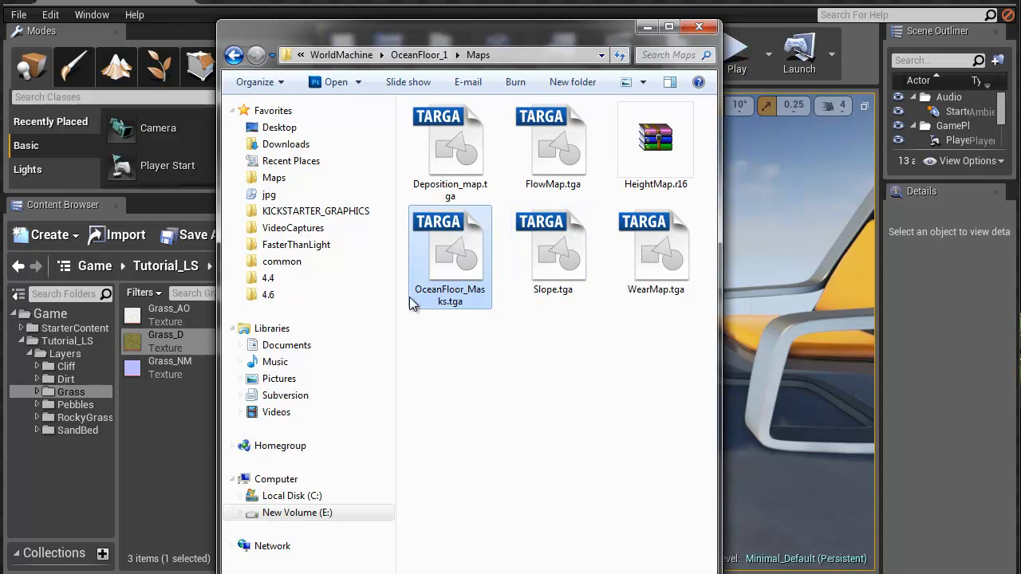
click(553, 249)
click(656, 249)
drag(581, 21, 736, 33)
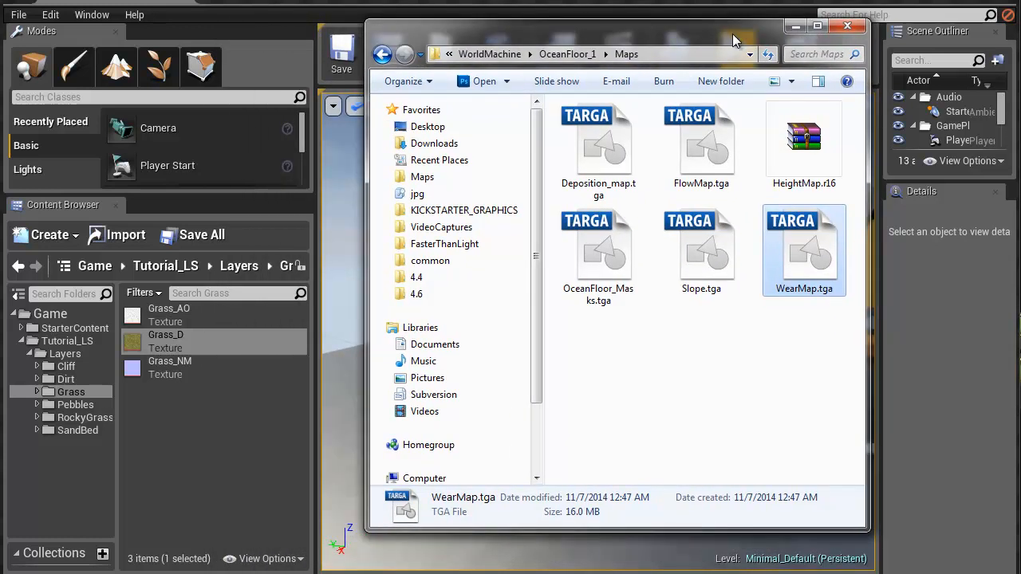
click(798, 31)
right_drag(511, 340, 552, 358)
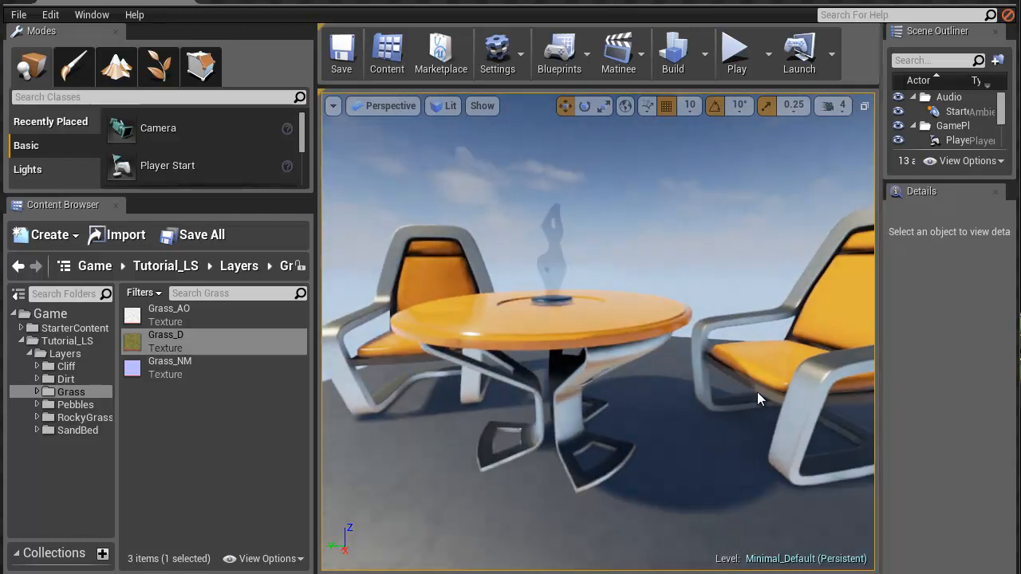
right_drag(652, 394, 673, 444)
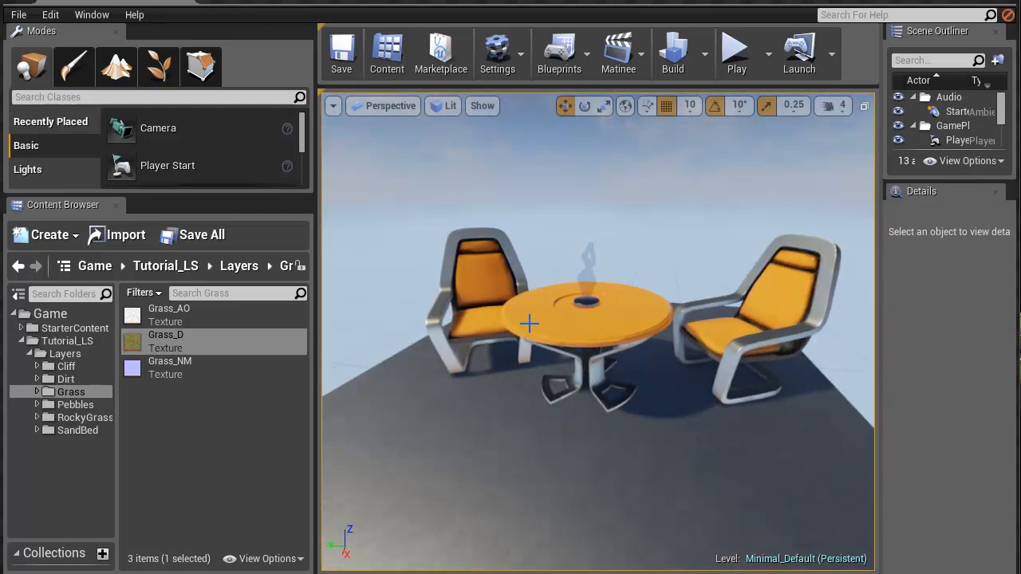
right_drag(527, 318, 474, 335)
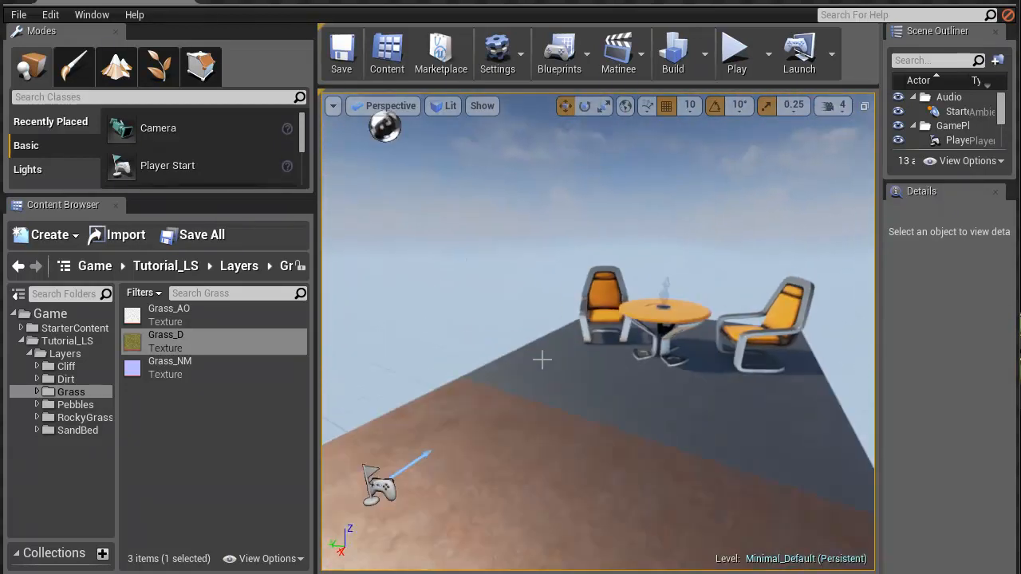
right_drag(544, 354, 615, 340)
scroll(615, 341, down, 3)
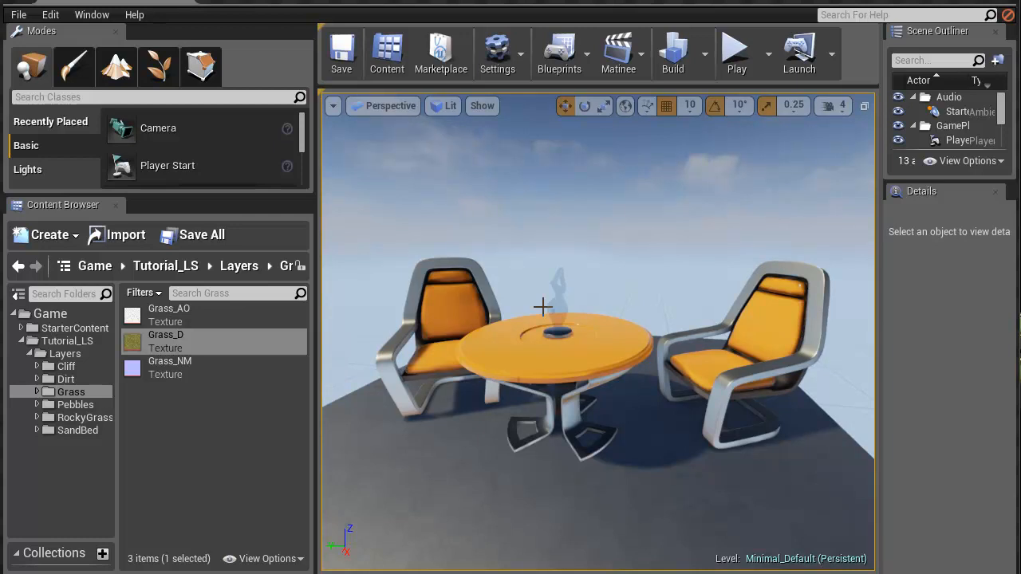
right_drag(543, 307, 859, 212)
right_drag(513, 353, 548, 338)
key(w)
key(s)
key(w)
key(s)
key(w)
key(s)
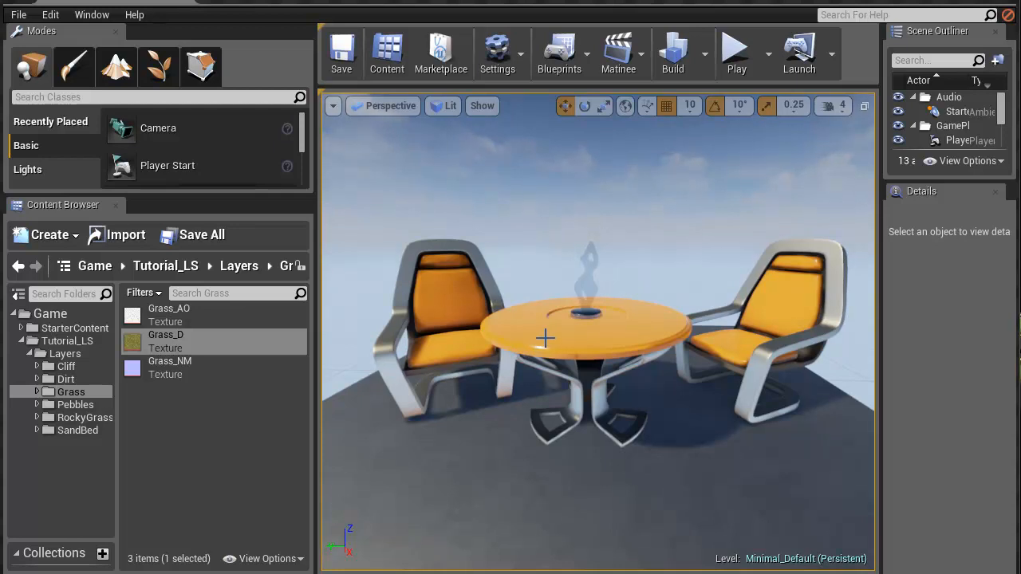
mouse_move(545, 338)
right_down()
mouse_move(502, 342)
mouse_move(548, 344)
right_up()
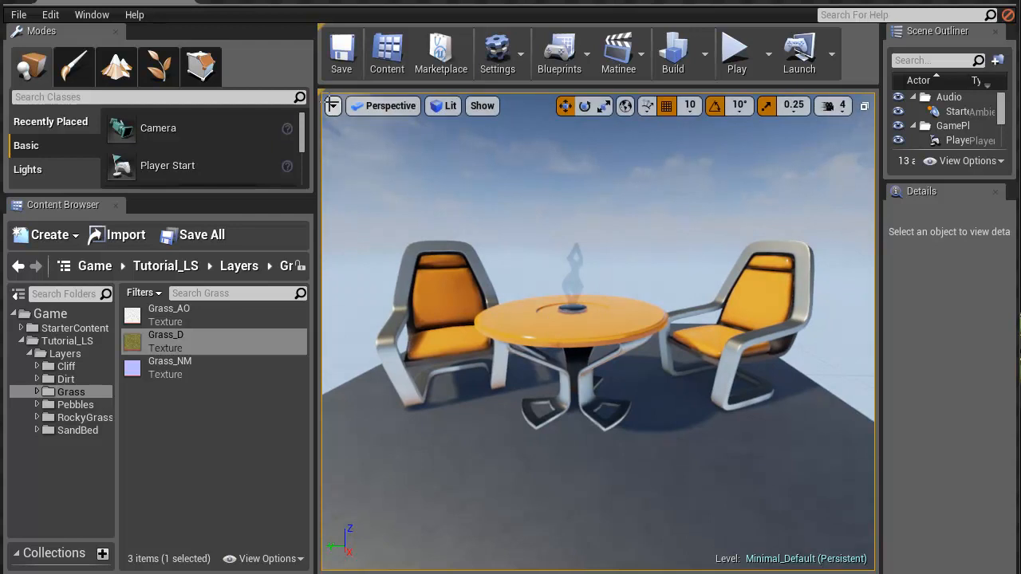
- Turn on the frame rate display in the perspective viewport
click(333, 106)
click(351, 171)
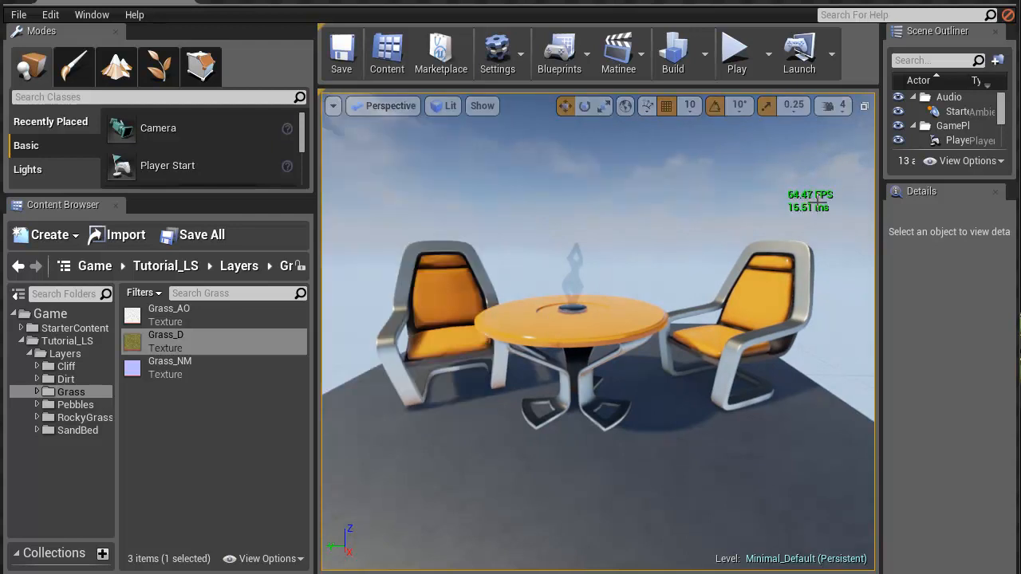
right_drag(684, 298, 687, 371)
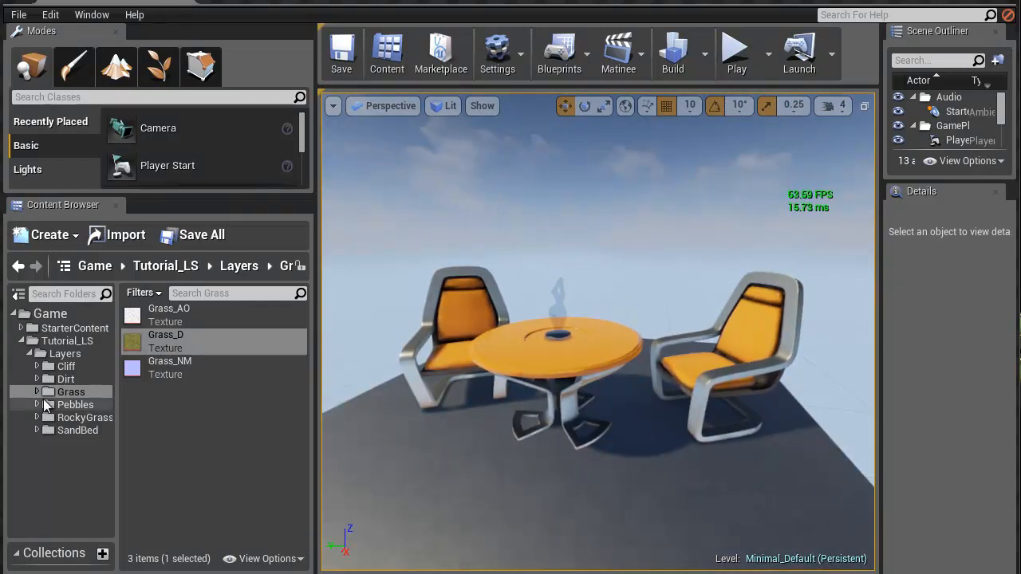
- Create a new subfolder named MaterialFunction inside the Cliff layer folder, alongside Textures
click(37, 366)
click(80, 378)
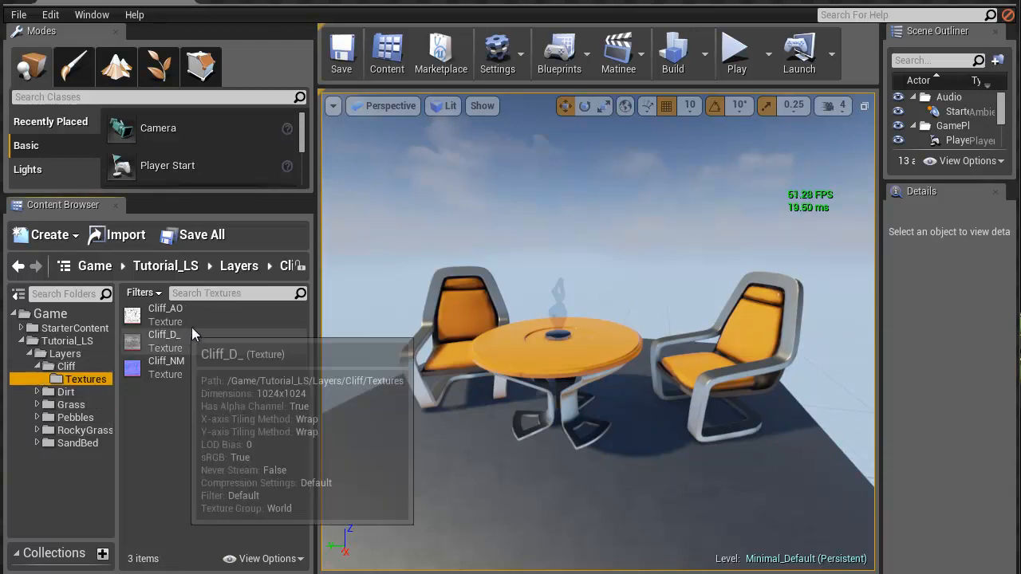
click(68, 368)
right_click(68, 368)
click(131, 371)
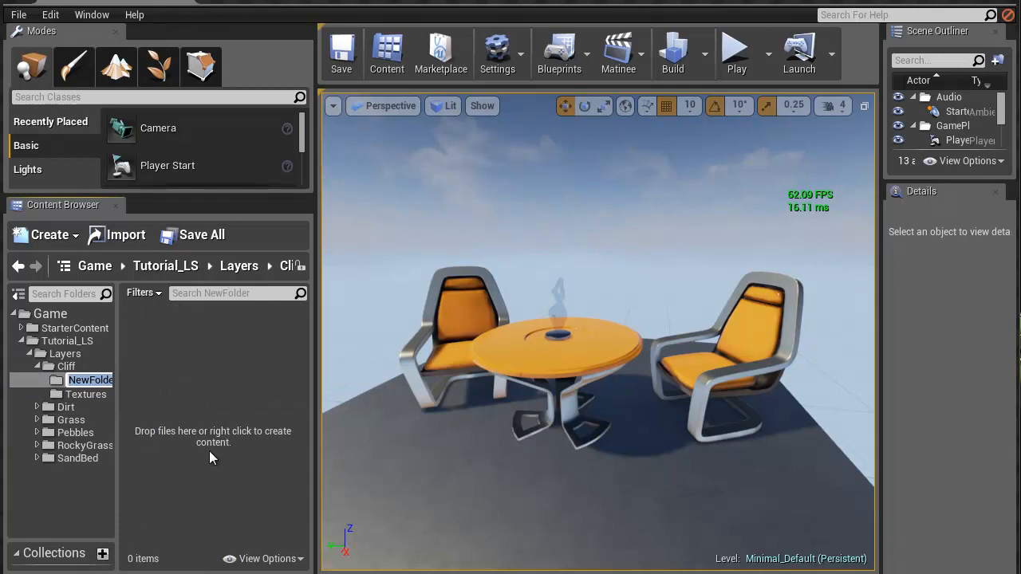
text(MaterialF)
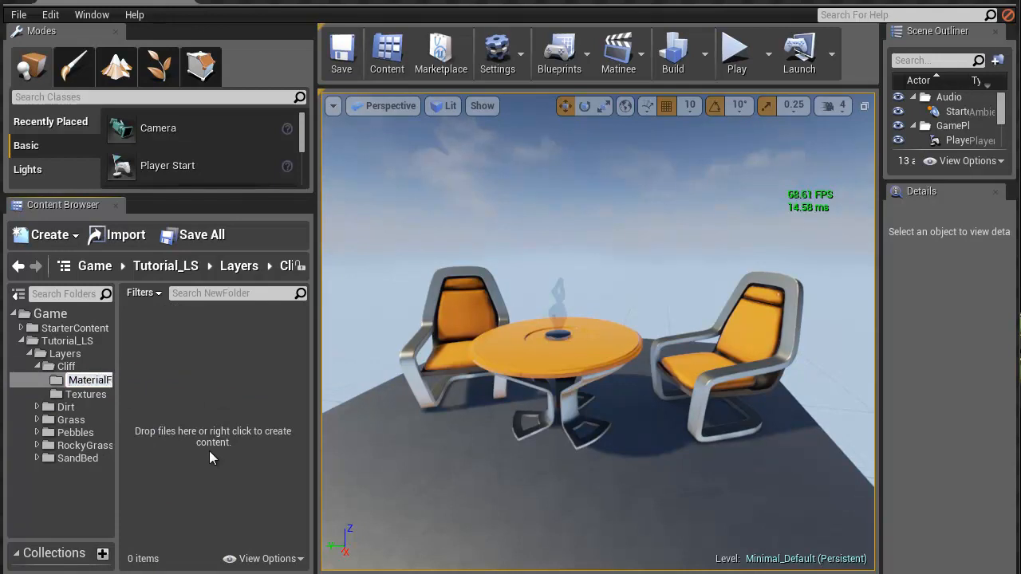
key(Return)
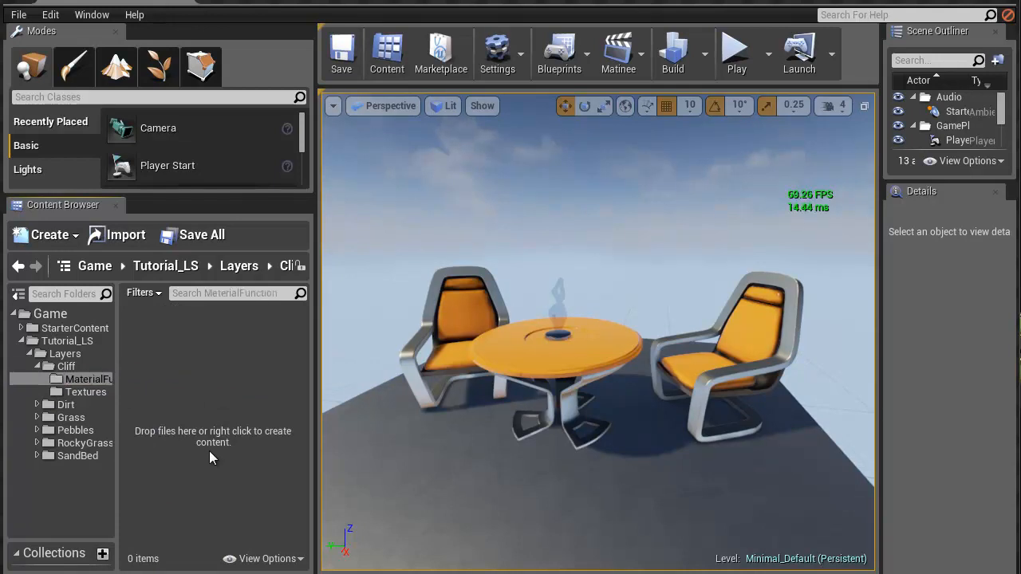
click(55, 367)
click(76, 379)
right_click(169, 356)
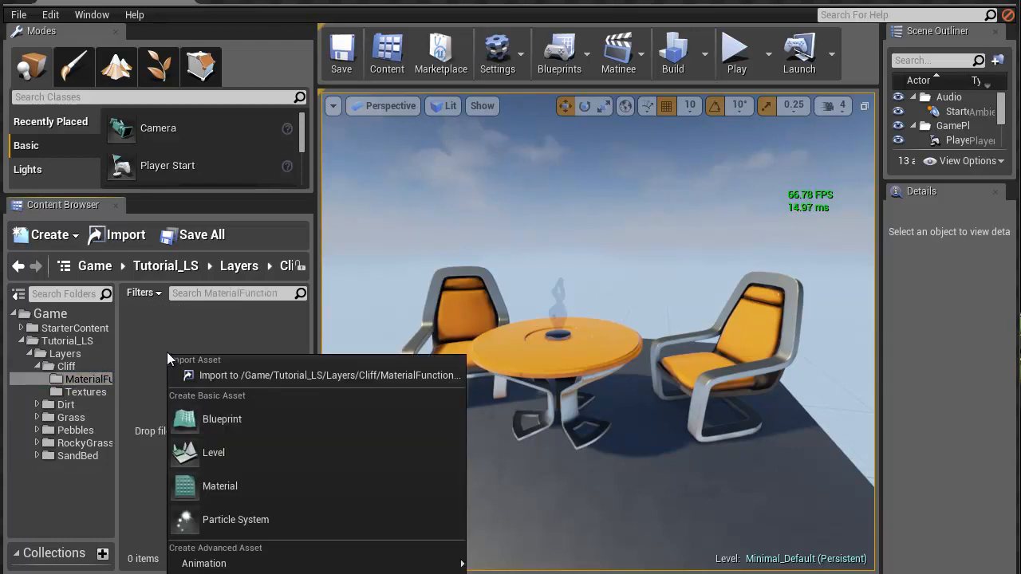
right_click(167, 323)
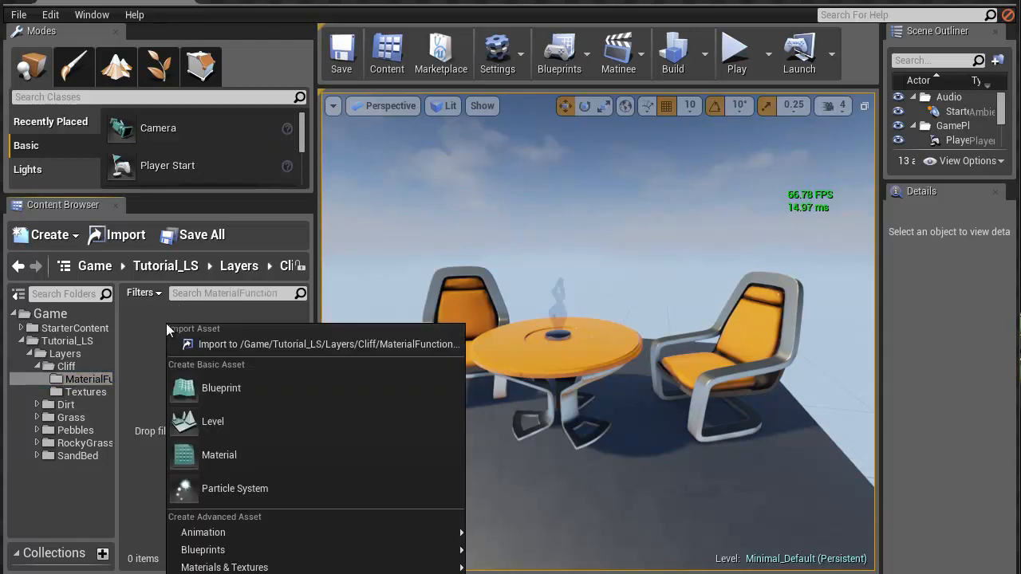
mouse_move(224, 568)
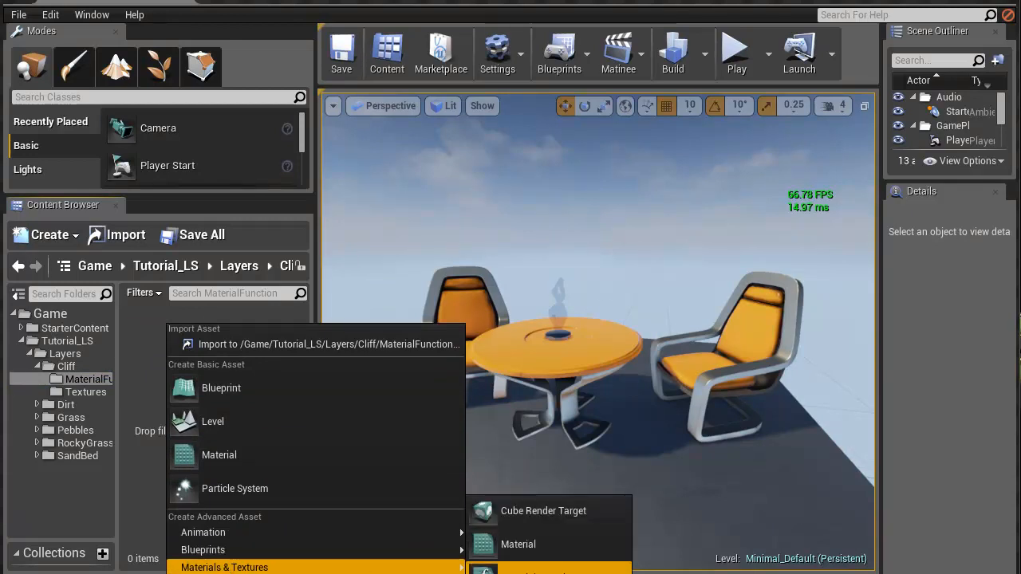
drag(510, 2, 503, 2)
right_click(196, 391)
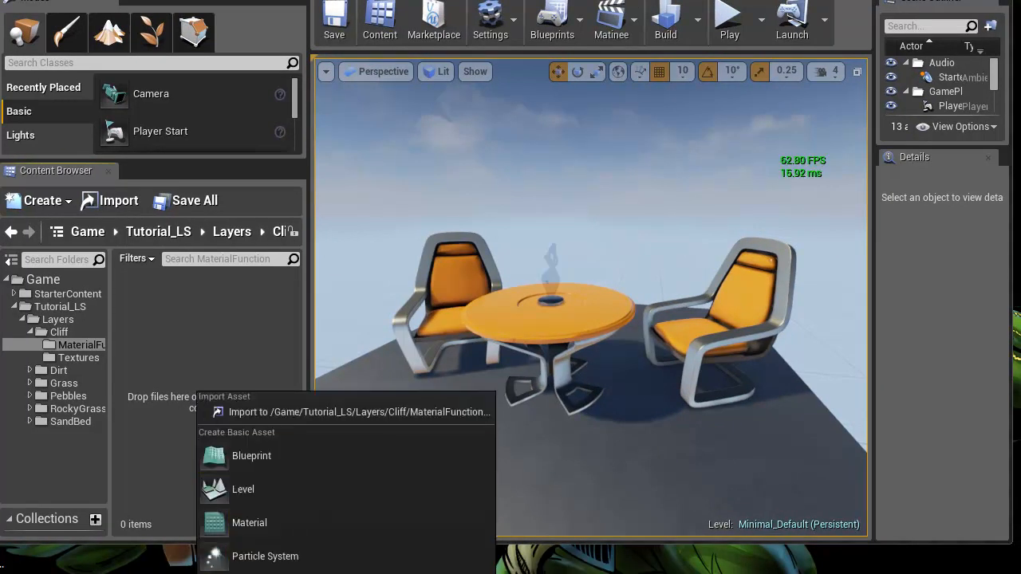
mouse_move(263, 573)
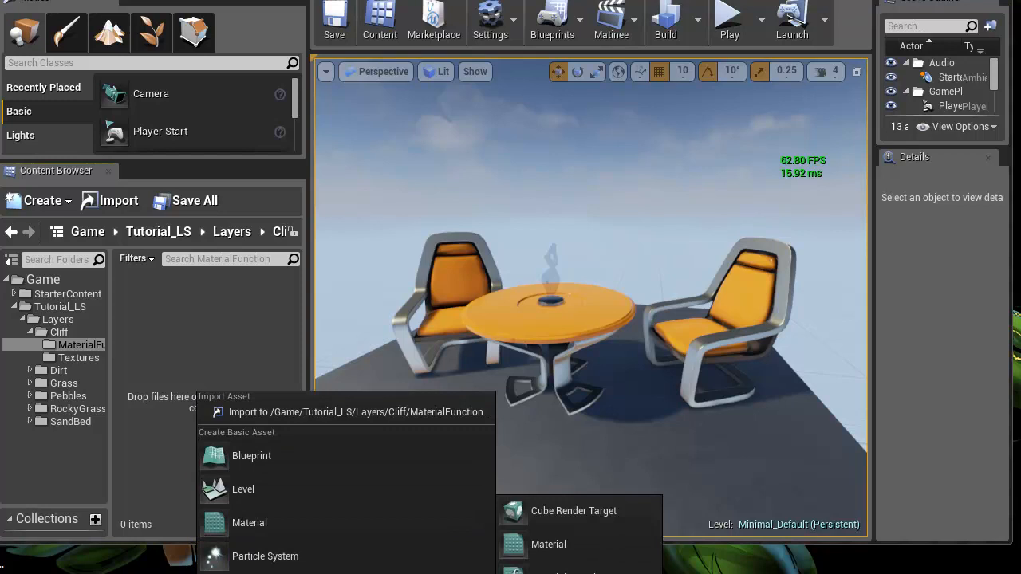
- Create a material function named F_Cliff_Layer in the Cliff layer's MaterialFunction folder
right_click(172, 281)
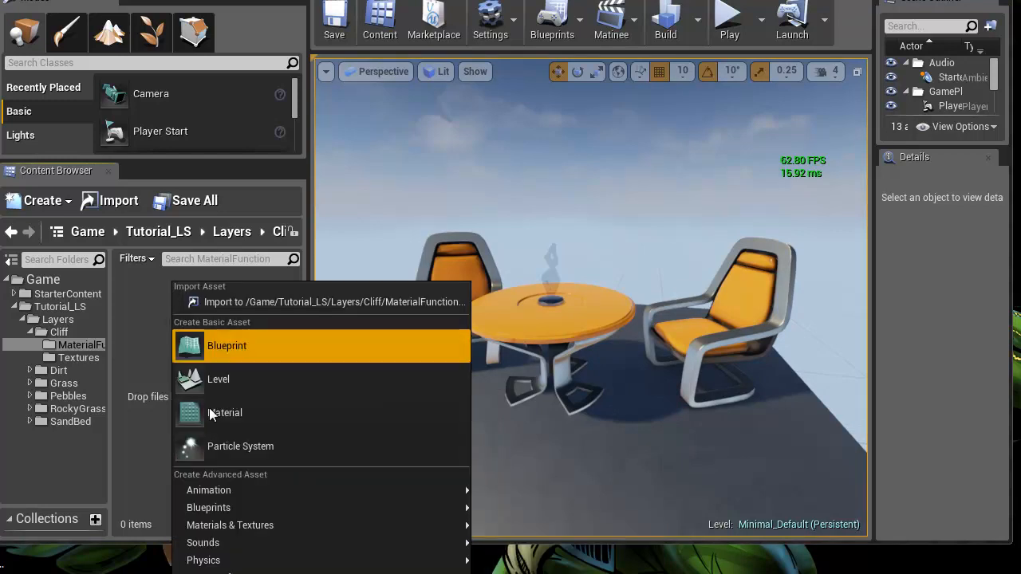
mouse_move(397, 526)
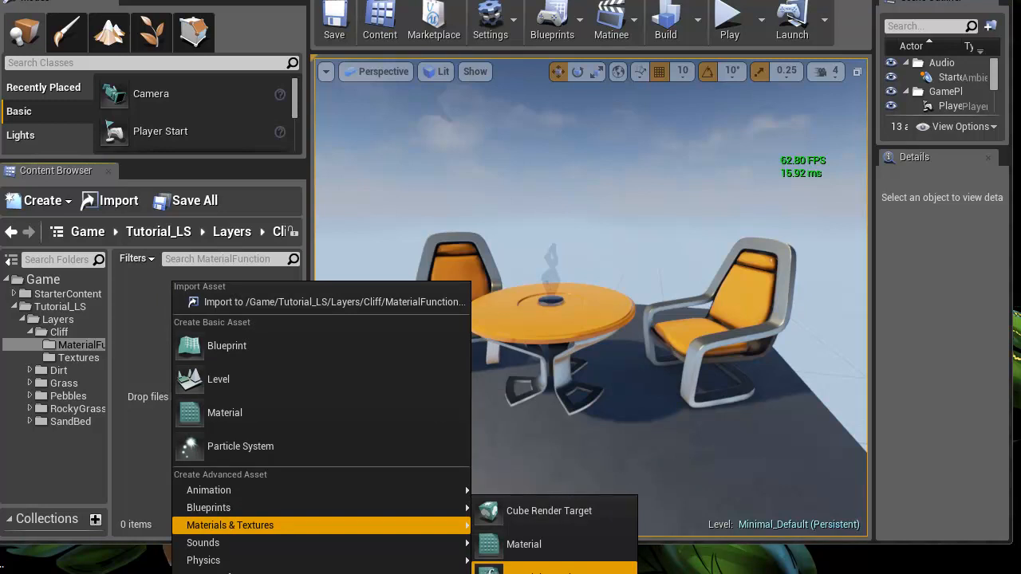
click(552, 569)
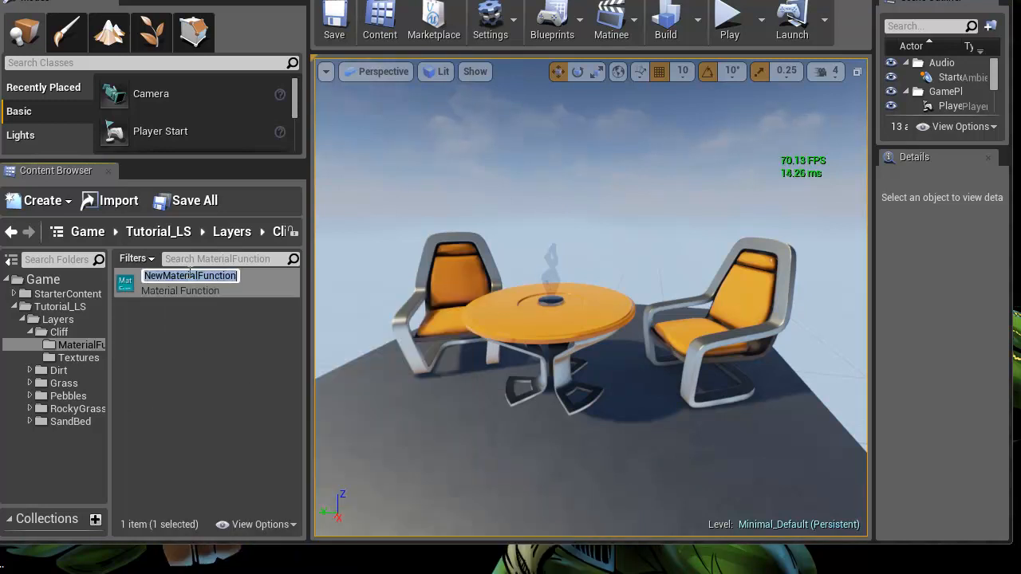
text(F_Cliff_)
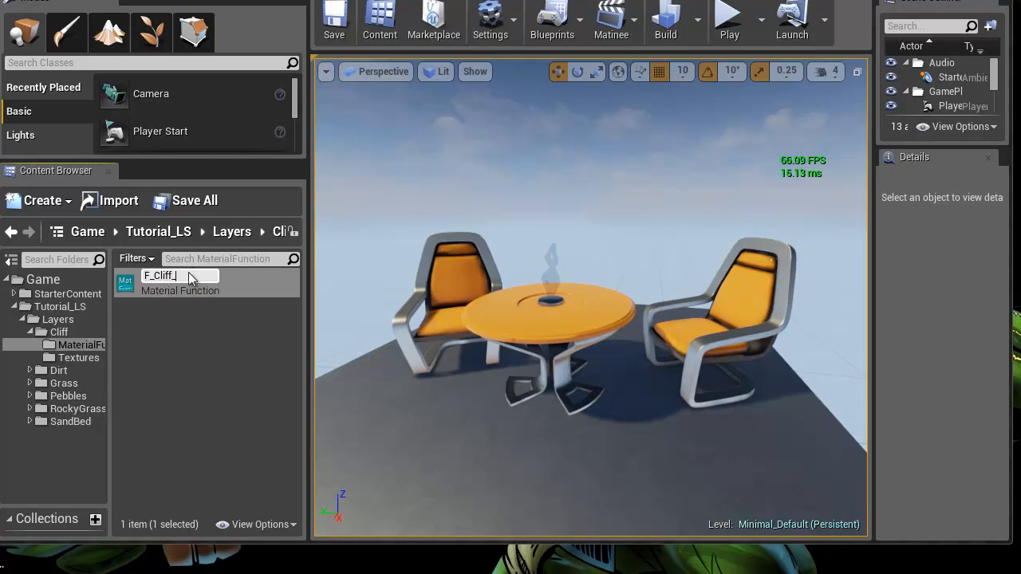
text(Layer)
key(Return)
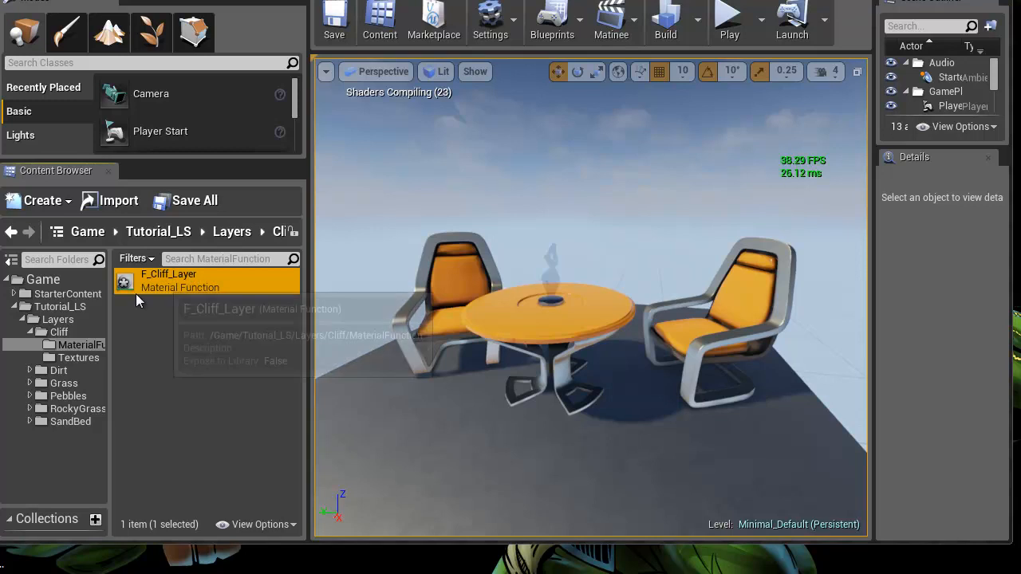
- Open F_Cliff_Layer for editing, widen the preview pane slightly, and make room in the graph beside the Output Result node
double_click(132, 285)
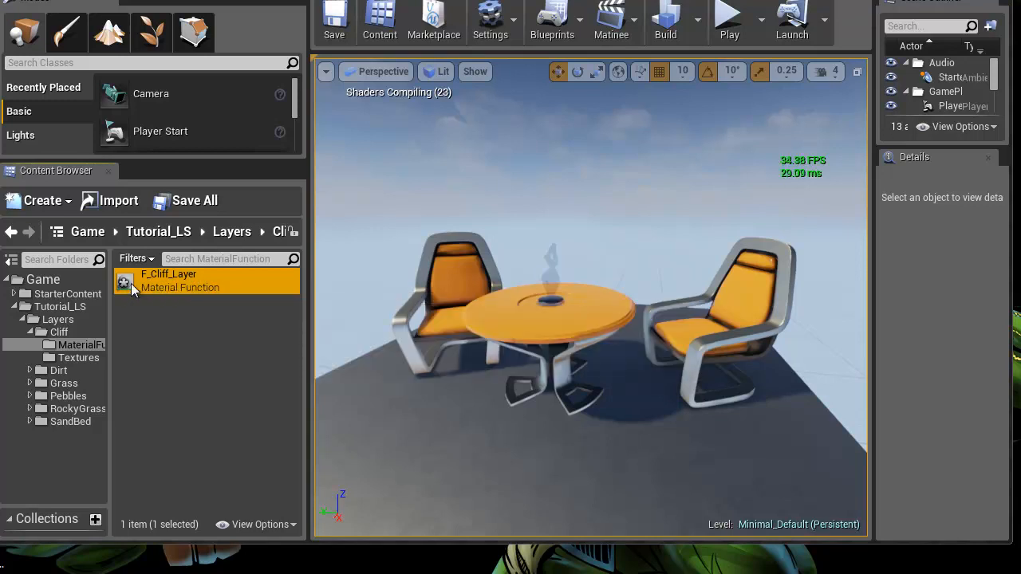
drag(504, 3, 521, 25)
drag(151, 24, 89, 0)
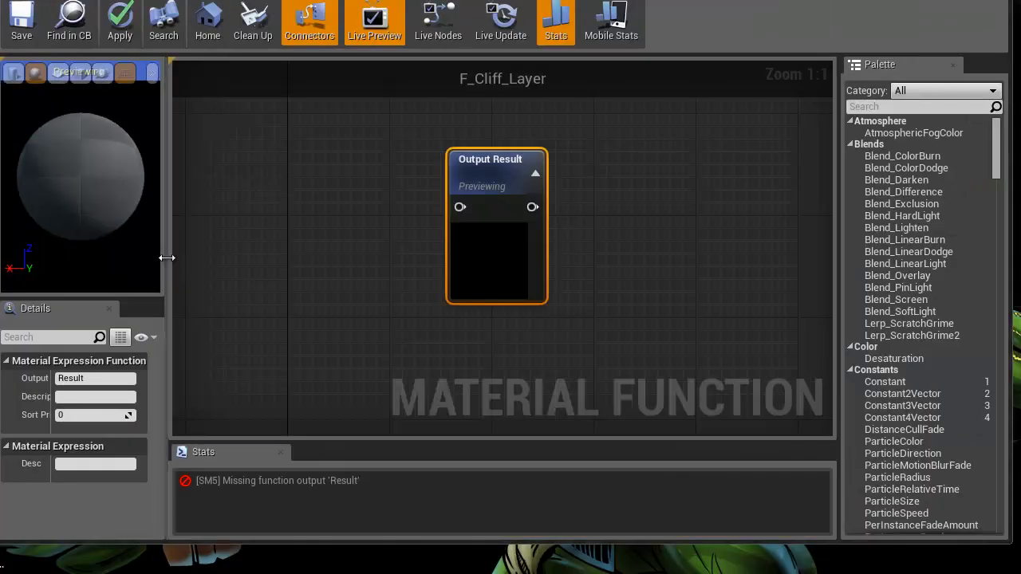
drag(166, 257, 183, 256)
right_drag(317, 244, 467, 224)
scroll(466, 224, down, 1)
scroll(466, 219, down, 2)
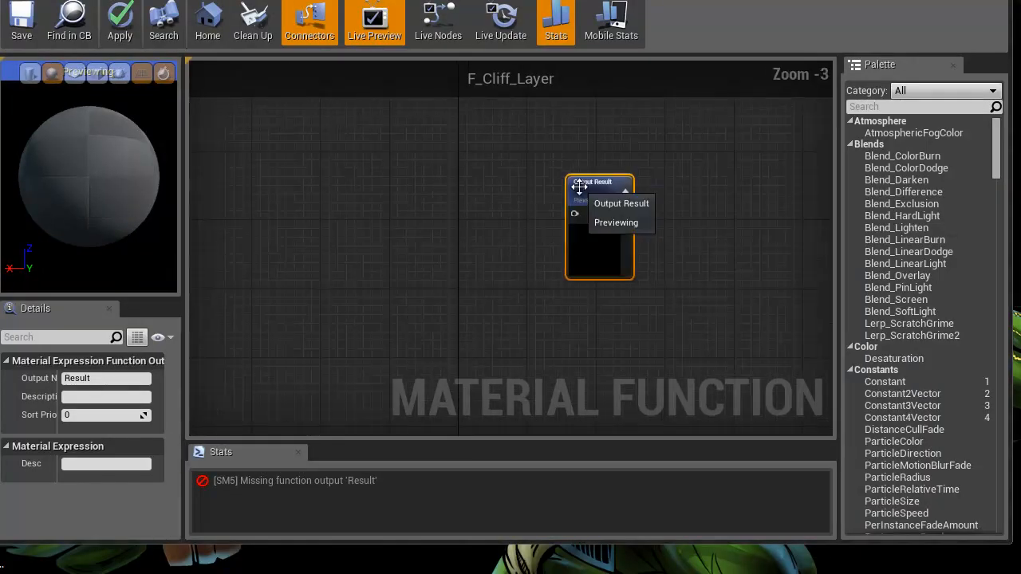
right_drag(236, 194, 262, 230)
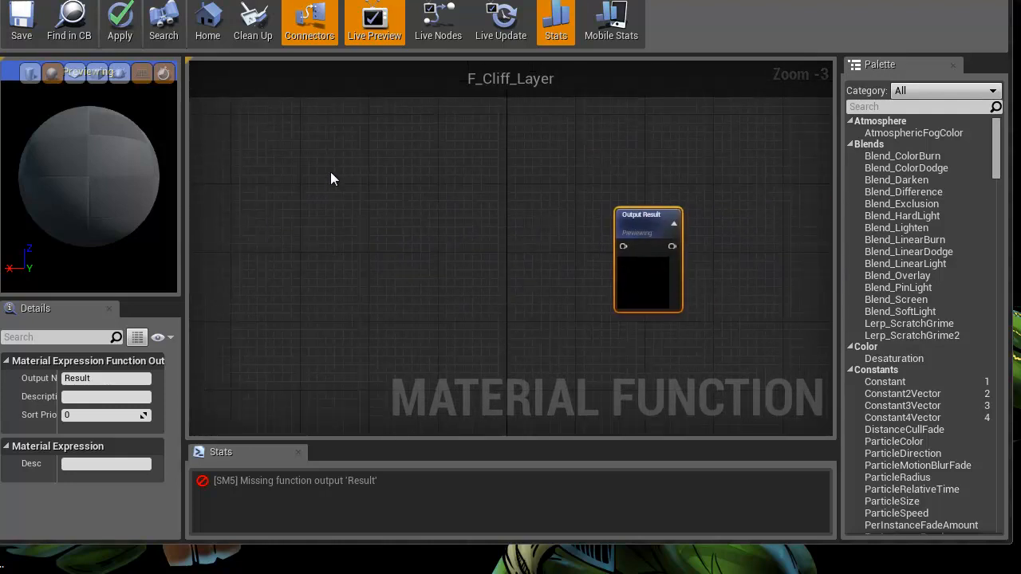
right_drag(330, 181, 355, 161)
- Add the Cliff_AO, Cliff_D_ and Cliff_NM textures from the Cliff Textures folder to the F_Cliff_Layer graph as texture samples
click(63, 1)
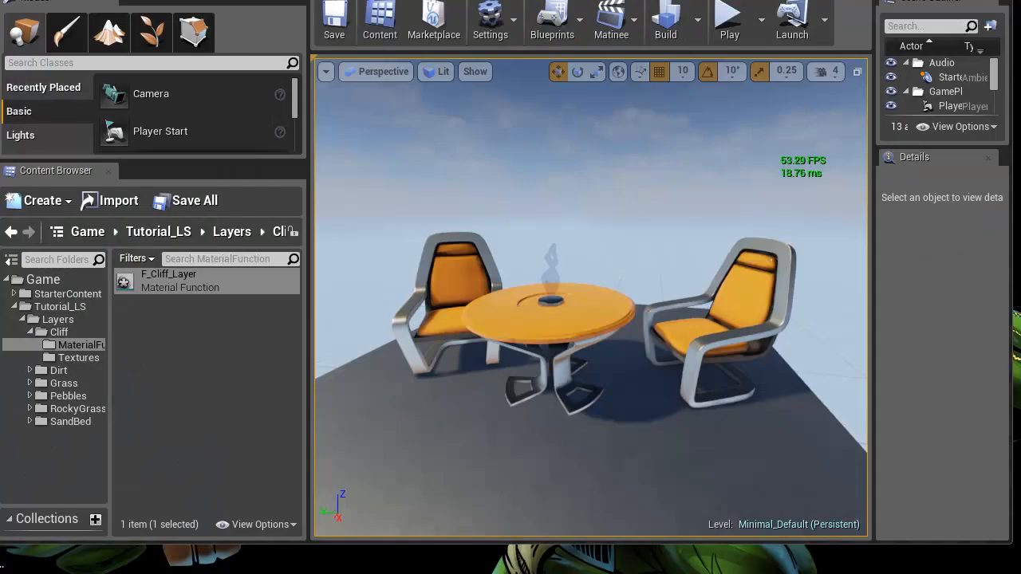
click(73, 357)
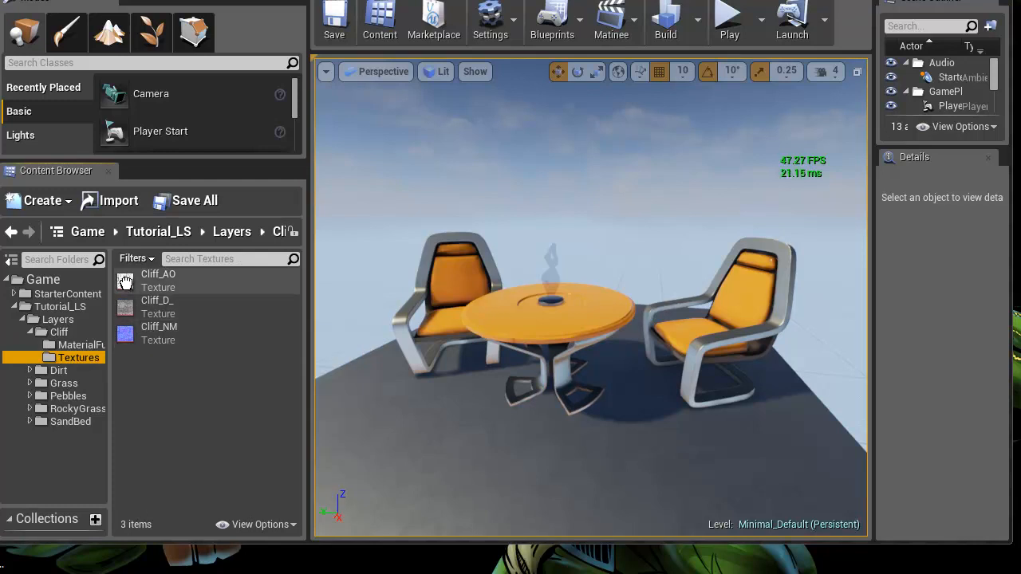
shift+click(141, 333)
drag(144, 279, 311, 160)
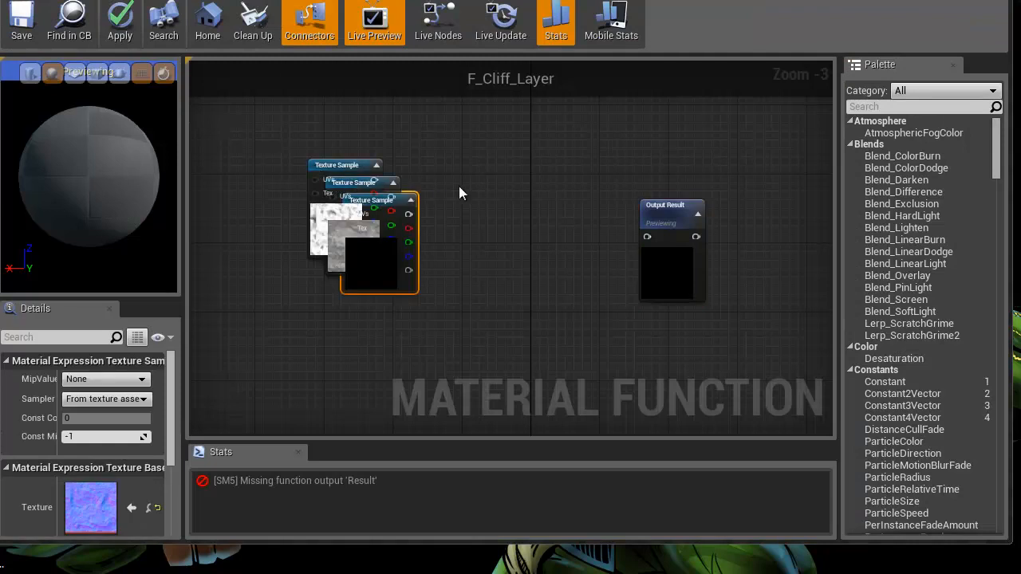
- Stack the texture samples in a column with diffuse above ambient occlusion above normal, and move the column farther from Output Result
right_drag(470, 191, 563, 136)
right_drag(230, 158, 255, 274)
drag(497, 238, 393, 252)
drag(525, 258, 399, 148)
drag(525, 273, 388, 364)
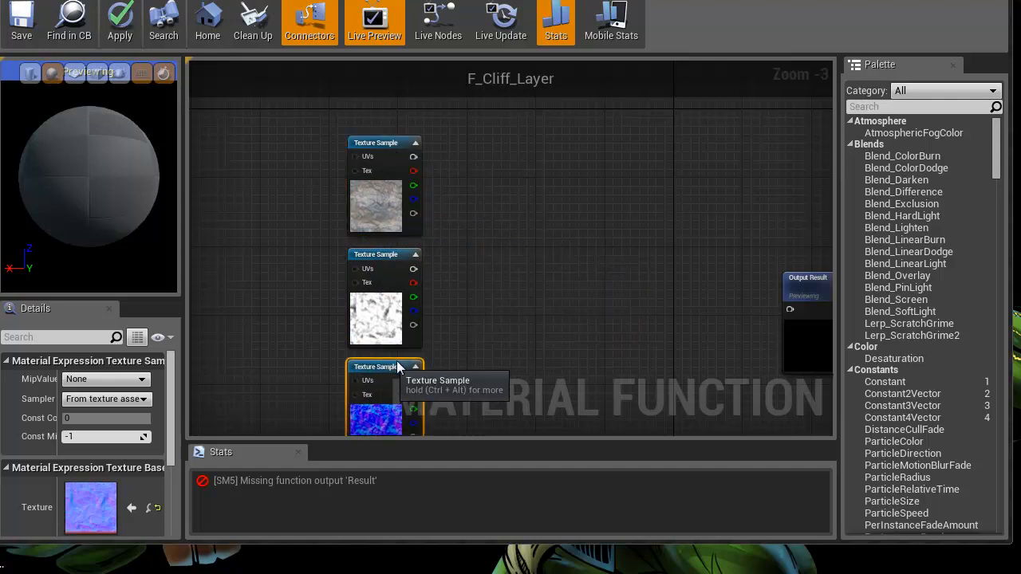
right_drag(462, 307, 449, 226)
drag(253, 111, 360, 299)
drag(351, 123, 230, 125)
right_drag(89, 160, 105, 136)
drag(106, 136, 62, 160)
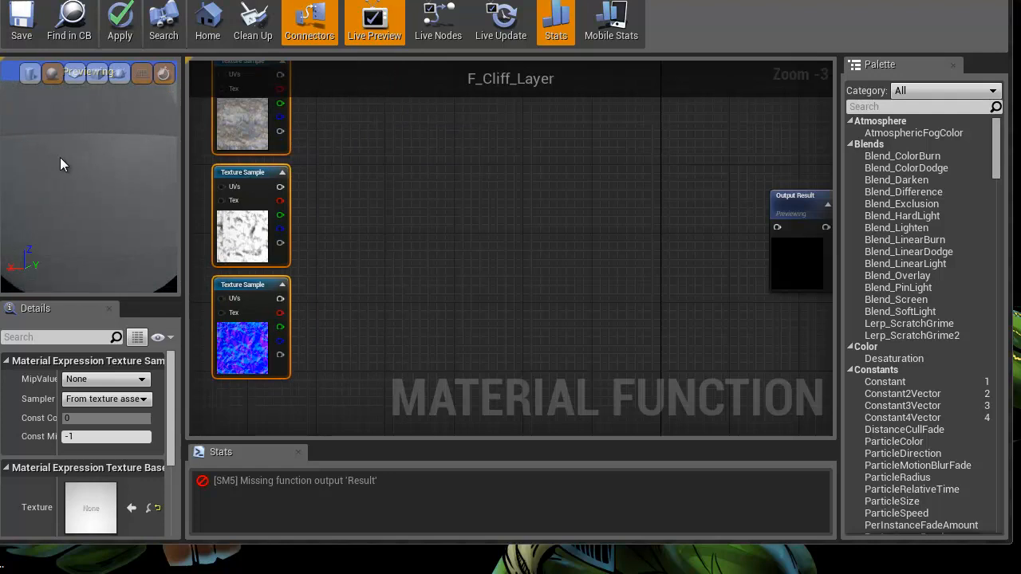
right_drag(464, 207, 471, 215)
right_drag(123, 138, 117, 115)
drag(113, 136, 69, 177)
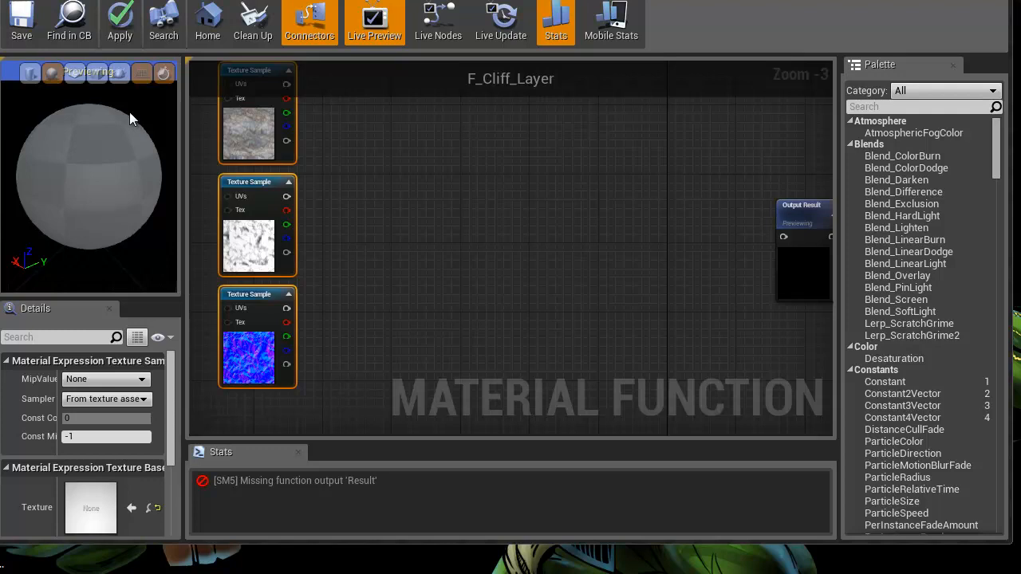
- Search the node palette for "world align" and add WorldAlignedTexture and WorldAlignedNormal nodes between the texture samples and Output Result
click(870, 106)
text(worl)
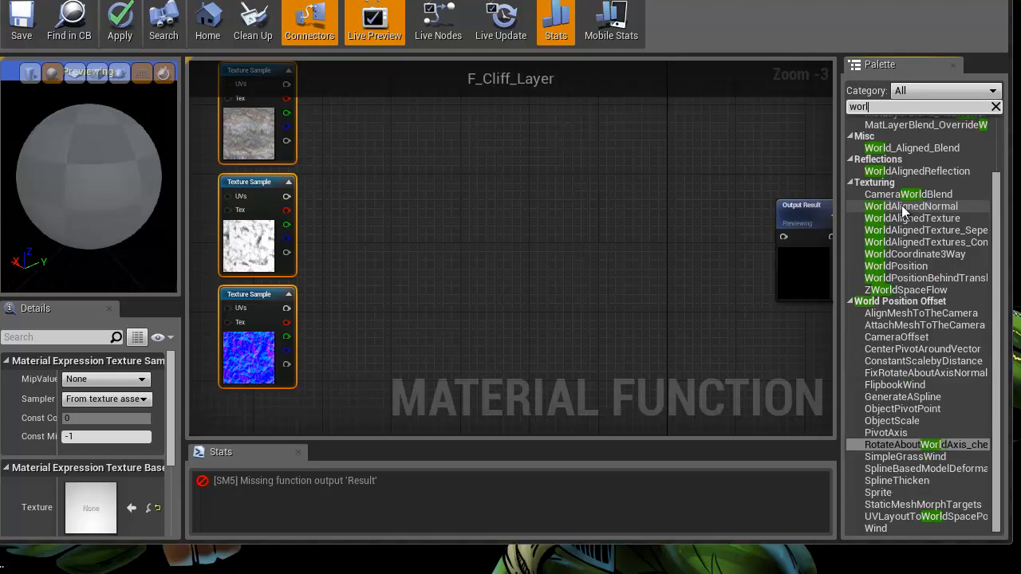
text(d align)
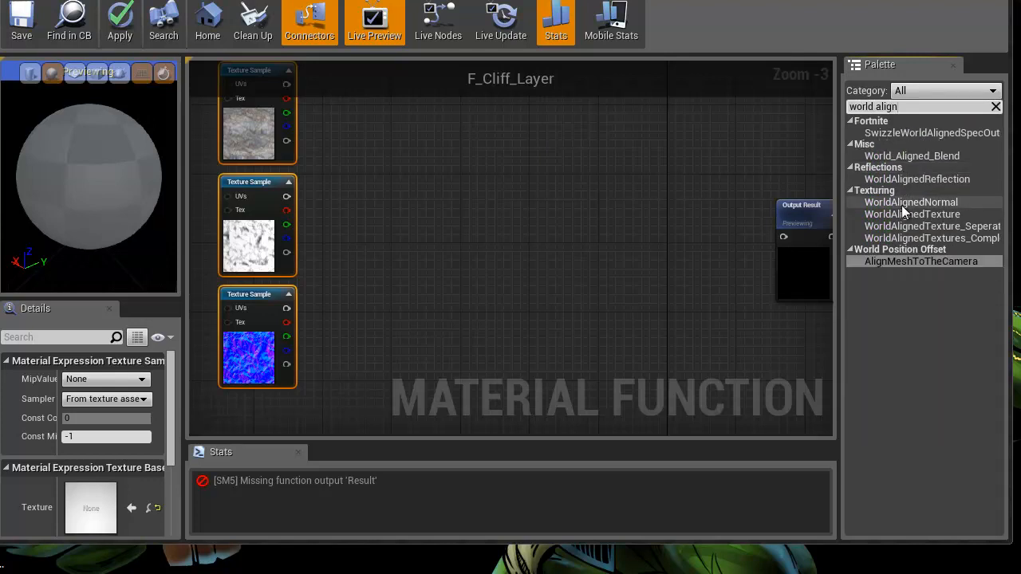
click(925, 258)
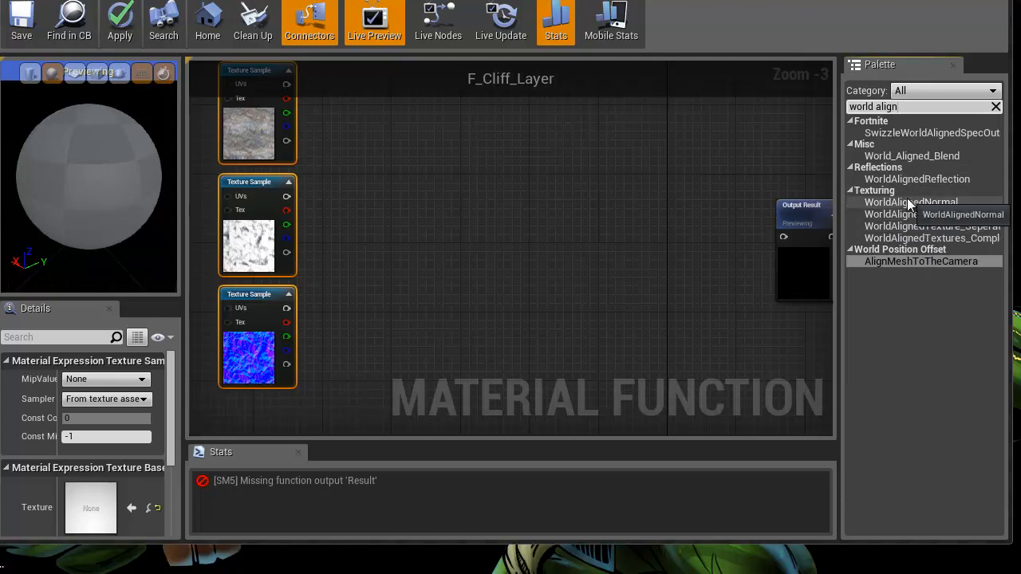
drag(910, 214, 521, 125)
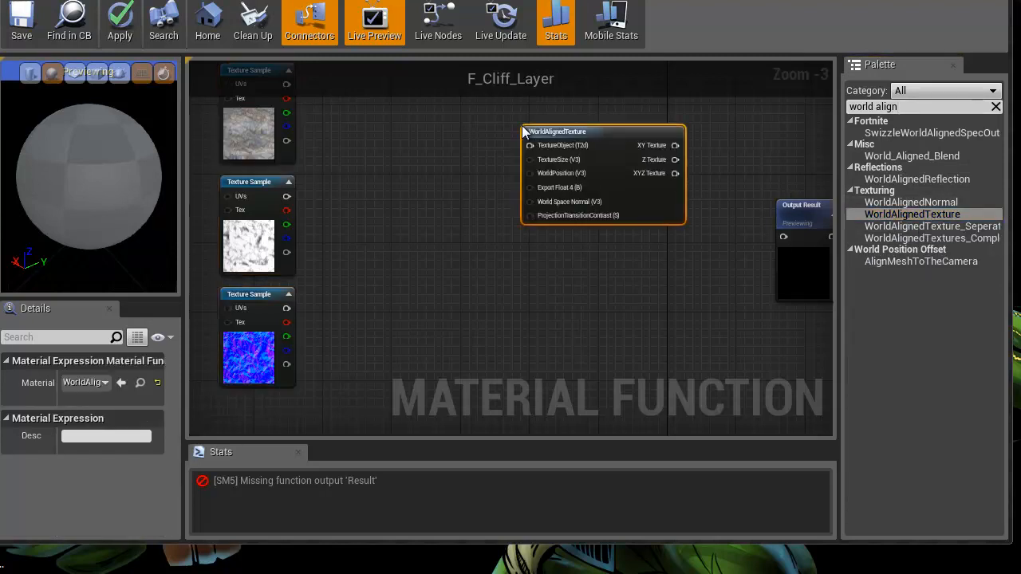
drag(911, 202, 534, 303)
right_drag(524, 248, 492, 342)
drag(563, 224, 462, 204)
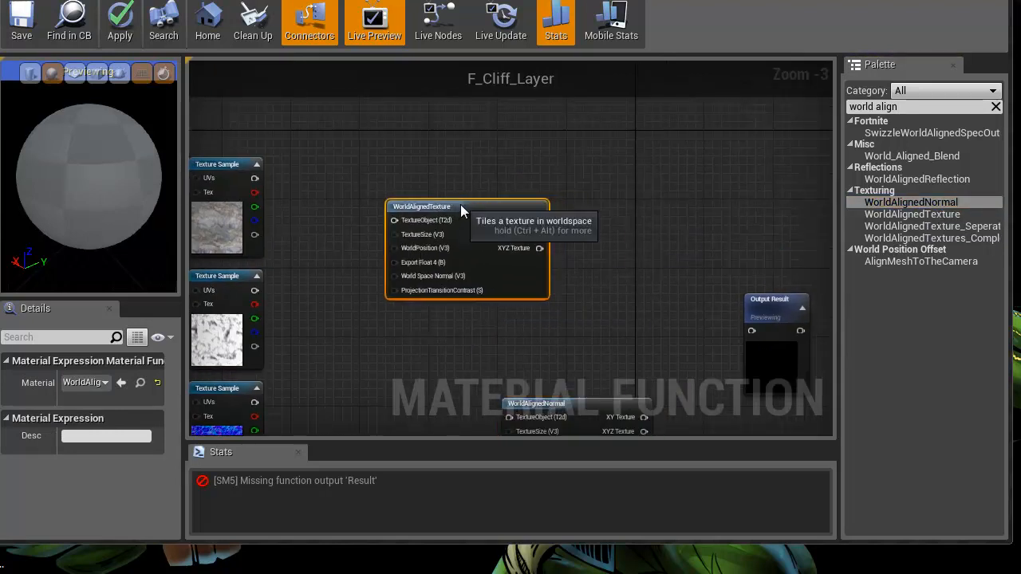
- Convert the diffuse, ambient occlusion and normal texture samples to texture objects
scroll(469, 228, up, 3)
right_drag(425, 215, 481, 255)
click(359, 177)
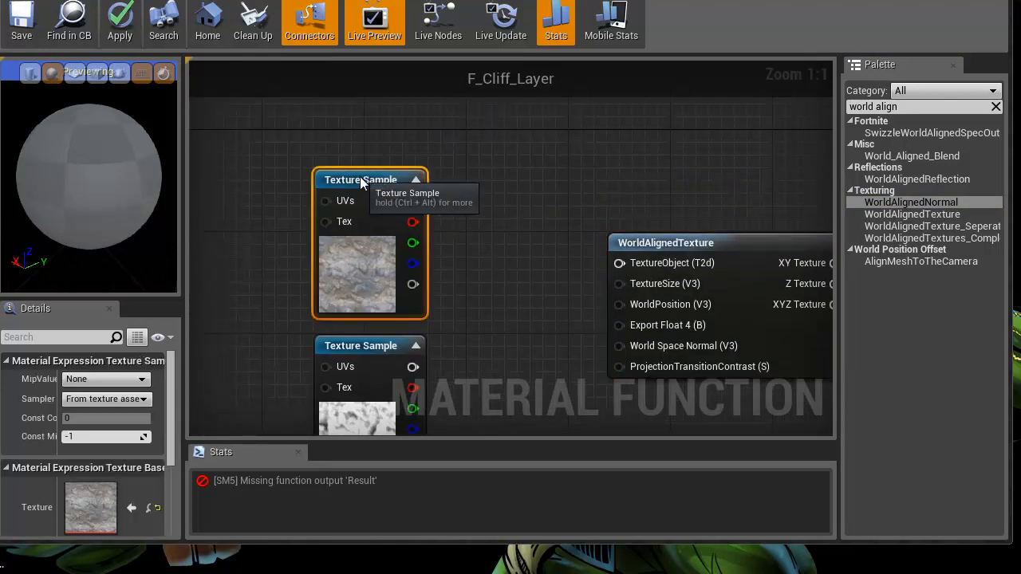
right_click(359, 177)
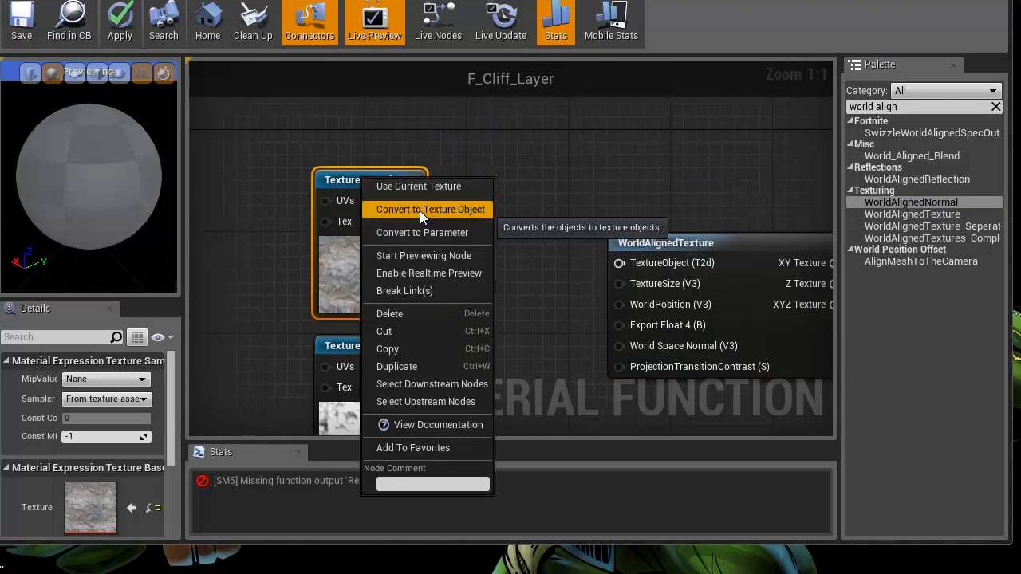
click(419, 211)
right_drag(509, 301, 520, 171)
right_click(391, 200)
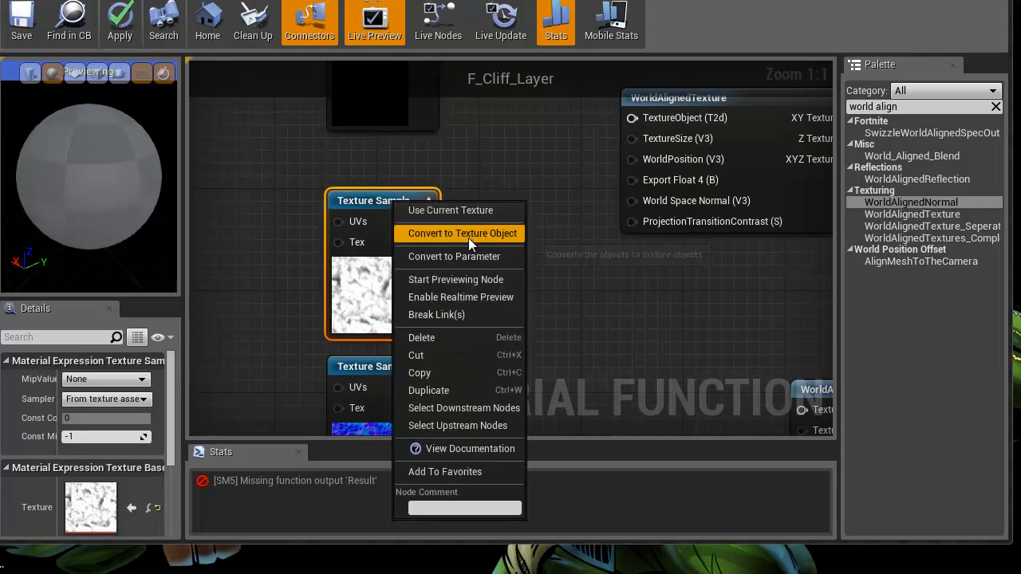
click(468, 236)
right_drag(514, 308, 445, 293)
right_click(415, 227)
click(458, 252)
scroll(437, 263, down, 3)
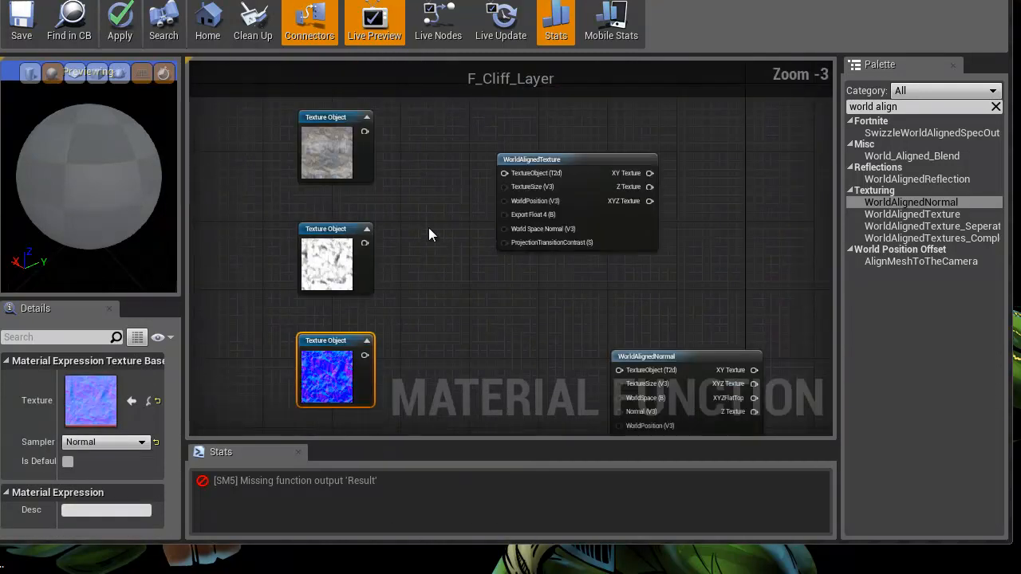
- Connect the cliff diffuse texture object to WorldAlignedTexture's TextureObject input, and move the diffuse and ambient occlusion objects closer to that node
scroll(387, 207, up, 2)
drag(356, 145, 542, 200)
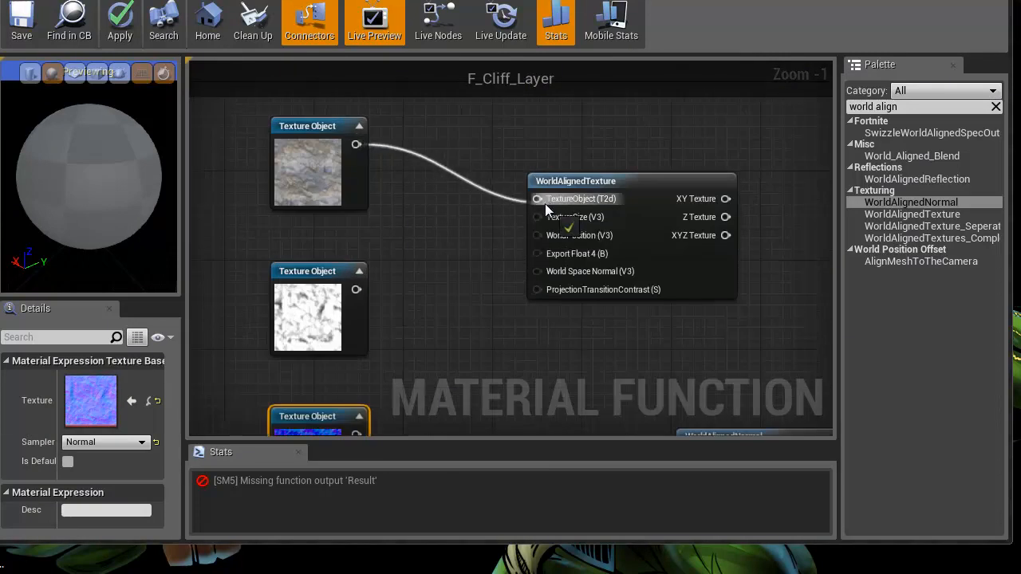
drag(325, 128, 423, 139)
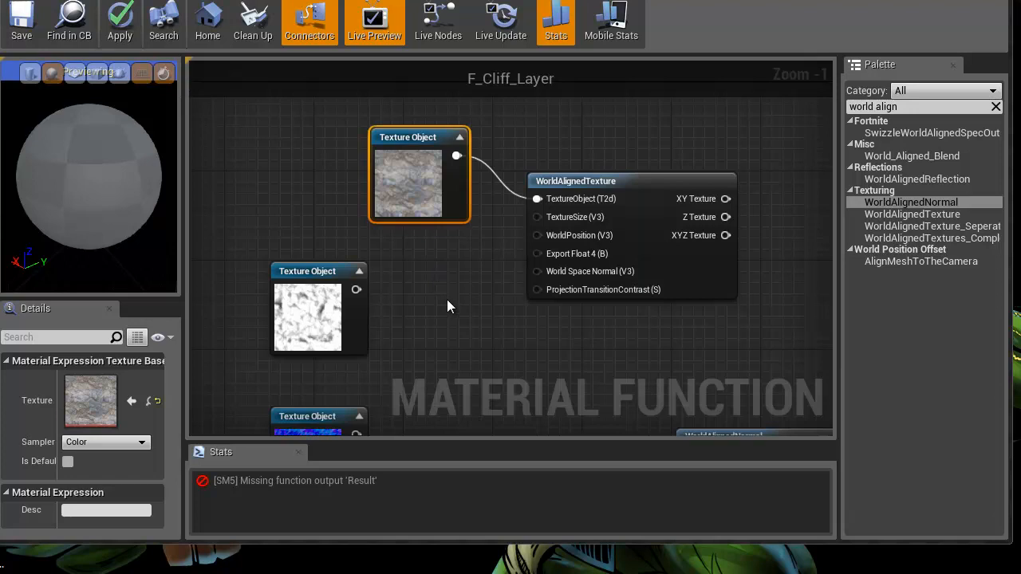
drag(295, 271, 427, 260)
- Search the node palette for "texture object", select TextureObjectParameter, and align the ambient occlusion texture object directly beneath the diffuse one
triple_click(926, 106)
text(tex)
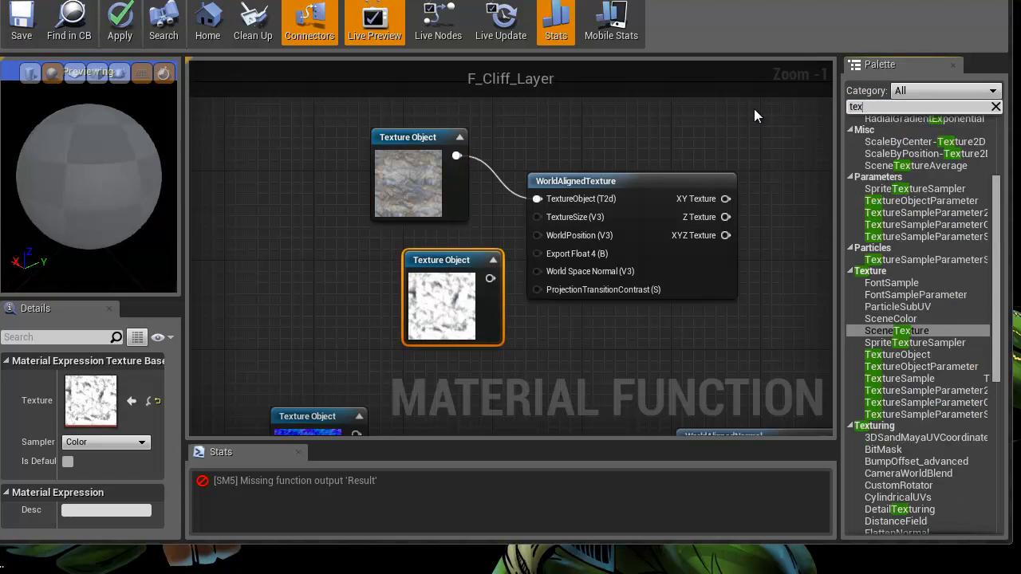
text(ture object)
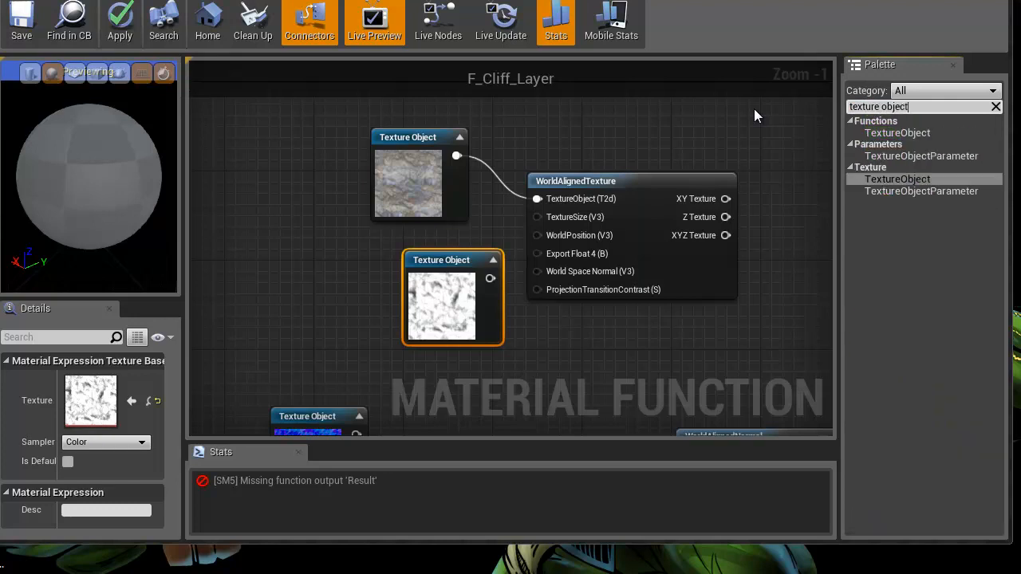
click(988, 155)
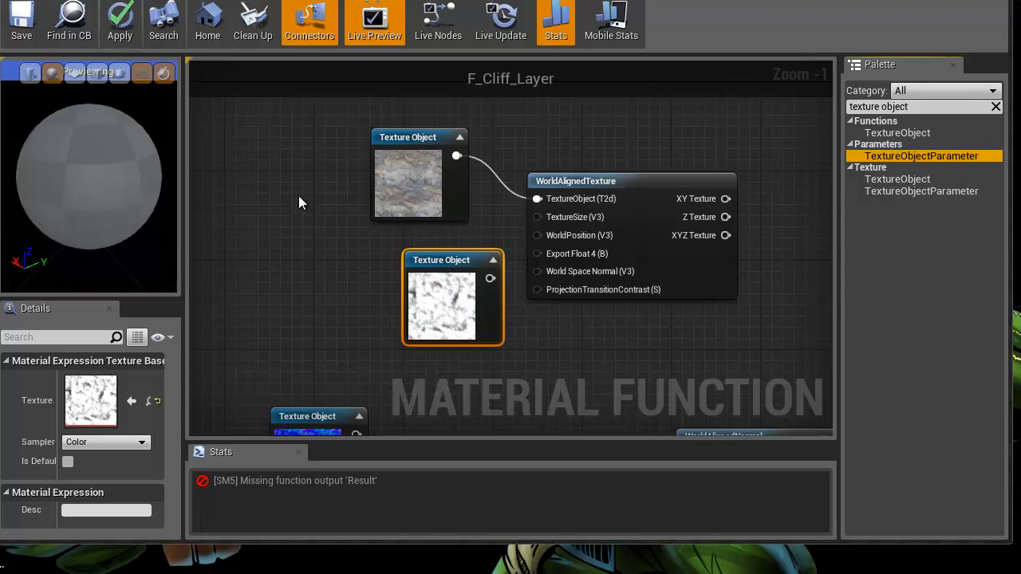
drag(454, 258, 422, 237)
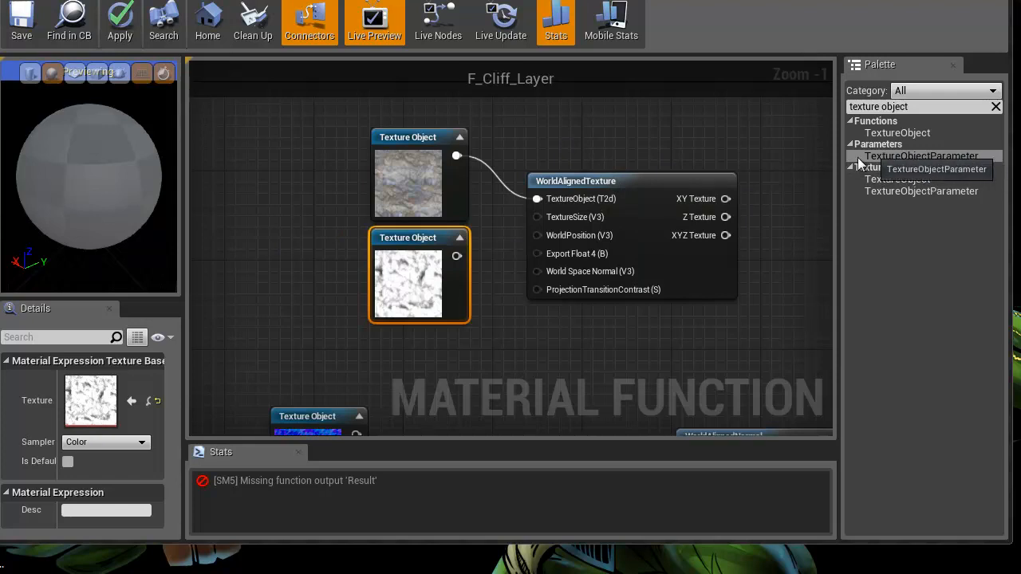
scroll(363, 232, down, 4)
scroll(378, 214, down, 3)
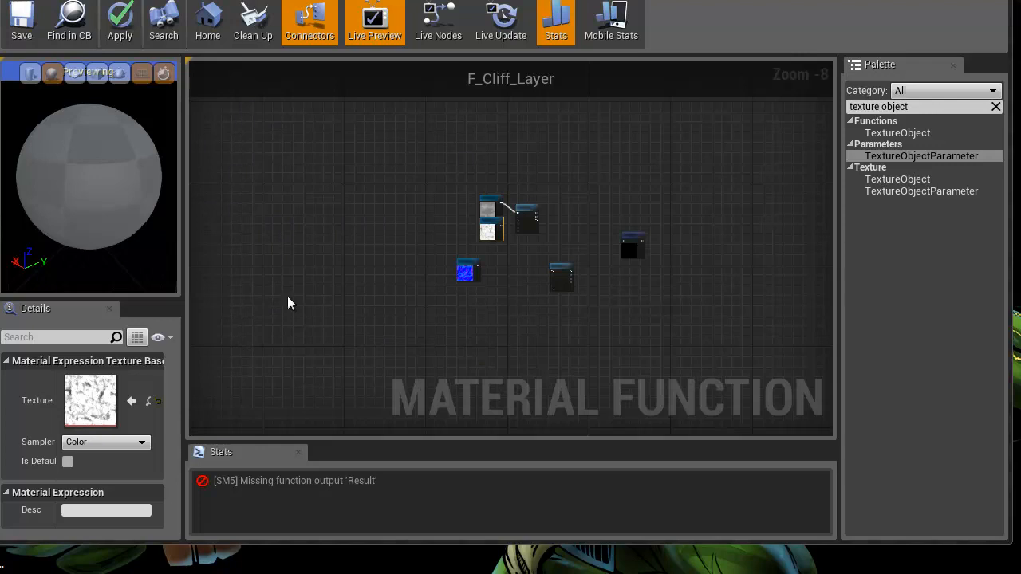
mouse_move(321, 342)
right_down()
mouse_move(358, 192)
mouse_move(301, 258)
mouse_move(334, 333)
right_up()
scroll(351, 279, up, 3)
right_drag(343, 205, 159, 255)
right_drag(419, 260, 350, 252)
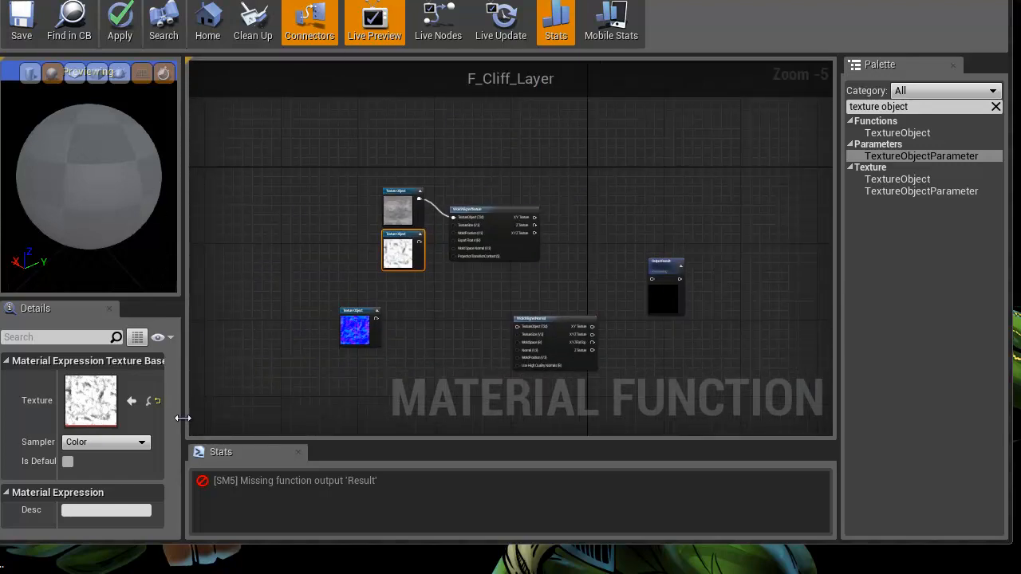
right_drag(267, 198, 508, 194)
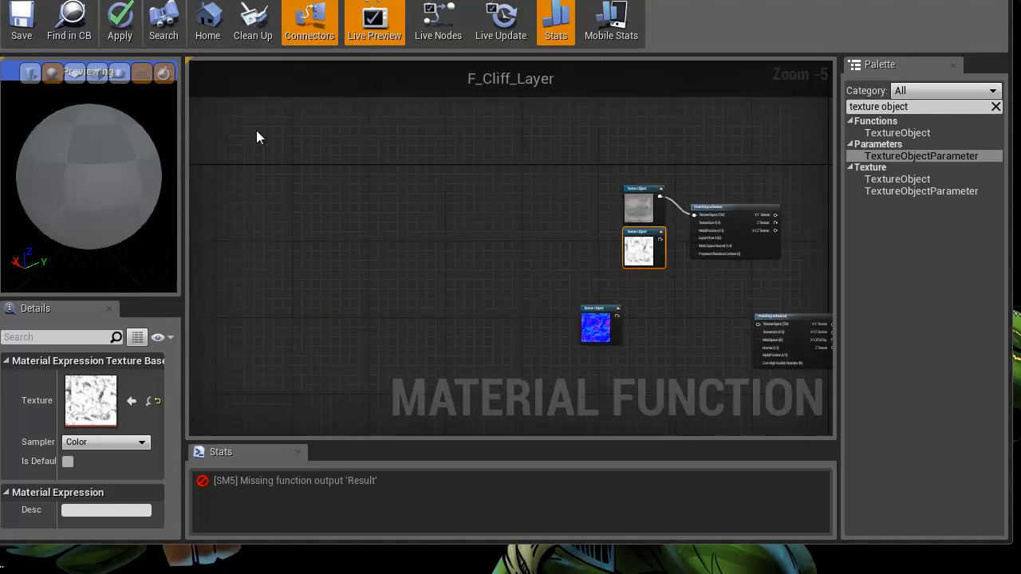
right_drag(432, 247, 435, 169)
right_drag(419, 260, 422, 181)
right_drag(437, 230, 277, 296)
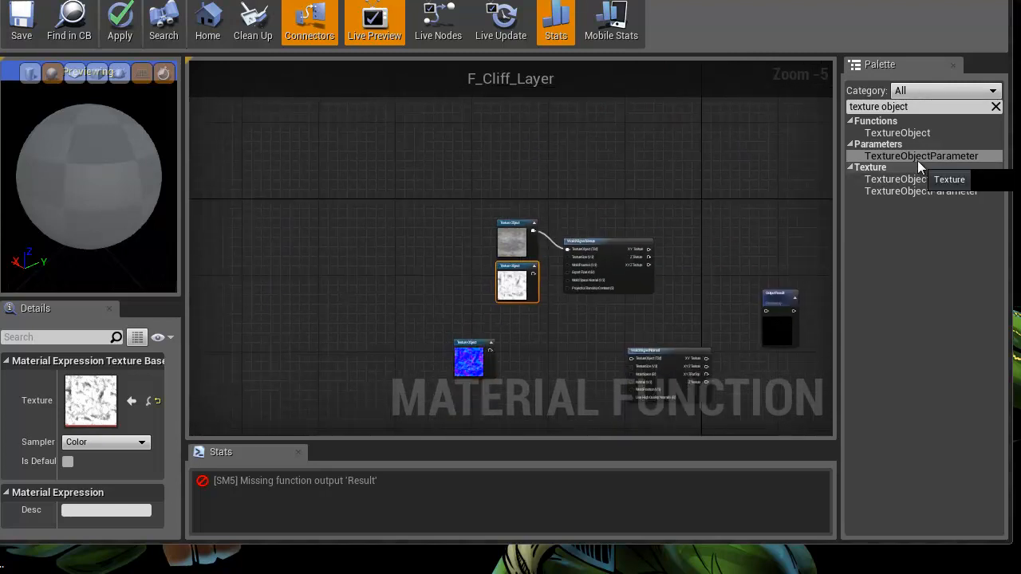
- Place the ambient occlusion texture object directly above the normal one, and move both down and away from WorldAlignedTexture
right_drag(426, 301, 391, 221)
scroll(402, 252, up, 3)
drag(570, 145, 481, 212)
right_drag(410, 145, 301, 333)
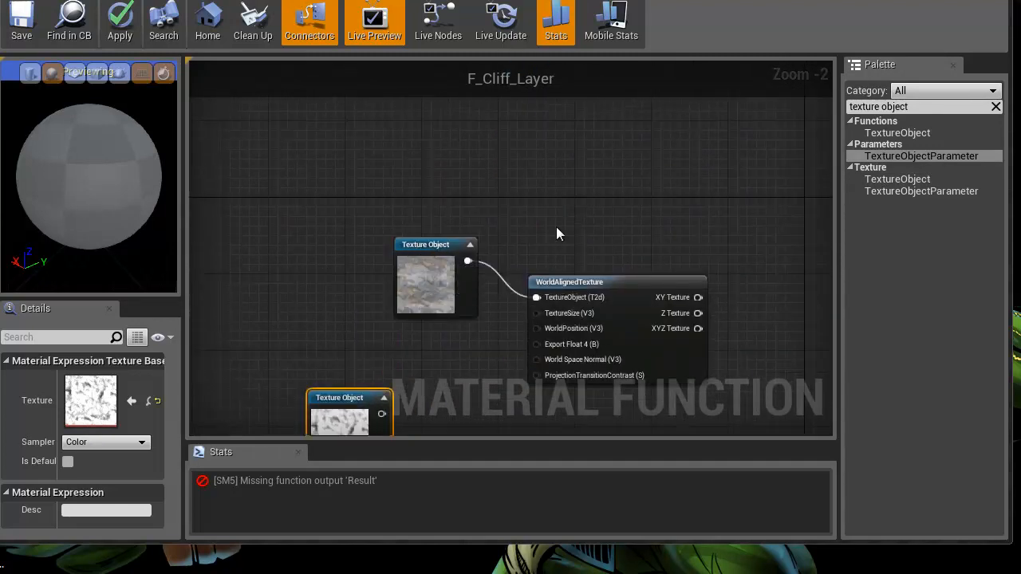
right_drag(554, 233, 611, 94)
right_drag(327, 259, 346, 174)
drag(323, 192, 465, 305)
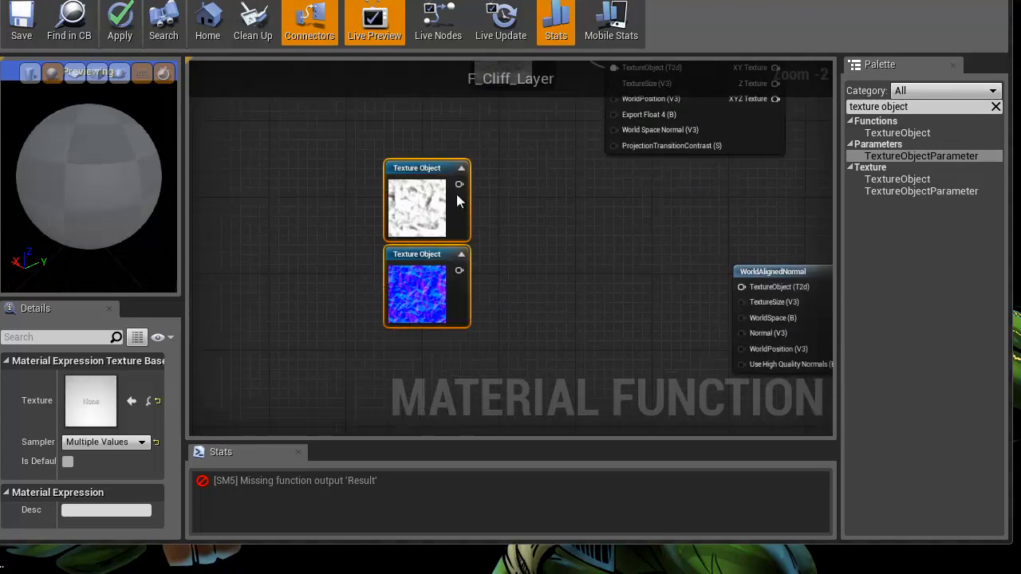
drag(436, 168, 350, 304)
- Select the diffuse texture object together with WorldAlignedTexture and move the pair up and to the left in the graph
right_drag(444, 192, 297, 280)
right_drag(288, 190, 288, 273)
drag(295, 179, 542, 303)
drag(561, 232, 500, 137)
right_drag(309, 203, 458, 234)
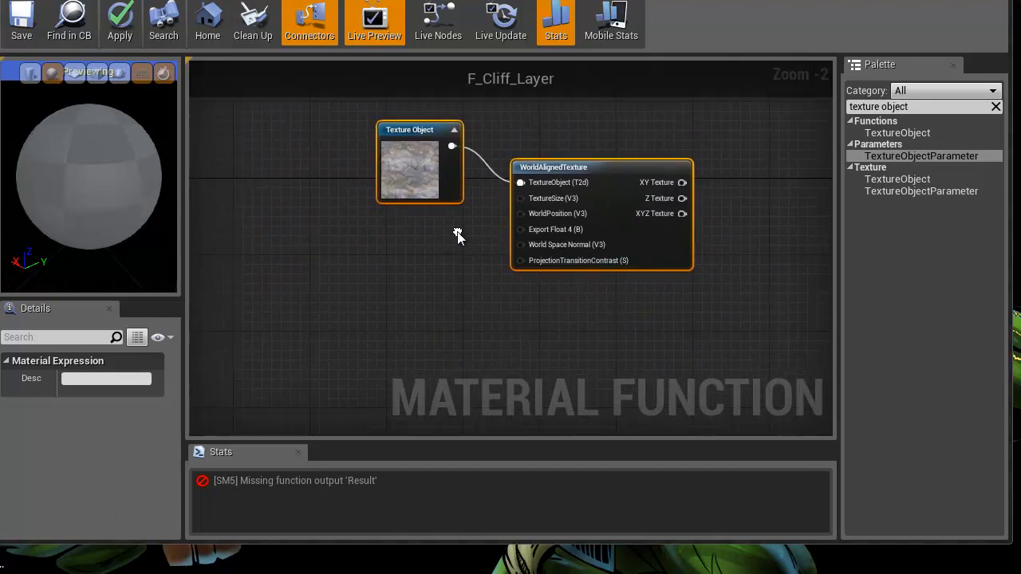
- Search the node list for "input", add a FunctionInput node, and place it beneath the diffuse texture object
right_click(393, 236)
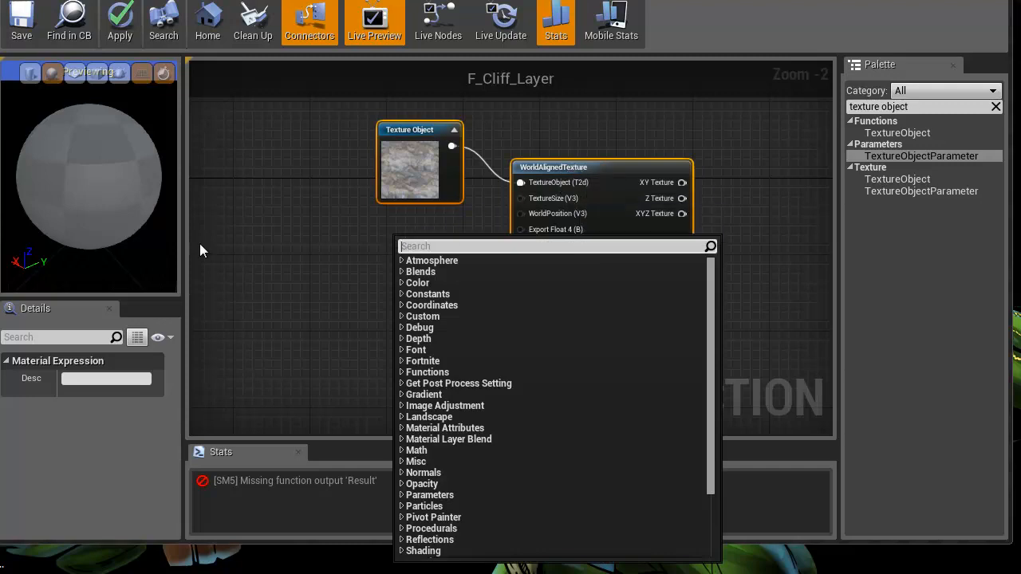
text(input)
click(472, 276)
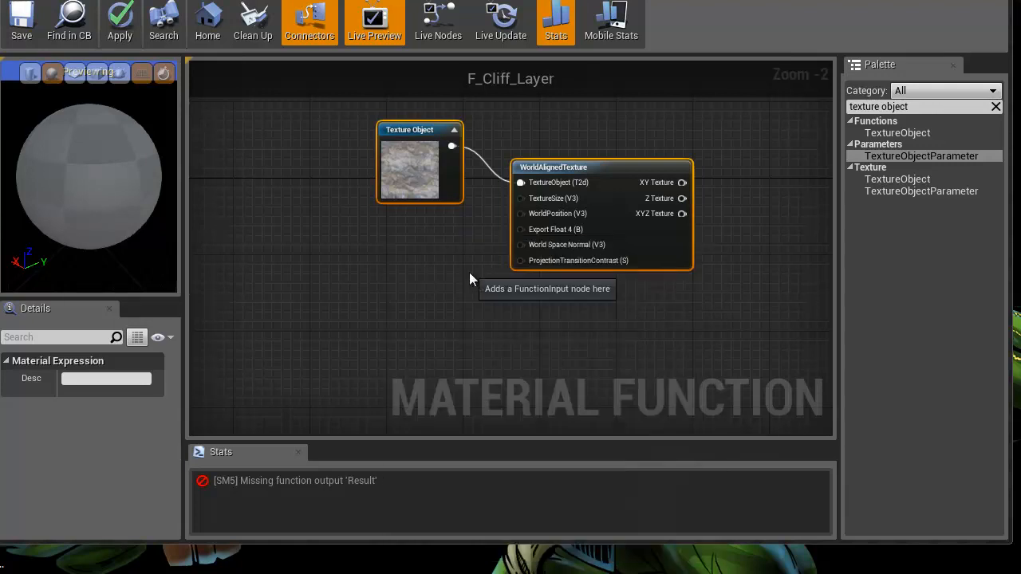
drag(443, 243, 427, 241)
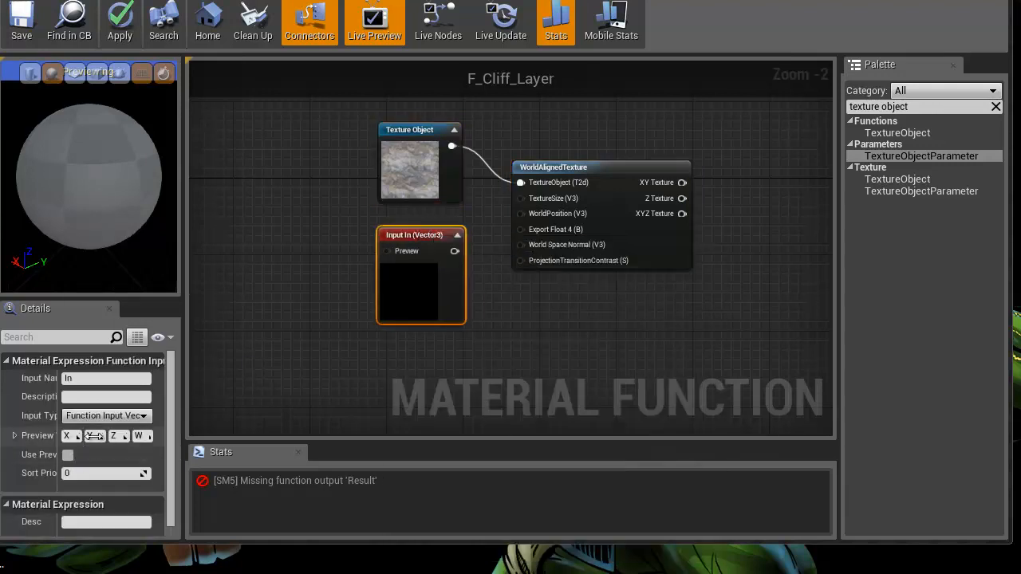
- Check the input types offered for the new function input and name it LargeSize
click(133, 416)
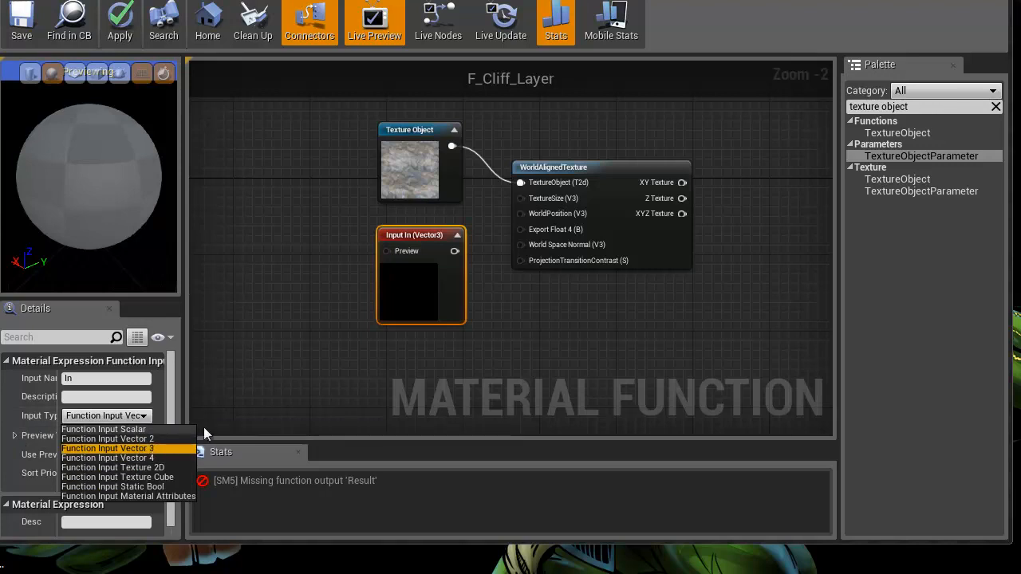
mouse_move(571, 199)
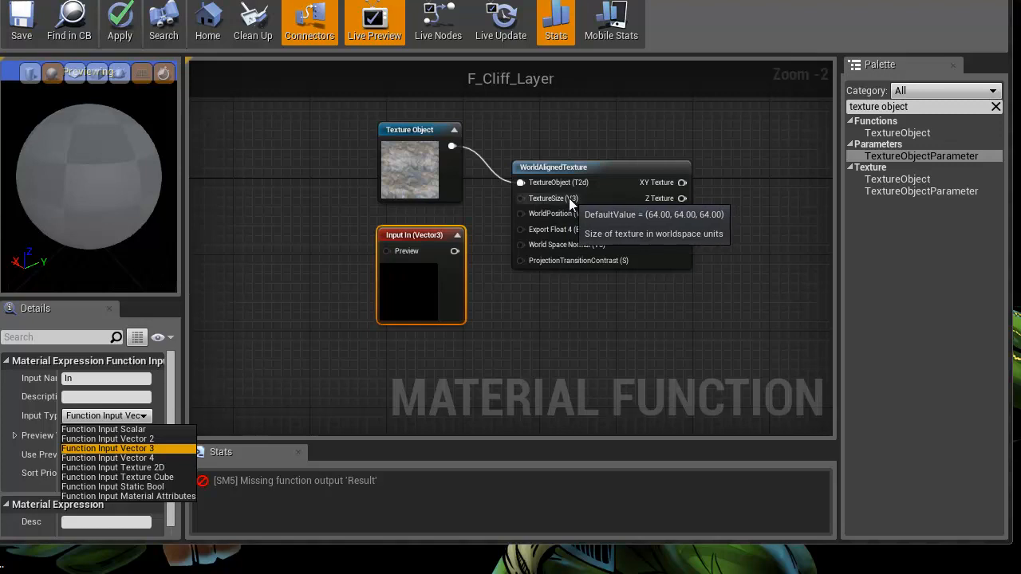
click(93, 378)
double_click(93, 378)
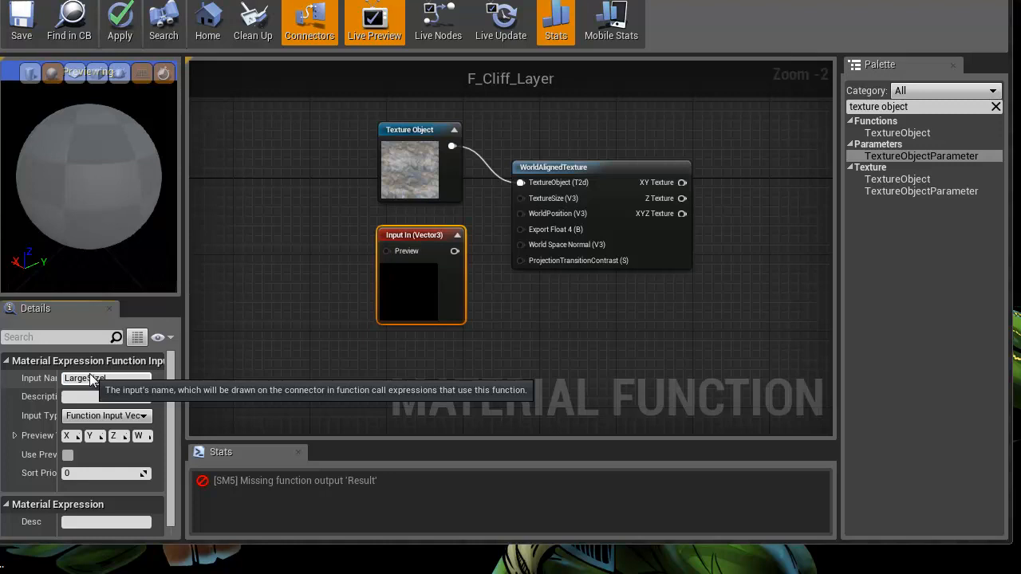
key(Return)
- Connect the LargeSize input to WorldAlignedTexture's TextureSize, and place its node directly beneath the diffuse texture object
drag(436, 234, 520, 199)
right_drag(489, 363, 466, 350)
drag(387, 209, 401, 207)
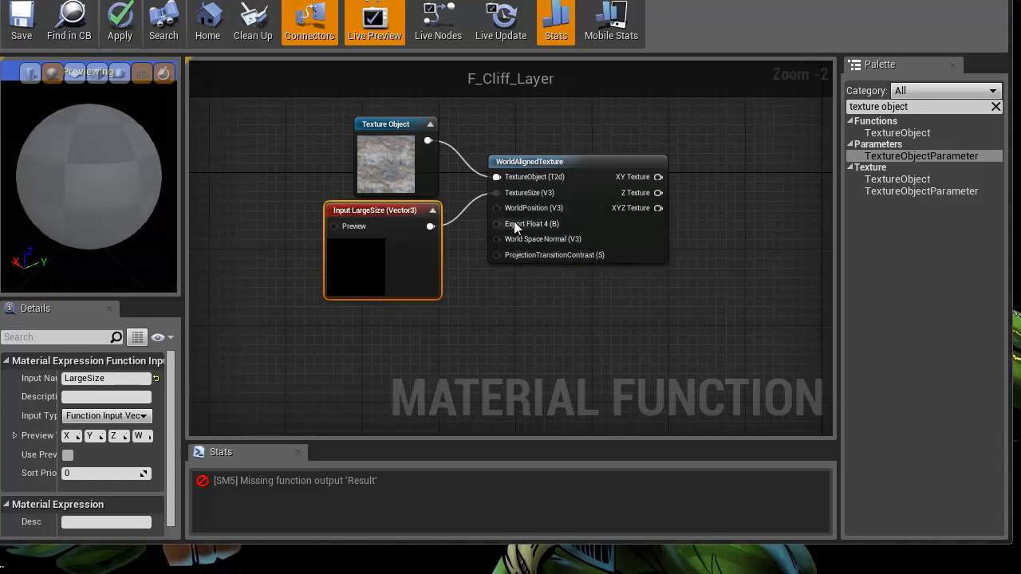
right_drag(484, 308, 494, 287)
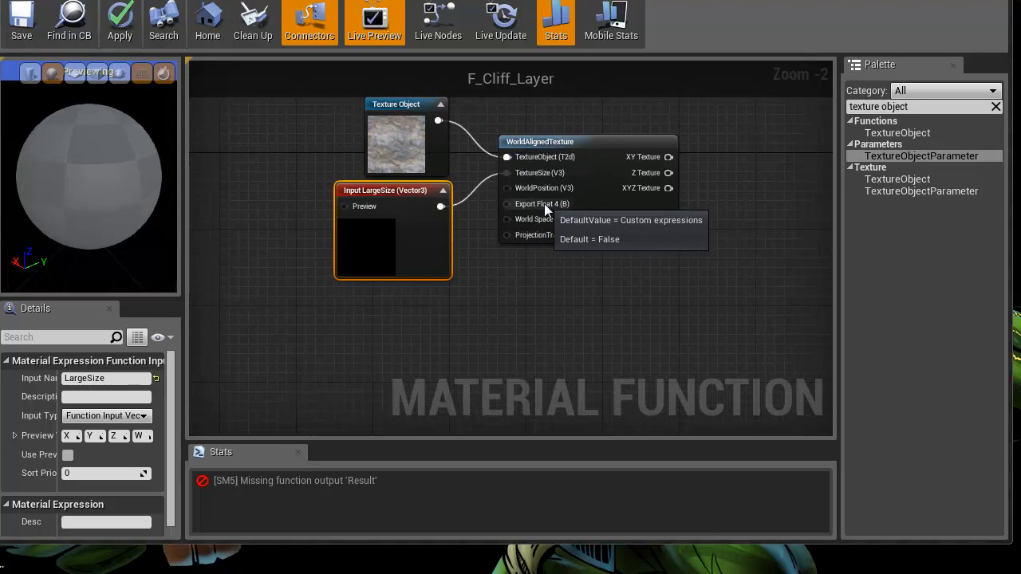
click(406, 121)
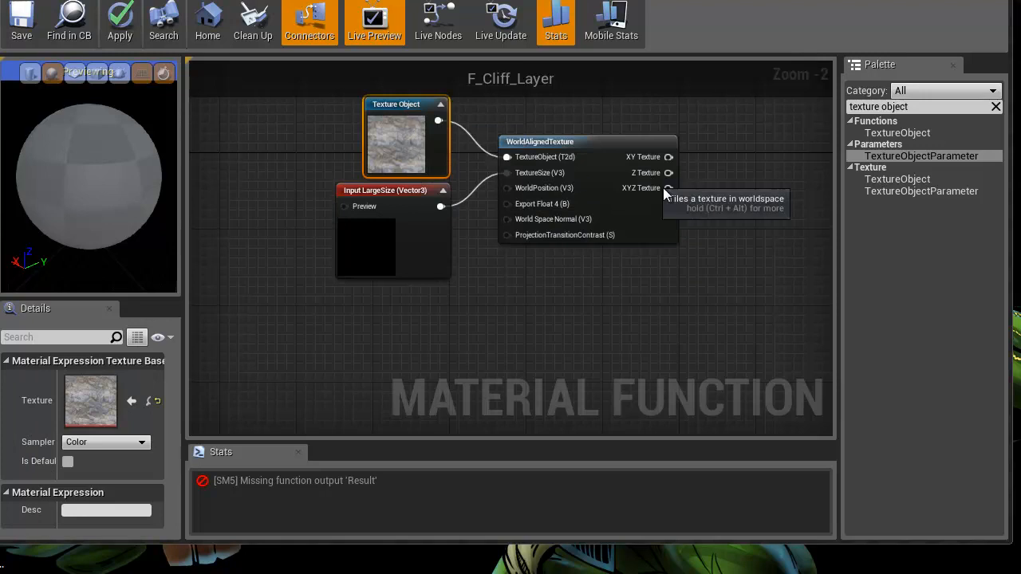
drag(668, 189, 773, 173)
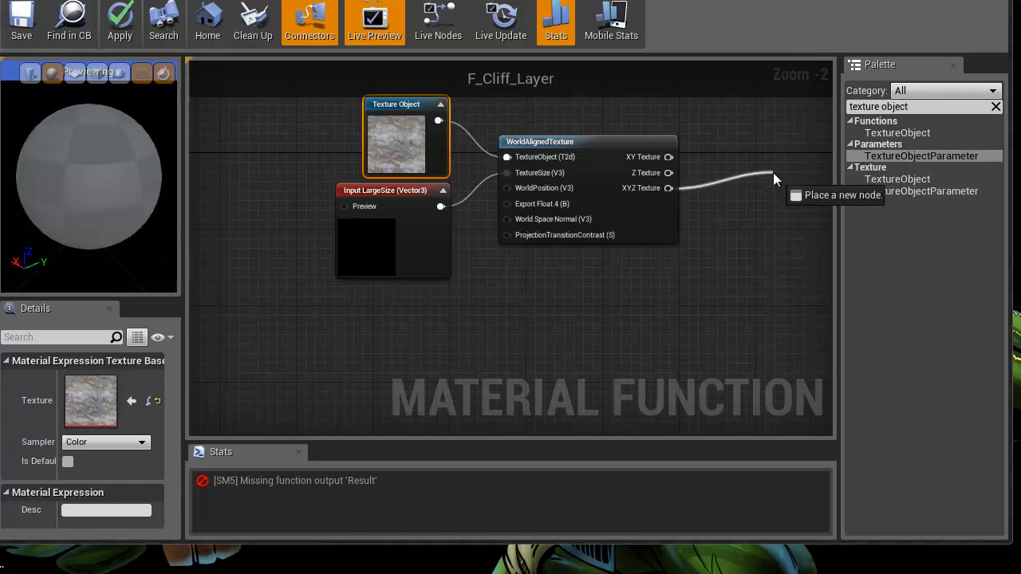
click(588, 285)
- Move the Output Result node up in the graph, roughly level with WorldAlignedTexture
right_drag(571, 271, 342, 308)
scroll(501, 312, down, 1)
right_drag(501, 305, 474, 204)
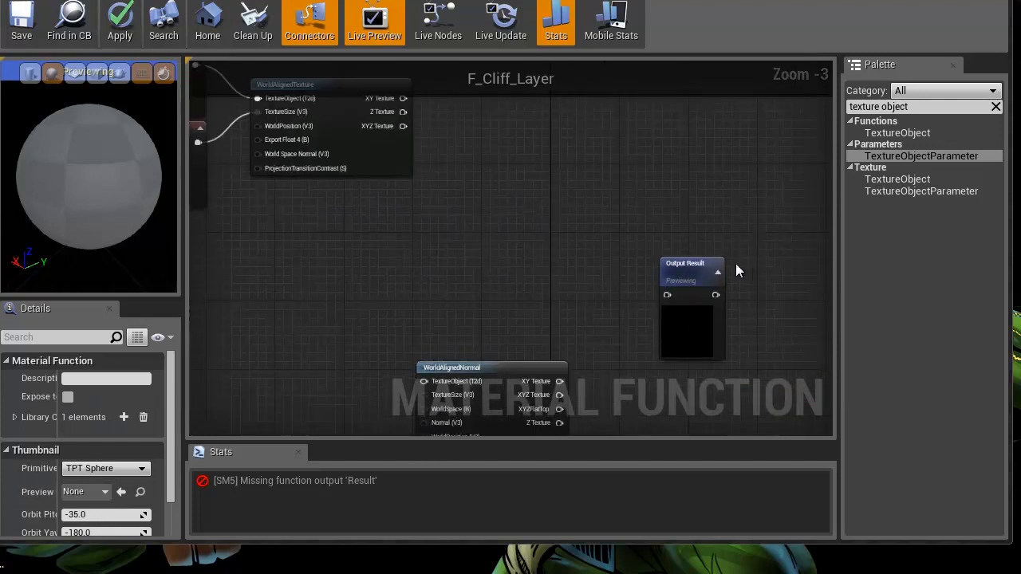
drag(698, 263, 728, 119)
right_drag(543, 144, 581, 293)
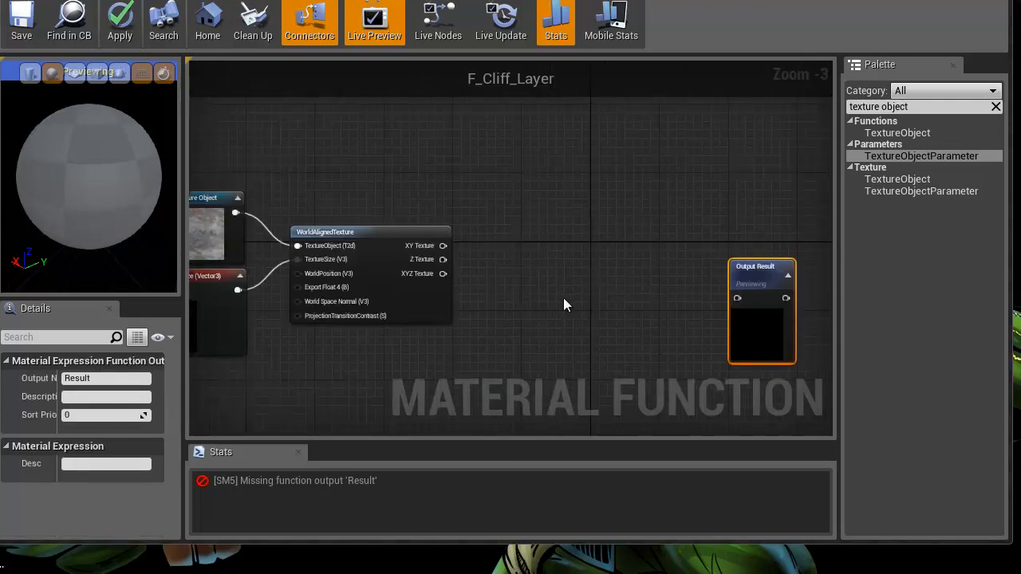
- Search the node list for "make", add a MakeMaterialAttributes node beside Output Result, and connect it to the result input
right_drag(819, 286, 768, 196)
right_click(555, 177)
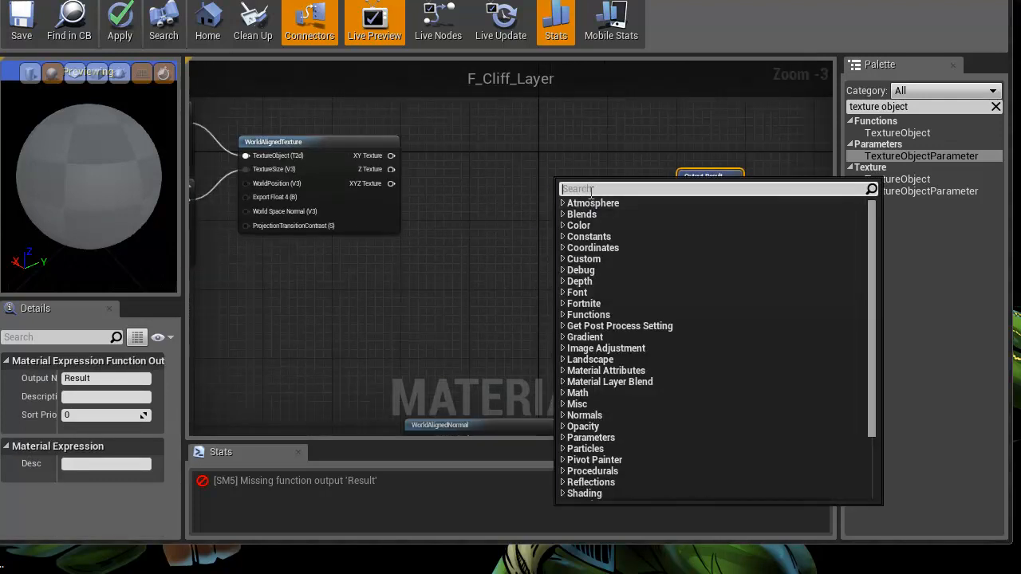
text(make)
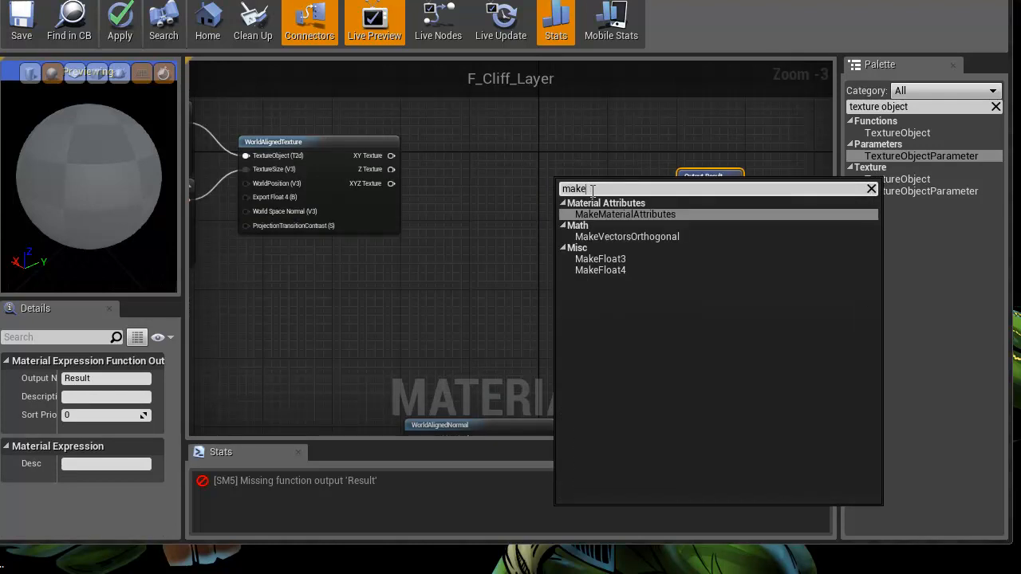
click(649, 213)
mouse_move(609, 181)
mouse_down()
mouse_move(702, 214)
mouse_move(613, 184)
mouse_move(613, 175)
mouse_up()
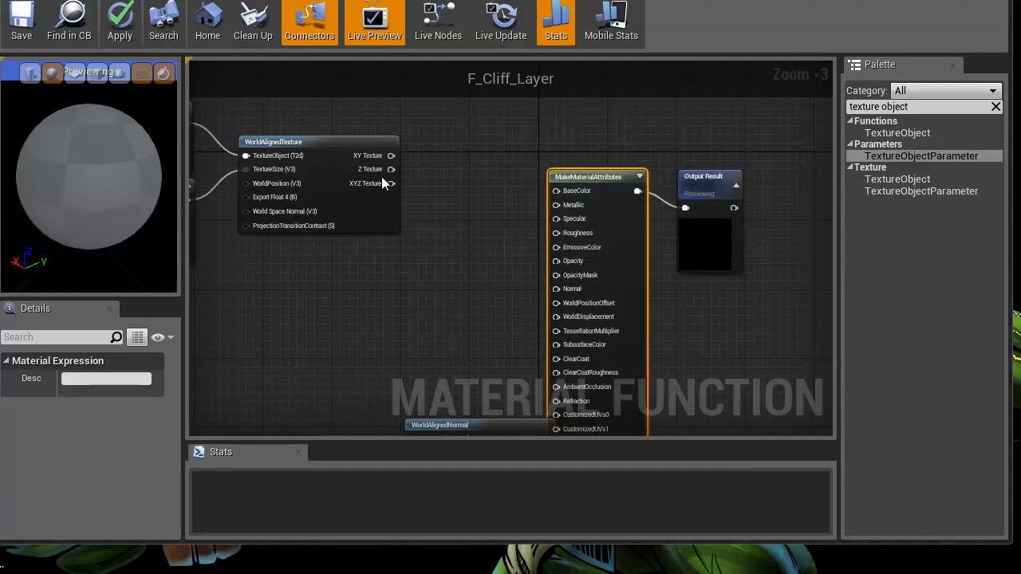
- Connect WorldAlignedTexture's XYZ Texture output to MakeMaterialAttributes' BaseColor input, and slightly widen the material preview
right_drag(400, 189, 397, 146)
drag(388, 140, 555, 147)
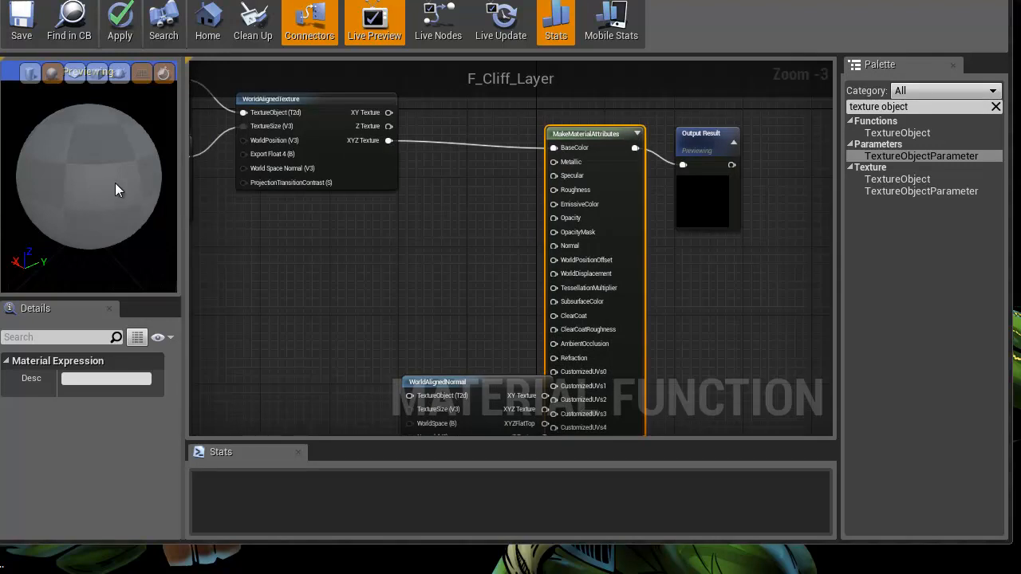
drag(182, 221, 201, 220)
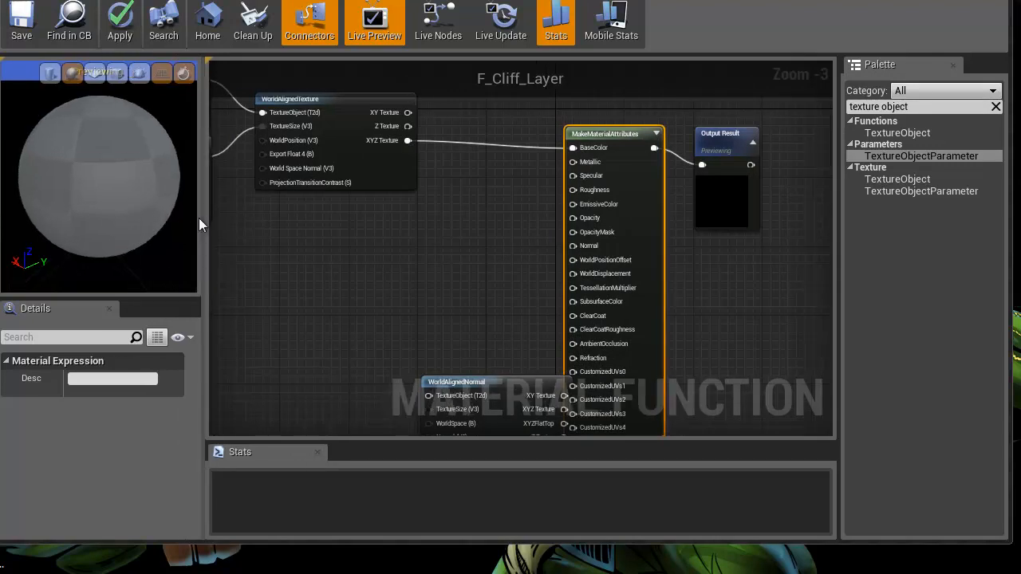
- Select the LargeSize input and inspect the material preview on a cube mesh, returning it to the sphere mesh
right_drag(293, 248, 360, 280)
scroll(102, 160, up, 3)
scroll(103, 176, down, 5)
right_drag(302, 284, 407, 303)
drag(88, 182, 181, 191)
right_drag(475, 280, 637, 319)
scroll(441, 322, up, 3)
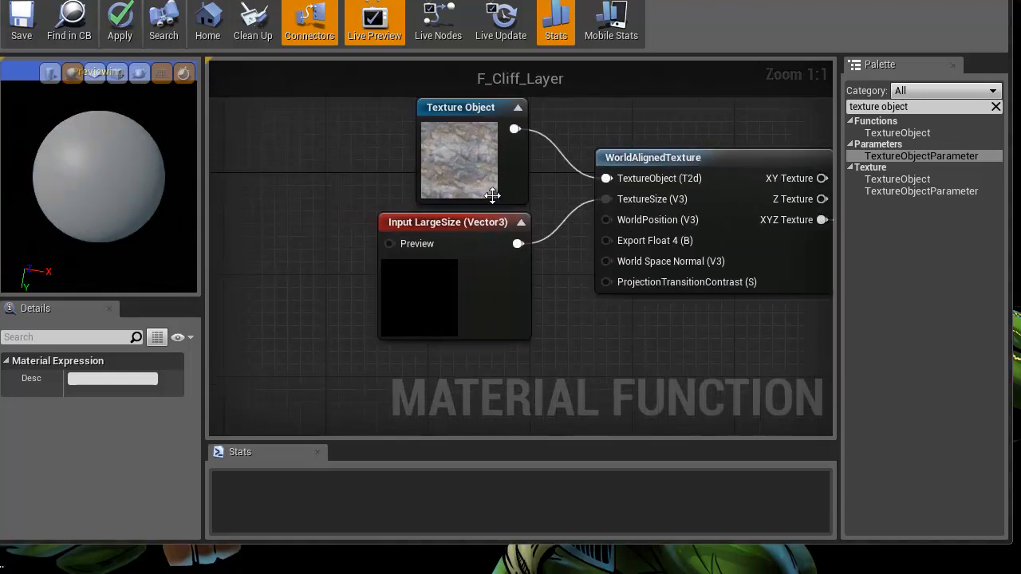
click(453, 222)
right_drag(565, 336, 490, 309)
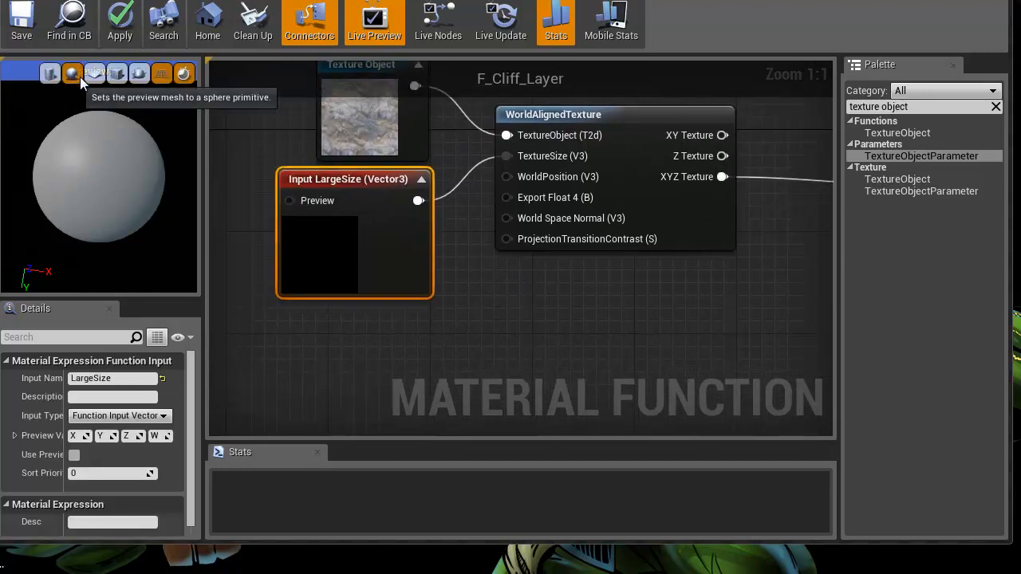
click(117, 75)
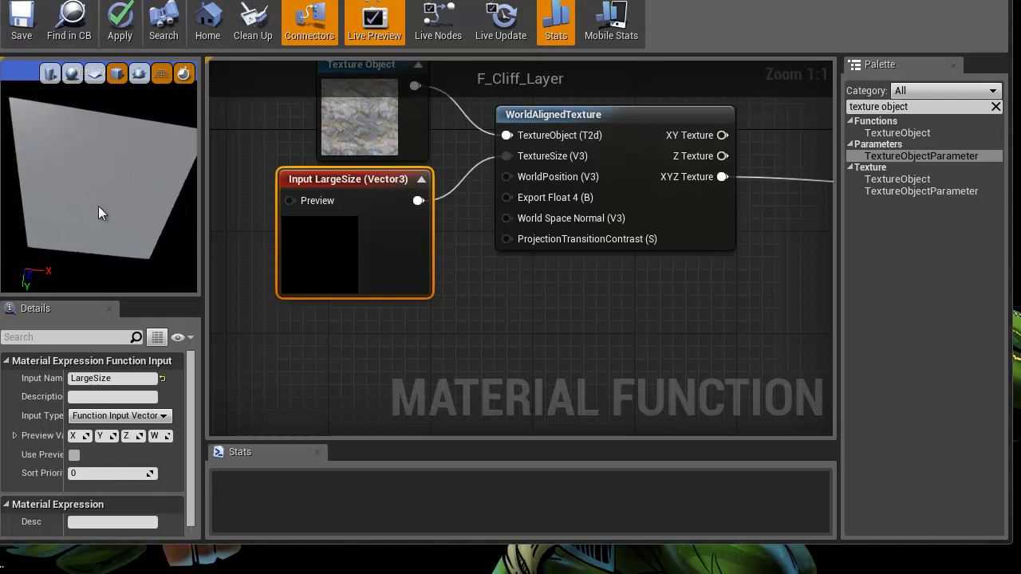
drag(98, 202, 101, 363)
click(72, 73)
- Start previewing the MakeMaterialAttributes node and examine the preview sphere from different angles
right_drag(397, 345, 307, 335)
scroll(595, 329, down, 3)
right_drag(595, 329, 407, 268)
click(600, 166)
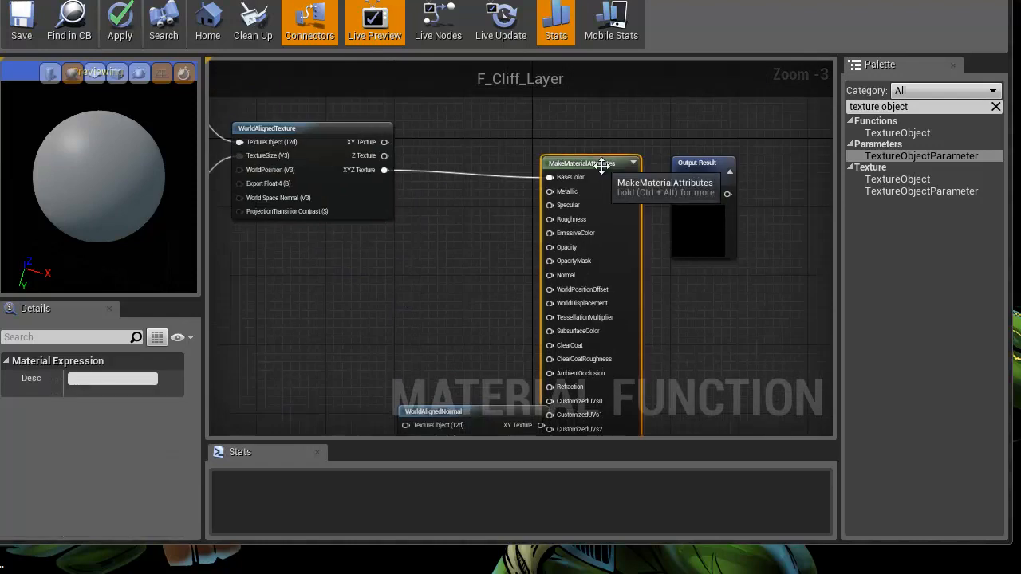
right_click(595, 163)
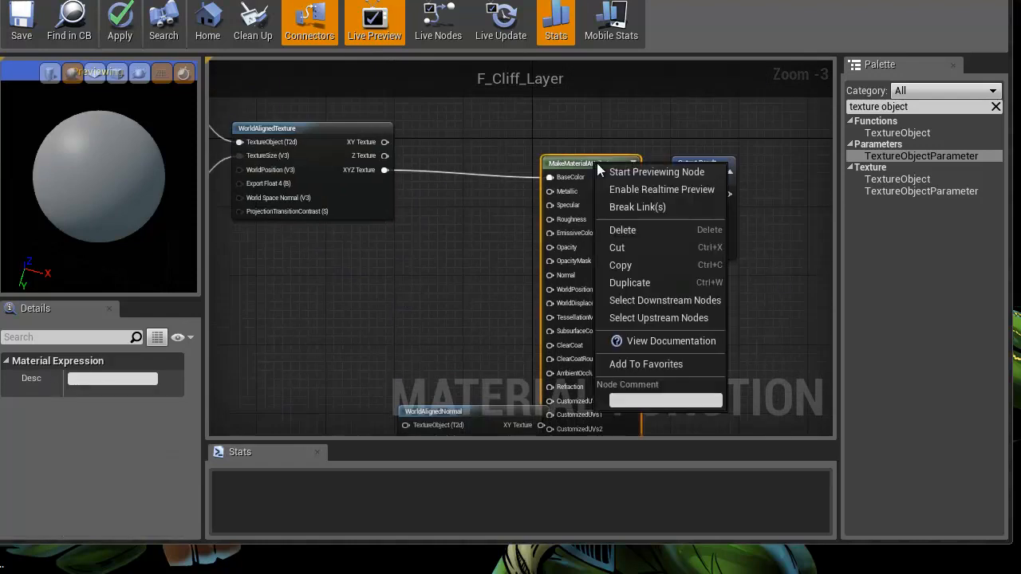
click(644, 173)
drag(91, 200, 92, 56)
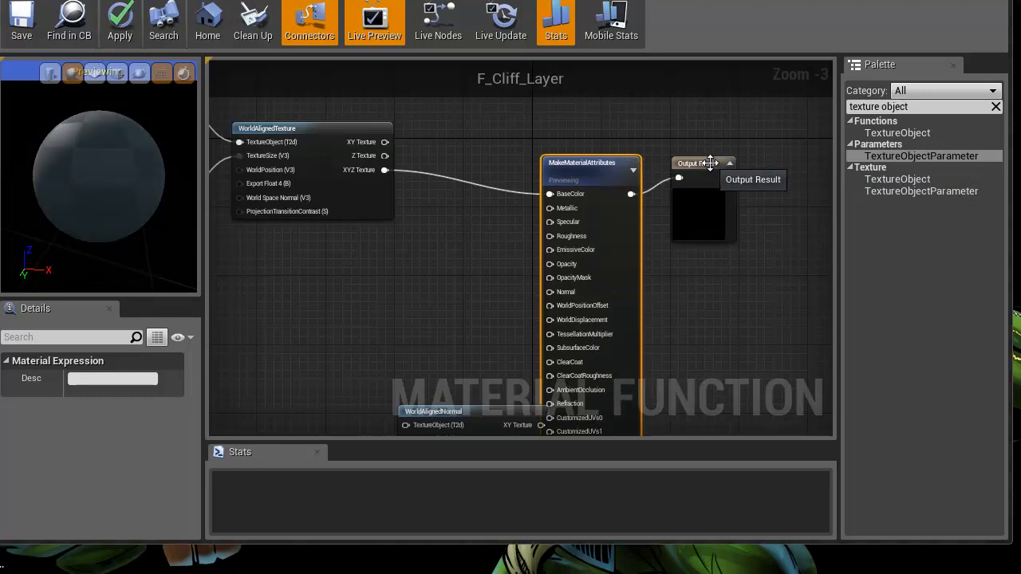
mouse_move(100, 166)
mouse_down()
mouse_move(96, 206)
mouse_move(104, 159)
mouse_up()
- Select the LargeSize input and enable Use Preview Value as Default
right_drag(328, 283, 402, 271)
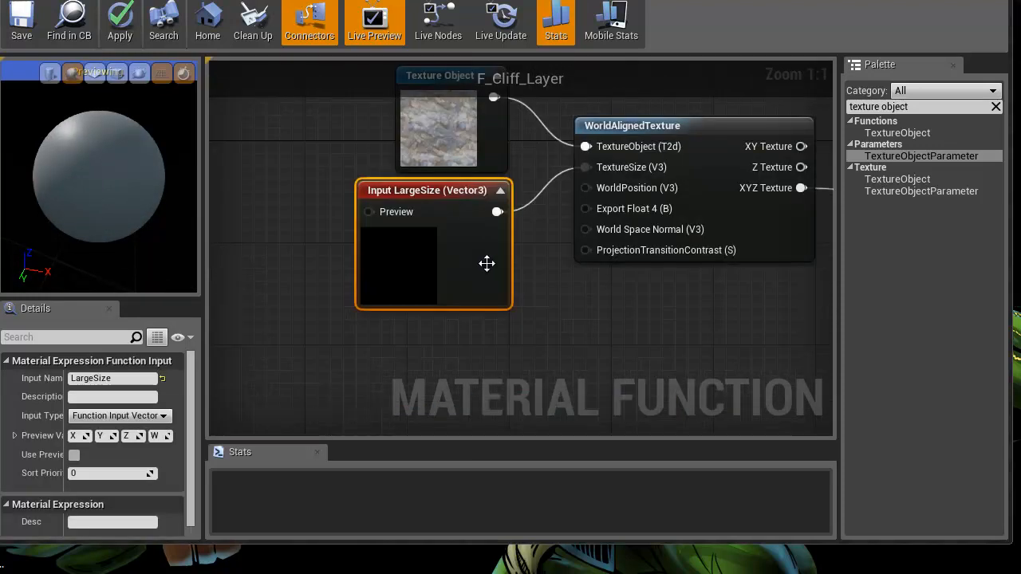
click(73, 455)
right_drag(577, 331, 482, 329)
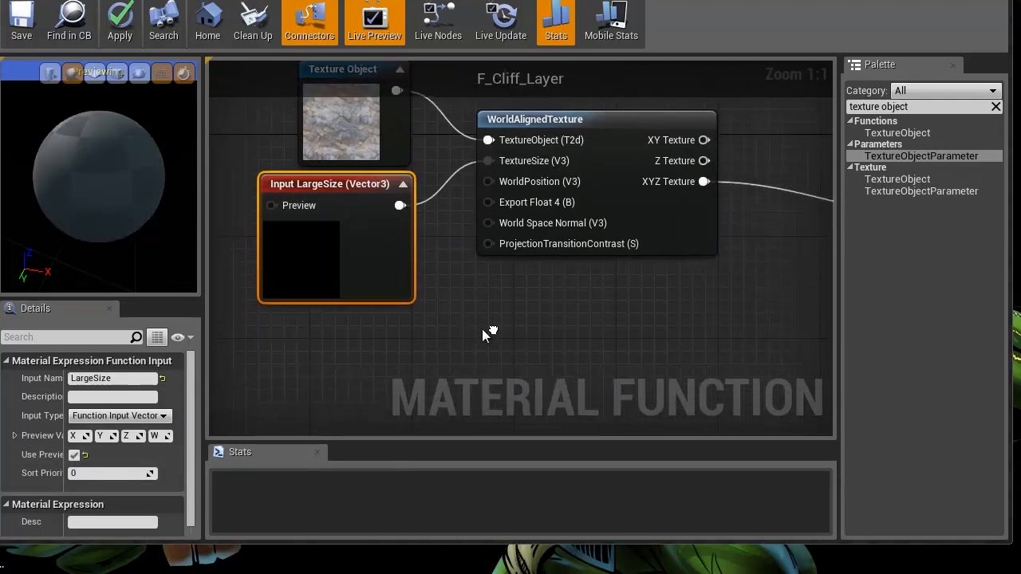
- Widen the node's property area and set the LargeSize input's preview value to 256 for X, Y and Z
drag(86, 432, 109, 434)
right_drag(355, 362, 408, 356)
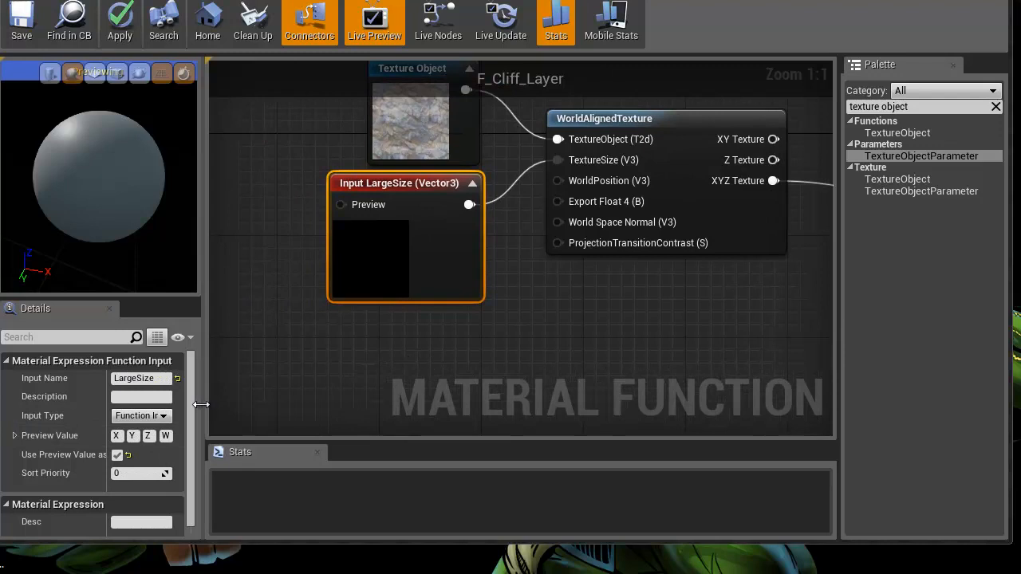
drag(201, 404, 369, 387)
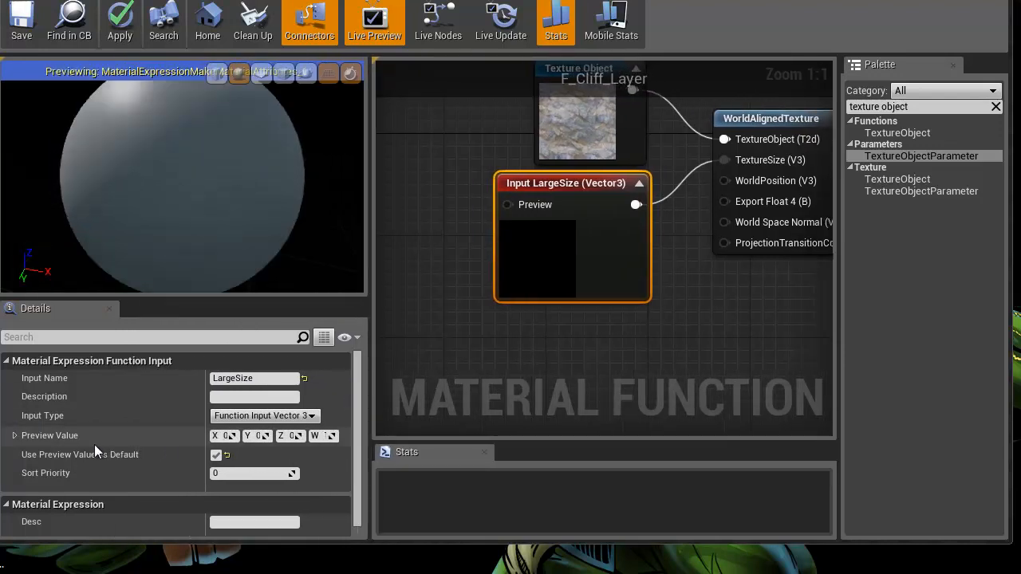
click(15, 435)
click(230, 454)
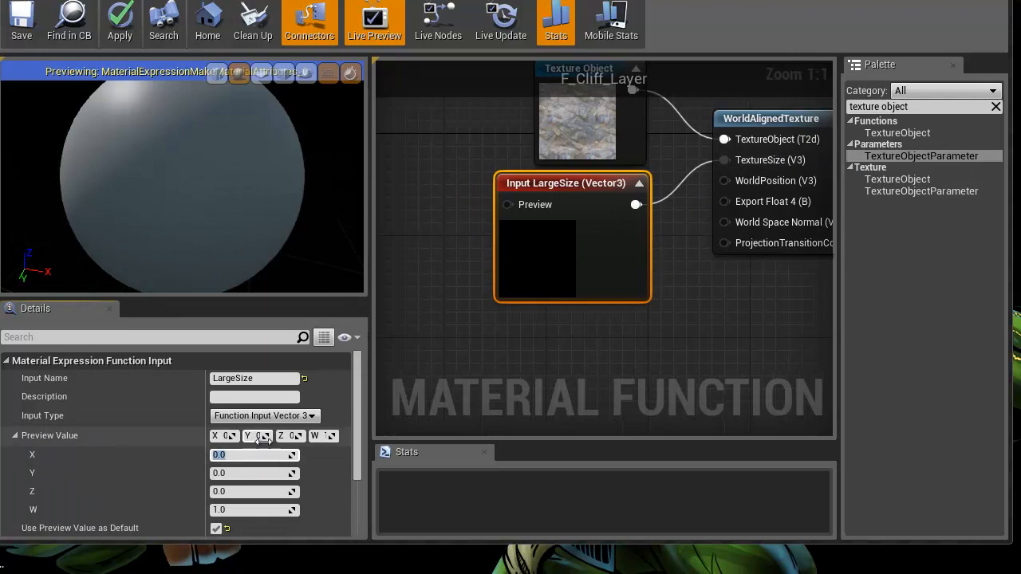
key(Tab)
text(256)
key(Tab)
text(2)
key(Return)
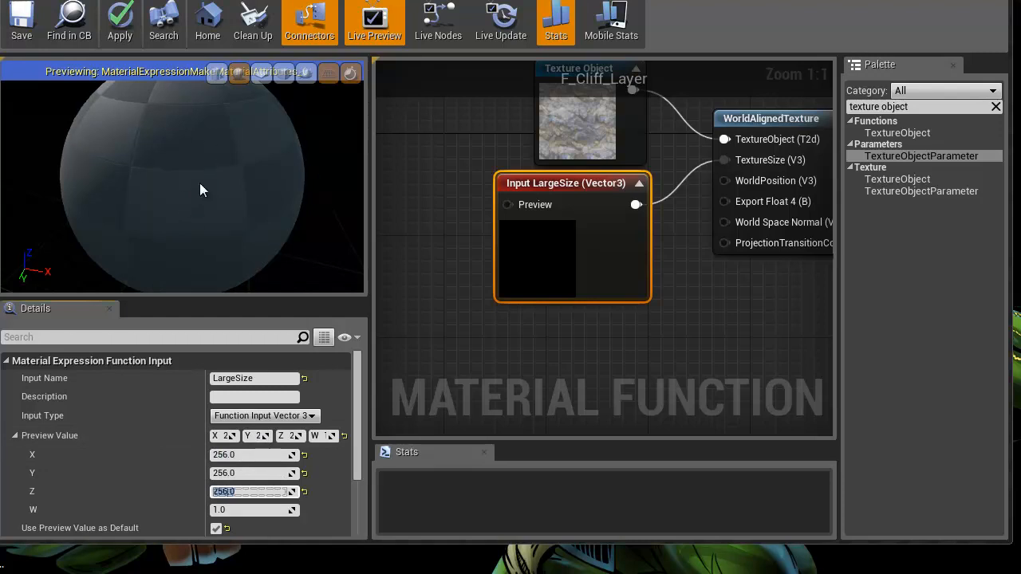
- Examine the cliff texture on the preview sphere from different angles and up close
drag(190, 150, 89, 130)
drag(207, 146, 215, 74)
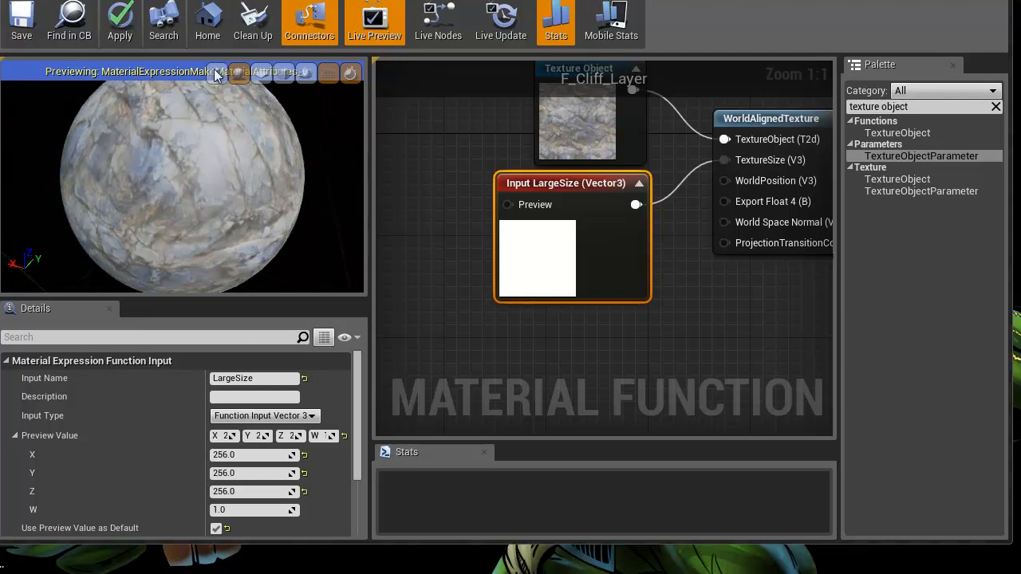
scroll(211, 259, up, 5)
drag(211, 260, 212, 203)
drag(216, 136, 292, 188)
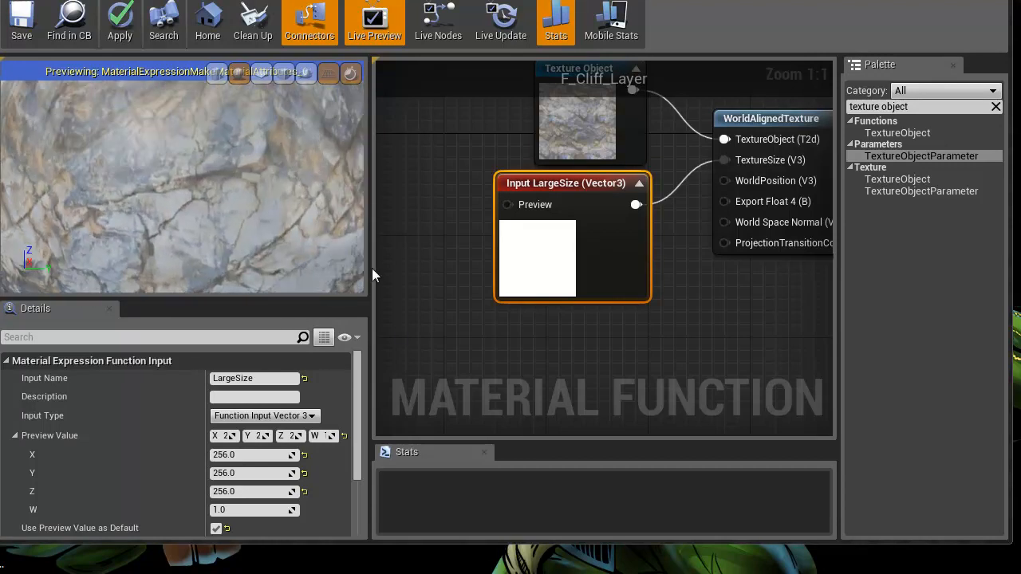
- Review the nodes feeding WorldAlignedTexture and inspect the settings of the cliff Texture Object
right_drag(572, 392, 494, 292)
scroll(494, 293, down, 4)
right_drag(569, 289, 592, 367)
drag(440, 351, 579, 148)
right_drag(542, 262, 610, 302)
scroll(467, 200, up, 2)
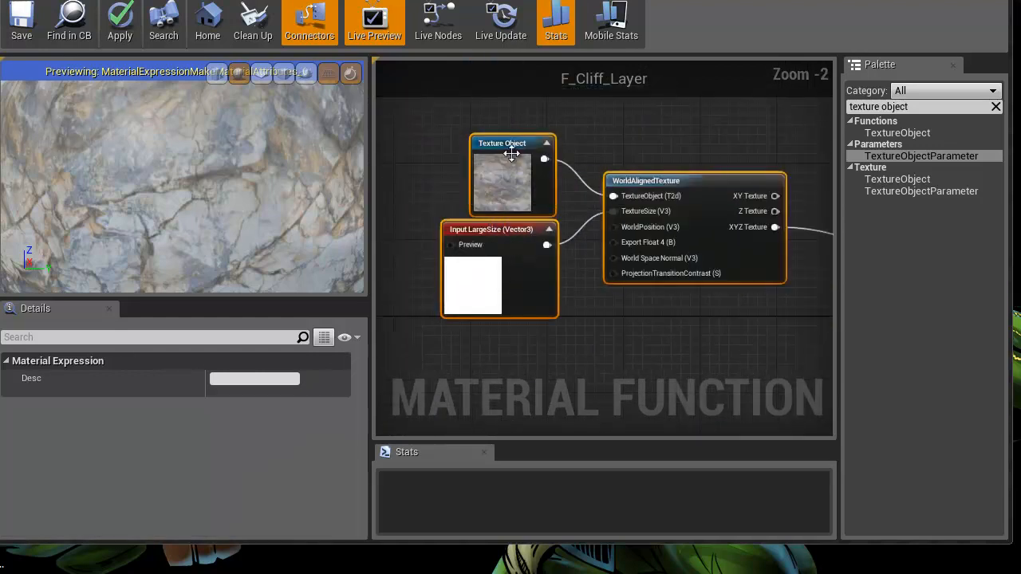
right_drag(652, 363, 636, 259)
click(546, 177)
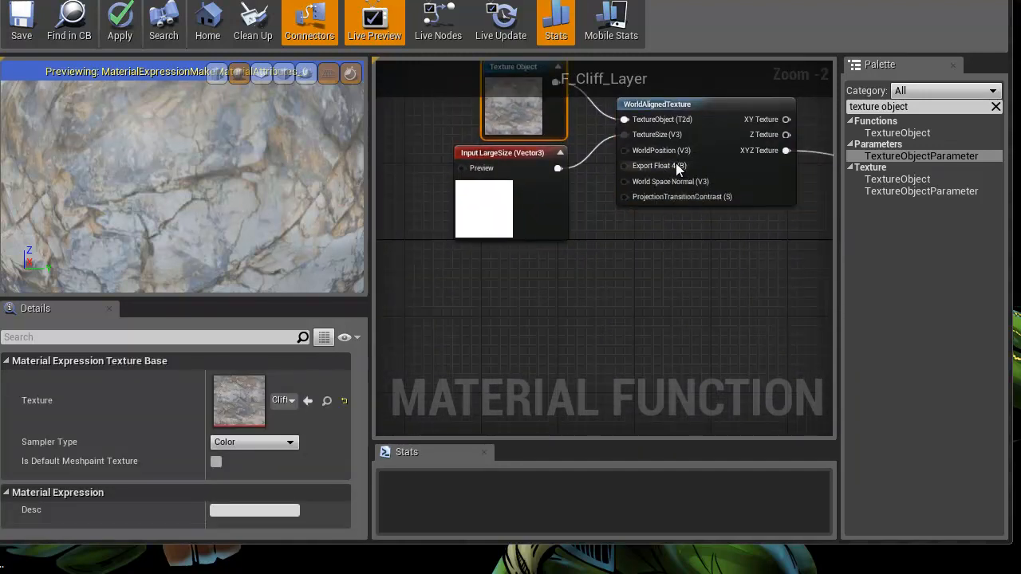
right_drag(640, 244, 598, 221)
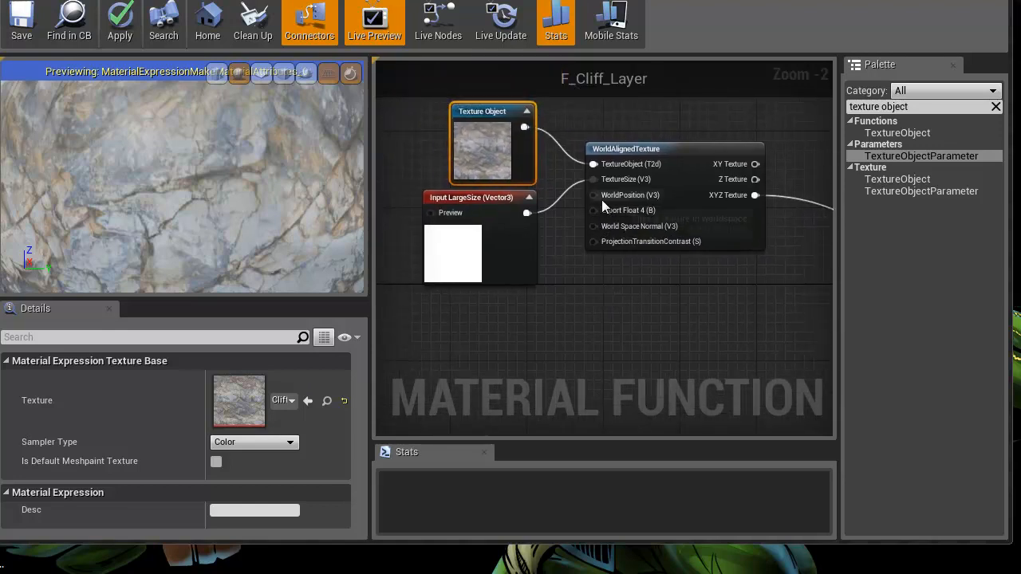
- Add a Static Bool set to true below the LargeSize input and connect it to WorldAlignedTexture's Export Float 4 input
right_click(589, 300)
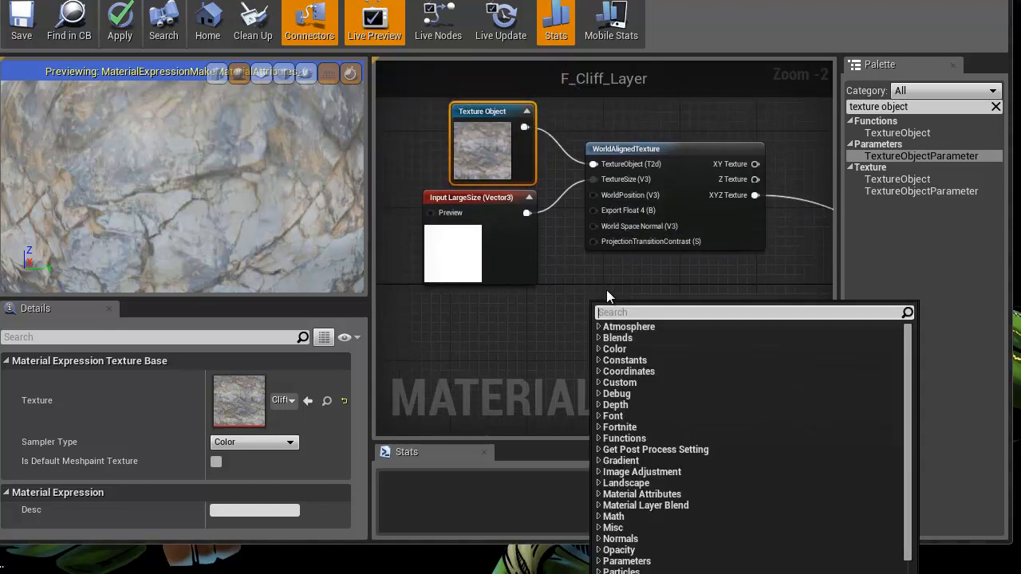
text(bool)
click(638, 338)
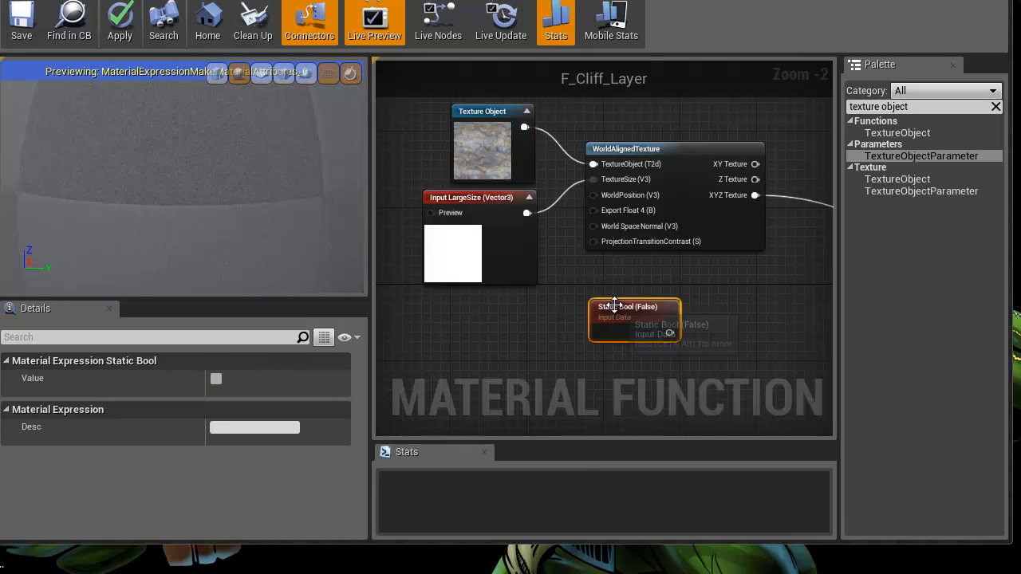
drag(626, 313, 594, 211)
click(216, 378)
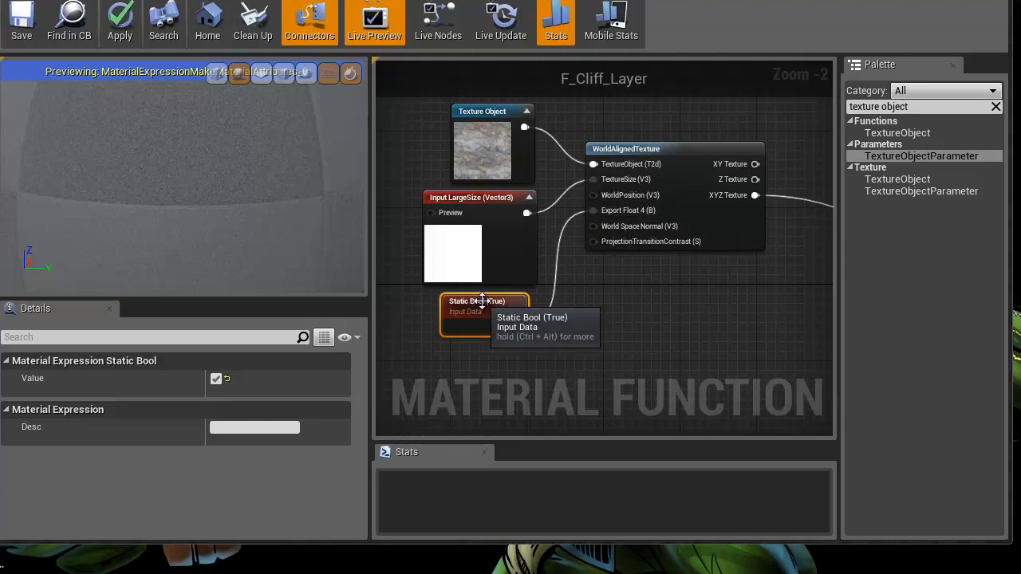
drag(481, 301, 491, 300)
- Trace the XYZ Texture output to MakeMaterialAttributes' BaseColor and inspect the cliff texture on the preview sphere
right_drag(661, 339, 570, 269)
scroll(602, 303, down, 3)
scroll(529, 261, up, 3)
right_drag(620, 295, 625, 361)
right_drag(687, 356, 758, 339)
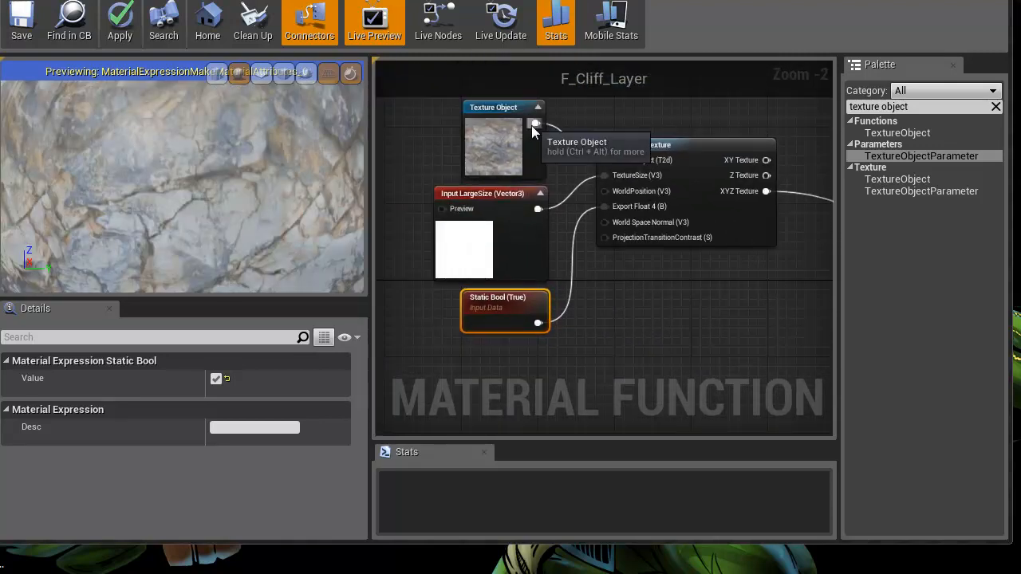
right_drag(634, 317, 476, 278)
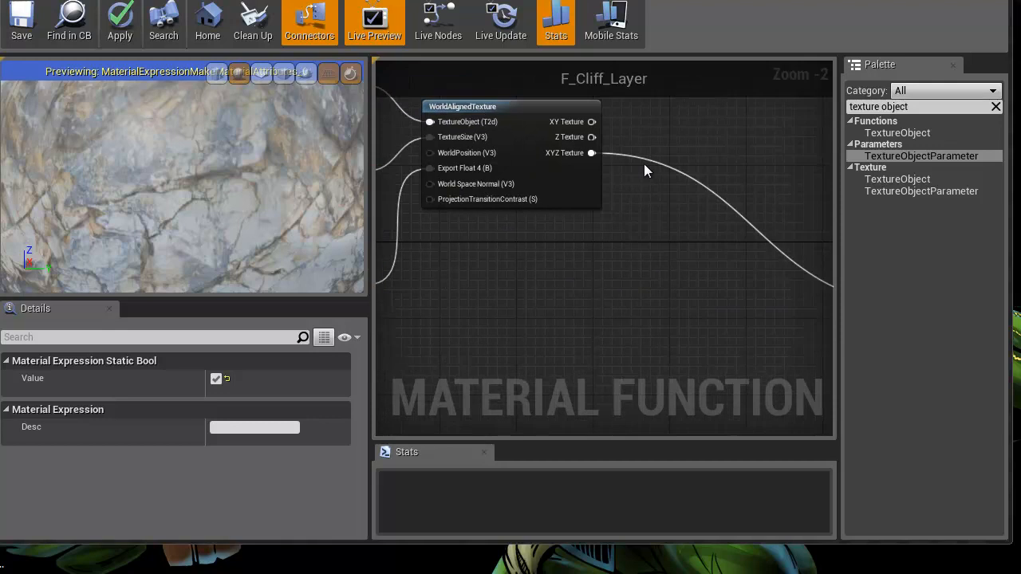
right_drag(728, 313, 512, 288)
right_drag(625, 264, 663, 319)
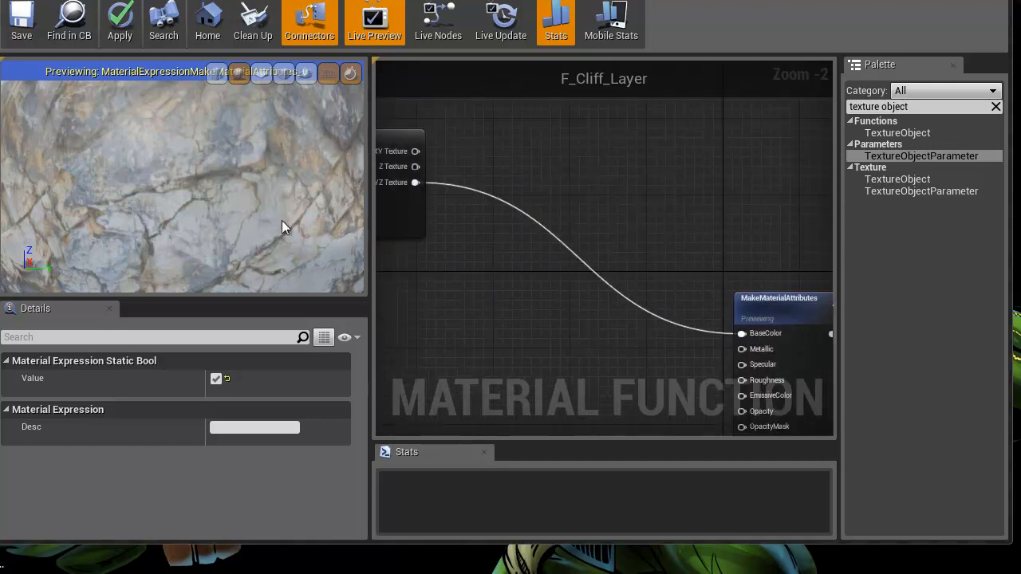
scroll(165, 202, up, 3)
scroll(156, 159, down, 8)
- Add a Component Mask fed by WorldAlignedTexture's XYZ Texture output and limit it to the A channel
right_drag(399, 263, 375, 228)
right_drag(526, 311, 444, 314)
scroll(439, 279, down, 1)
drag(471, 203, 530, 193)
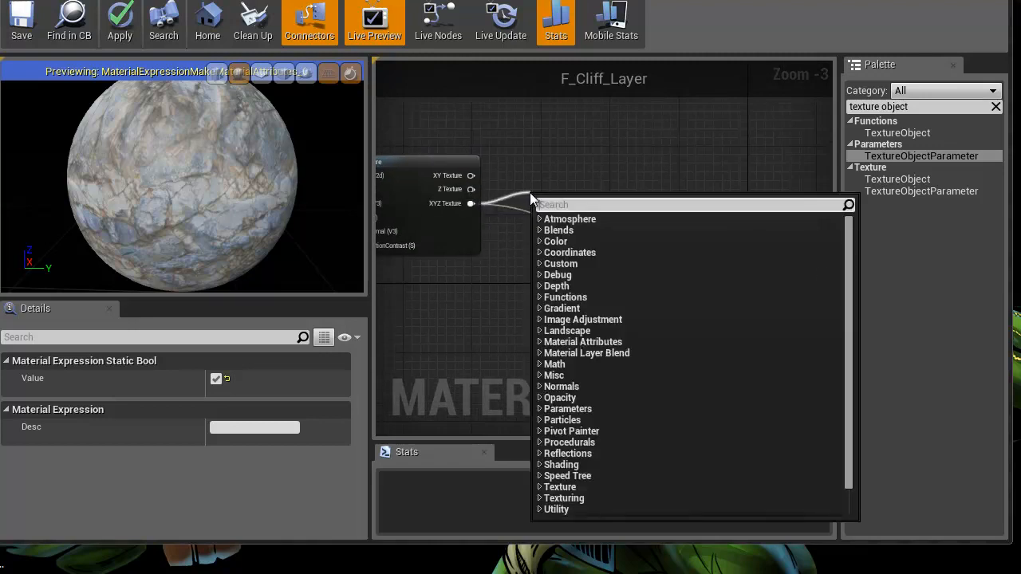
text(mask)
click(595, 250)
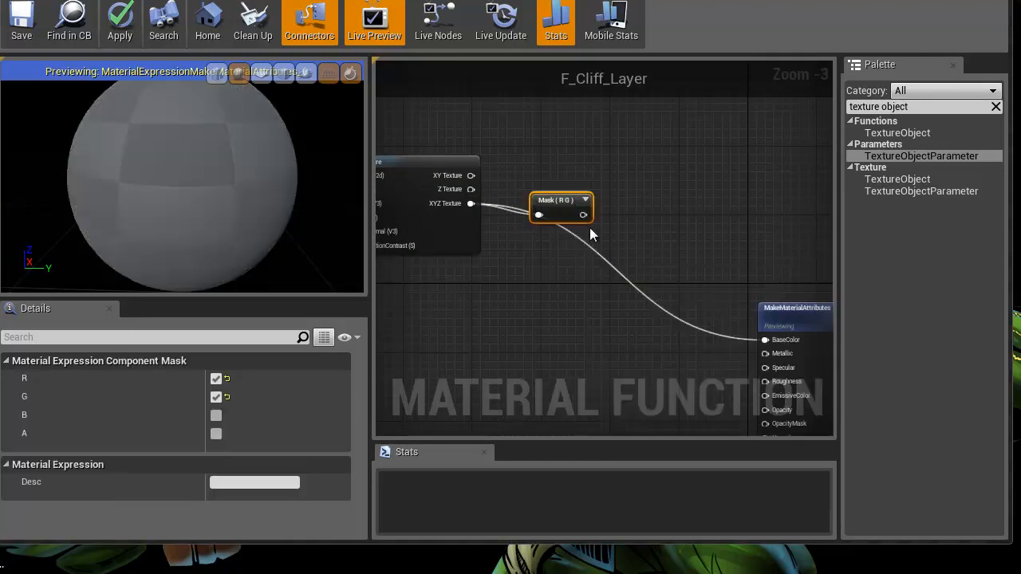
drag(562, 205, 580, 156)
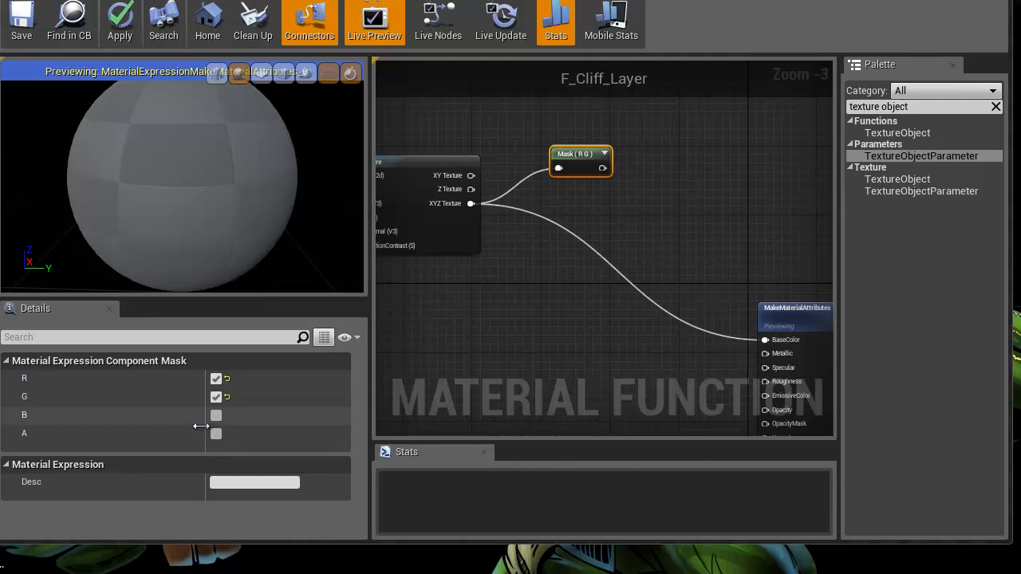
click(217, 433)
click(216, 396)
click(216, 378)
- Start previewing the Mask (A) node and examine the preview sphere from different angles
right_drag(543, 286, 532, 320)
right_click(566, 190)
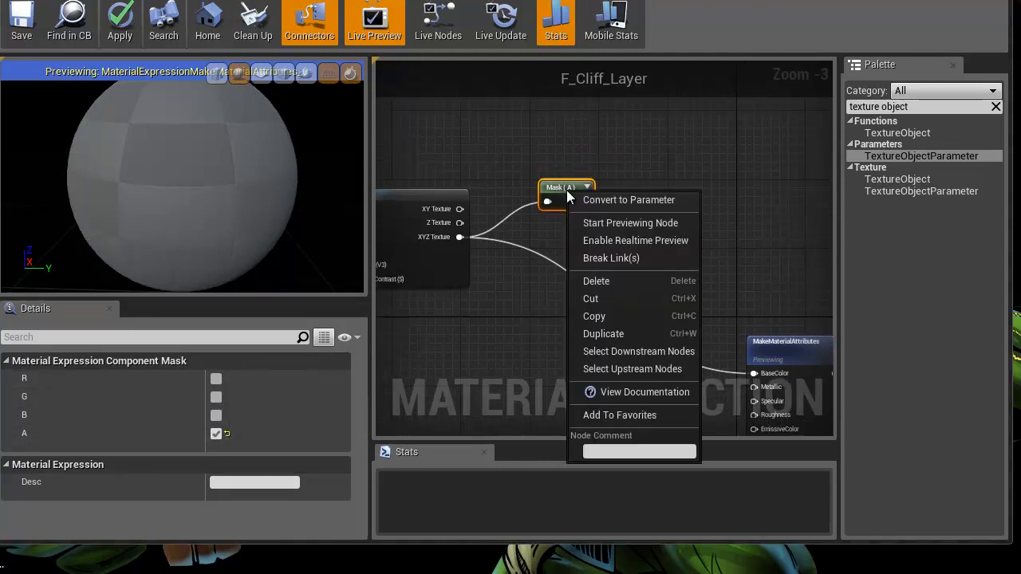
click(634, 223)
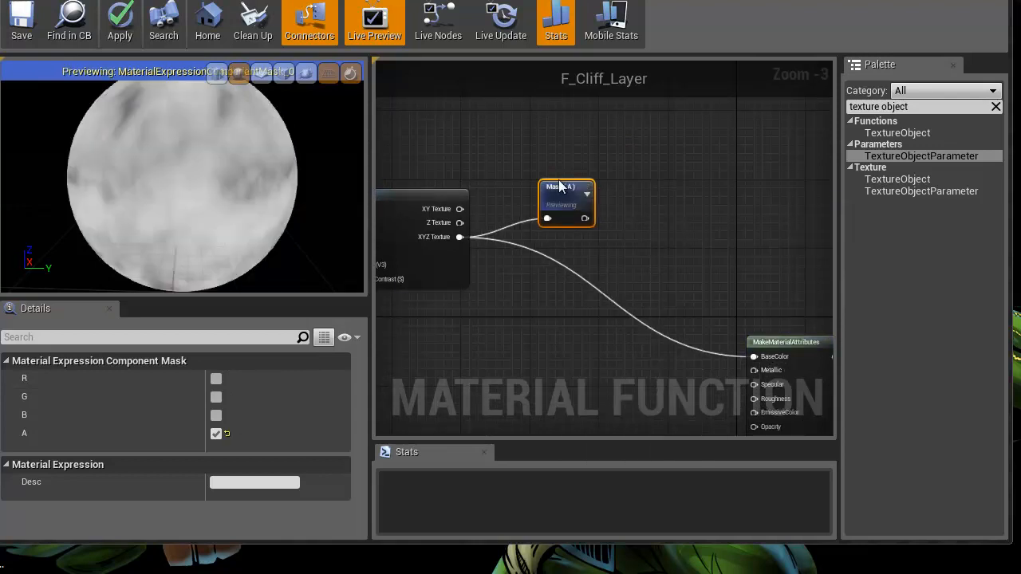
drag(260, 167, 111, 149)
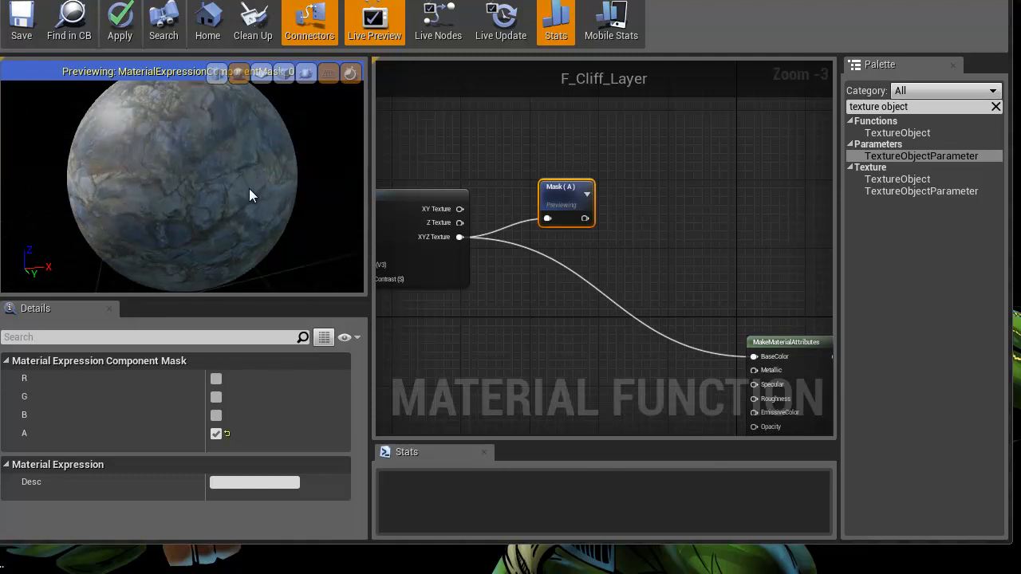
drag(236, 178, 263, 180)
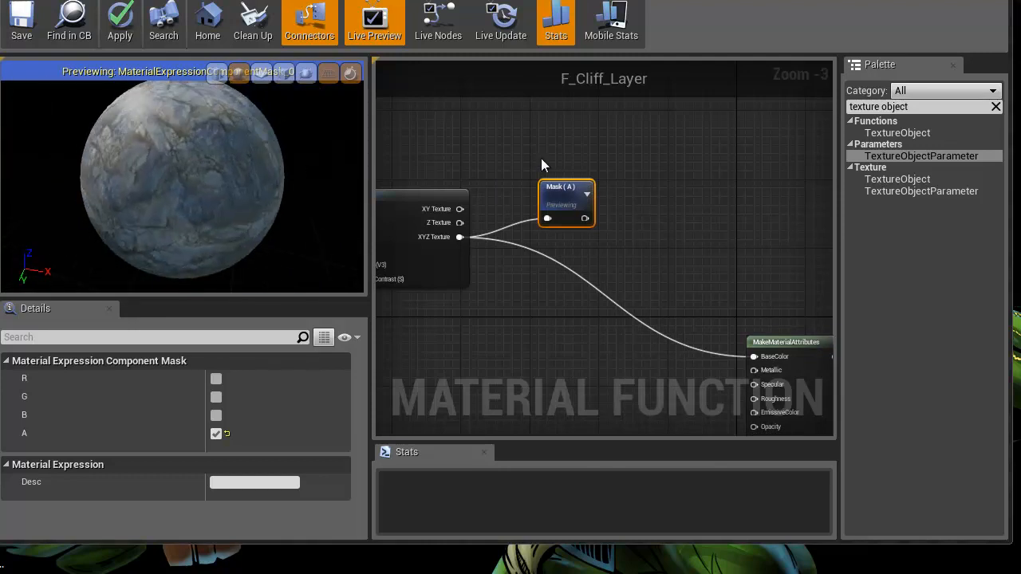
- Restart the Mask (A) node's preview, examine the sphere again, and stop previewing the node
right_click(567, 193)
click(610, 221)
right_click(573, 190)
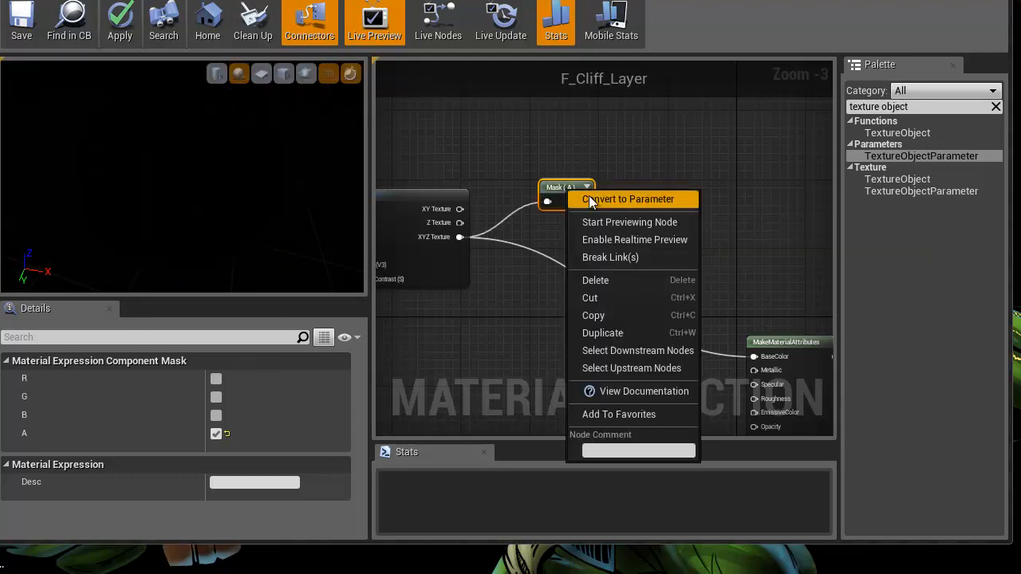
click(609, 221)
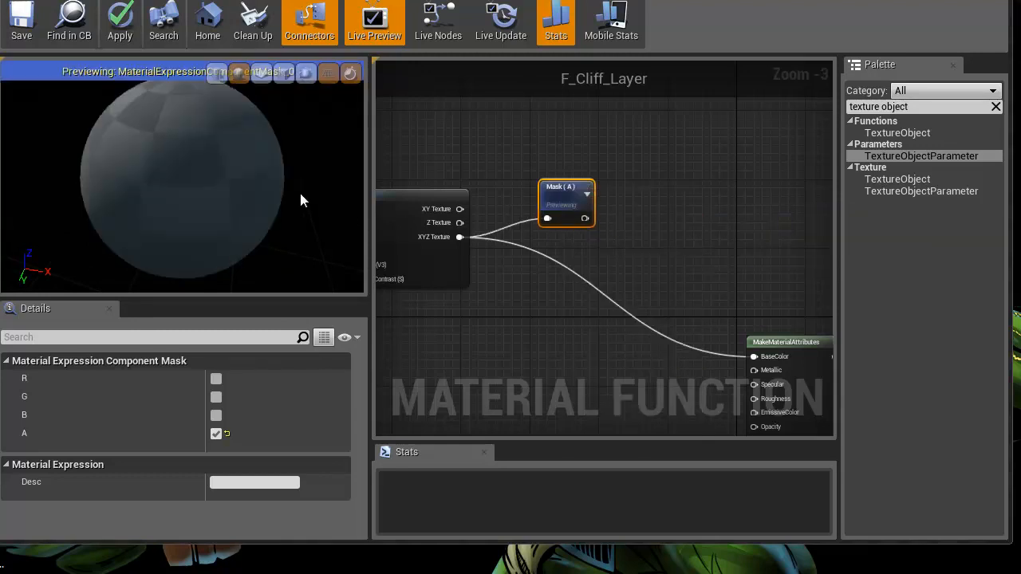
drag(237, 177, 112, 171)
right_click(561, 198)
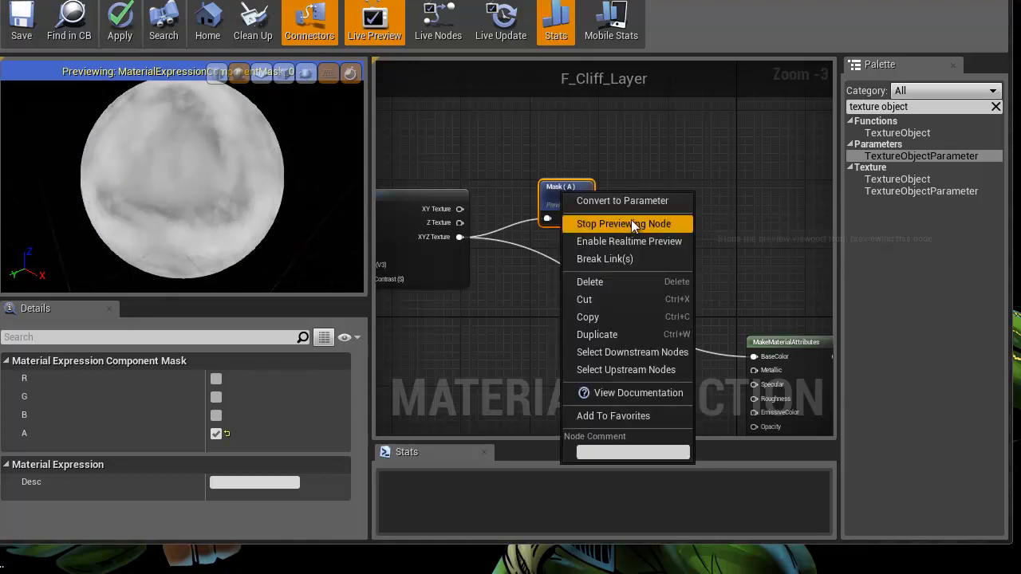
click(626, 221)
- Add a FunctionOutput node beyond the Mask (A) node and name it HeightMap
right_drag(690, 219, 570, 209)
right_click(639, 179)
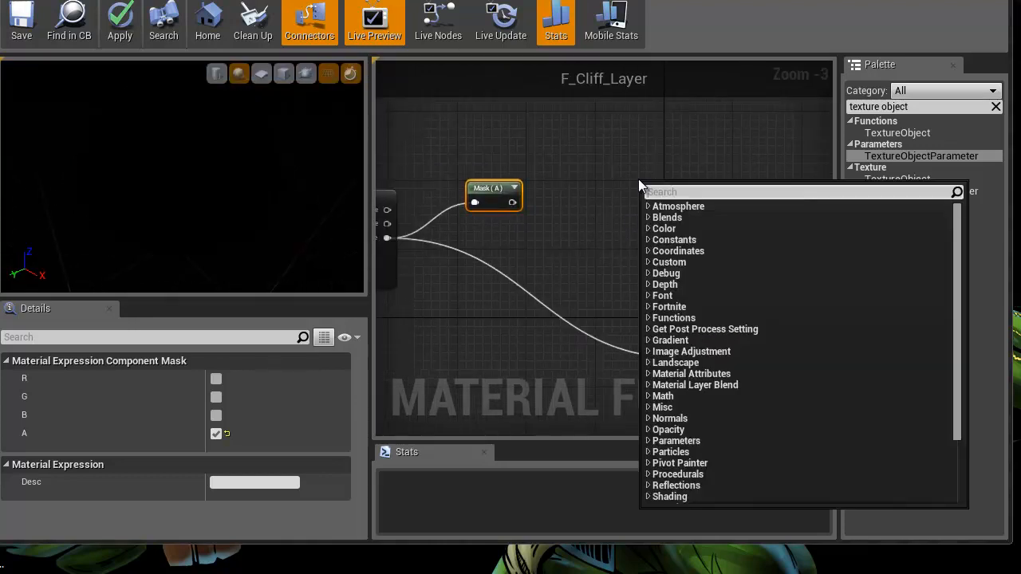
text(output)
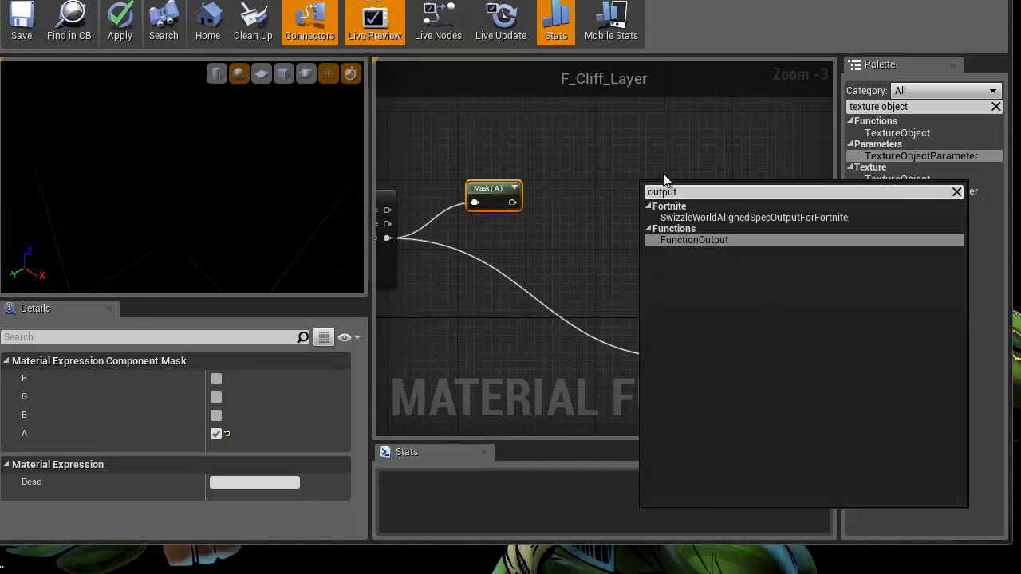
click(677, 239)
drag(670, 189, 670, 173)
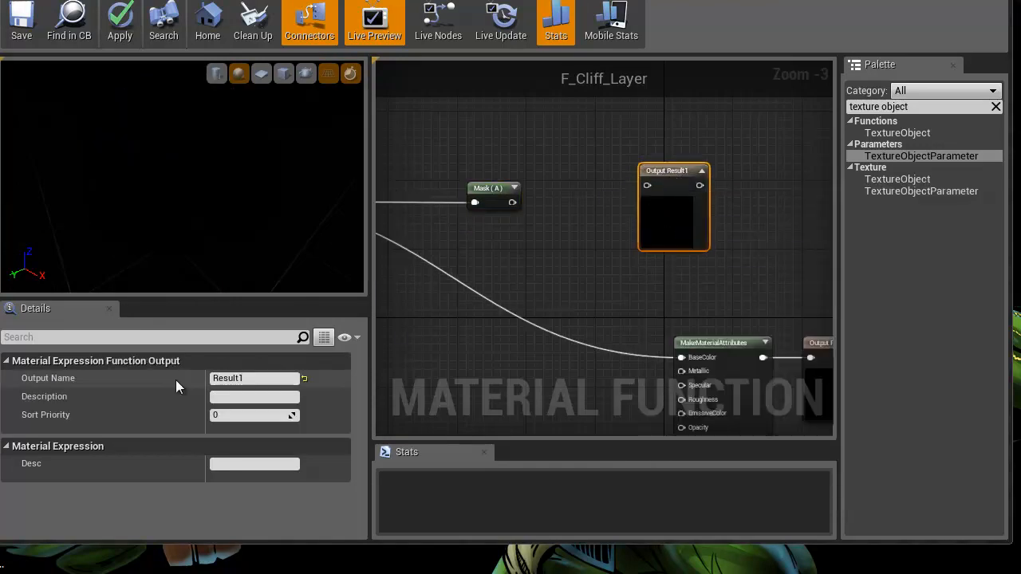
click(265, 378)
text(HeightMap)
key(Return)
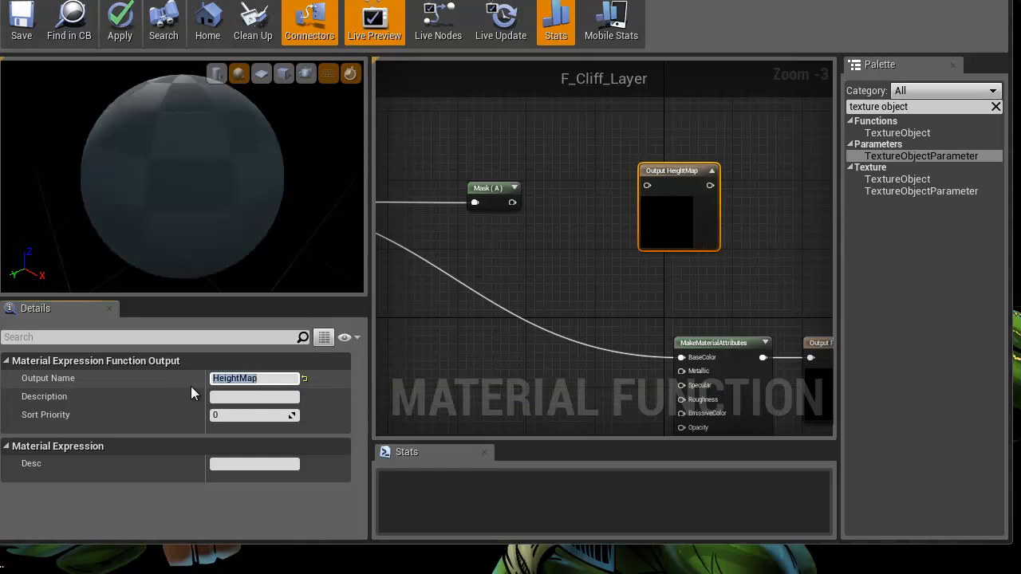
- Connect the Mask (A) output to Output HeightMap and move the HeightMap node above Output Result
drag(513, 202, 650, 188)
right_drag(587, 290, 621, 280)
scroll(547, 230, down, 2)
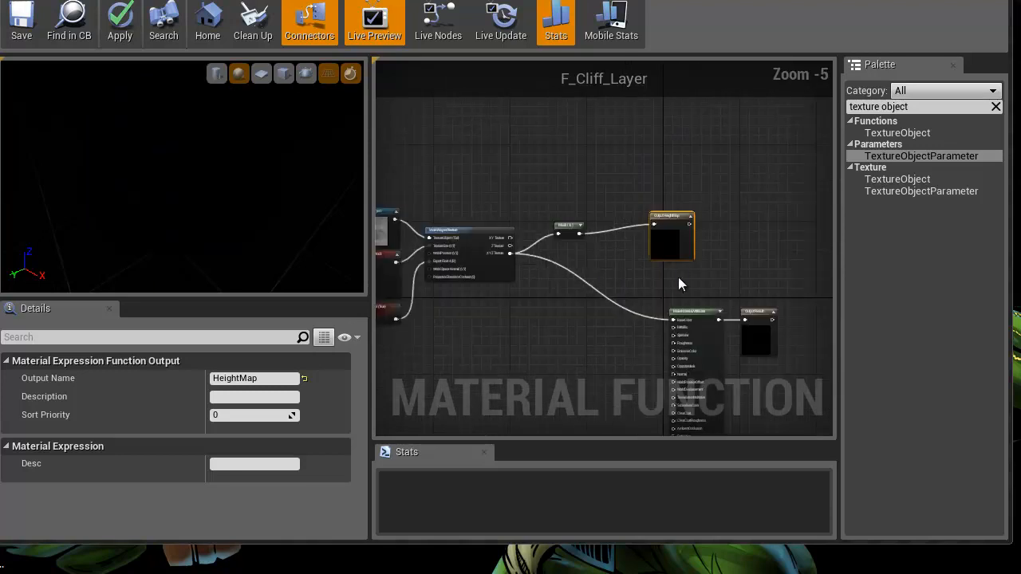
right_drag(653, 230, 605, 198)
drag(621, 187, 707, 196)
- Duplicate the Texture Object, LargeSize, Static Bool, WorldAlignedTexture and Mask (A) nodes, placing the copies below the originals
click(520, 197)
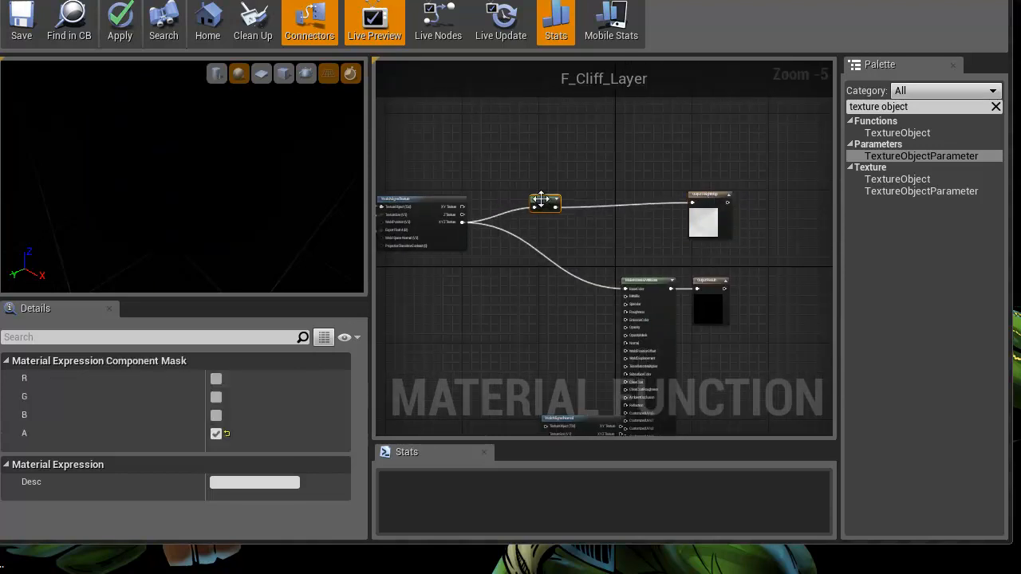
right_drag(511, 298, 656, 264)
drag(448, 278, 625, 163)
right_drag(649, 301, 647, 342)
scroll(501, 250, up, 2)
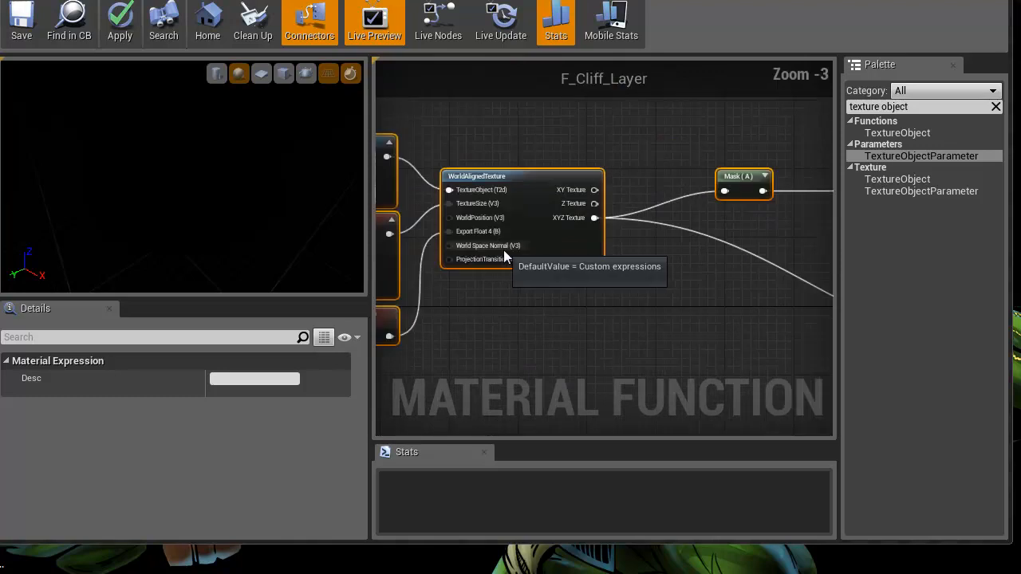
right_drag(501, 249, 614, 326)
scroll(577, 236, down, 3)
right_drag(576, 235, 544, 241)
scroll(545, 241, up, 1)
key(ctrl+v)
drag(604, 226, 564, 260)
right_drag(564, 260, 603, 216)
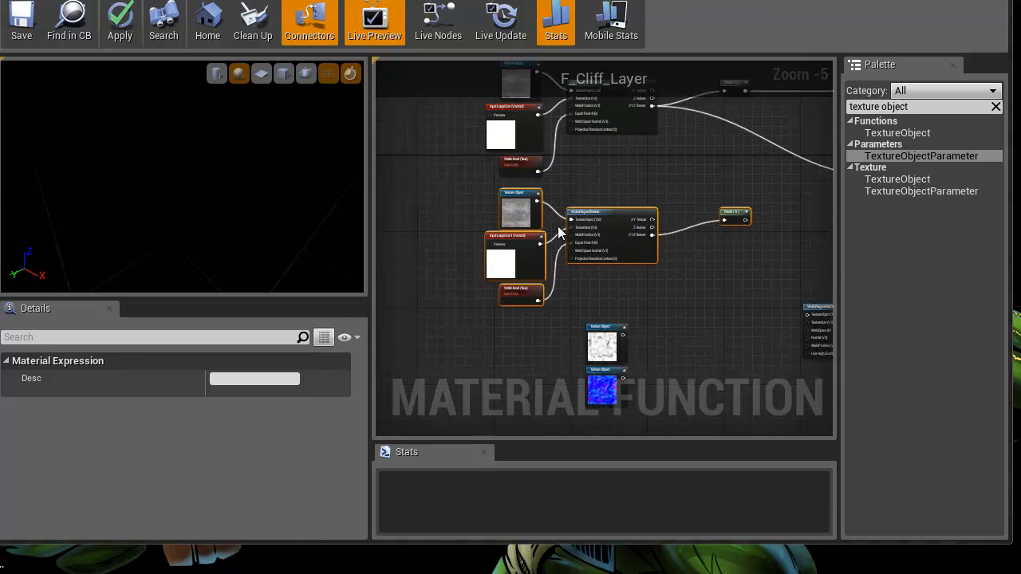
- Rename the function input in the duplicated lower node group to SmallSize
scroll(547, 224, up, 2)
click(487, 246)
click(240, 379)
text(SmallSize)
key(Return)
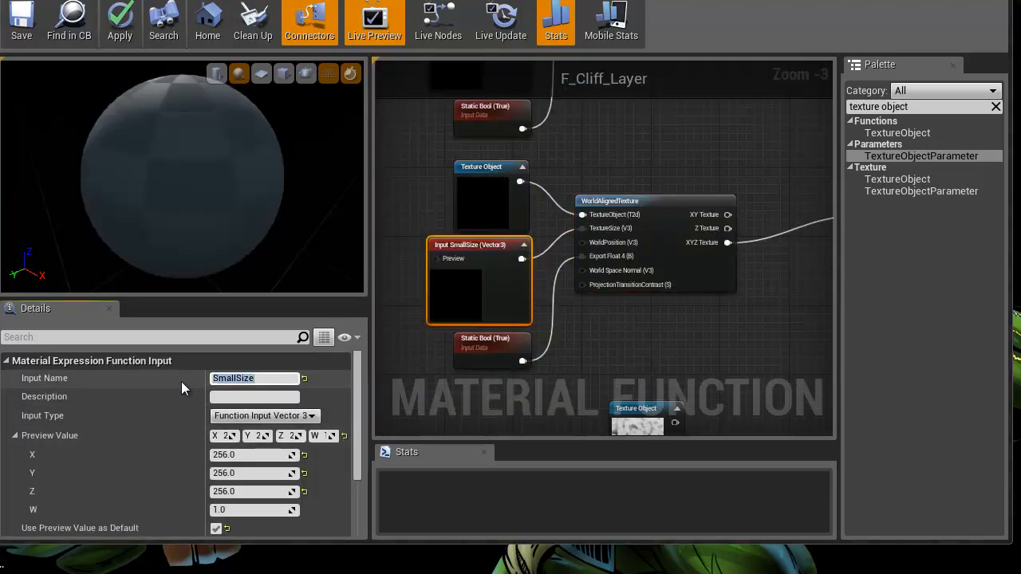
- Set the X, Y and Z preview values of the SmallSize input to 64
click(231, 454)
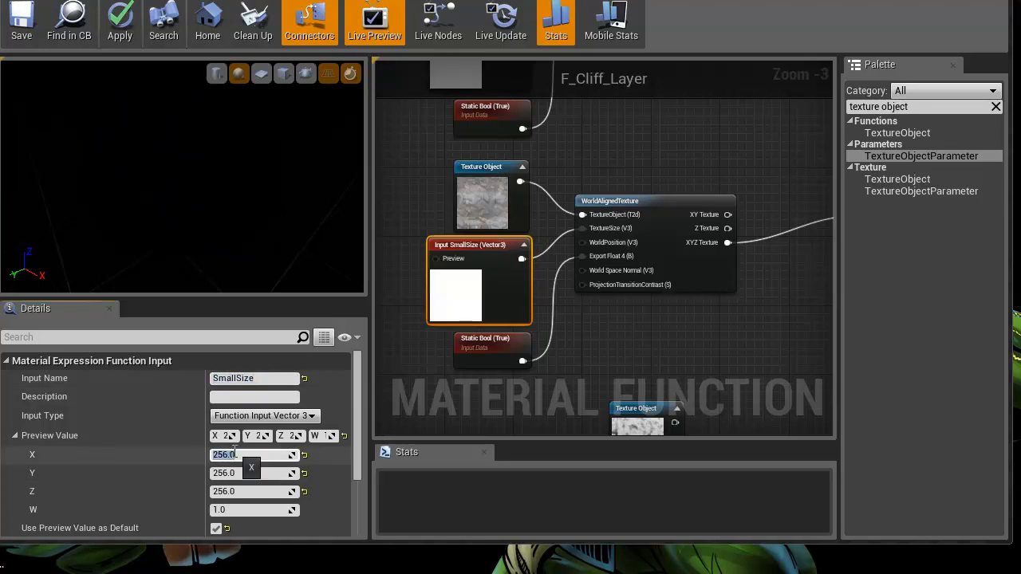
text(64)
key(Tab)
text(64)
key(Tab)
text(64)
key(Return)
- Move both Mask (A) nodes closer to their WorldAlignedTexture nodes
right_drag(572, 347, 542, 346)
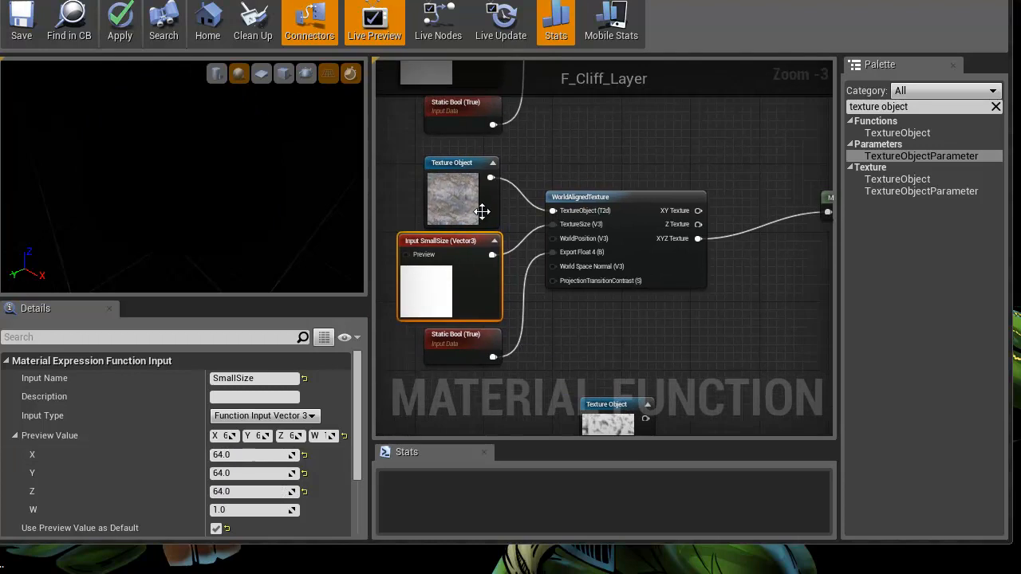
right_drag(685, 132, 547, 158)
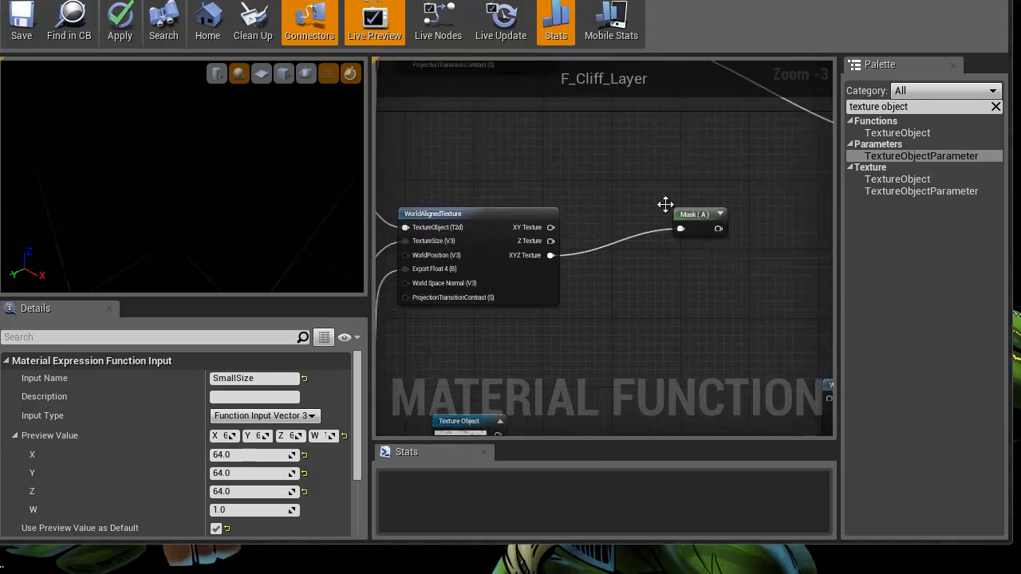
scroll(638, 208, down, 1)
right_drag(575, 246, 610, 239)
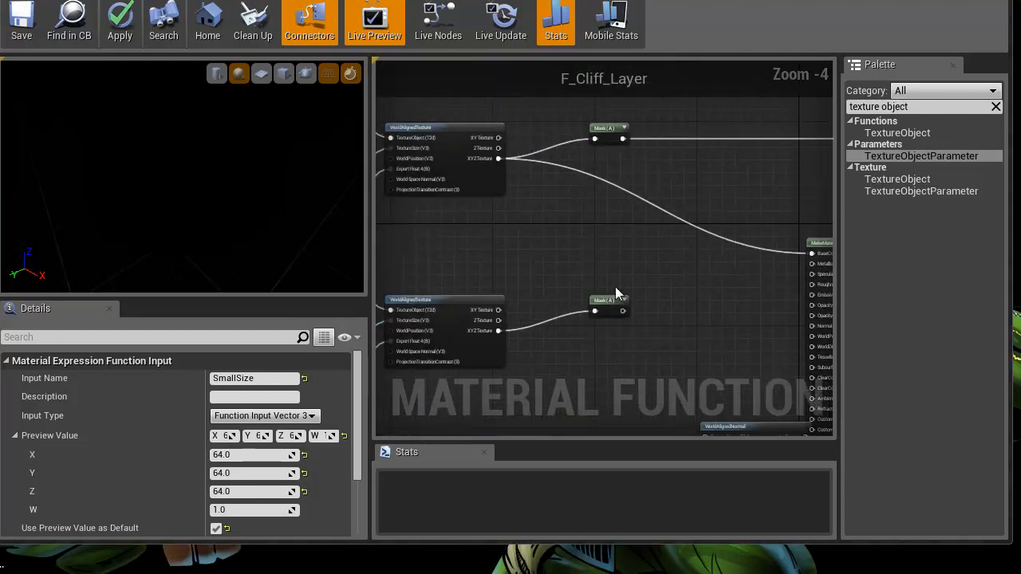
drag(616, 301, 591, 301)
drag(602, 135, 583, 141)
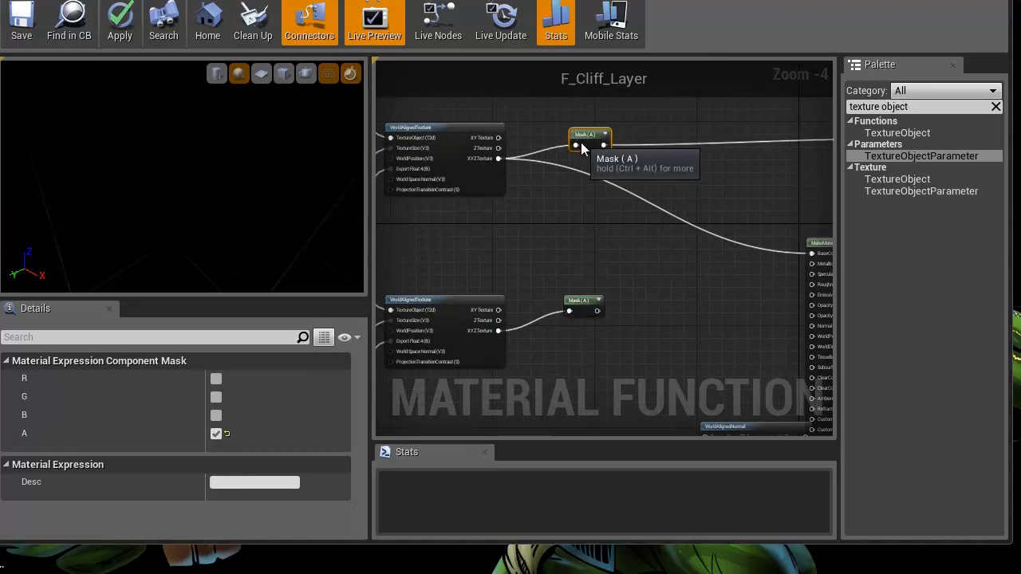
- Select the two unconnected Texture Object nodes below the graph and move them farther down, away from the others
right_drag(526, 256, 693, 125)
right_drag(661, 306, 666, 210)
scroll(667, 210, down, 4)
drag(609, 210, 675, 267)
drag(642, 224, 709, 302)
- Preview the lower WorldAlignedTexture node, examine its small-scale tiling up close and from afar, and stop previewing it
scroll(589, 186, up, 4)
right_drag(589, 187, 551, 289)
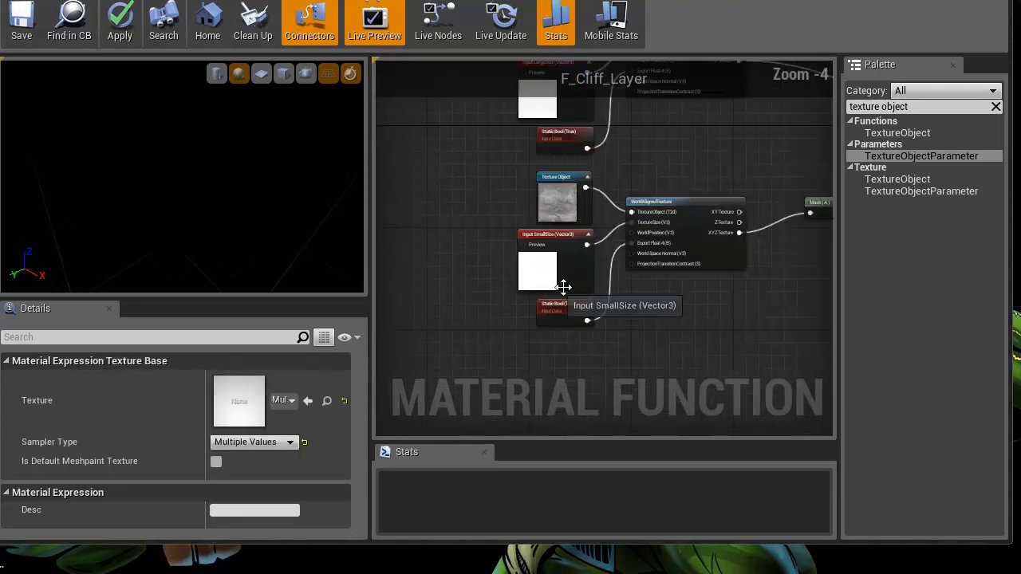
right_click(691, 201)
click(756, 213)
scroll(176, 187, up, 8)
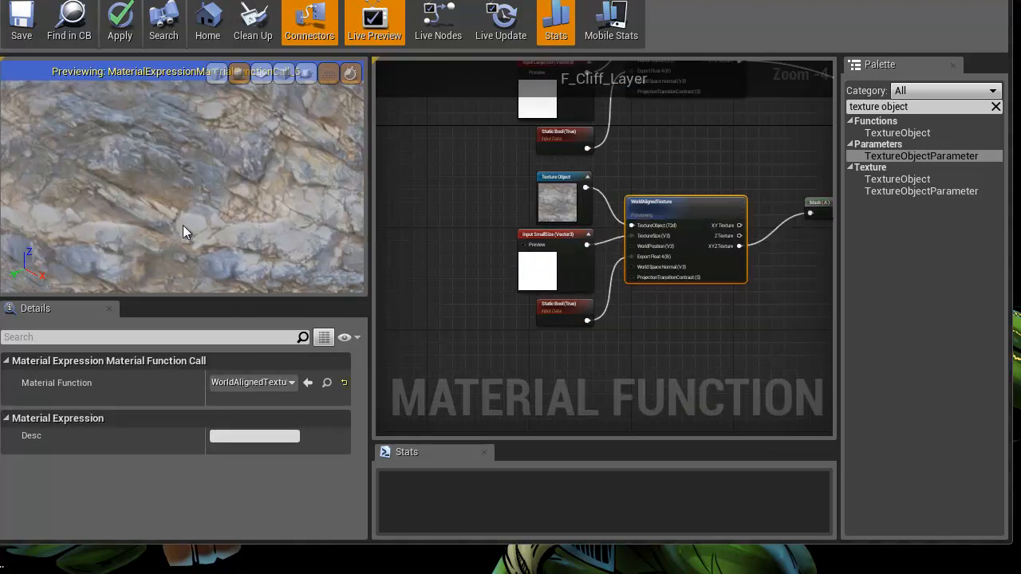
scroll(187, 237, up, 2)
scroll(186, 237, down, 10)
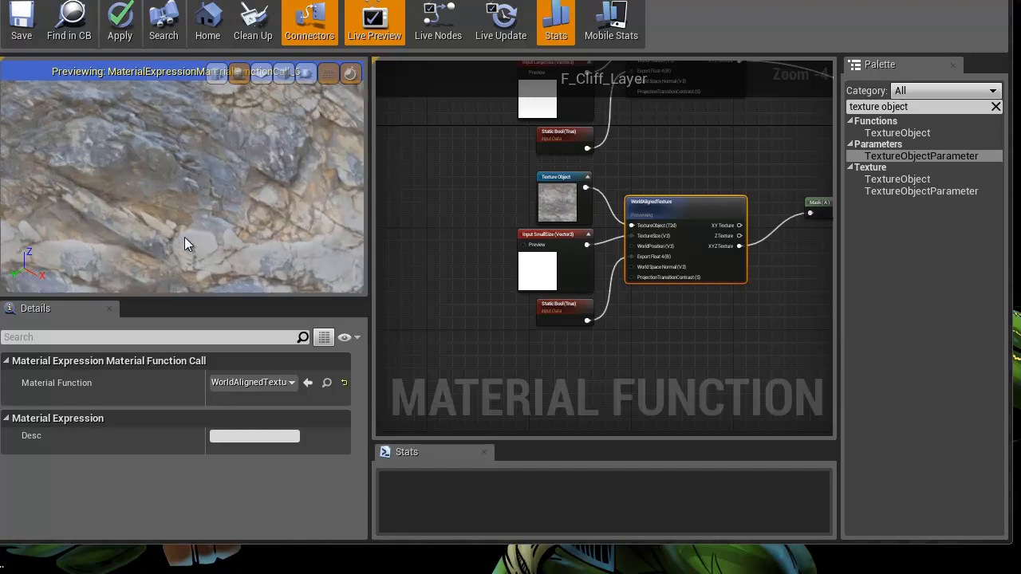
right_drag(657, 153, 417, 150)
right_click(447, 197)
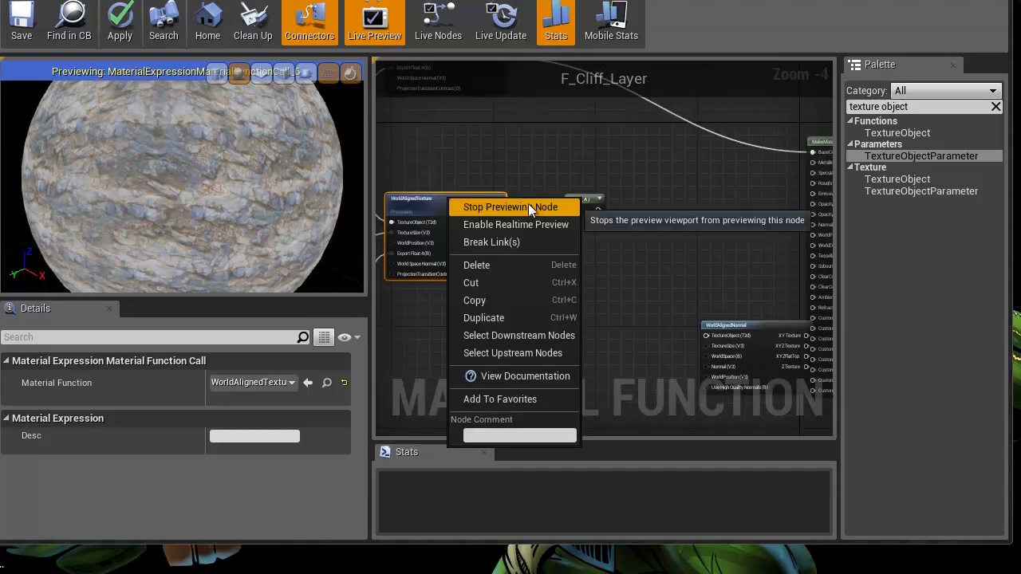
click(516, 206)
right_drag(498, 164, 673, 155)
scroll(622, 153, down, 3)
right_drag(633, 221, 575, 325)
scroll(527, 311, up, 2)
scroll(576, 327, down, 2)
drag(456, 353, 601, 164)
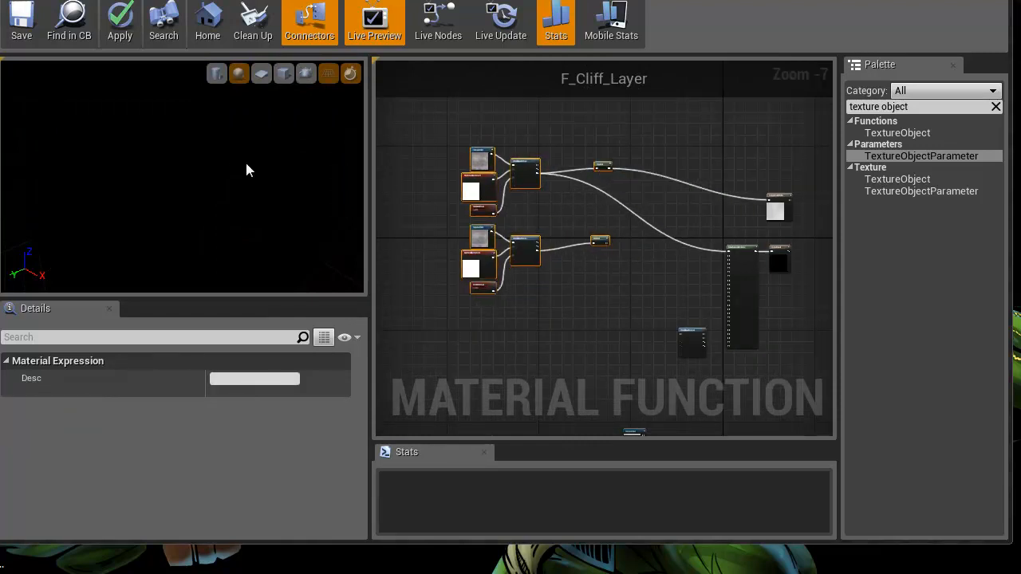
- Add a PixelDepth node in the empty area below the SmallSize texture group
right_drag(515, 314, 517, 299)
scroll(517, 299, up, 2)
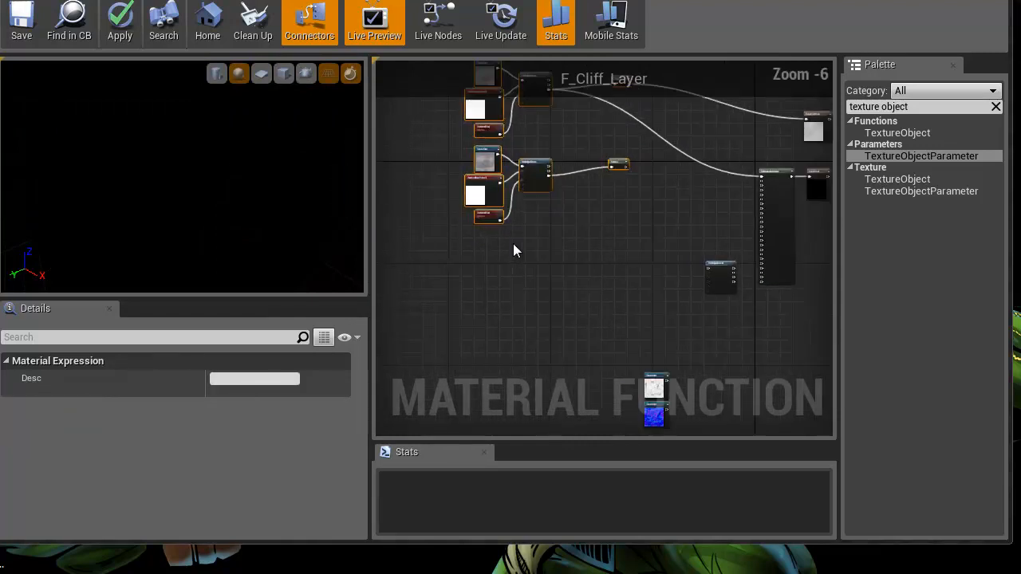
click(918, 109)
text(pixel)
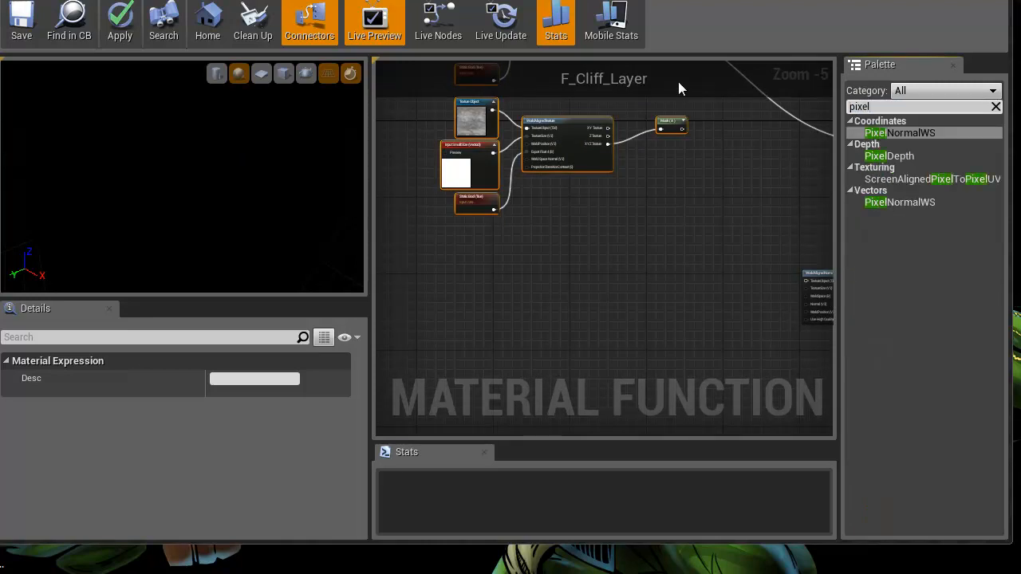
drag(907, 158, 453, 280)
scroll(539, 322, up, 4)
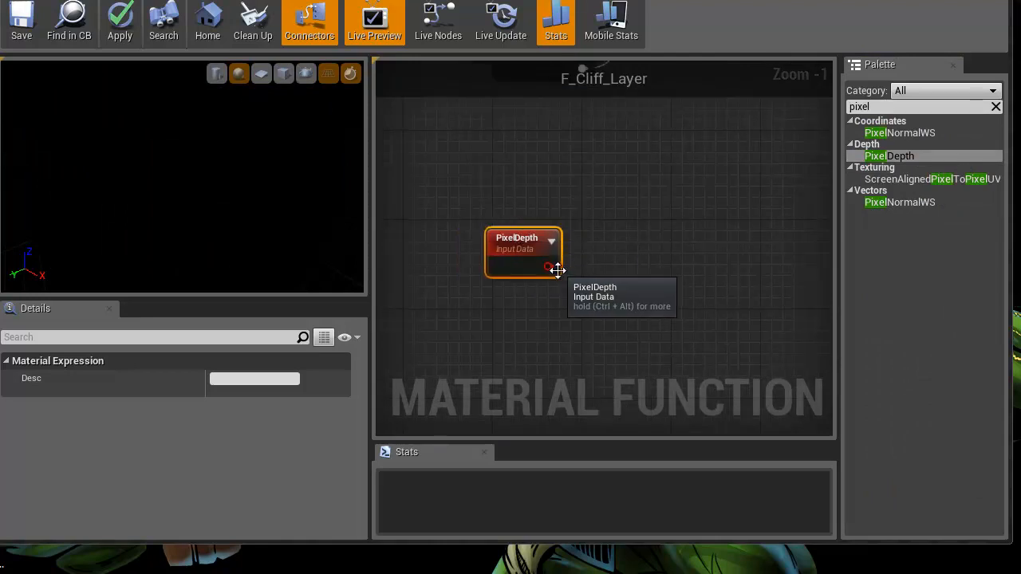
- Add a Divide node beside PixelDepth and connect the PixelDepth output to its A input
right_drag(596, 237, 568, 240)
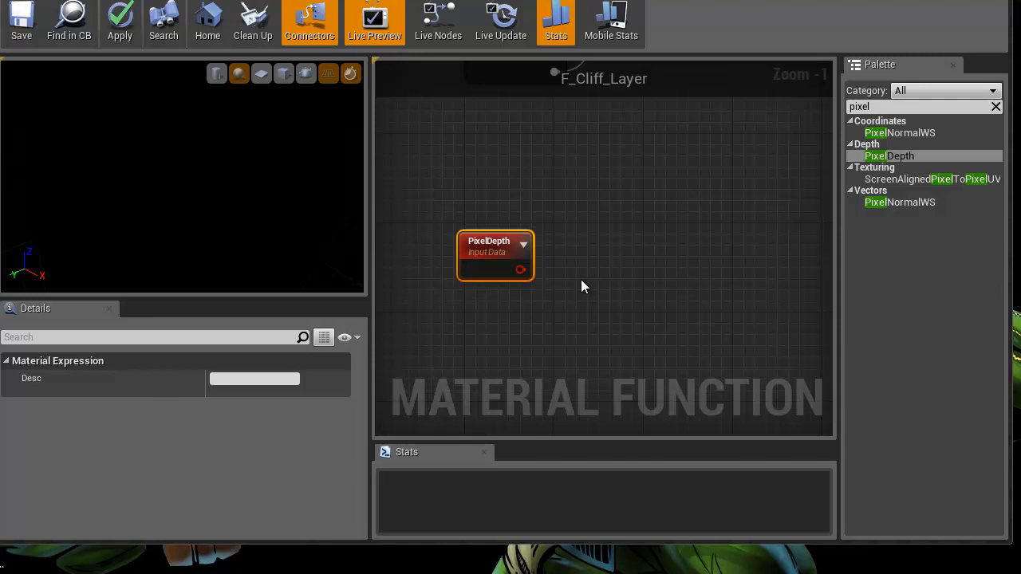
right_drag(571, 311, 583, 260)
scroll(548, 280, down, 2)
scroll(574, 261, up, 1)
right_drag(534, 299, 507, 308)
mouse_move(589, 290)
right_down()
mouse_move(626, 292)
mouse_move(574, 278)
right_up()
drag(880, 107, 640, 84)
text(divide)
drag(877, 133, 589, 240)
right_drag(532, 270, 549, 251)
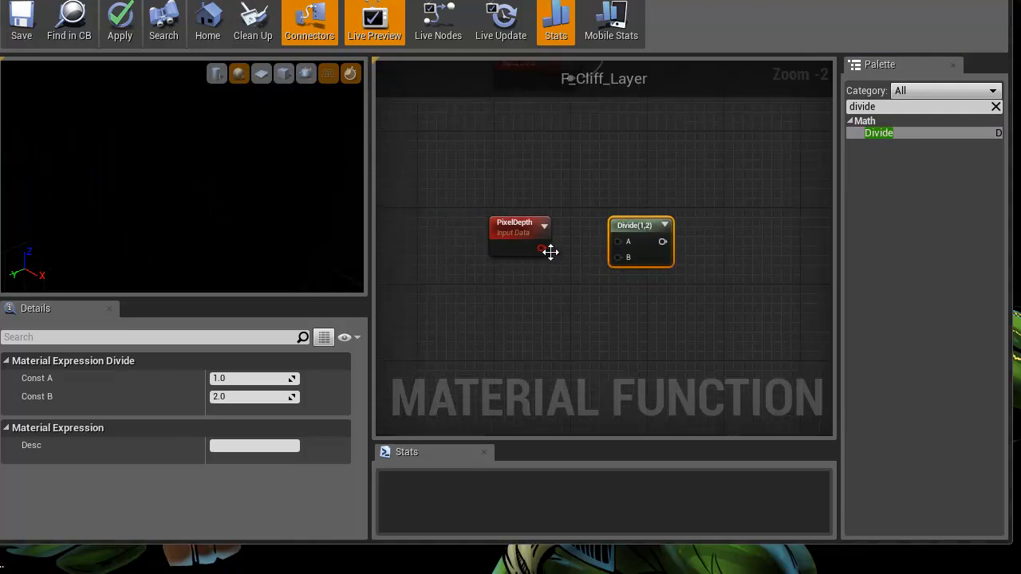
drag(546, 250, 621, 242)
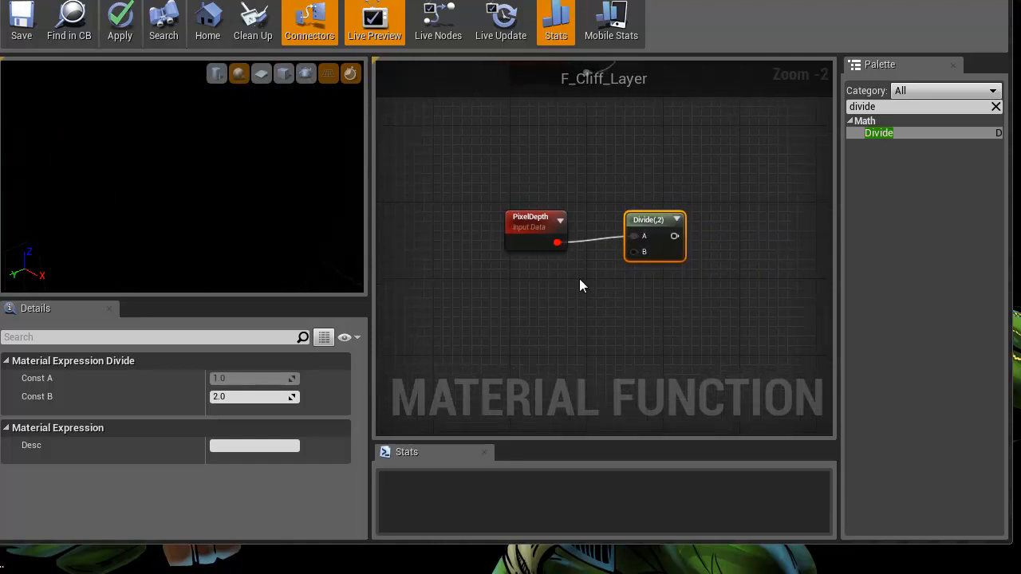
- Add a FunctionInput node below PixelDepth and set its input type to Function Input Scalar
right_click(558, 280)
text(input)
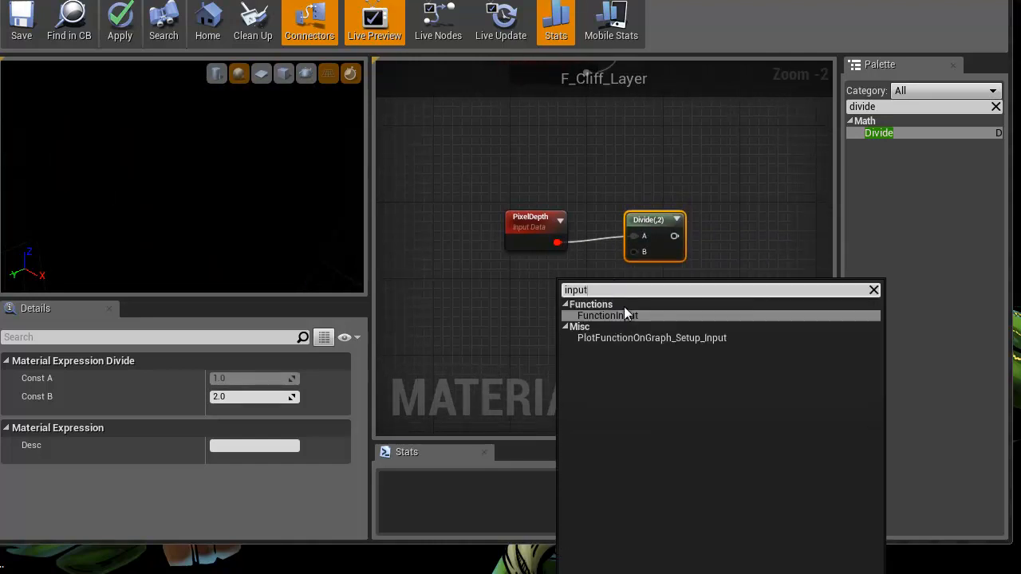
click(624, 315)
drag(607, 292, 544, 266)
click(293, 417)
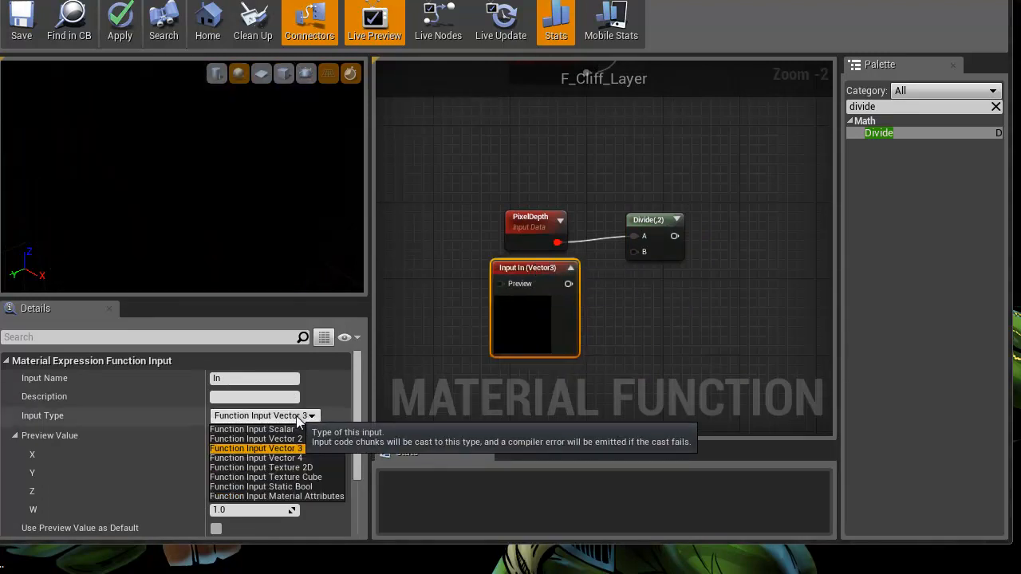
click(272, 430)
- Name the new scalar input BlendDistance and connect it to the Divide node's B input
click(248, 381)
text(BlendDistance)
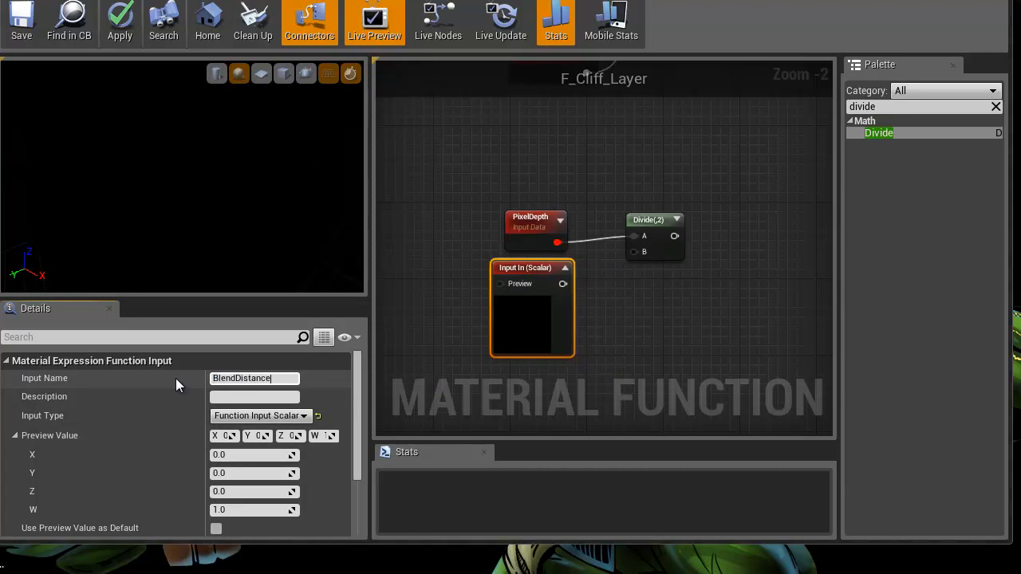
key(Return)
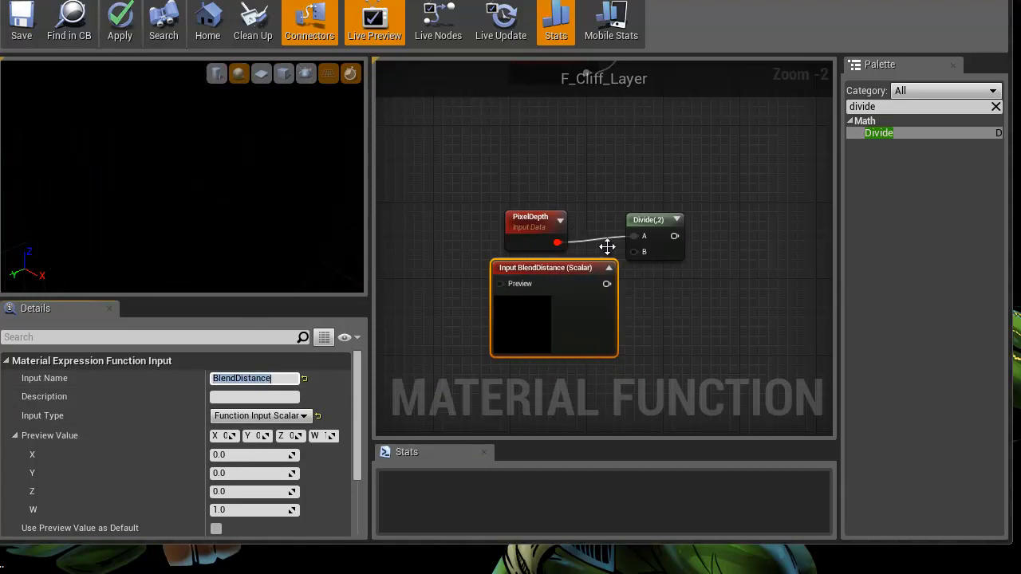
drag(580, 269, 634, 252)
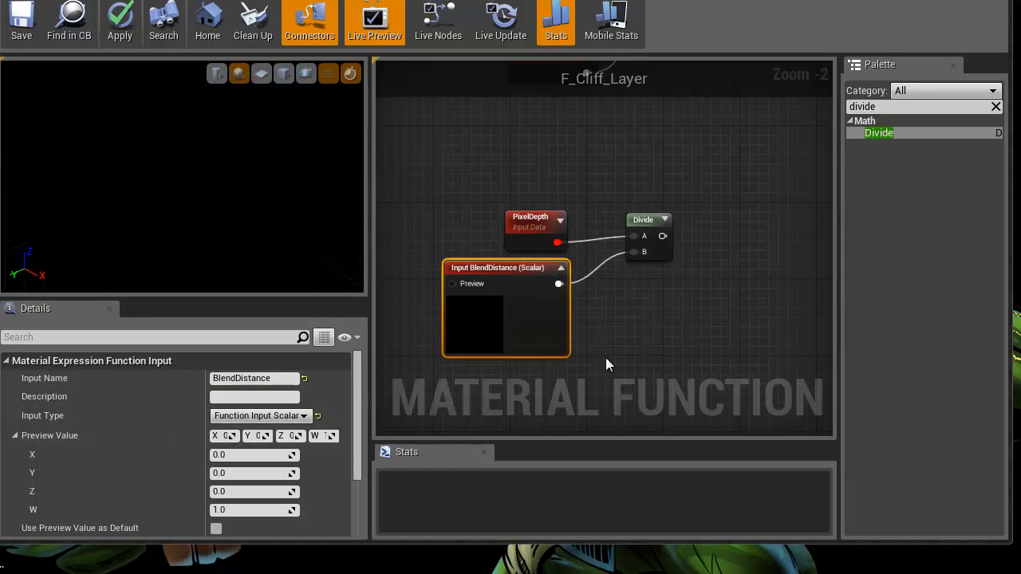
- Enable Use Preview Value as Default for the BlendDistance input
right_drag(638, 364, 752, 349)
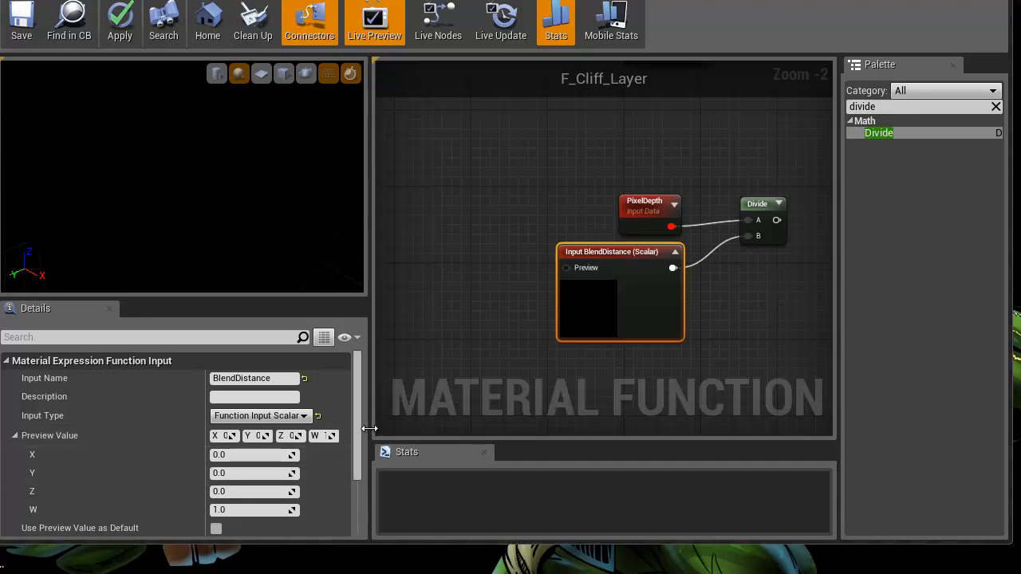
drag(356, 428, 358, 466)
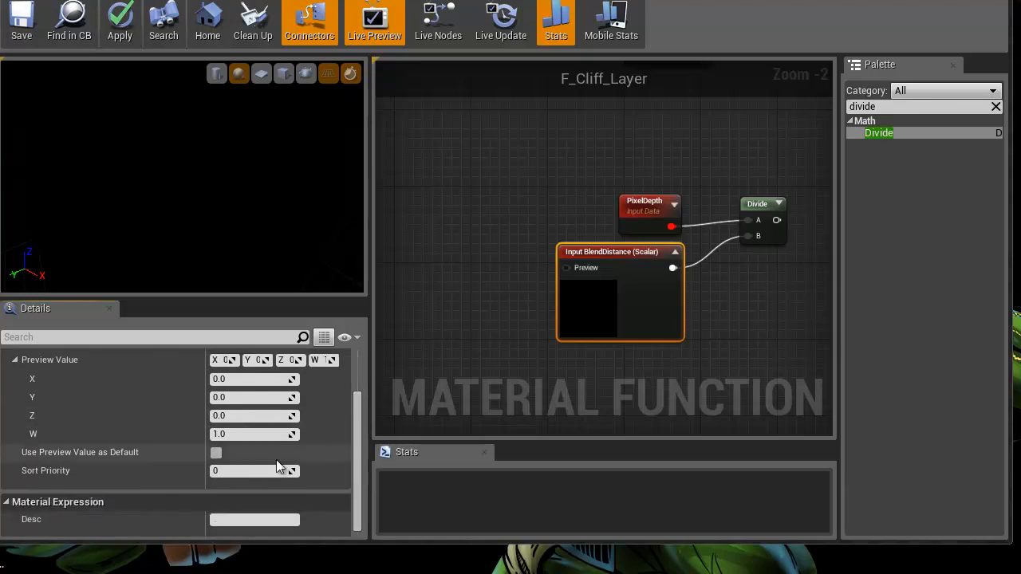
click(216, 452)
- Add a Constant node with value 1000, connect it to BlendDistance's Preview input, and place it directly beside that node
right_drag(500, 328, 527, 311)
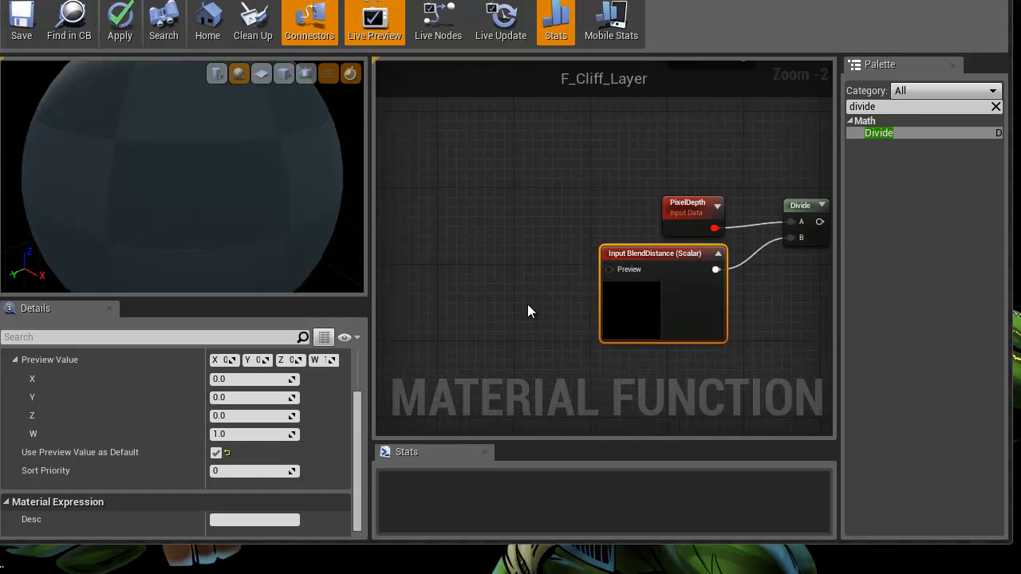
key(1)
click(498, 271)
click(239, 377)
text(1000)
key(Return)
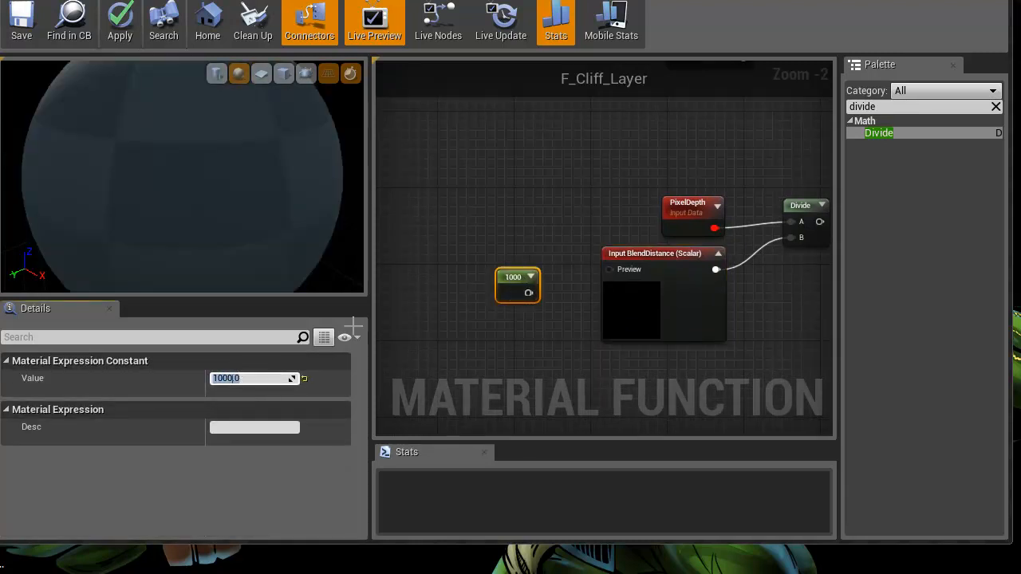
drag(528, 293, 612, 269)
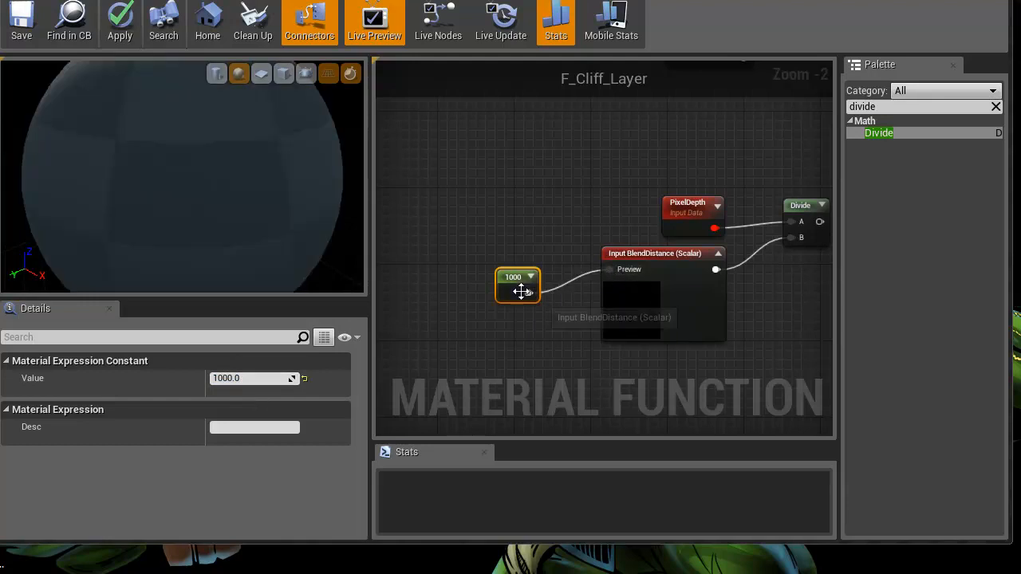
drag(539, 298, 585, 276)
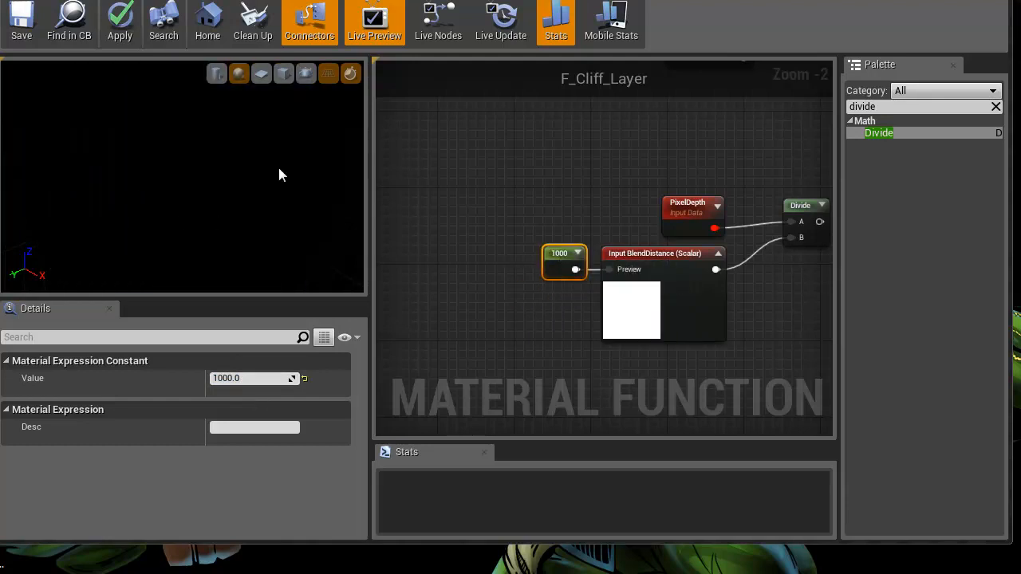
- Add a Linear Interpolate node and place it beyond the lower Mask (A) node
right_drag(579, 203, 374, 198)
scroll(506, 212, down, 2)
right_drag(505, 212, 509, 373)
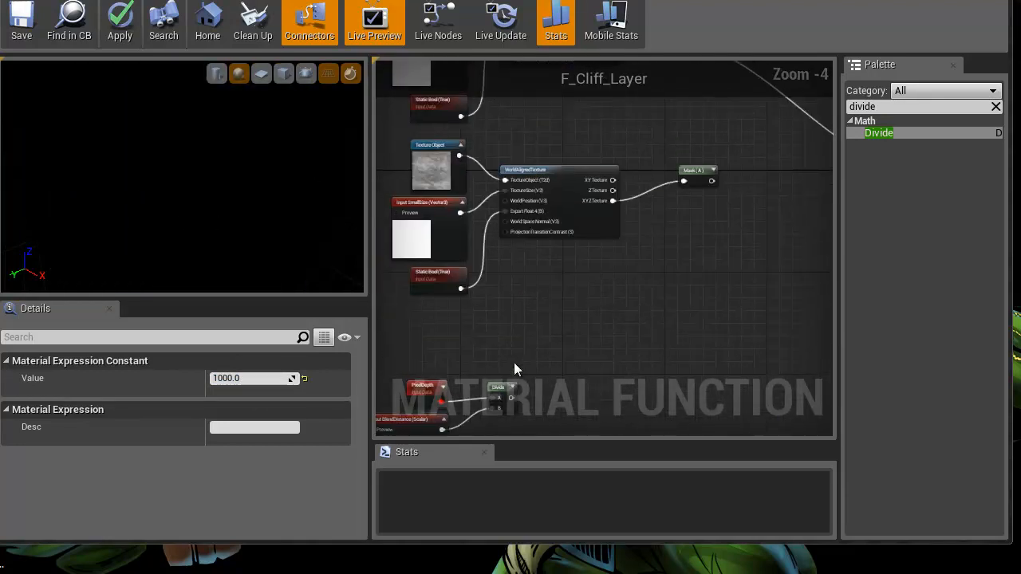
scroll(513, 314, down, 2)
right_drag(512, 314, 562, 279)
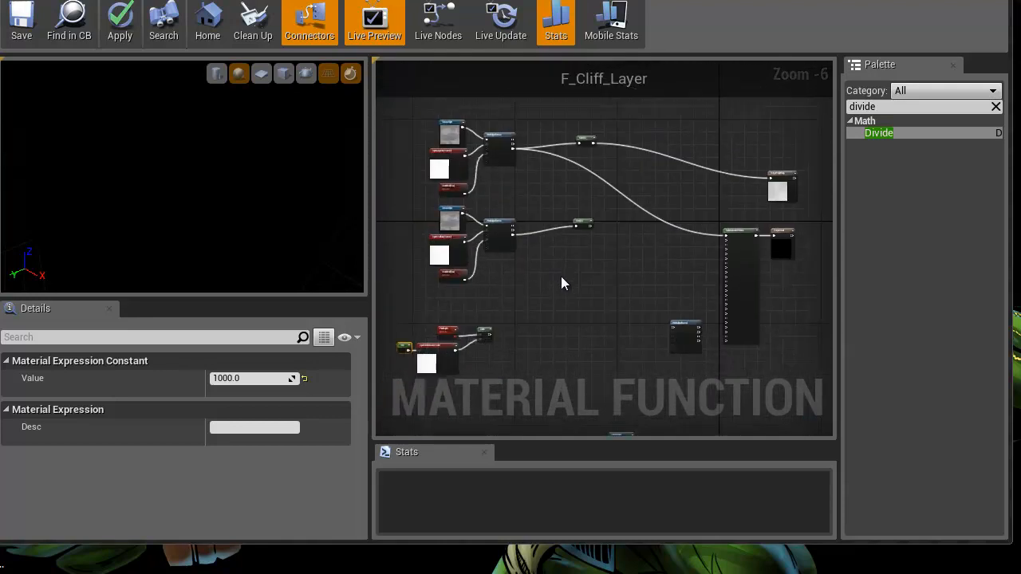
click(567, 260)
scroll(543, 295, up, 2)
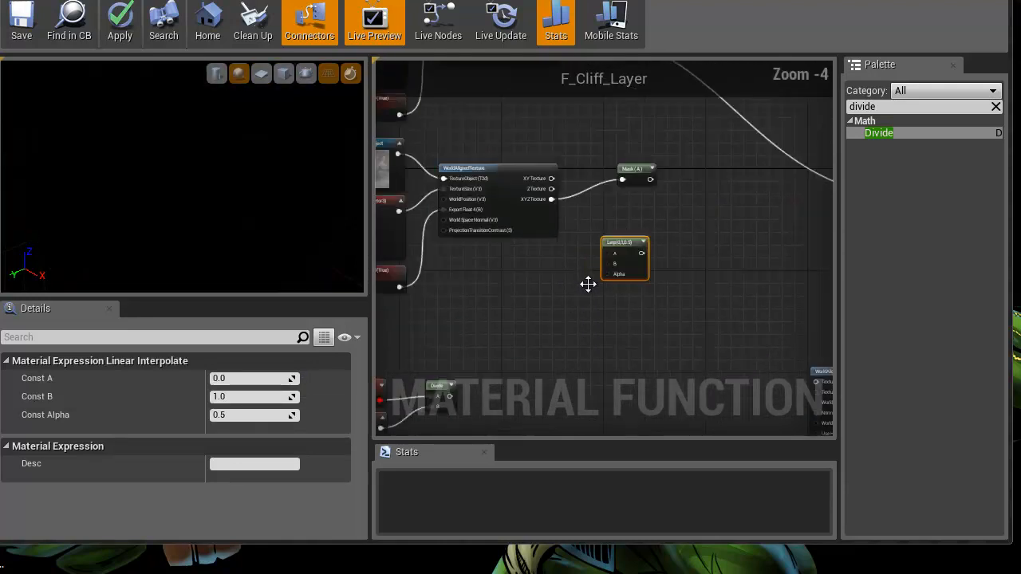
drag(599, 249, 677, 230)
right_drag(619, 223, 627, 289)
scroll(623, 284, down, 2)
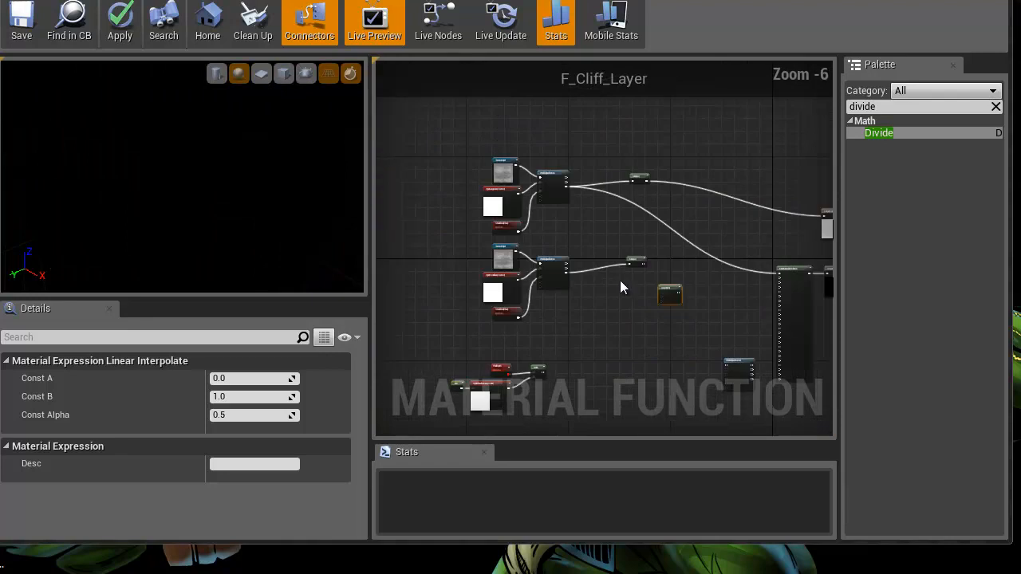
- Connect the small-scale XYZ Texture to Lerp A, the large-scale XYZ Texture to B, and the Divide output to Alpha
scroll(623, 287, up, 4)
scroll(659, 307, down, 2)
drag(664, 340, 532, 132)
right_drag(559, 398, 612, 161)
drag(709, 134, 622, 252)
drag(766, 280, 740, 163)
right_drag(732, 212, 751, 150)
drag(743, 120, 537, 385)
- Start previewing the Lerp node and examine the cliff texture blend on the preview sphere from near and far
right_drag(559, 269, 512, 389)
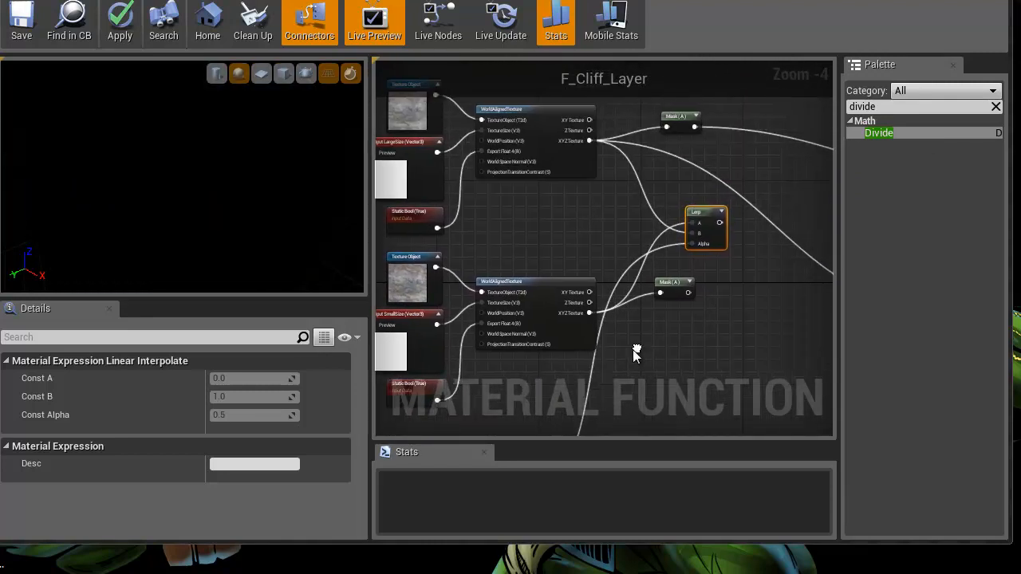
right_click(673, 233)
click(707, 239)
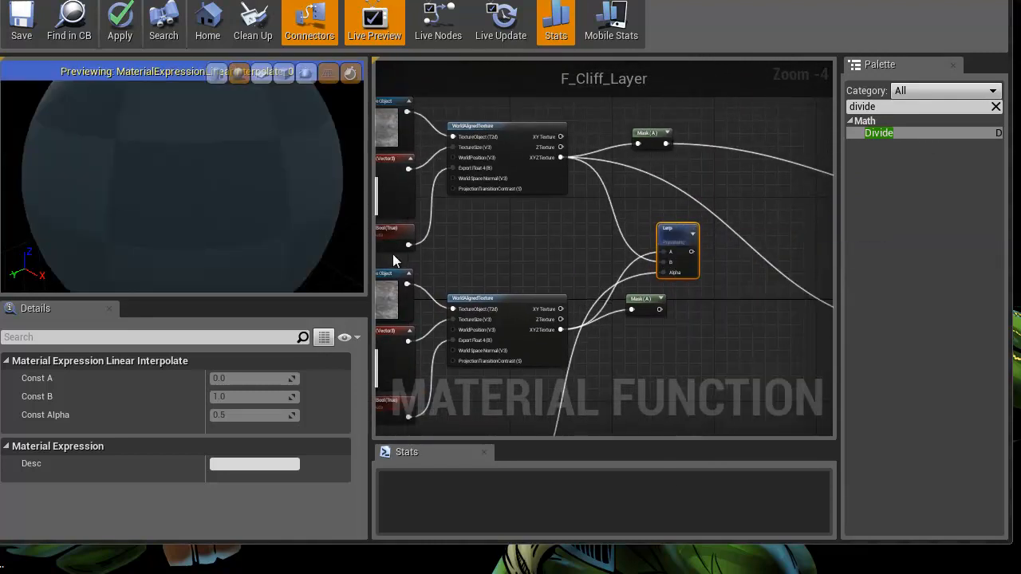
scroll(189, 172, up, 5)
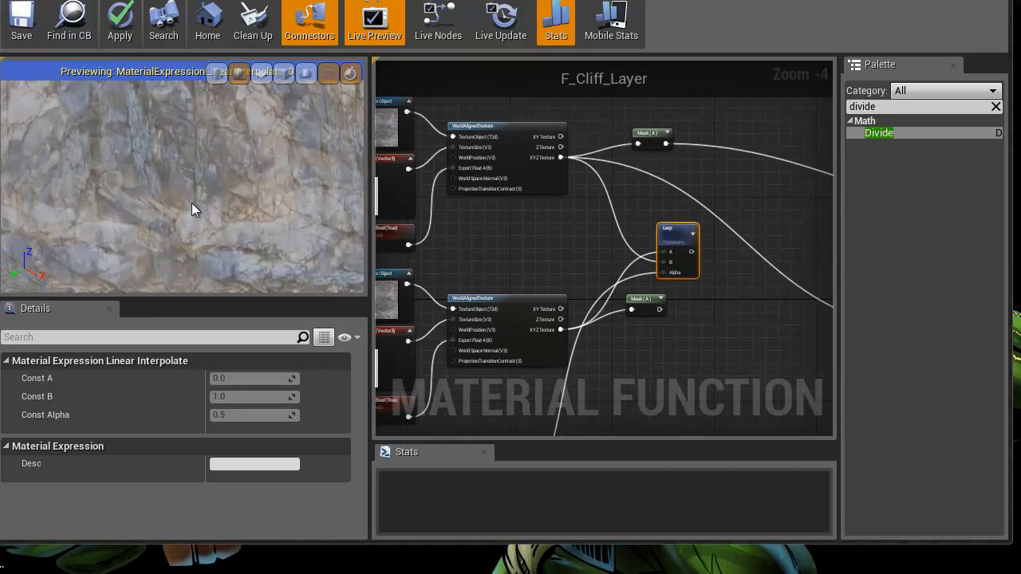
scroll(192, 217, down, 5)
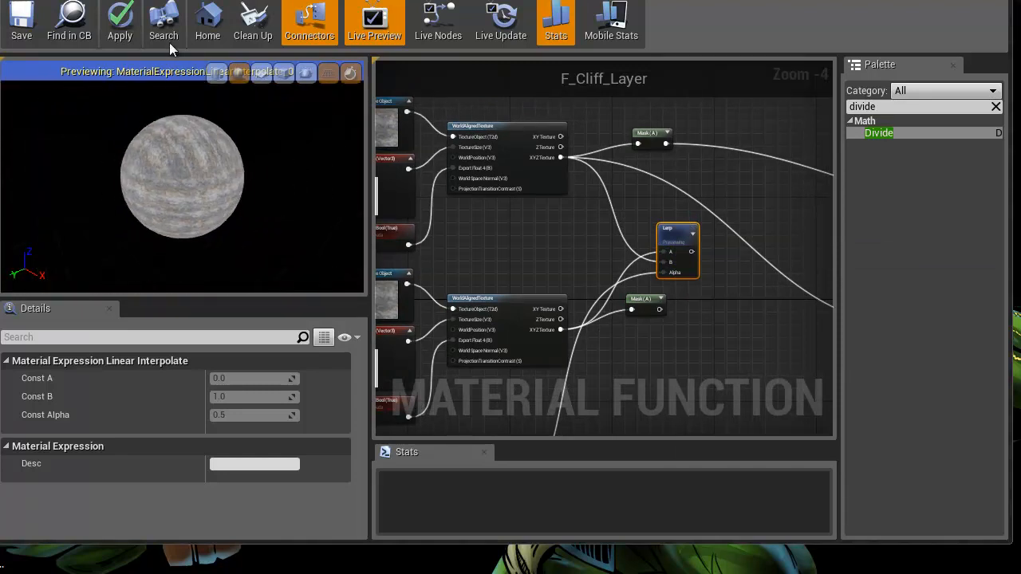
scroll(159, 106, up, 3)
scroll(160, 106, down, 4)
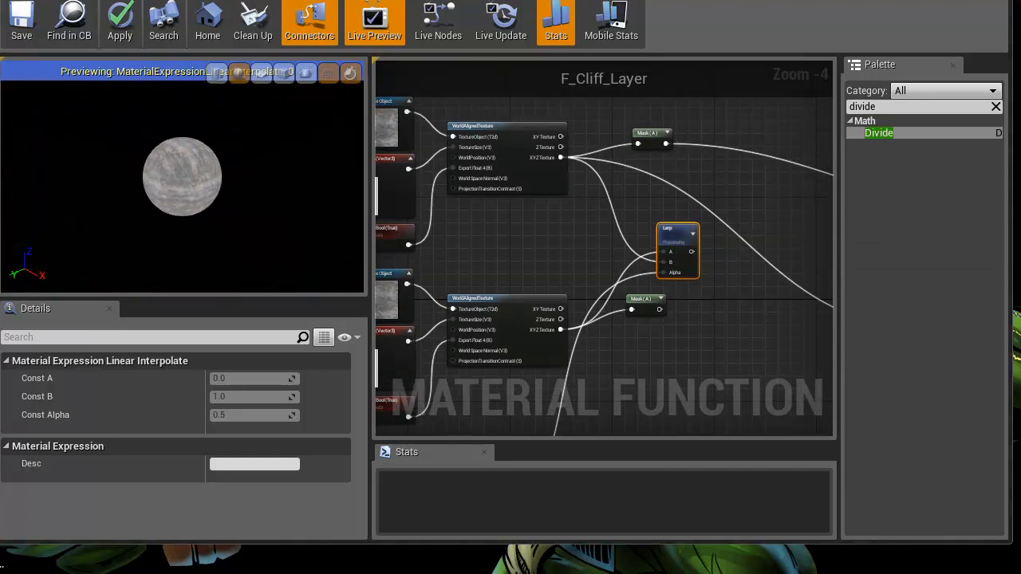
scroll(181, 176, down, 5)
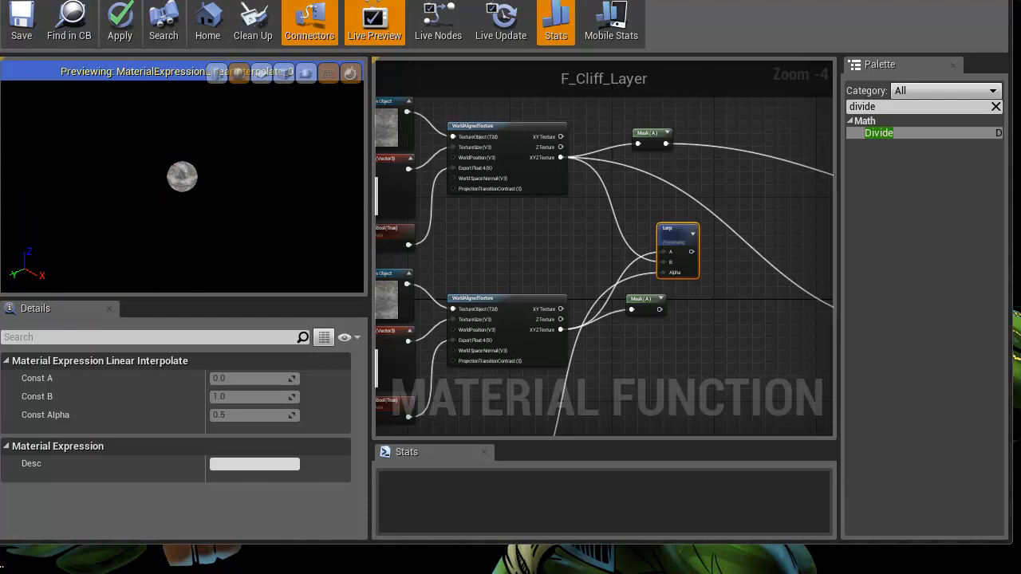
right_drag(210, 24, 231, 263)
- Set the Constant feeding BlendDistance to 256 and check the texture blend at different preview distances
right_drag(472, 256, 745, 113)
click(571, 351)
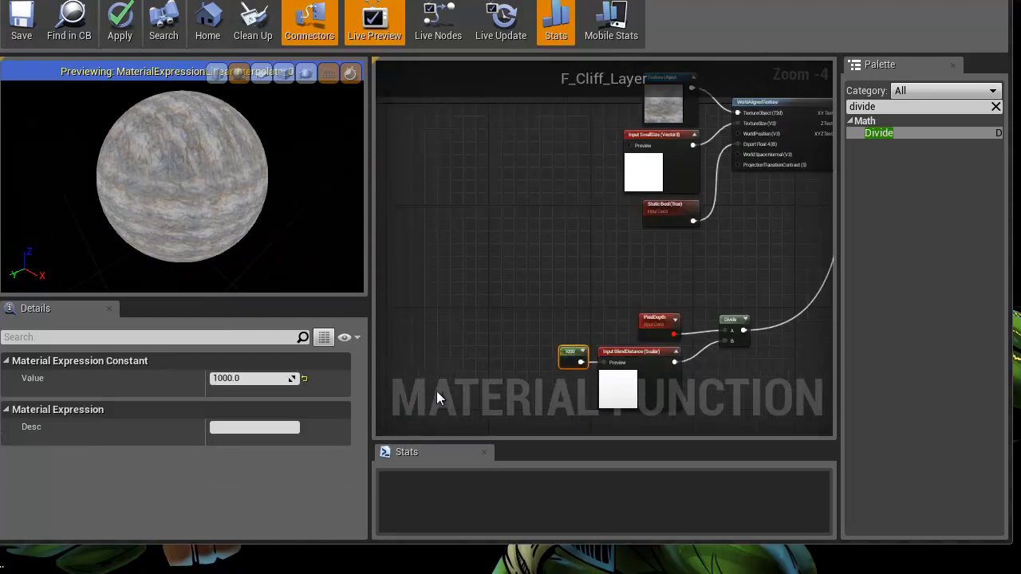
click(240, 380)
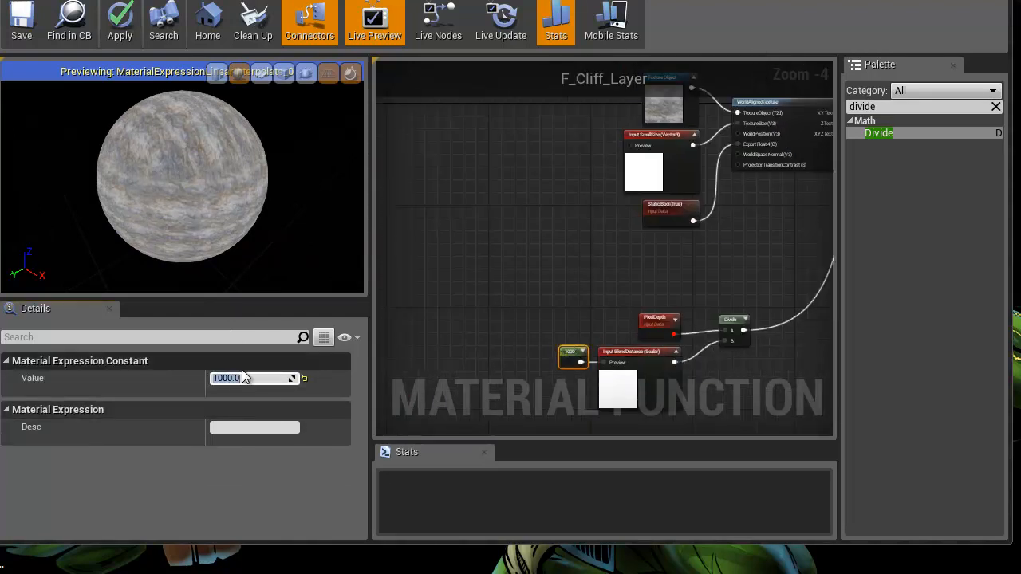
text(256)
key(Return)
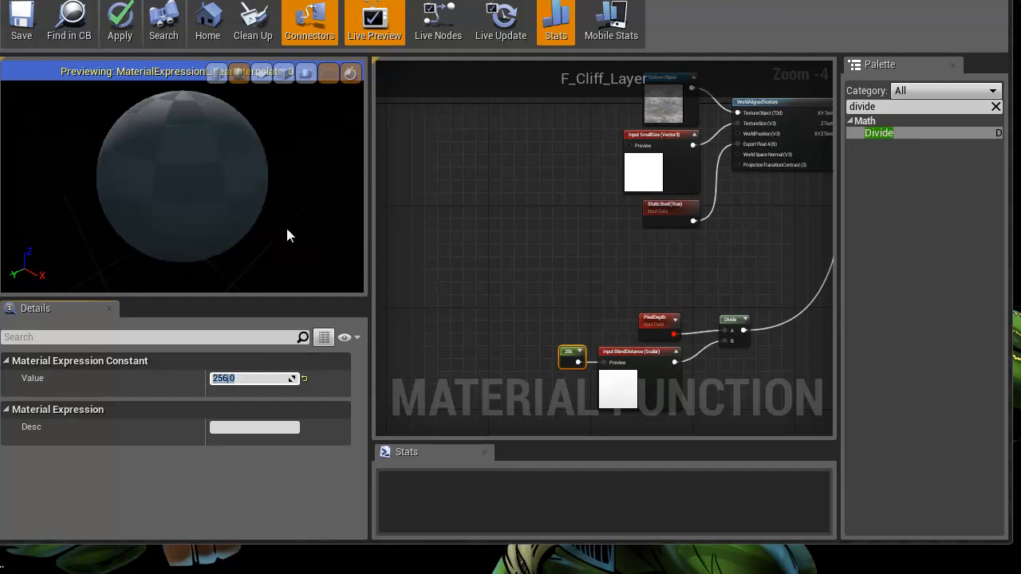
scroll(204, 186, down, 5)
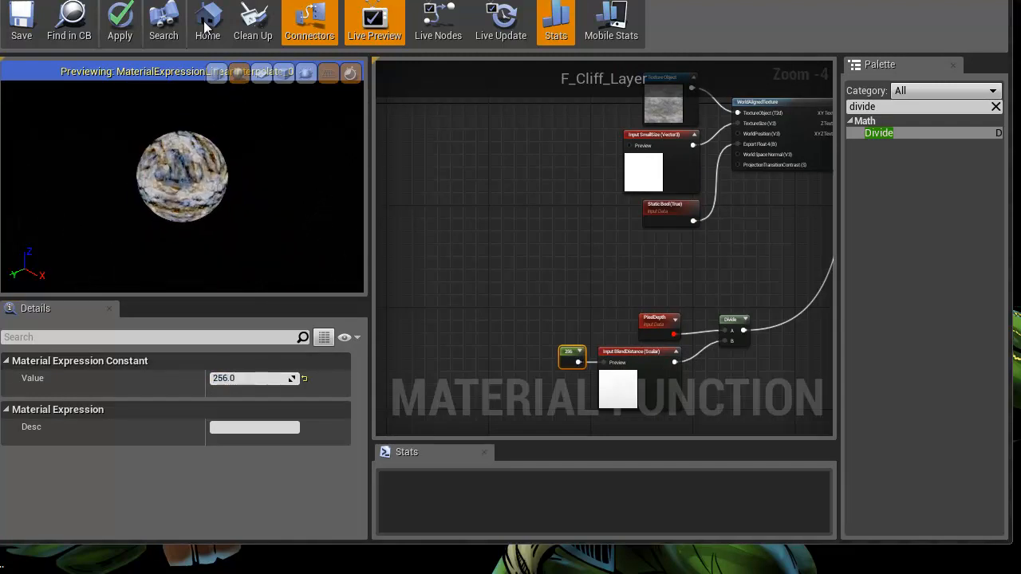
scroll(200, 117, up, 4)
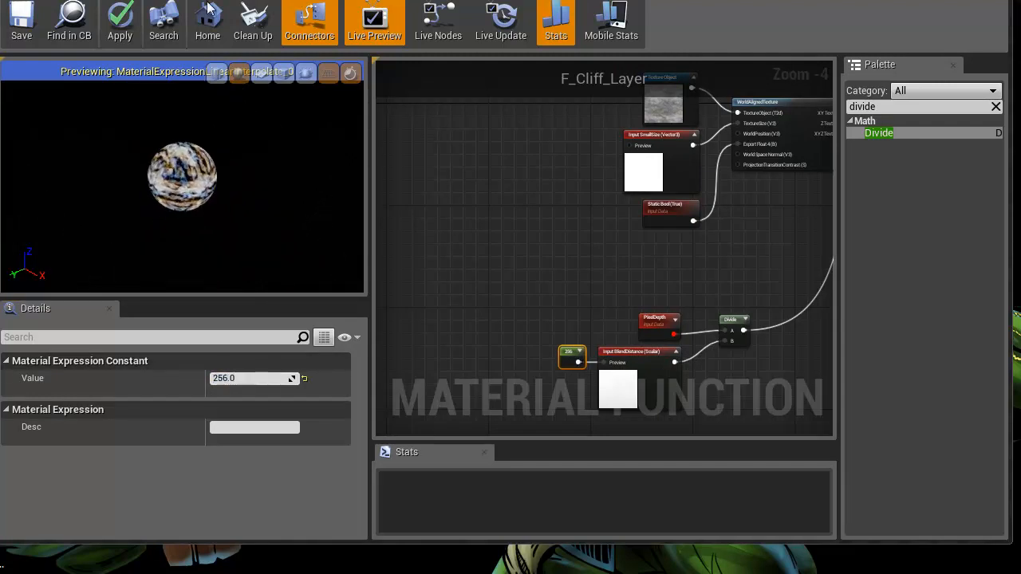
right_drag(200, 118, 101, 4)
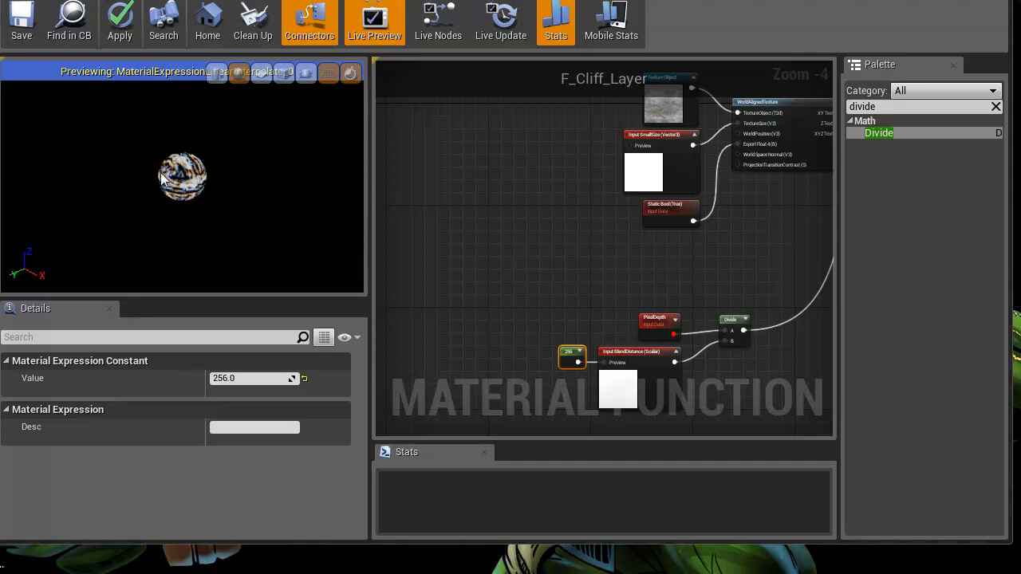
- Add a Clamp node to the Divide output and connect the Clamp output to the Lerp's Alpha input
right_drag(645, 234, 378, 185)
right_drag(552, 166, 616, 273)
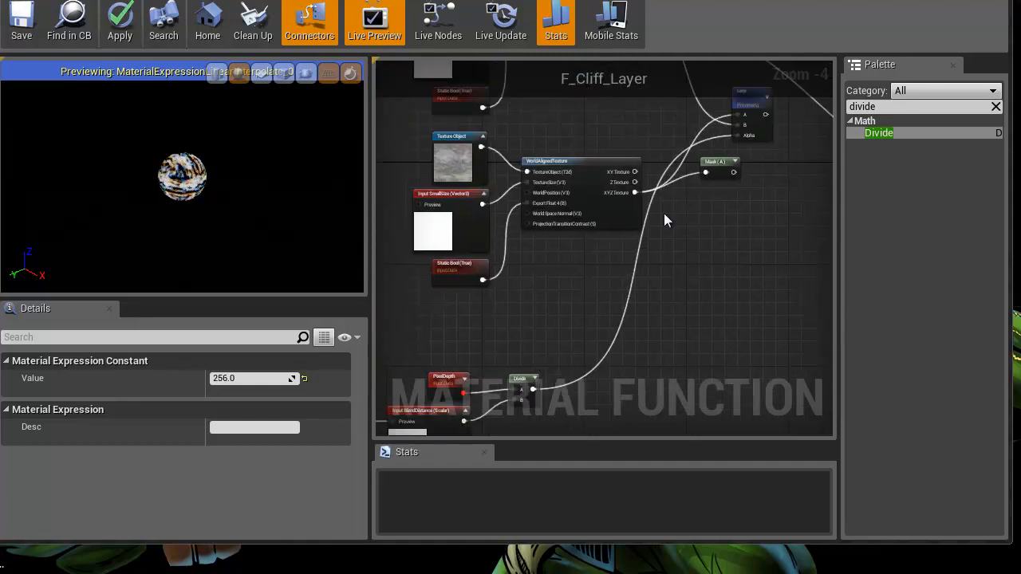
right_drag(561, 327, 591, 256)
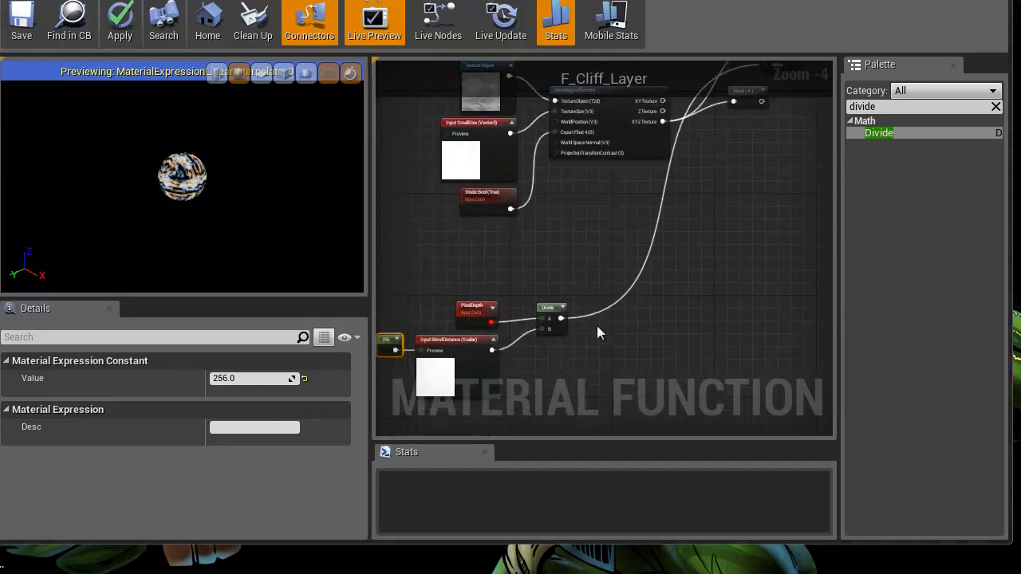
right_drag(611, 321, 650, 275)
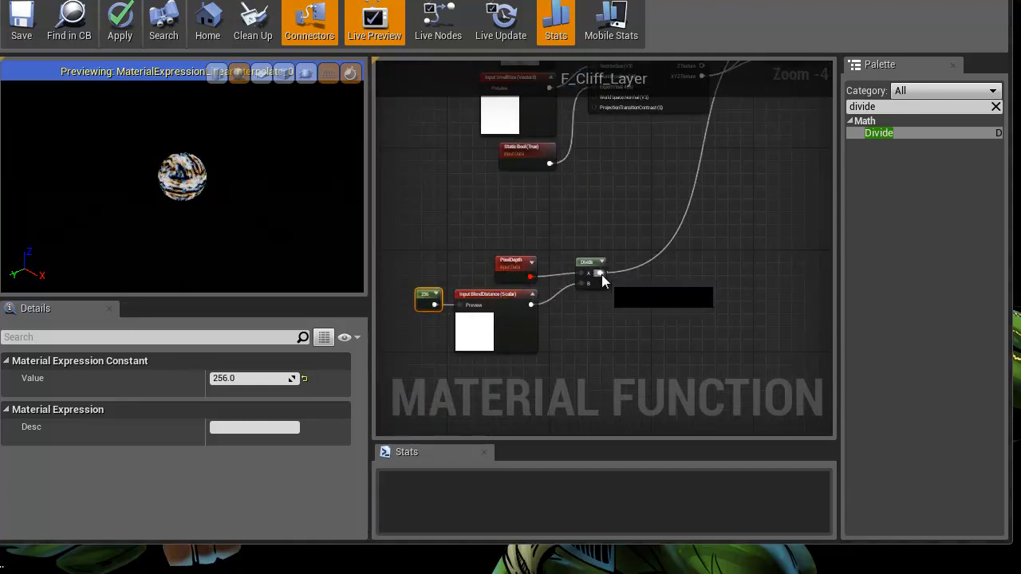
drag(601, 274, 643, 259)
text(clamp)
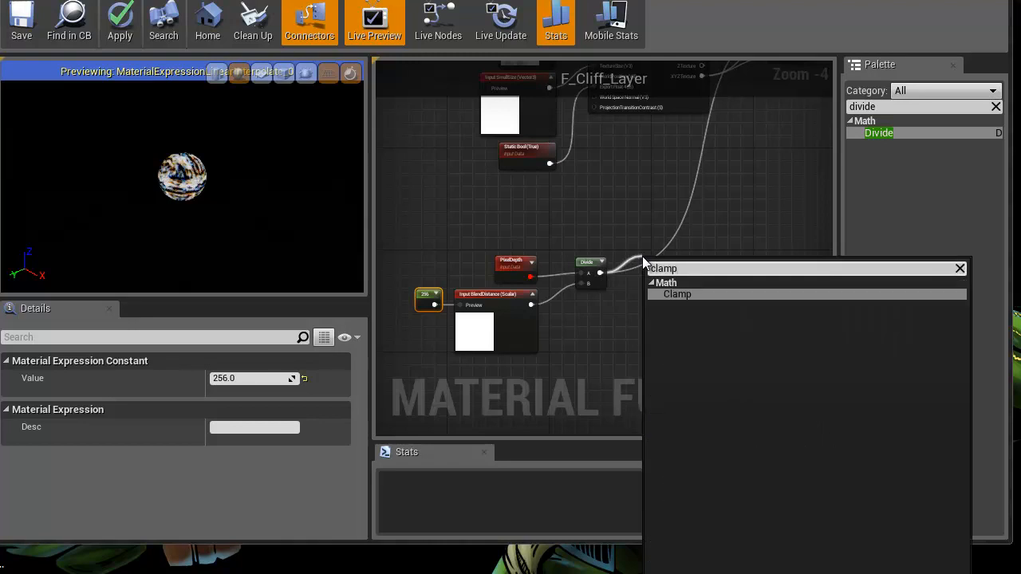
click(675, 295)
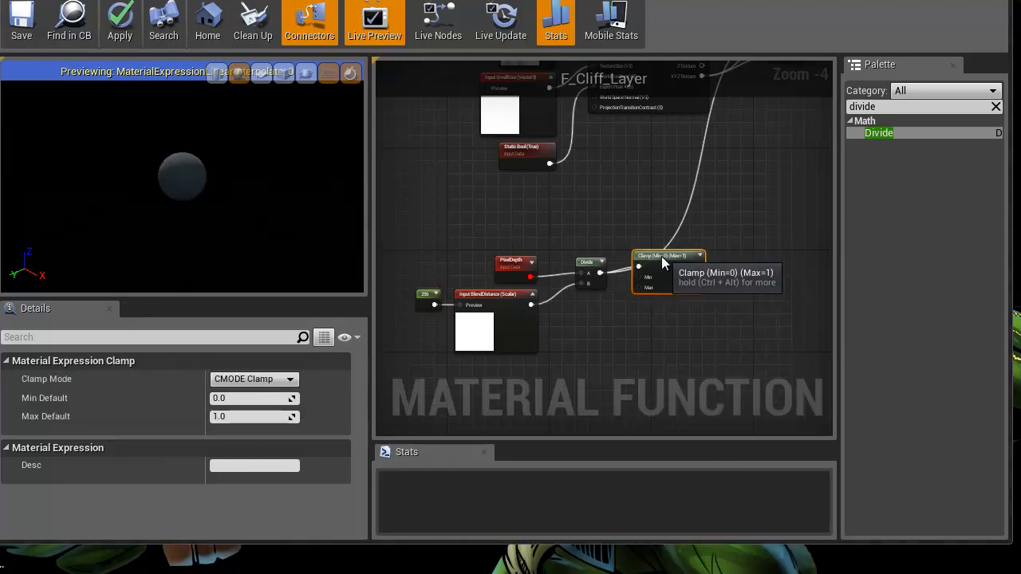
right_drag(696, 219, 574, 249)
drag(570, 308, 680, 250)
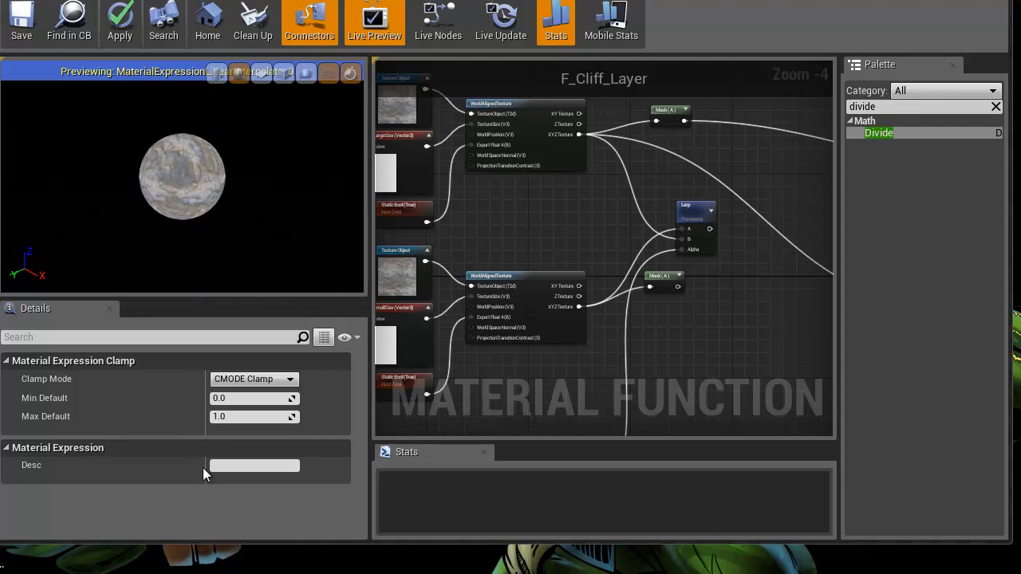
- Examine the clamped texture blend on the preview sphere at close and far distances and from different angles
right_drag(182, 175, 182, 228)
mouse_move(112, 161)
right_down()
mouse_move(111, 187)
mouse_move(112, 147)
mouse_move(112, 160)
right_up()
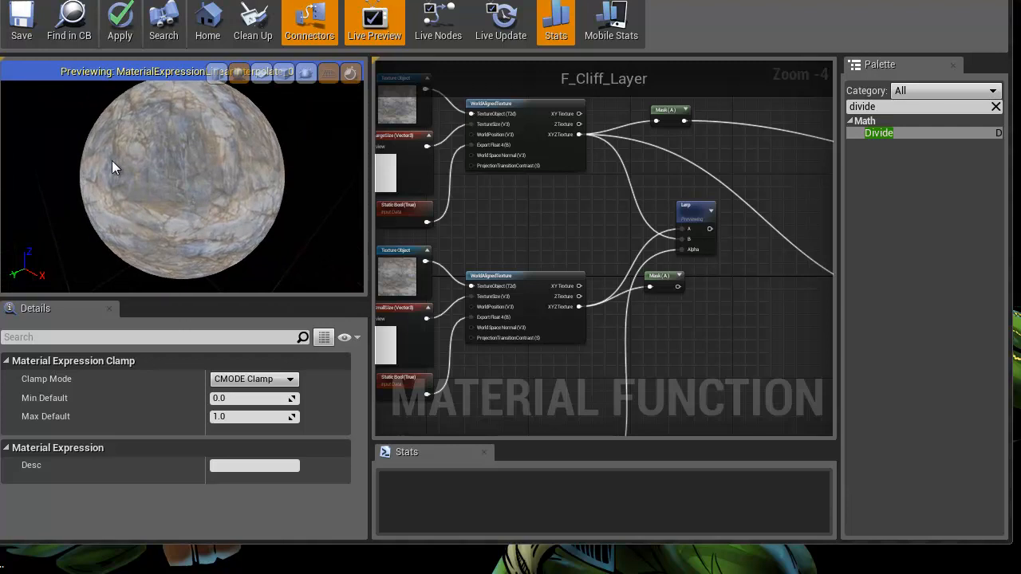
drag(112, 160, 210, 195)
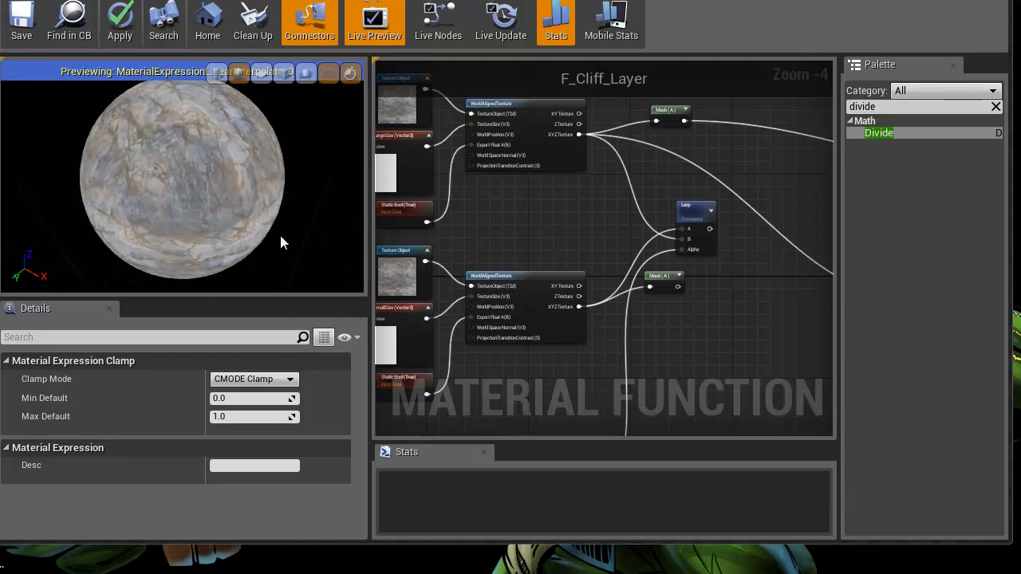
scroll(142, 179, down, 4)
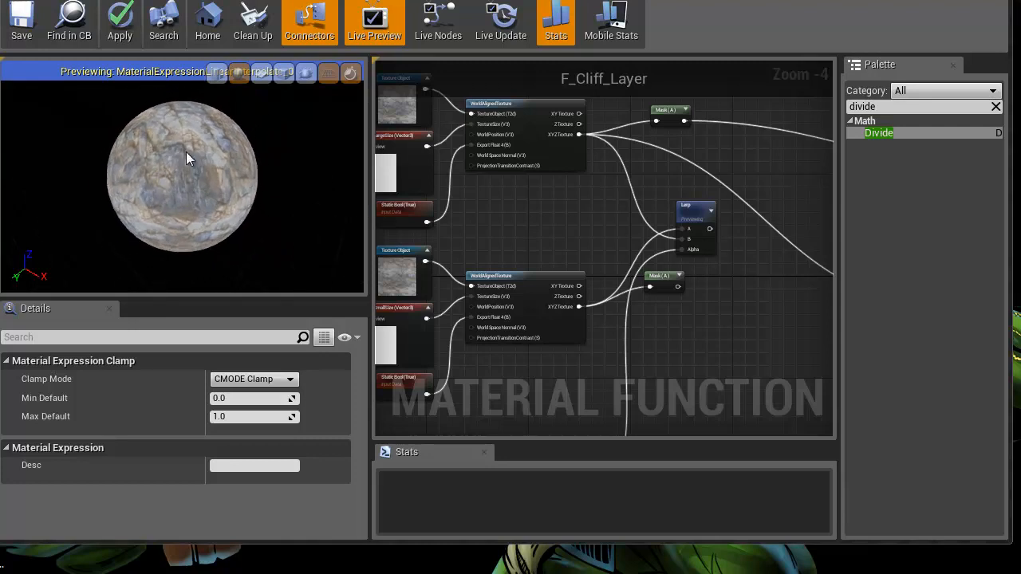
scroll(169, 112, down, 3)
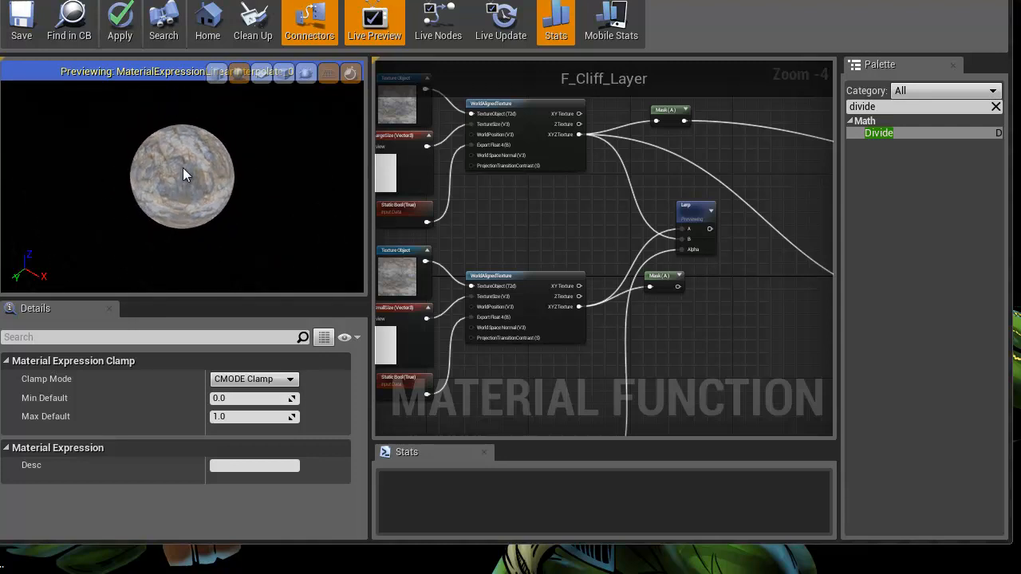
right_drag(194, 174, 177, 445)
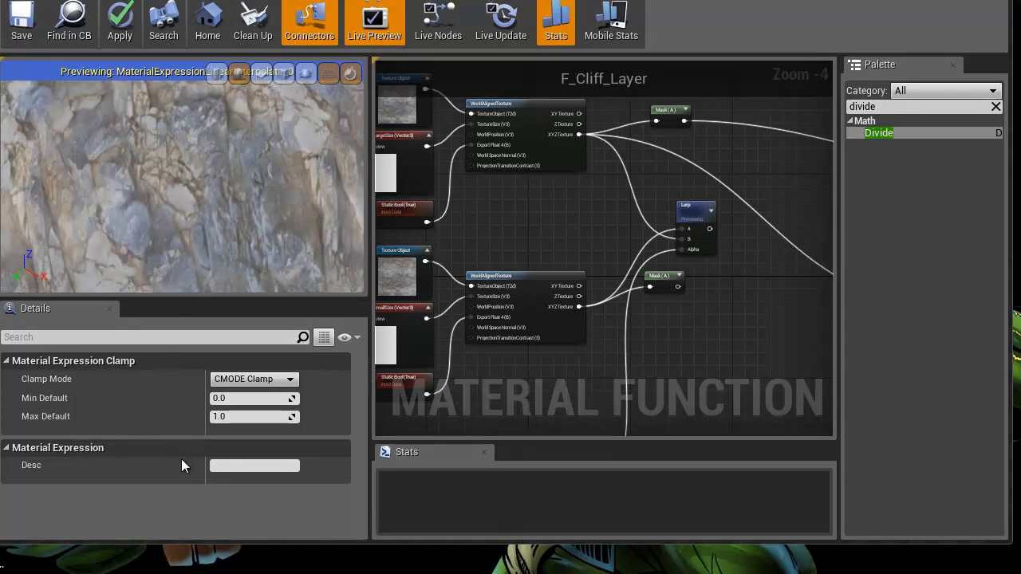
- Move both world-aligned texture groups with their masks and the Lerp leftward, farther from the function outputs
right_drag(524, 219, 538, 166)
scroll(533, 166, down, 2)
right_drag(535, 257, 532, 291)
drag(427, 285, 624, 175)
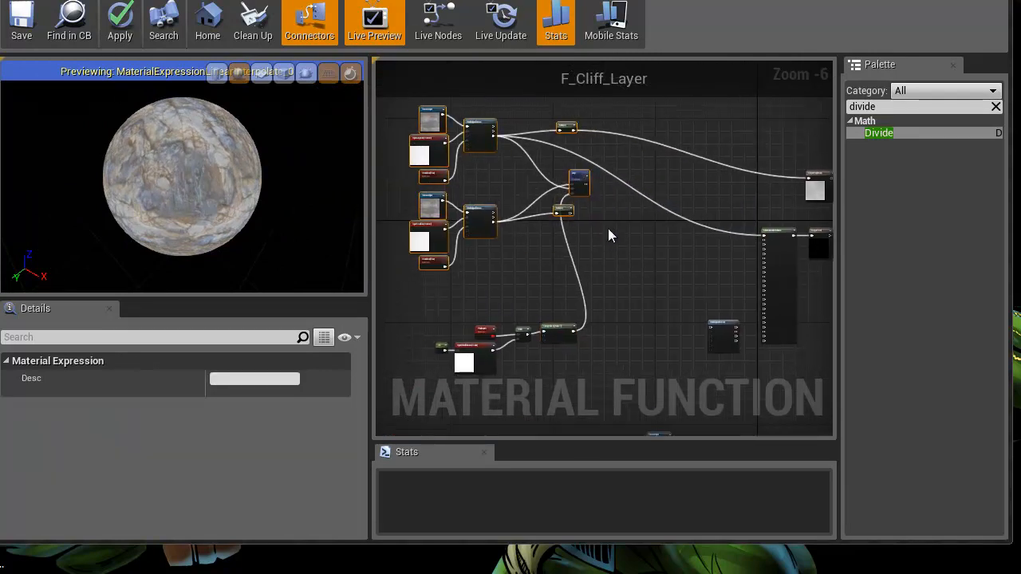
scroll(458, 164, up, 1)
scroll(538, 202, up, 1)
right_drag(538, 202, 472, 165)
- Space the Lerp farther to the right and place the lower Mask (A) close beside the small-scale WorldAlignedTexture
click(638, 164)
click(705, 195)
drag(628, 154, 707, 169)
right_drag(580, 278, 523, 236)
drag(540, 185, 497, 219)
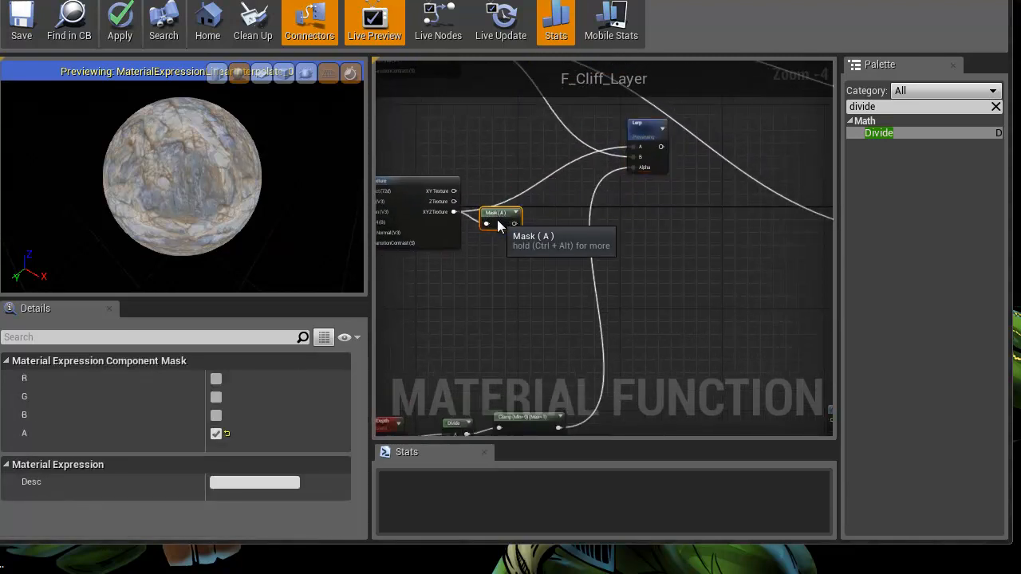
right_drag(681, 190, 647, 214)
right_drag(615, 164, 700, 211)
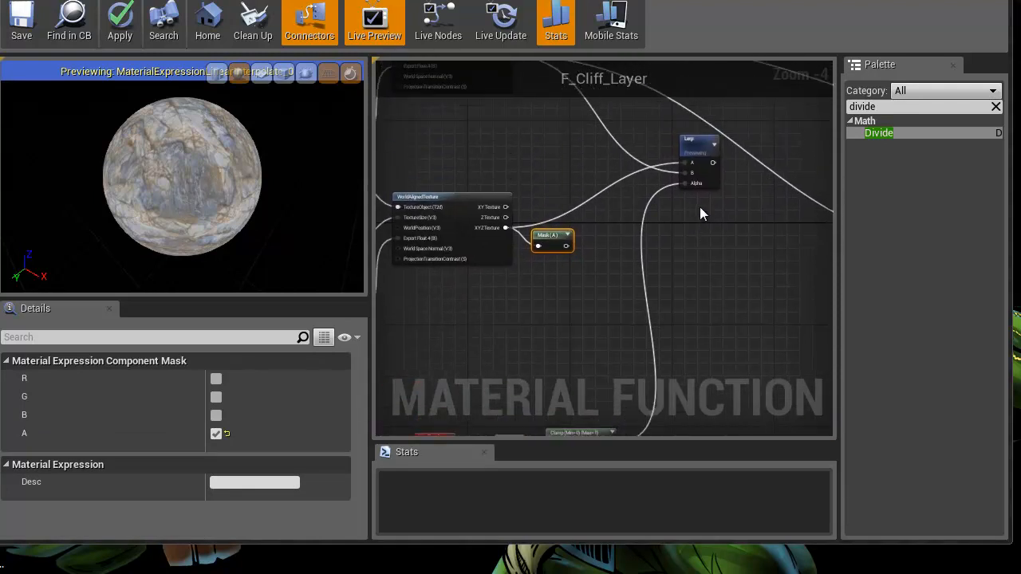
mouse_move(700, 148)
mouse_down()
mouse_move(709, 170)
mouse_move(706, 150)
mouse_up()
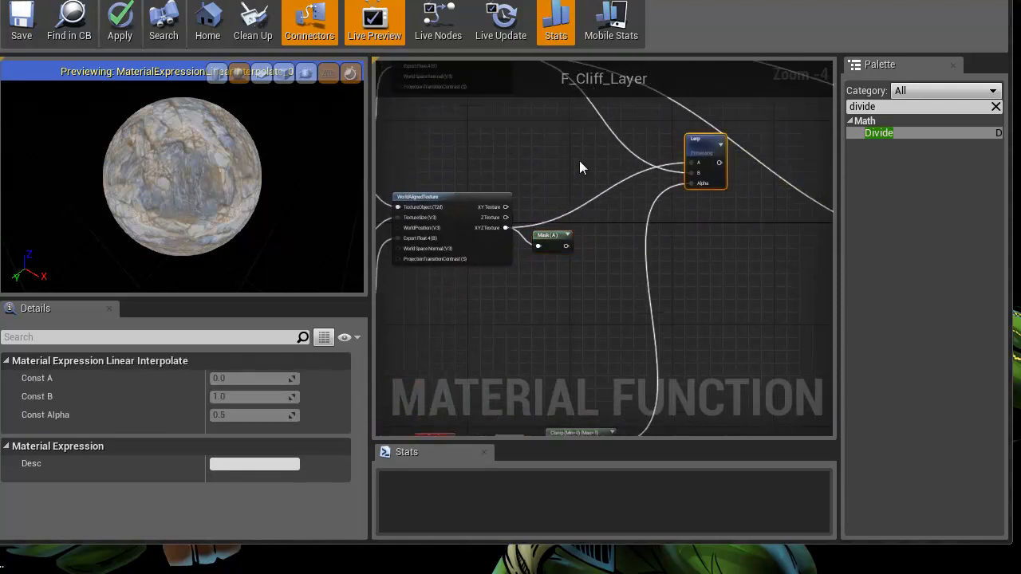
- Add a Constant node with value 1 and connect it to the Lerp's A input in place of the small-scale texture
mouse_move(534, 181)
right_down()
mouse_move(533, 191)
mouse_move(521, 181)
mouse_move(524, 197)
right_up()
click(552, 157)
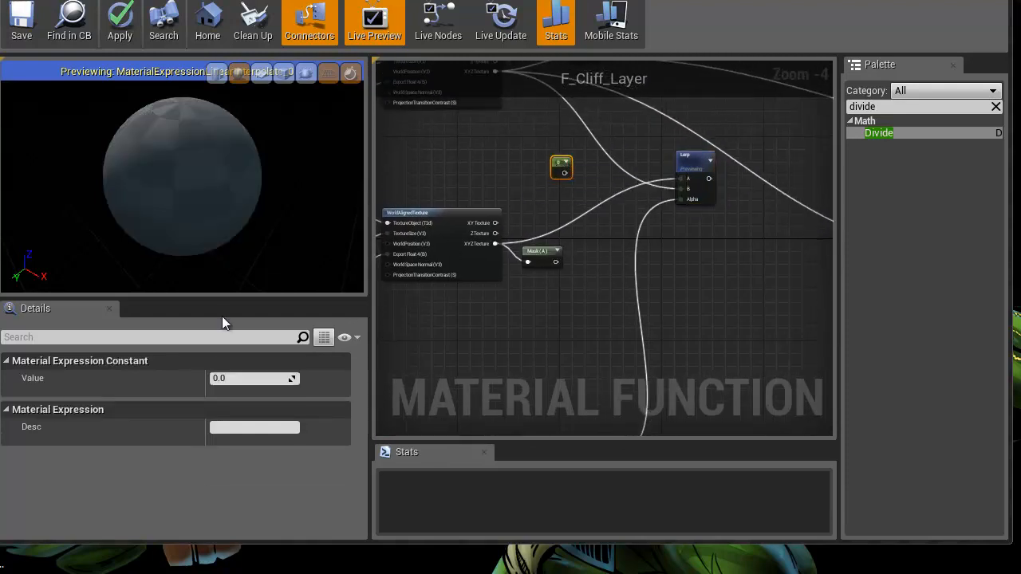
click(231, 378)
text(1)
key(Return)
click(596, 297)
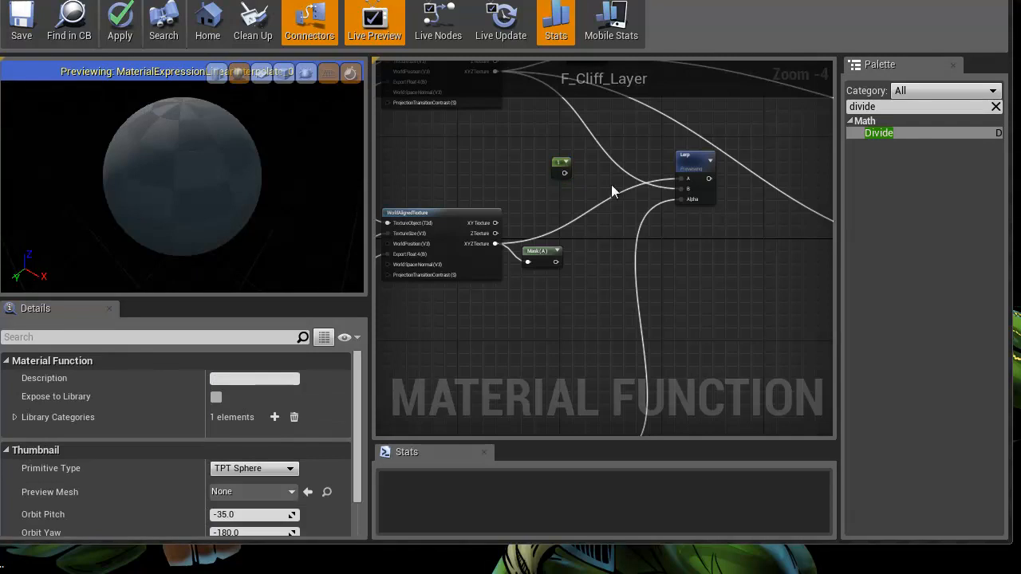
drag(563, 169, 680, 176)
- Add a Multiply node beyond the Lerp, with the large-scale XYZ Texture into A and the Lerp output into B
right_drag(679, 179, 597, 258)
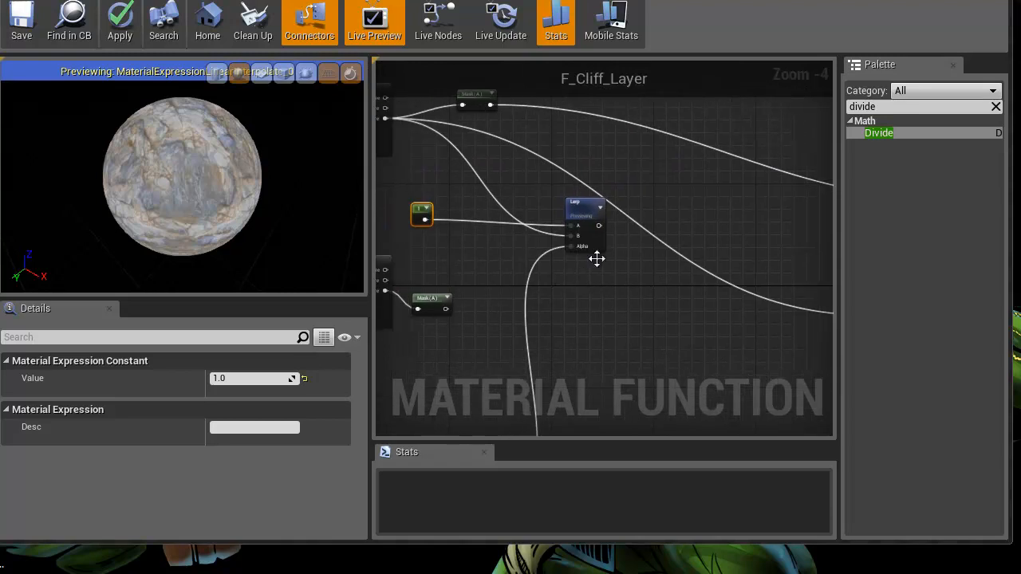
key(m)
click(627, 150)
right_drag(638, 212, 697, 230)
drag(659, 249, 445, 140)
- Start previewing the Multiply node and examine its result on the preview sphere at different distances
right_drag(219, 181, 210, 327)
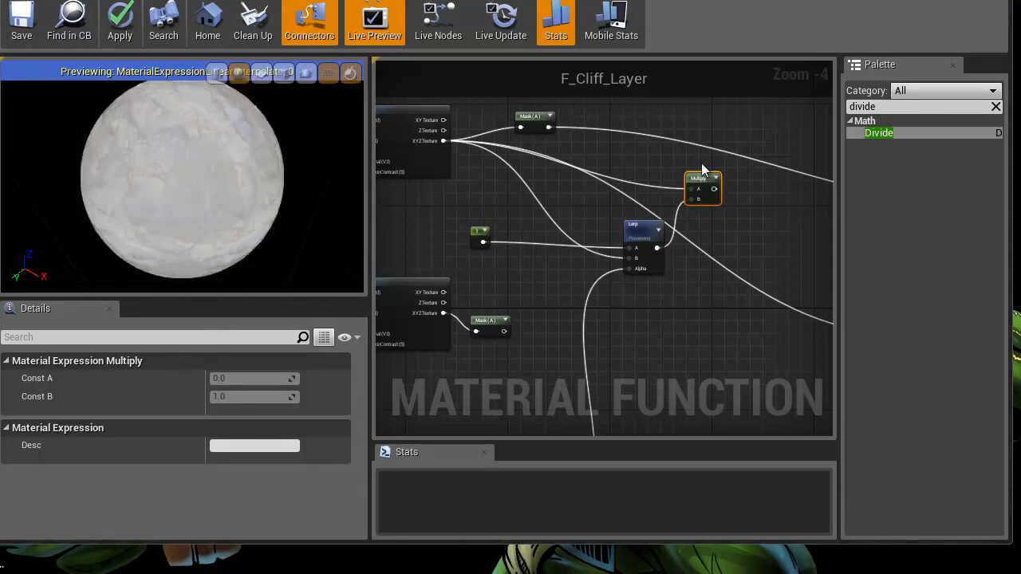
right_click(702, 191)
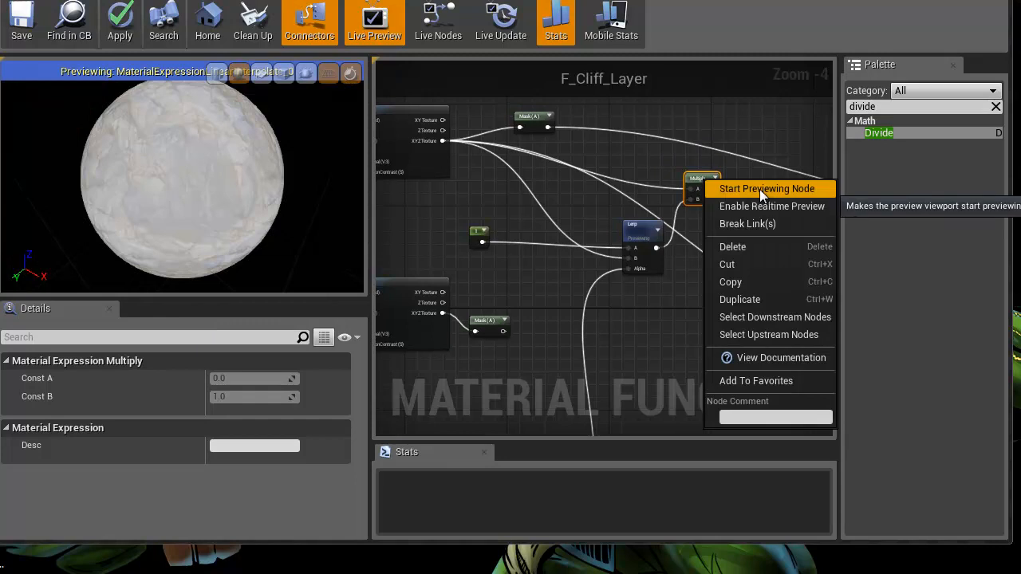
click(761, 188)
right_drag(202, 166, 155, 315)
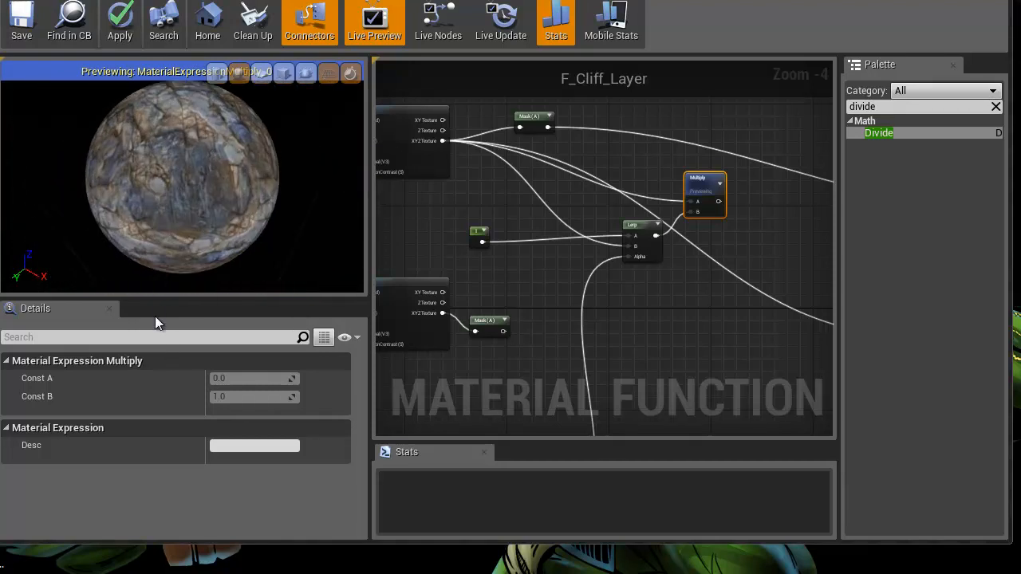
- Connect the Constant 1 node to the Lerp's B input, replacing the large-scale texture connection
right_drag(566, 281, 646, 232)
scroll(565, 231, up, 1)
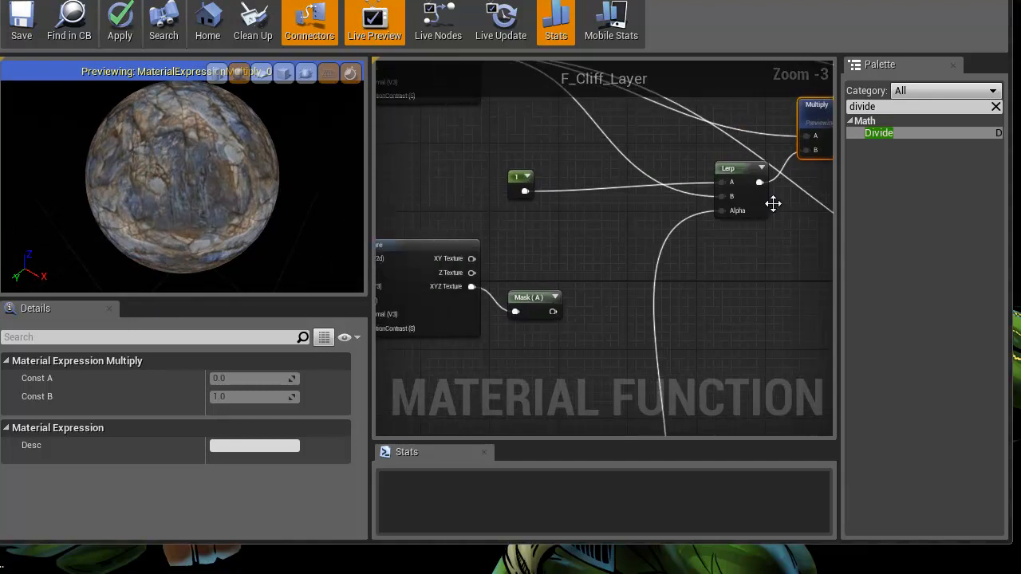
drag(723, 197, 527, 191)
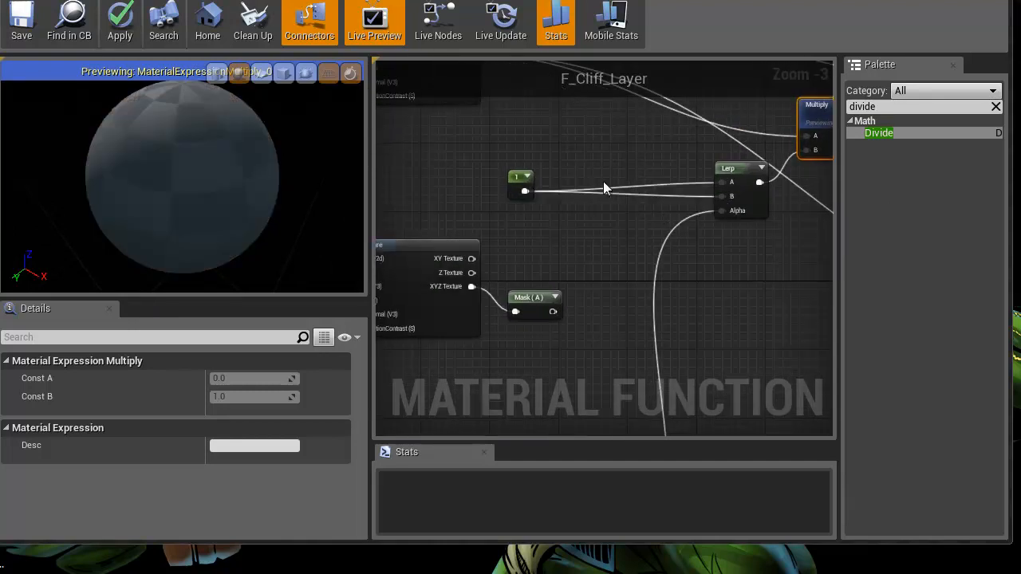
- Connect the small-scale WorldAlignedTexture's XYZ Texture output to the Lerp's A input in place of the Constant 1
drag(728, 180, 473, 288)
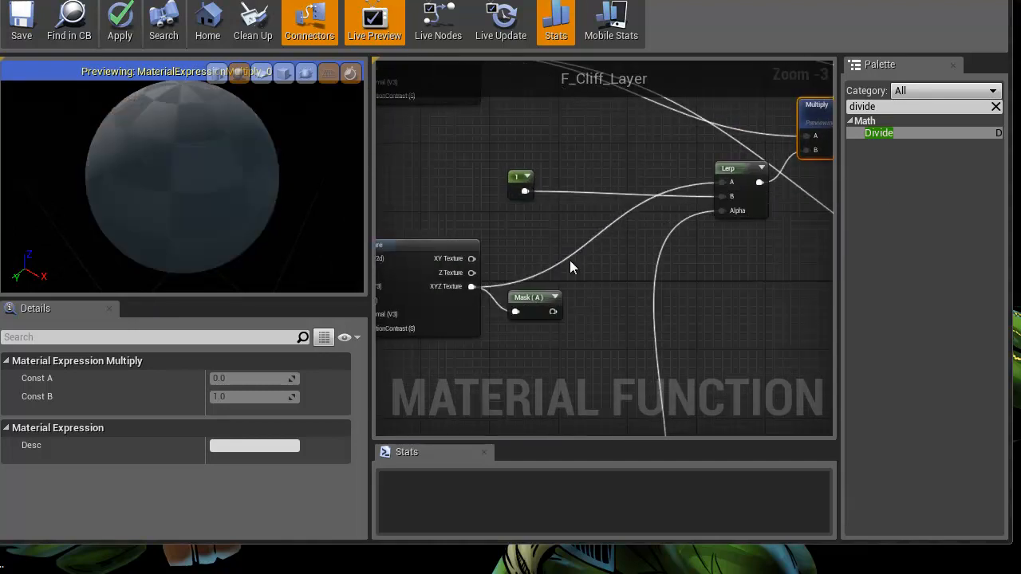
right_drag(570, 263, 520, 323)
right_drag(576, 216, 677, 201)
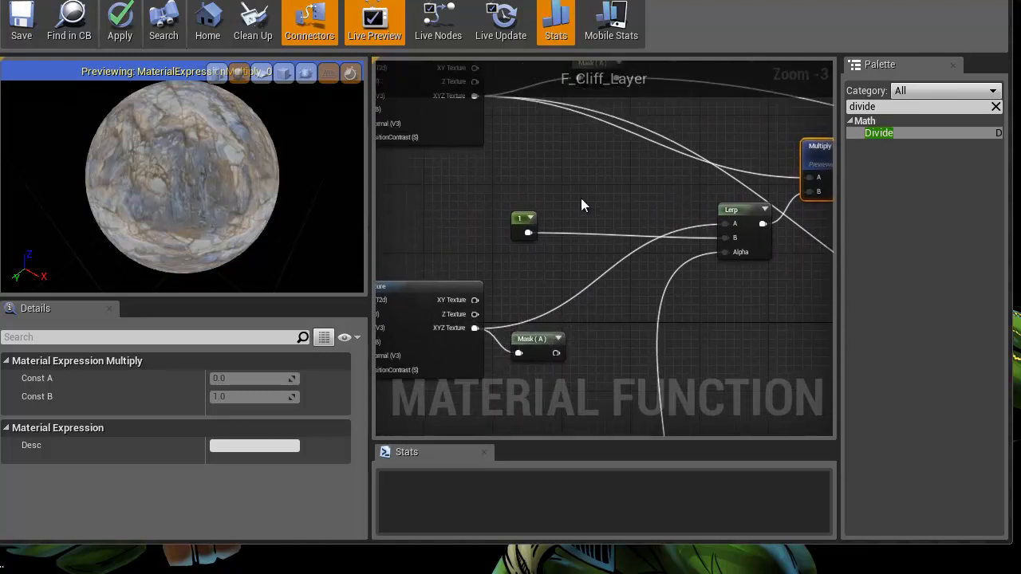
- Examine the blended cliff texture on the preview sphere at close and far distances
scroll(195, 184, up, 2)
scroll(195, 207, up, 3)
scroll(189, 191, down, 5)
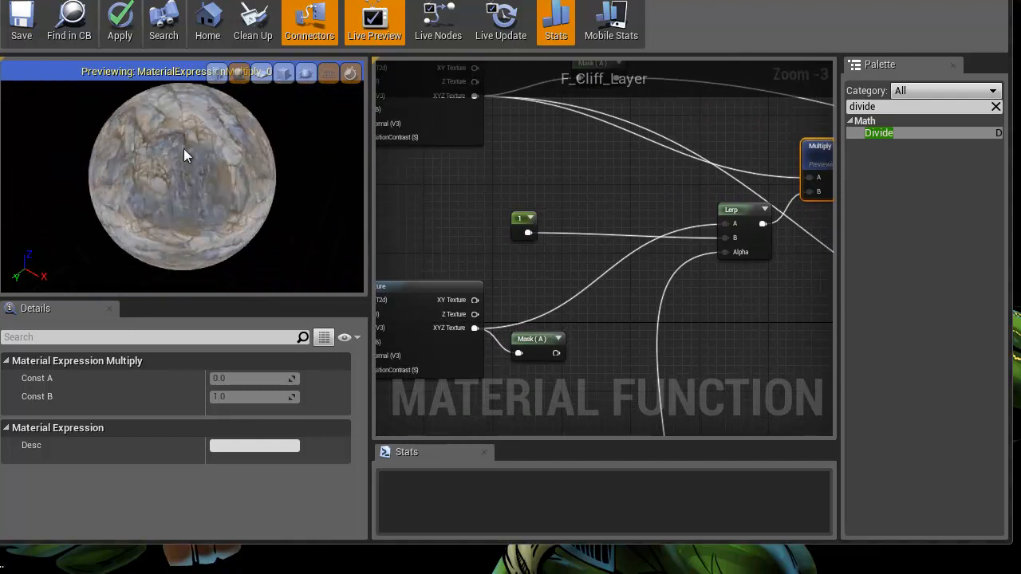
scroll(189, 189, up, 5)
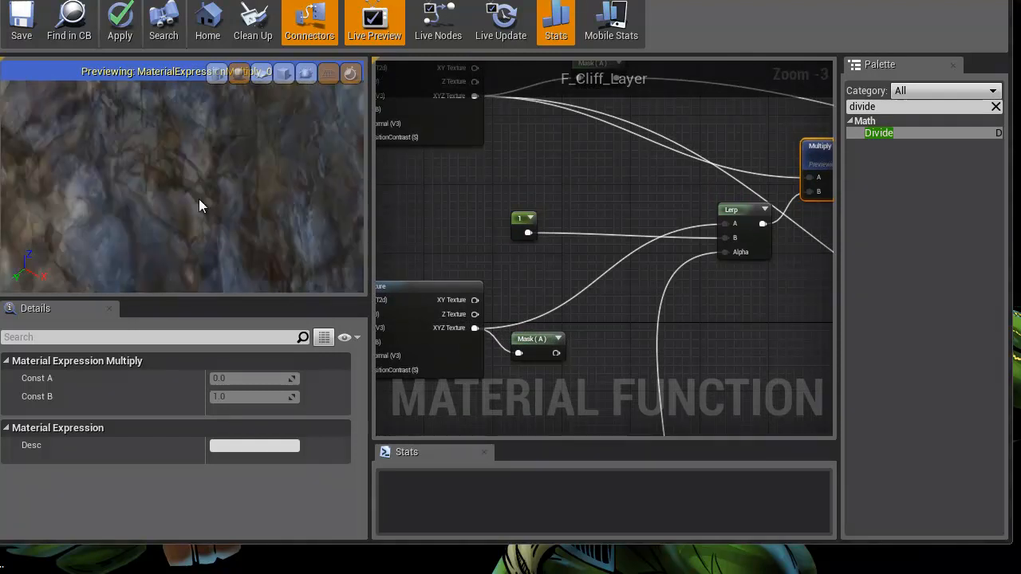
scroll(199, 205, up, 3)
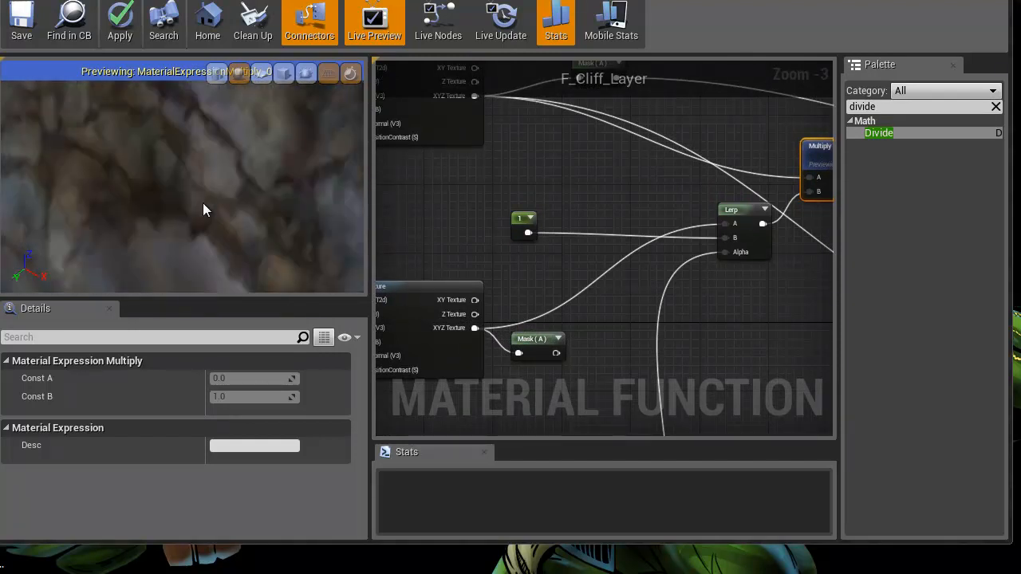
scroll(199, 184, down, 5)
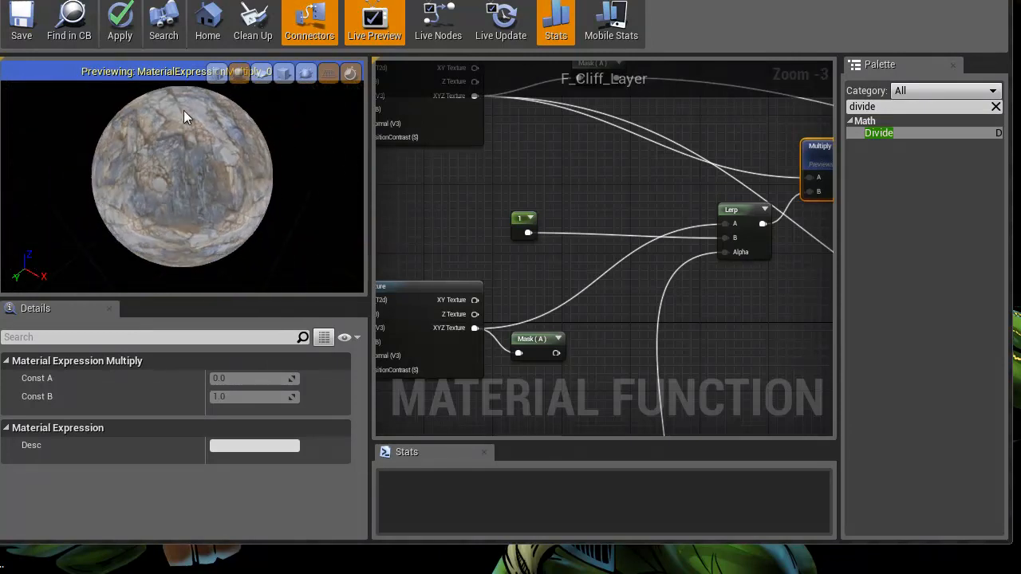
scroll(196, 180, up, 4)
scroll(186, 132, down, 3)
scroll(192, 159, up, 3)
scroll(195, 159, down, 3)
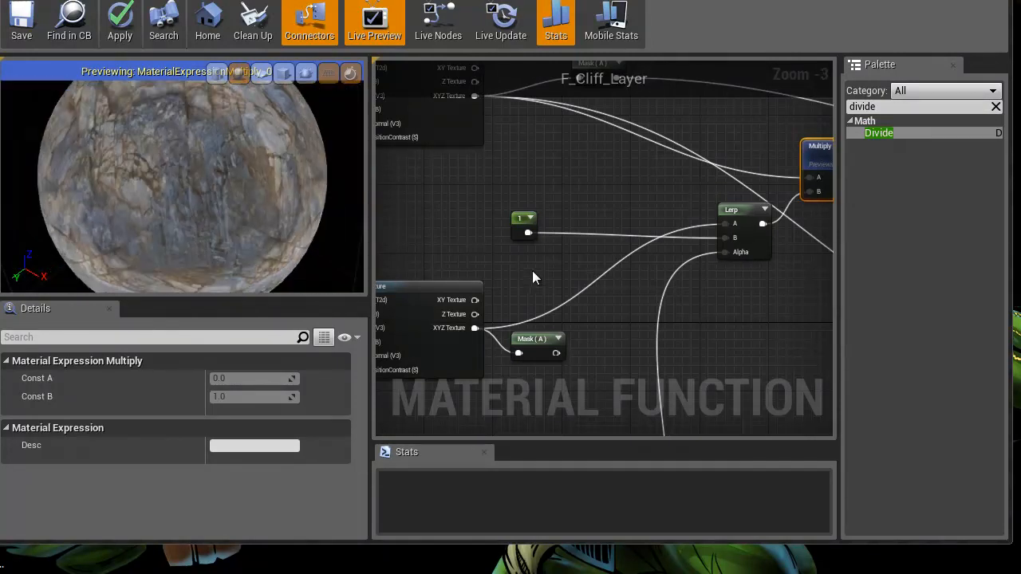
- Move the small-scale texture's Mask (A) node slightly further from its WorldAlignedTexture node
right_drag(537, 267, 505, 215)
scroll(505, 215, down, 4)
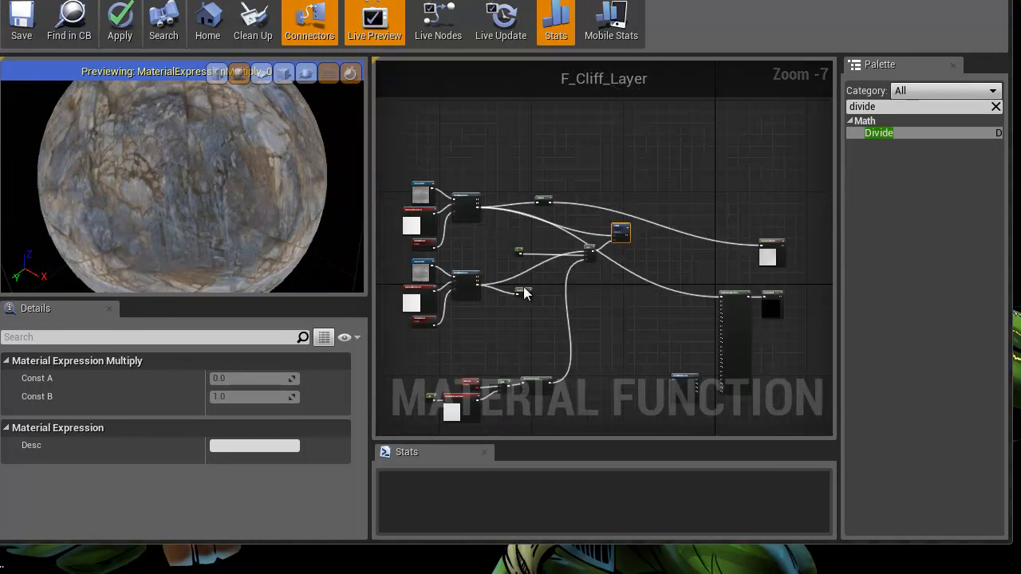
drag(521, 289, 536, 291)
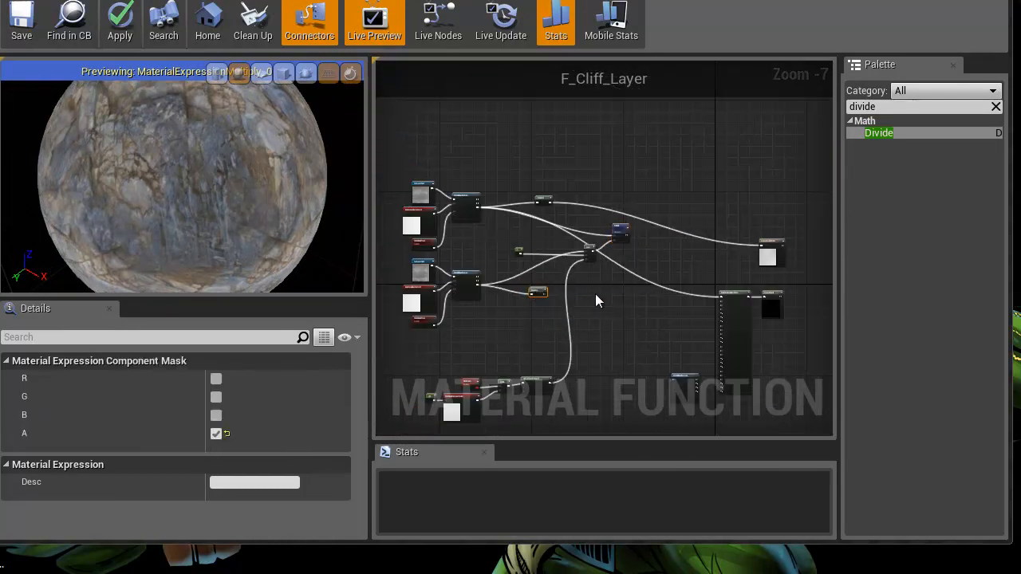
scroll(502, 204, up, 4)
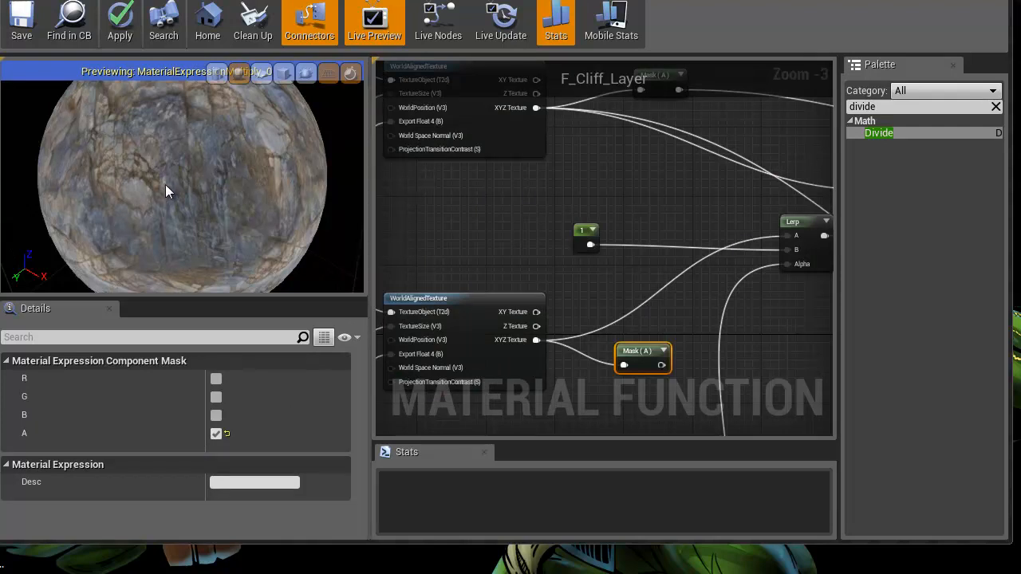
- Check how the small-scale detail fades with distance and view the preview sphere from another angle
scroll(165, 185, up, 5)
scroll(163, 160, down, 5)
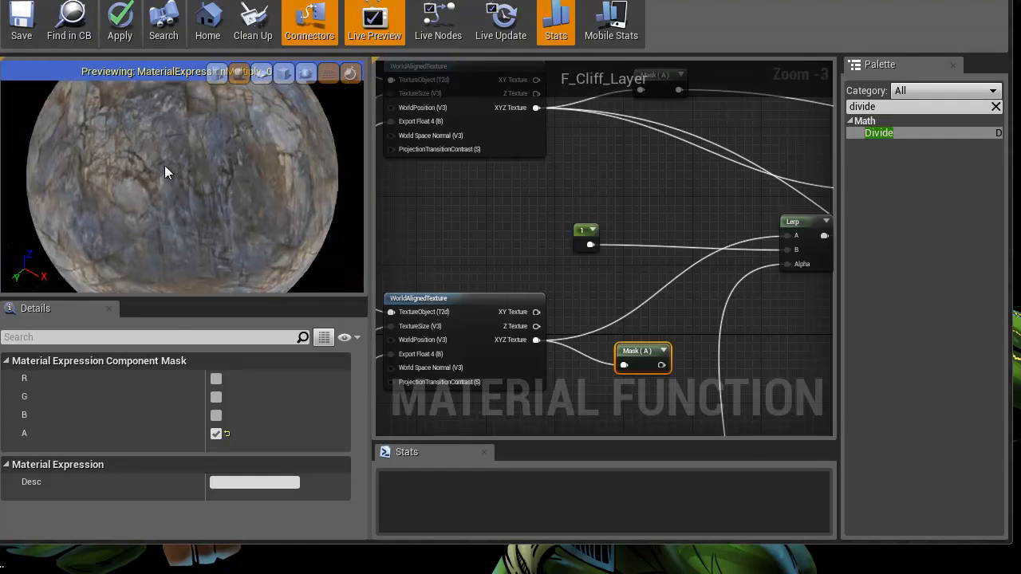
scroll(146, 167, down, 3)
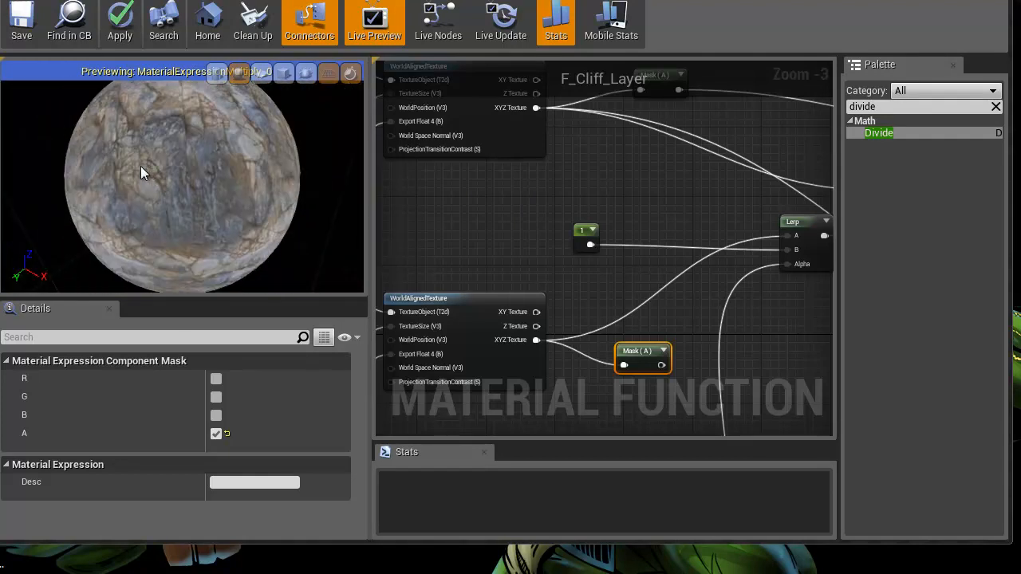
scroll(152, 196, up, 5)
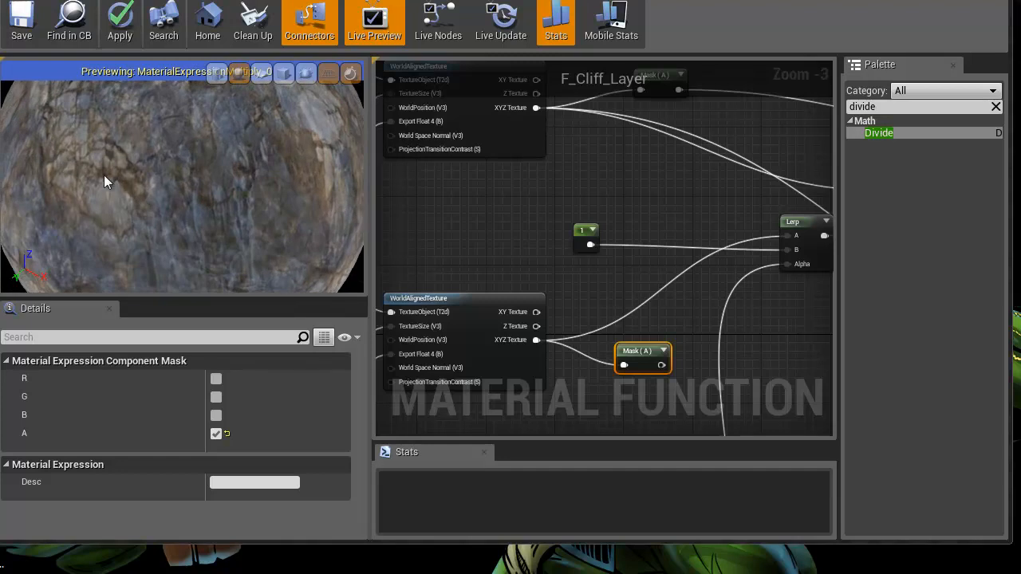
scroll(112, 191, up, 3)
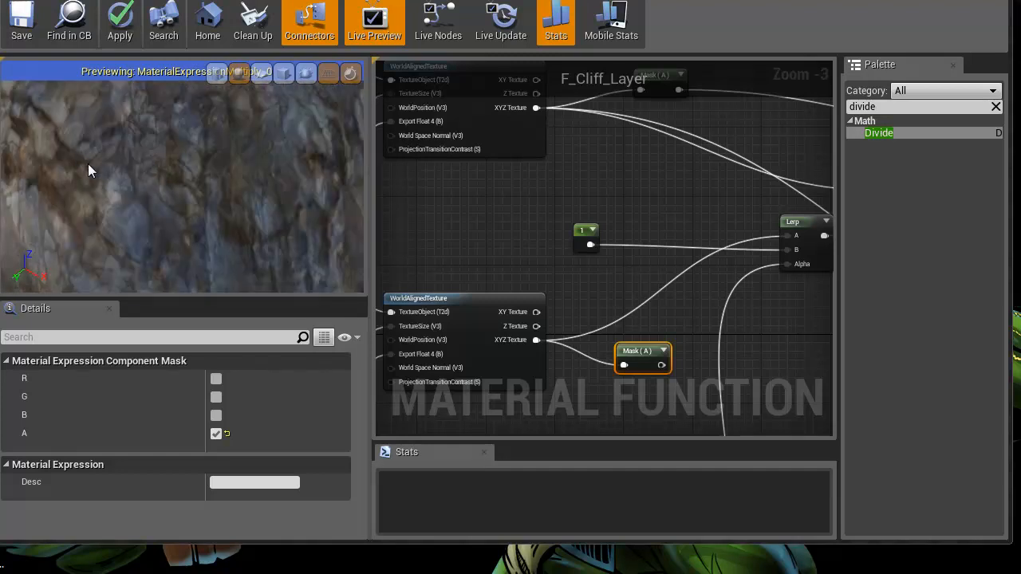
scroll(143, 206, down, 3)
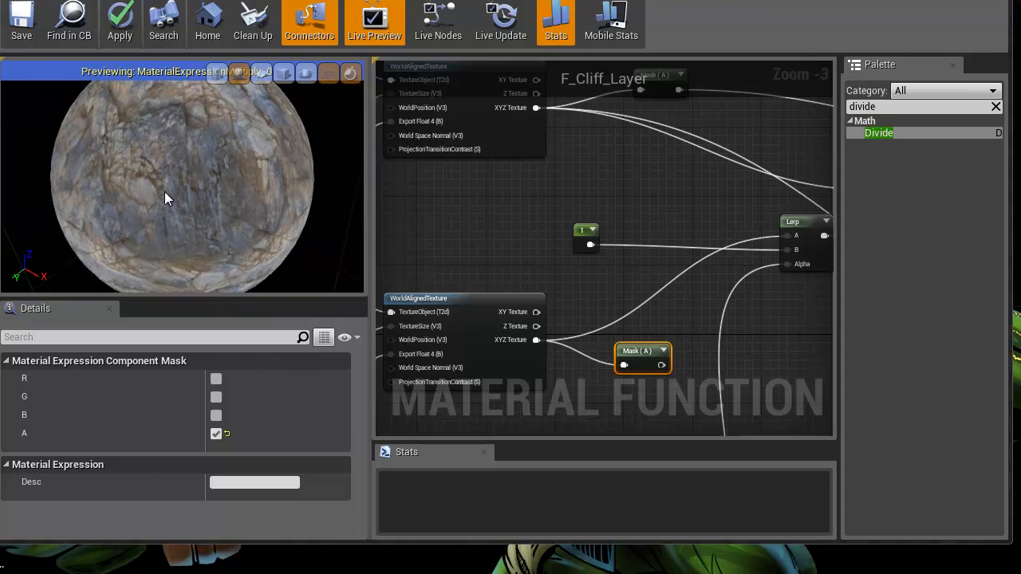
drag(153, 226, 165, 189)
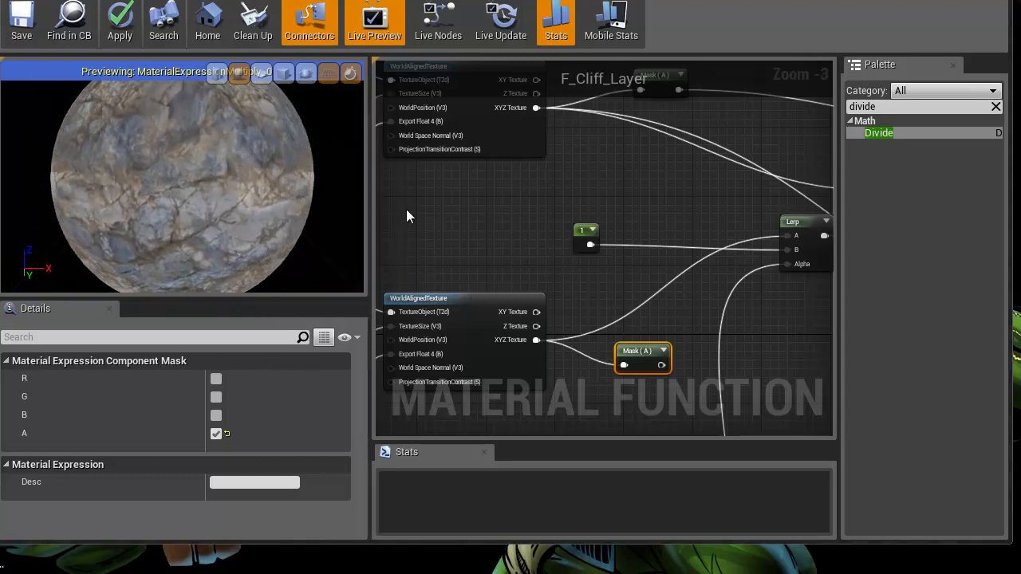
- Move the Output HeightMap node up, roughly level with the large-scale texture's Mask (A) node
right_drag(603, 170, 383, 247)
right_drag(645, 151, 537, 126)
scroll(538, 128, down, 2)
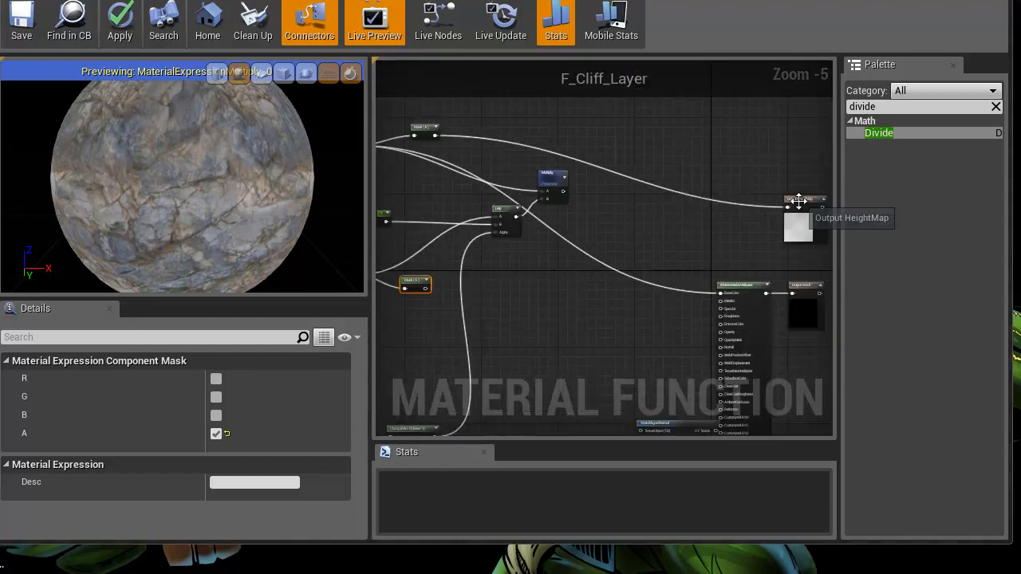
drag(799, 202, 743, 145)
right_drag(784, 144, 820, 156)
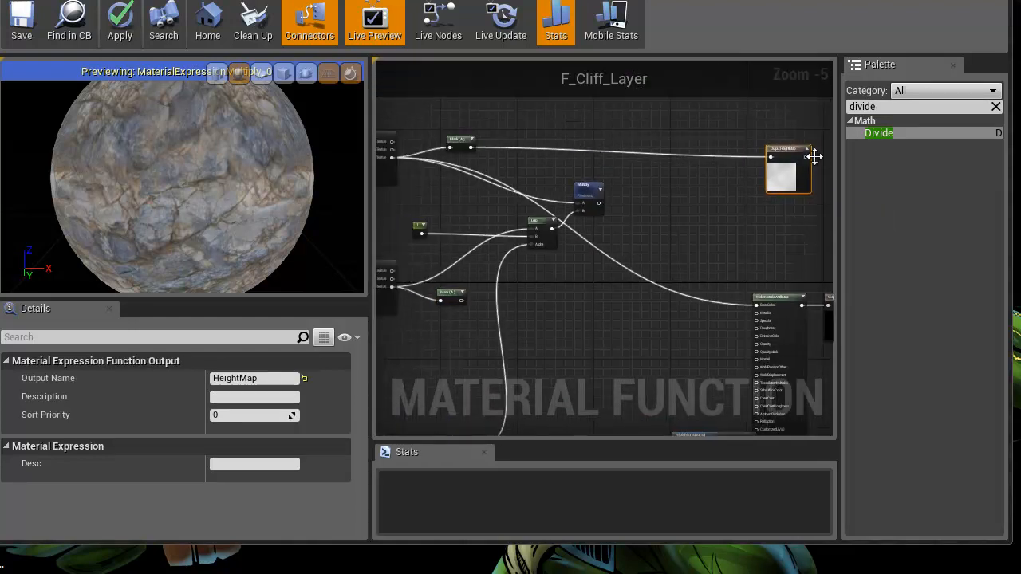
- Move the PixelDepth, BlendDistance input, Divide and Clamp nodes together to just beneath the small-scale texture nodes
right_drag(708, 164, 532, 228)
scroll(606, 227, up, 5)
right_drag(449, 270, 667, 240)
scroll(658, 241, down, 4)
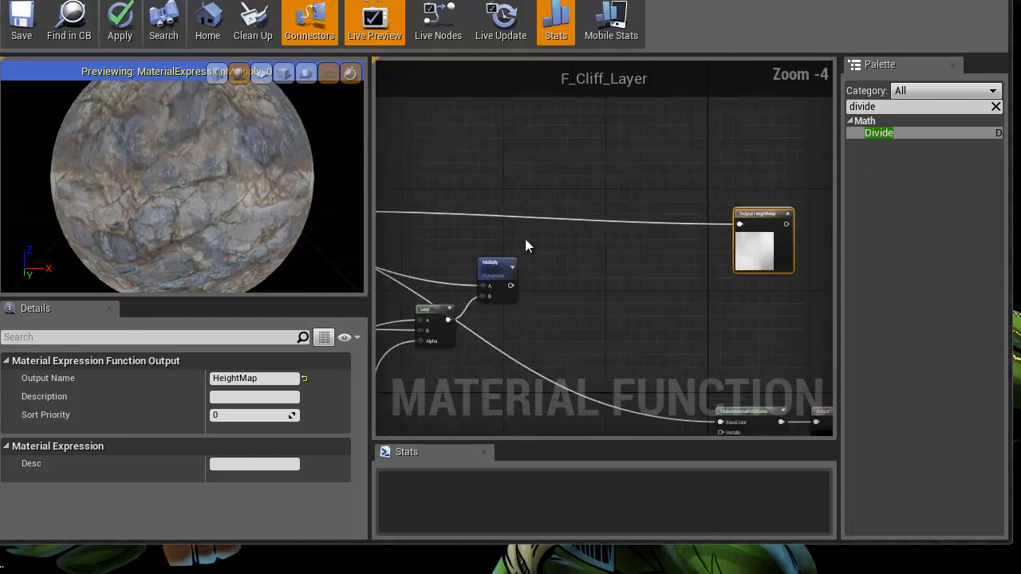
right_drag(563, 244, 652, 213)
right_drag(493, 250, 697, 252)
scroll(533, 185, up, 2)
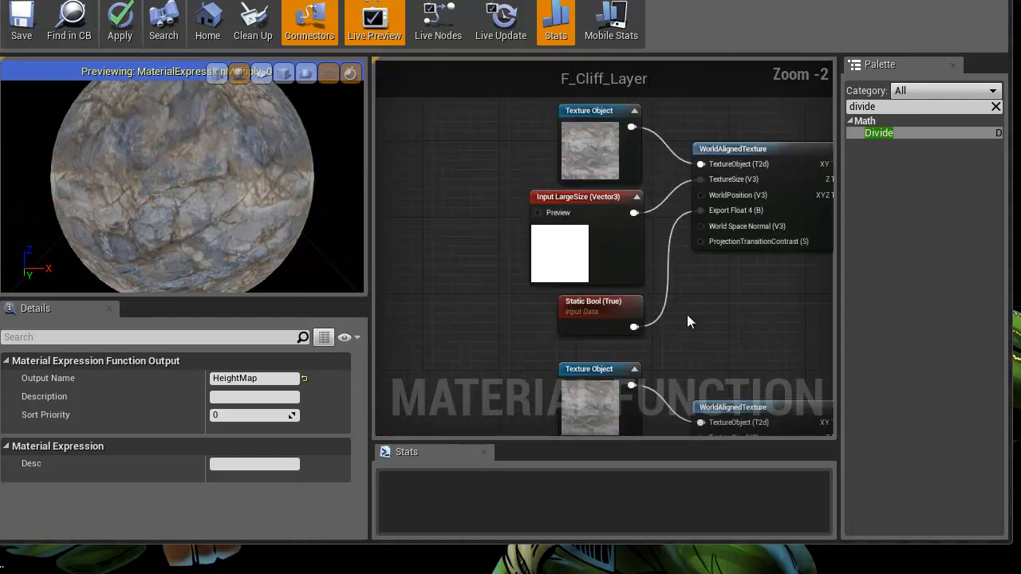
right_drag(717, 354, 528, 170)
scroll(538, 194, down, 4)
right_drag(660, 308, 660, 185)
right_drag(574, 285, 518, 248)
drag(631, 279, 683, 328)
drag(669, 281, 475, 307)
right_drag(451, 244, 478, 296)
drag(451, 288, 559, 202)
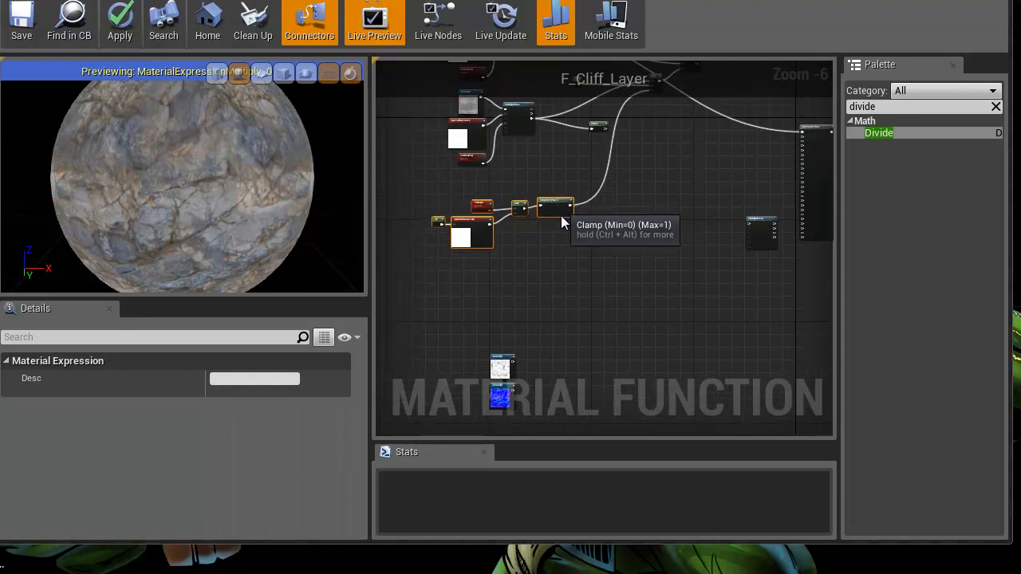
- Examine the two remaining cliff Texture Objects and compare the preview surface up close and further away
right_drag(540, 324, 545, 244)
scroll(520, 310, up, 4)
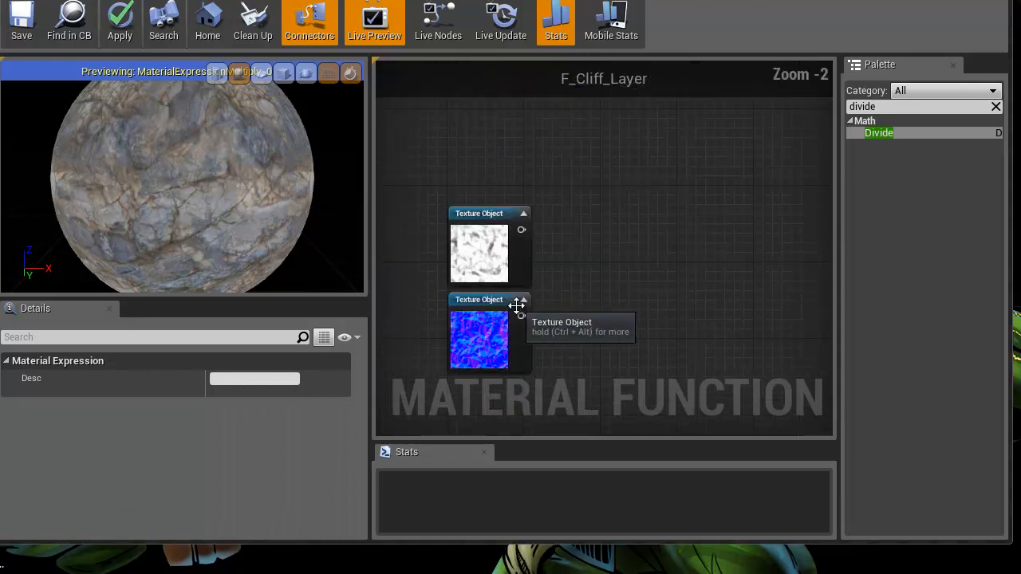
scroll(196, 213, up, 5)
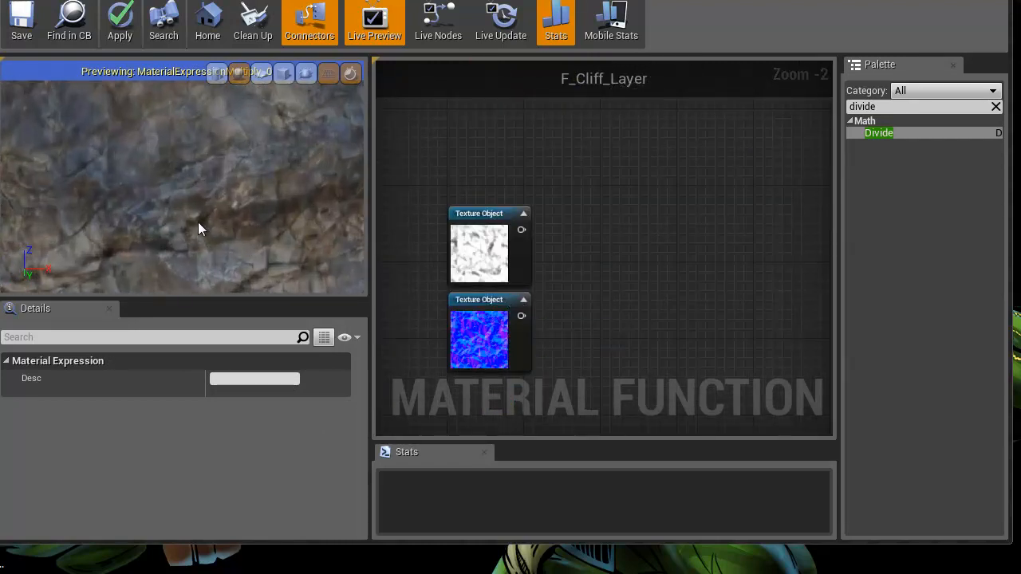
scroll(199, 217, down, 5)
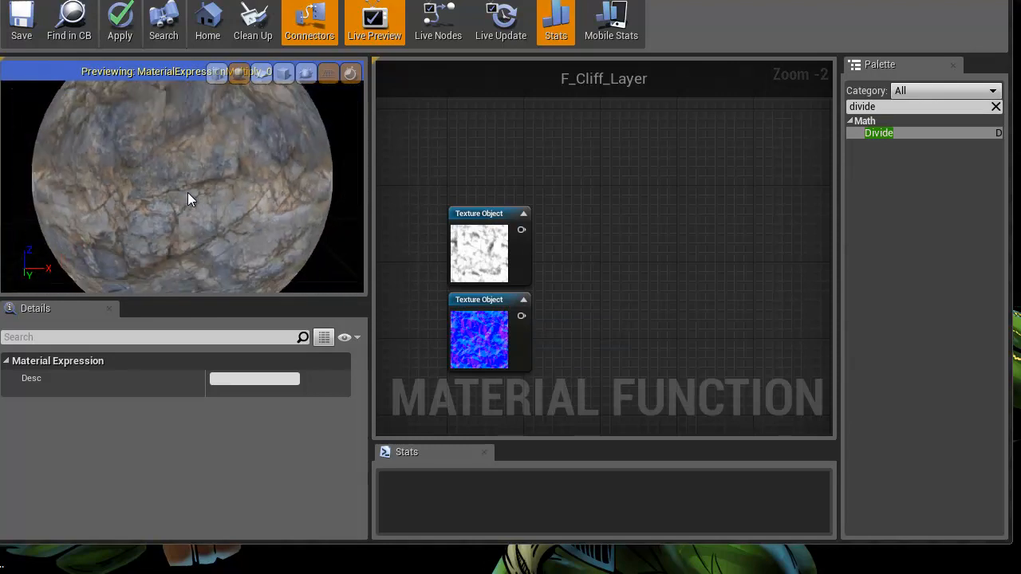
scroll(186, 185, up, 2)
scroll(186, 194, up, 1)
scroll(212, 166, down, 1)
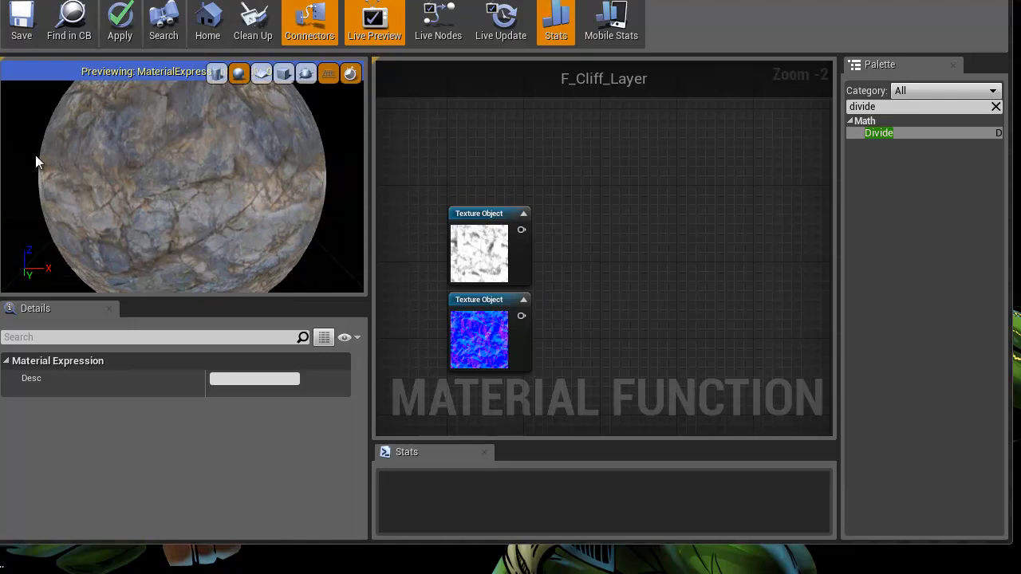
scroll(166, 202, up, 5)
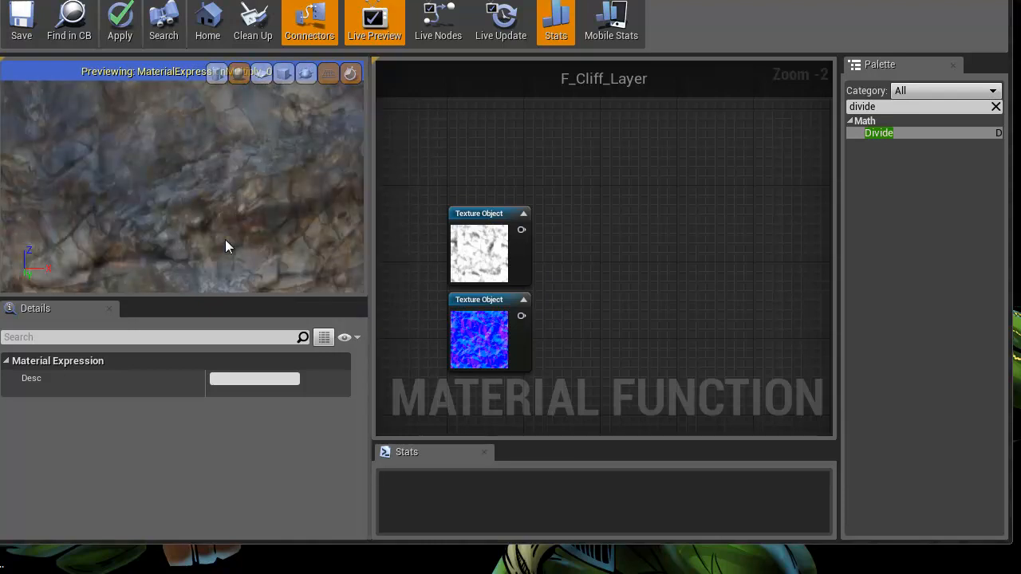
scroll(489, 214, down, 2)
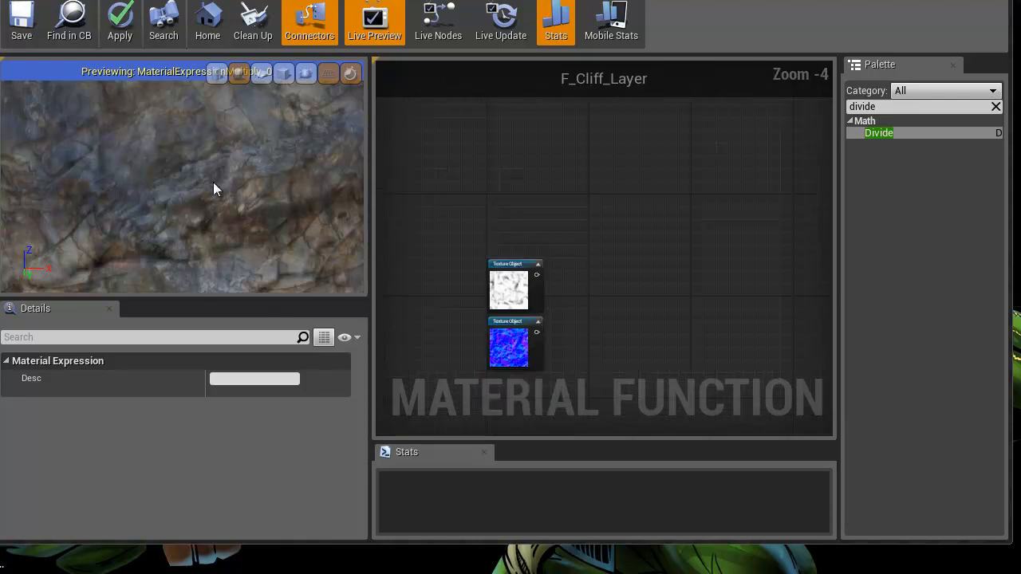
- Group the PixelDepth, BlendDistance, Divide and Clamp nodes in a comment box titled DistanceBlend
scroll(471, 246, down, 4)
mouse_move(475, 244)
right_down()
mouse_move(522, 305)
mouse_move(417, 269)
right_up()
scroll(506, 285, up, 3)
drag(414, 264, 657, 151)
key(c)
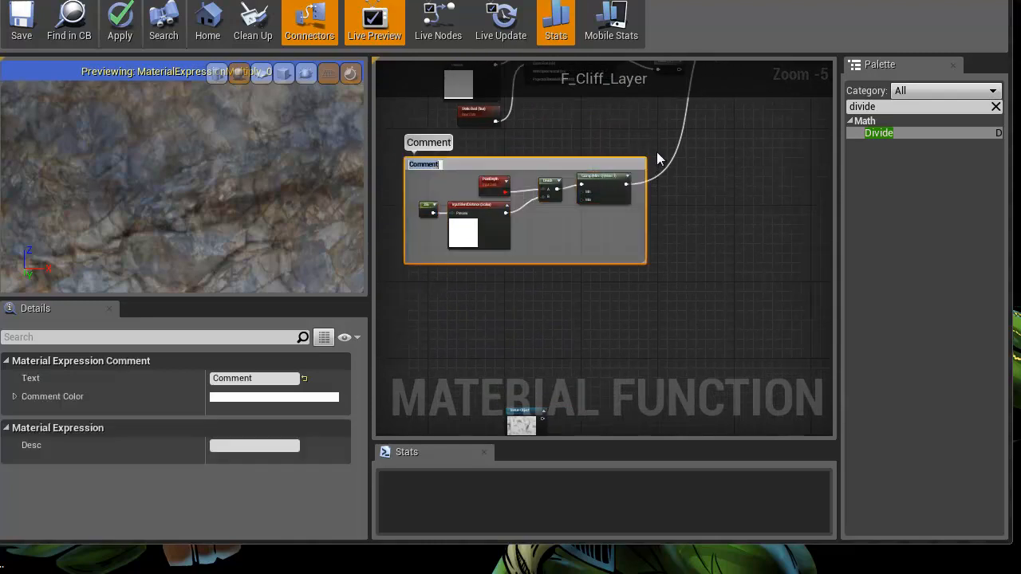
text(DistanceBlend)
key(Return)
- Delete the unused Mask (A) node attached to the small-scale WorldAlignedTexture
right_drag(657, 151, 630, 335)
scroll(593, 340, down, 2)
right_drag(585, 278, 578, 251)
drag(491, 193, 612, 270)
scroll(558, 237, up, 3)
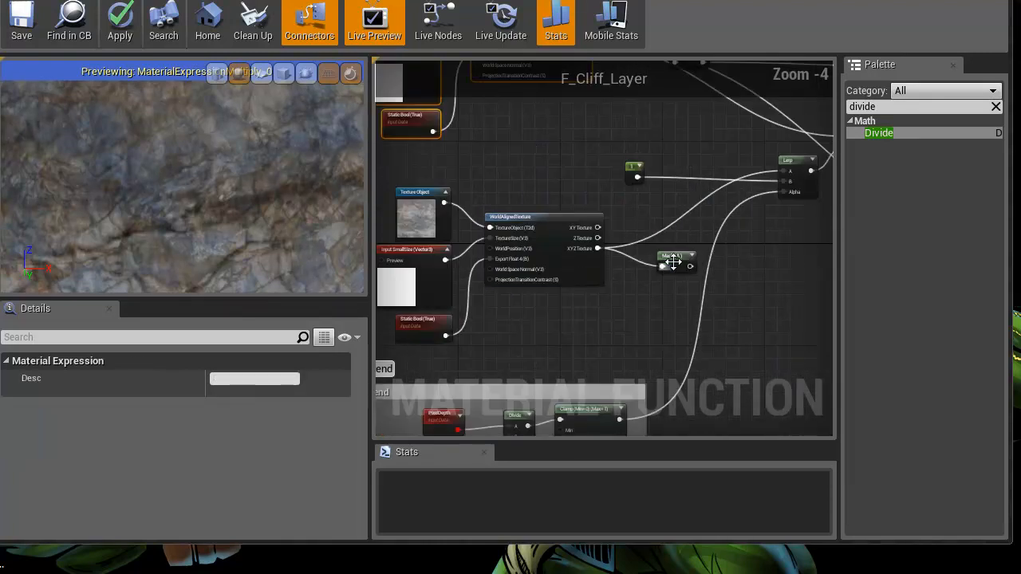
click(667, 270)
key(Delete)
- Group the large-scale texture nodes in a comment box titled LargeSize
right_drag(504, 137, 549, 284)
drag(425, 300, 686, 129)
key(c)
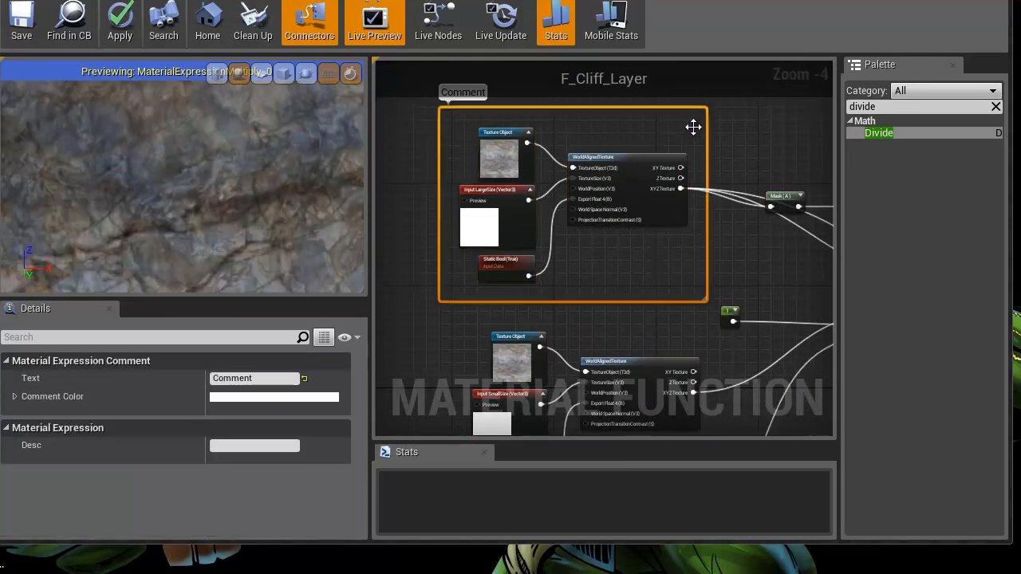
text(LargeSize)
key(Return)
- Group the small-scale texture nodes in a comment box titled SmallSize and clear the selection
right_drag(611, 325, 570, 121)
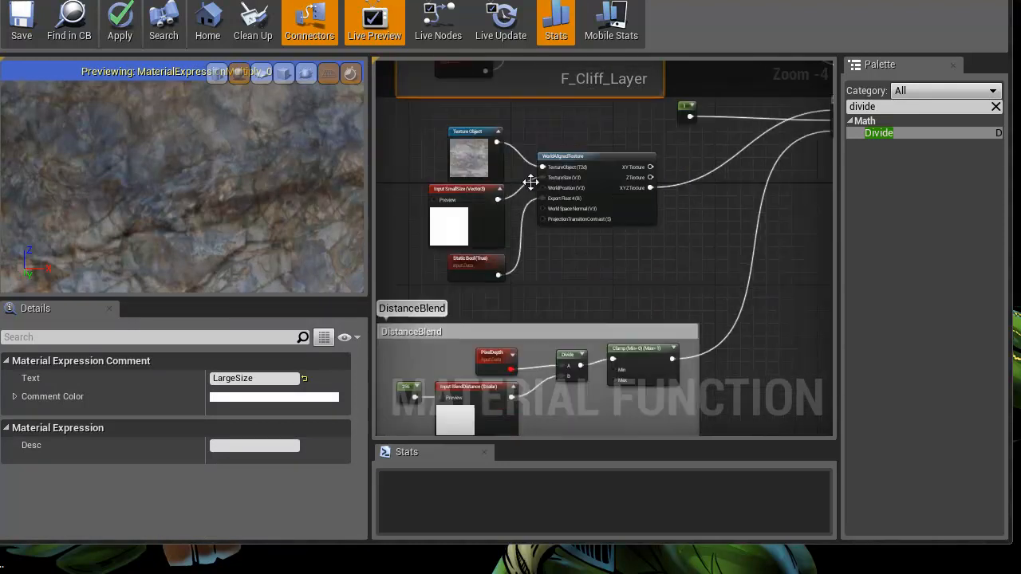
drag(396, 285, 662, 123)
key(c)
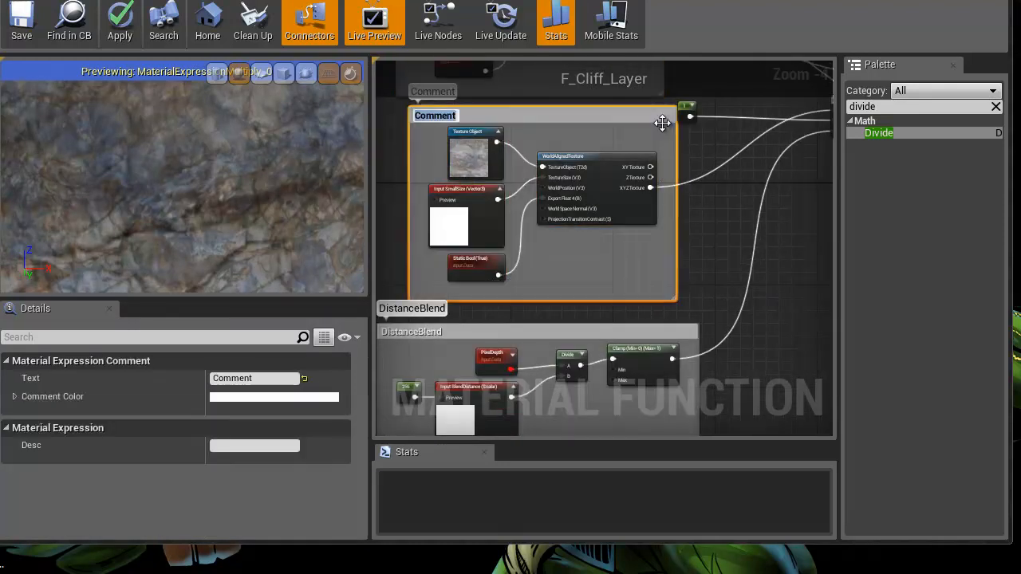
text(SmallSize)
key(Return)
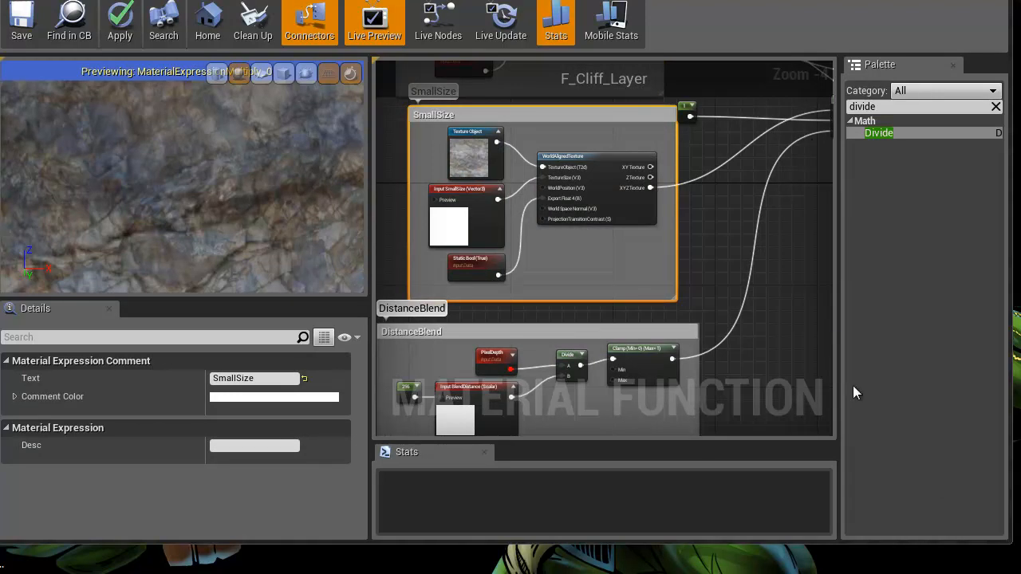
right_click(734, 367)
click(703, 295)
- Move the greyscale Texture Object away from the normal-map one and pull WorldAlignedNormal clear of the material attributes node
right_drag(715, 295, 679, 180)
scroll(629, 283, down, 3)
right_drag(579, 330, 547, 204)
scroll(542, 244, up, 1)
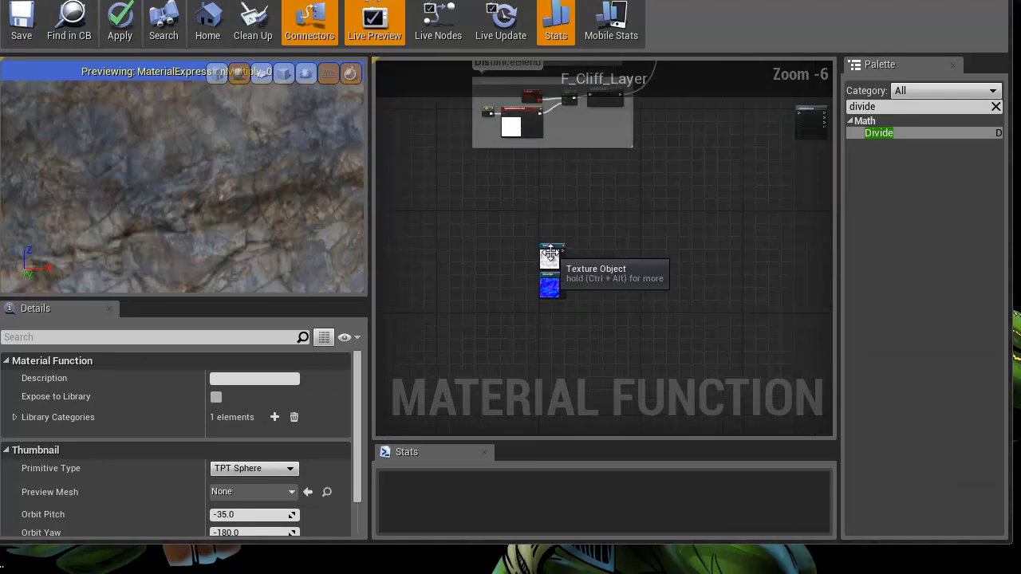
drag(544, 246, 463, 253)
right_drag(687, 177, 589, 258)
scroll(640, 211, up, 4)
right_drag(663, 210, 413, 242)
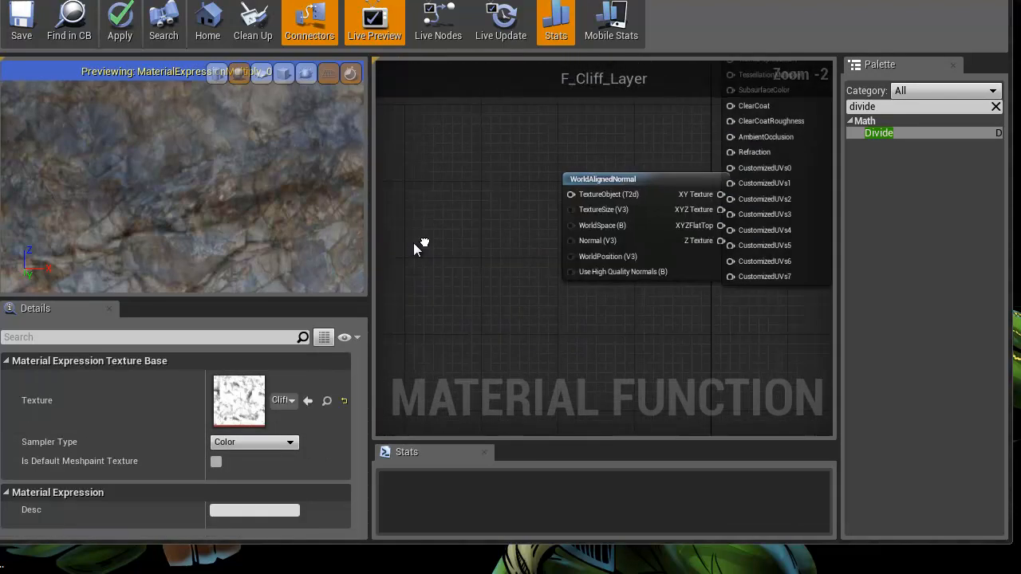
drag(604, 185, 485, 291)
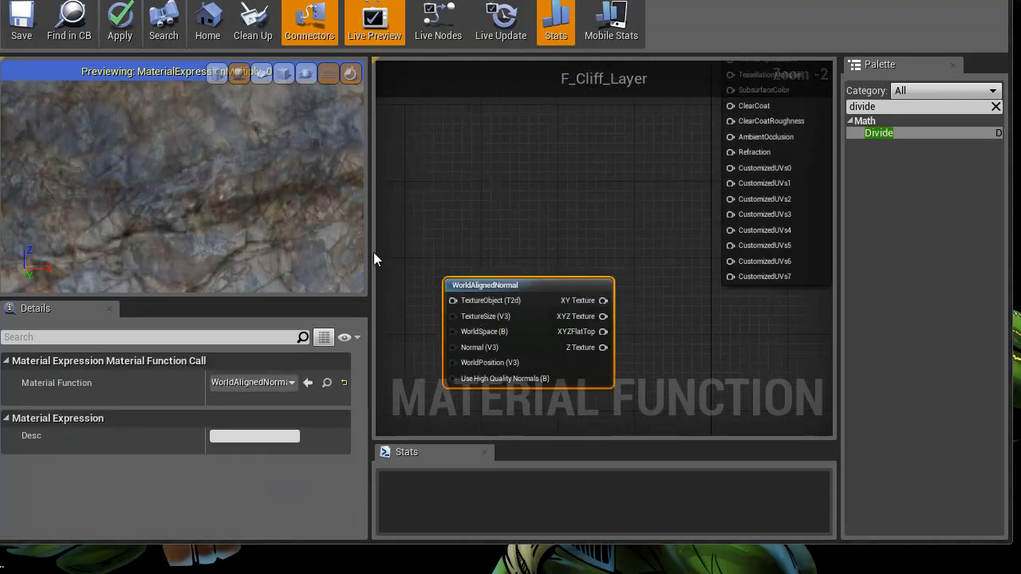
- Place WorldAlignedNormal beside the normal-map Texture Object and connect the texture to its TextureObject input
drag(370, 258, 142, 263)
scroll(346, 235, down, 3)
right_drag(346, 229, 590, 195)
drag(675, 155, 426, 339)
drag(288, 316, 461, 396)
drag(433, 348, 413, 269)
right_drag(320, 308, 331, 321)
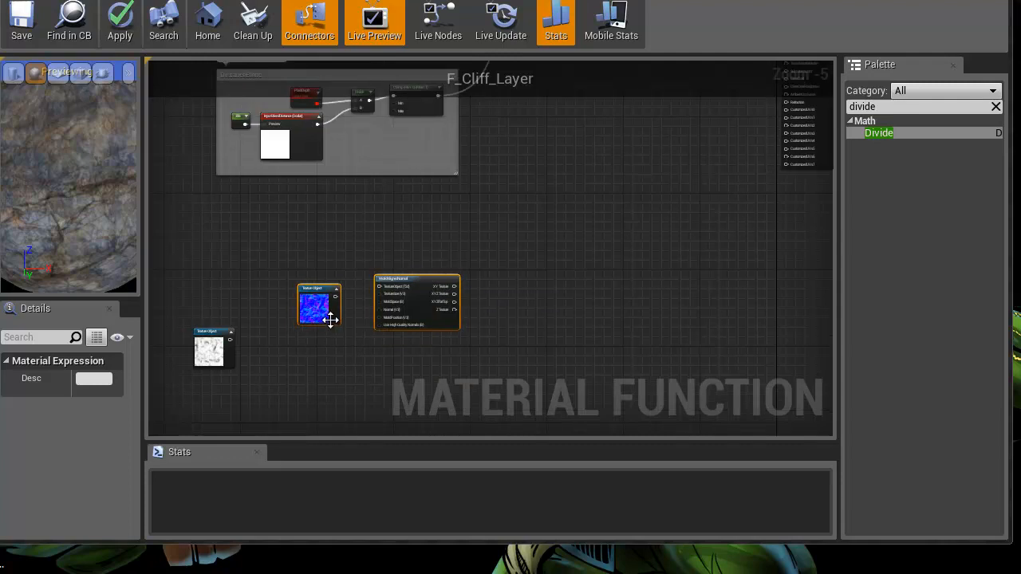
scroll(331, 321, up, 4)
drag(343, 266, 445, 243)
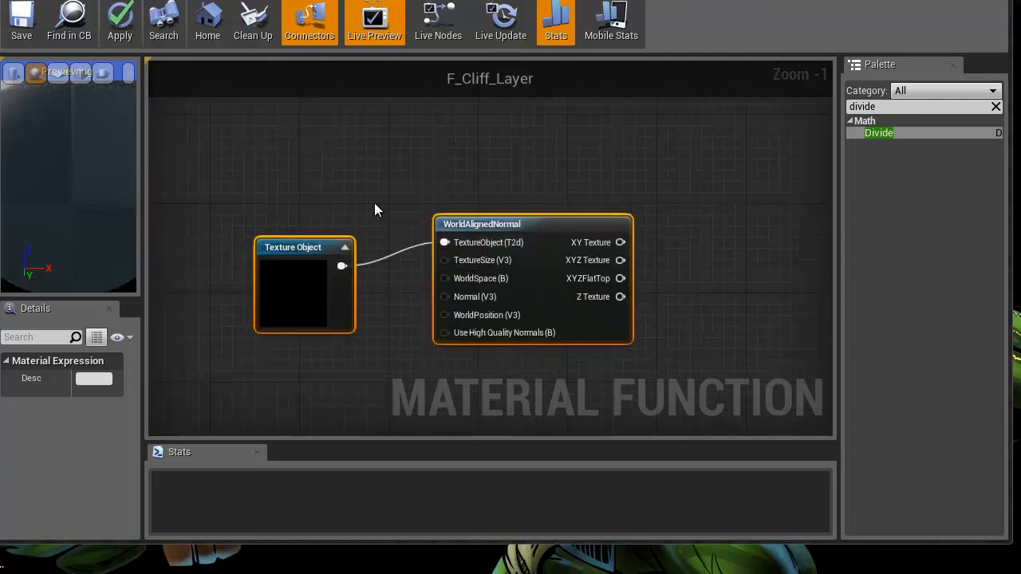
- Move the Input SmallSize node out of the SmallSize comment box into the empty space beside it
scroll(404, 191, down, 3)
right_drag(361, 198, 454, 276)
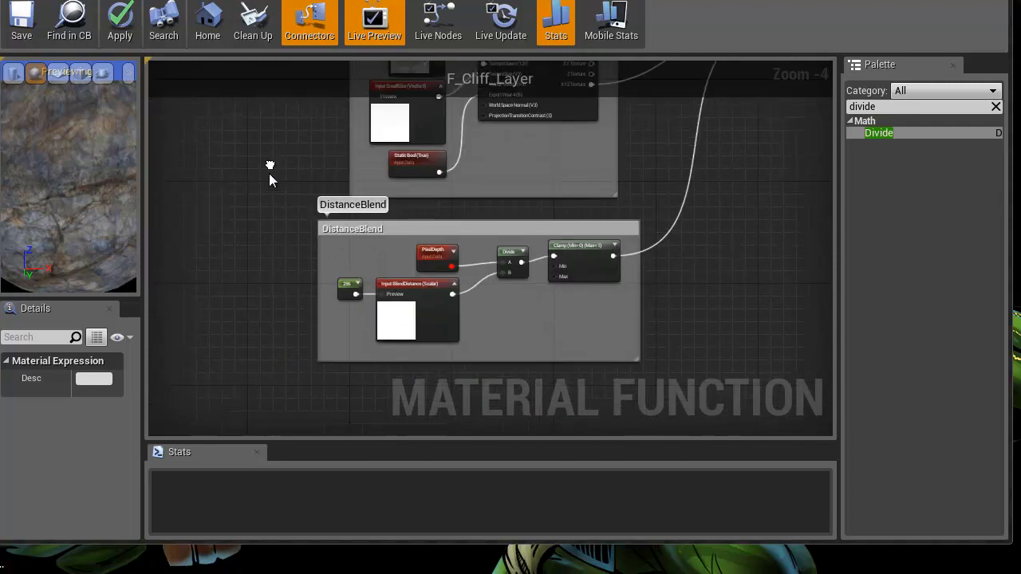
right_drag(269, 173, 290, 218)
drag(422, 152, 269, 144)
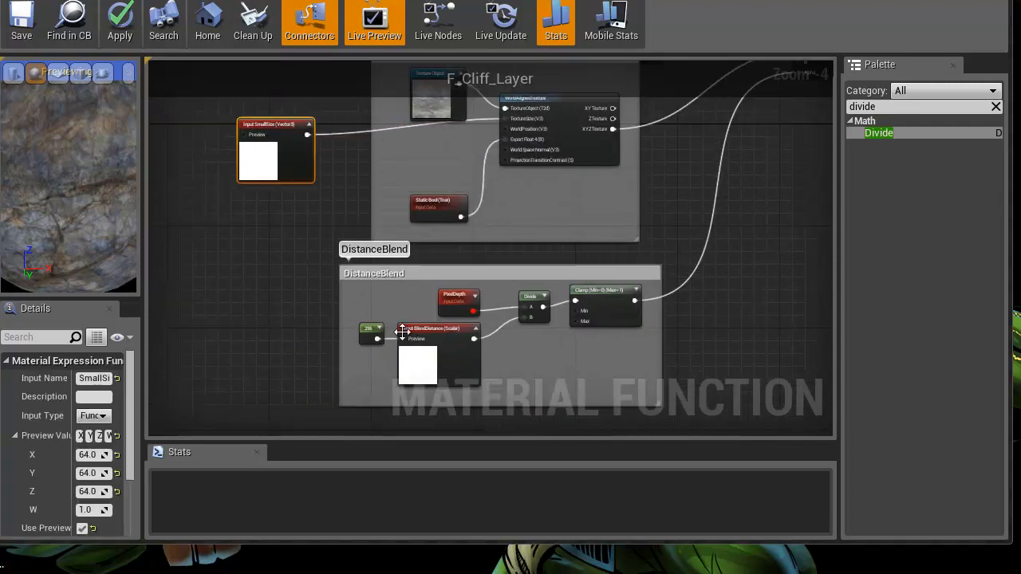
drag(437, 339, 279, 334)
right_drag(292, 257, 440, 230)
scroll(436, 240, up, 2)
drag(569, 292, 295, 322)
drag(311, 303, 320, 305)
drag(295, 269, 676, 301)
- Move the Input LargeSize node out of the LargeSize comment box, above the Input SmallSize node
right_drag(416, 156, 338, 381)
scroll(413, 290, down, 3)
scroll(431, 303, up, 3)
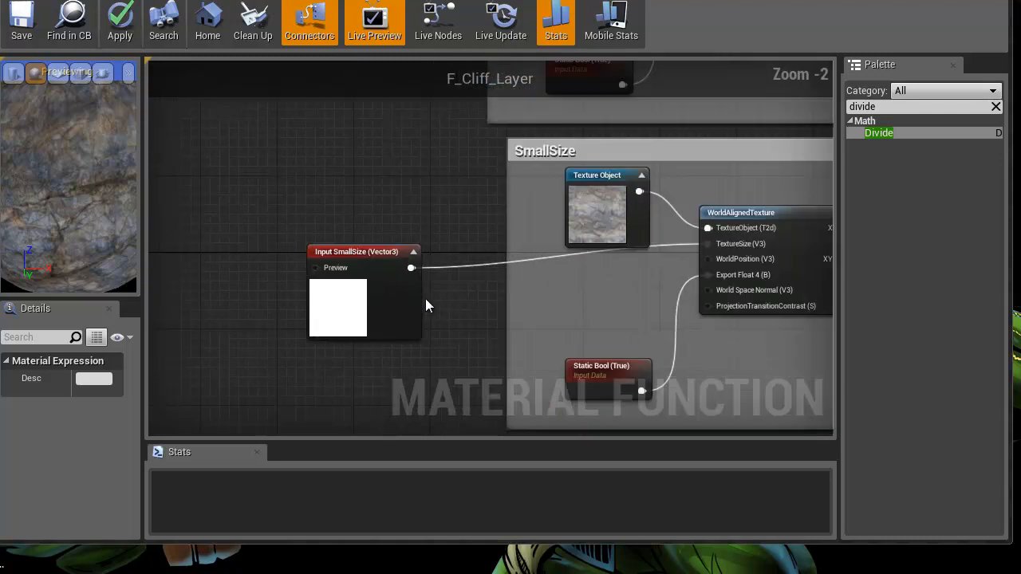
click(383, 263)
scroll(398, 280, down, 3)
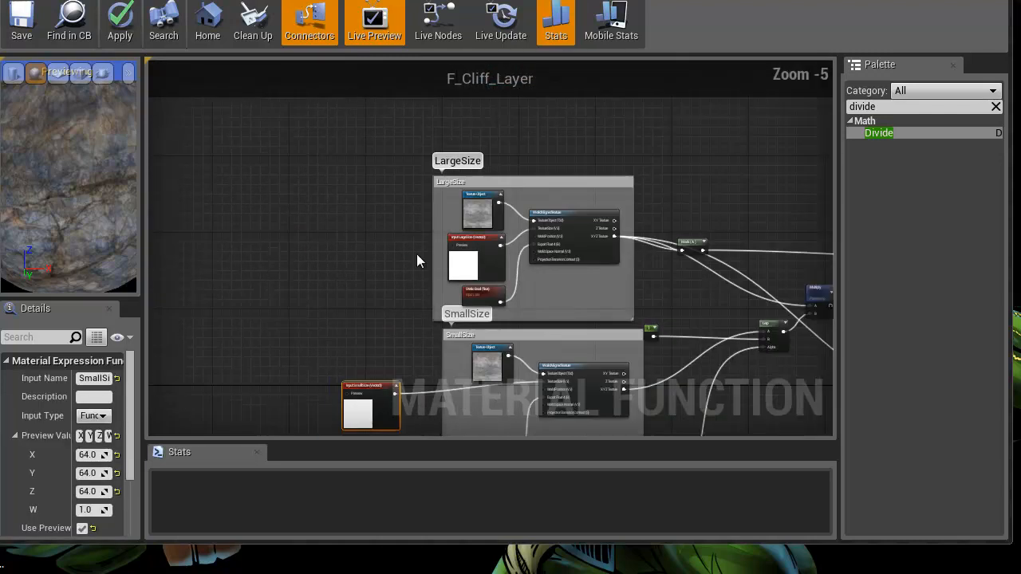
drag(472, 241, 365, 240)
- Connect the LargeSize input to the TextureSize input of the WorldAlignedNormal node
right_drag(376, 353, 318, 151)
scroll(311, 191, down, 4)
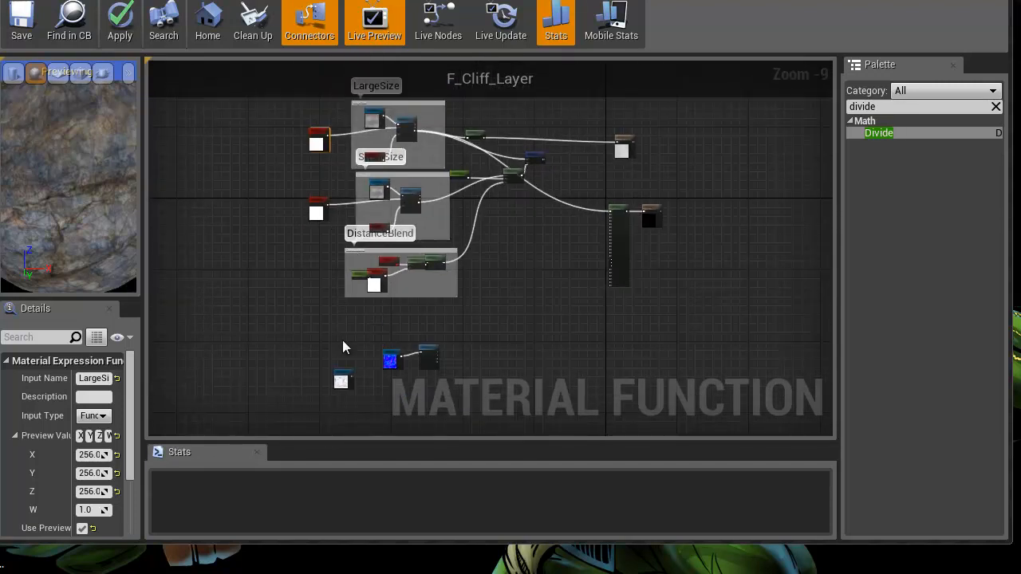
scroll(342, 348, up, 8)
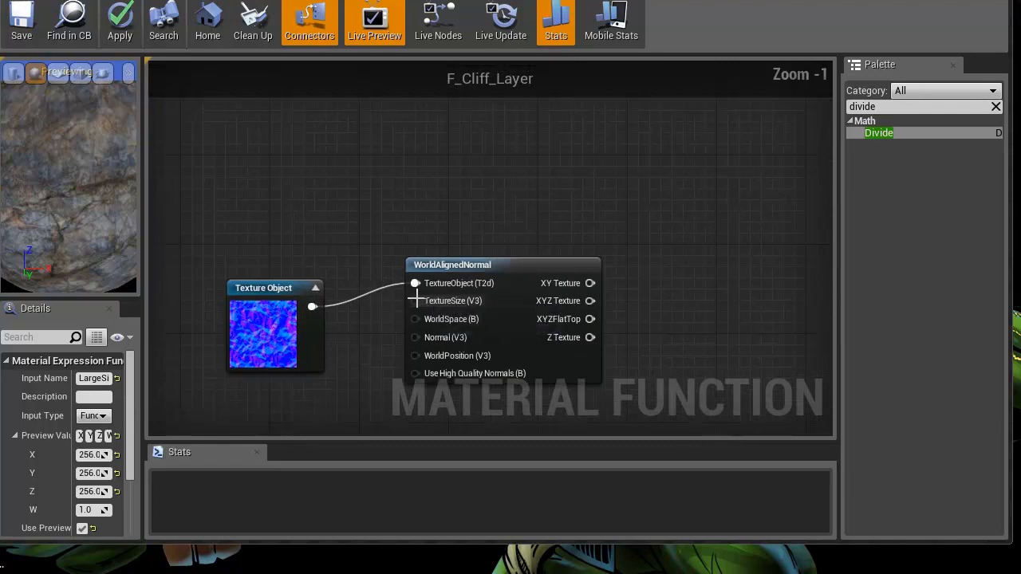
right_drag(419, 300, 240, 148)
right_drag(258, 327, 266, 274)
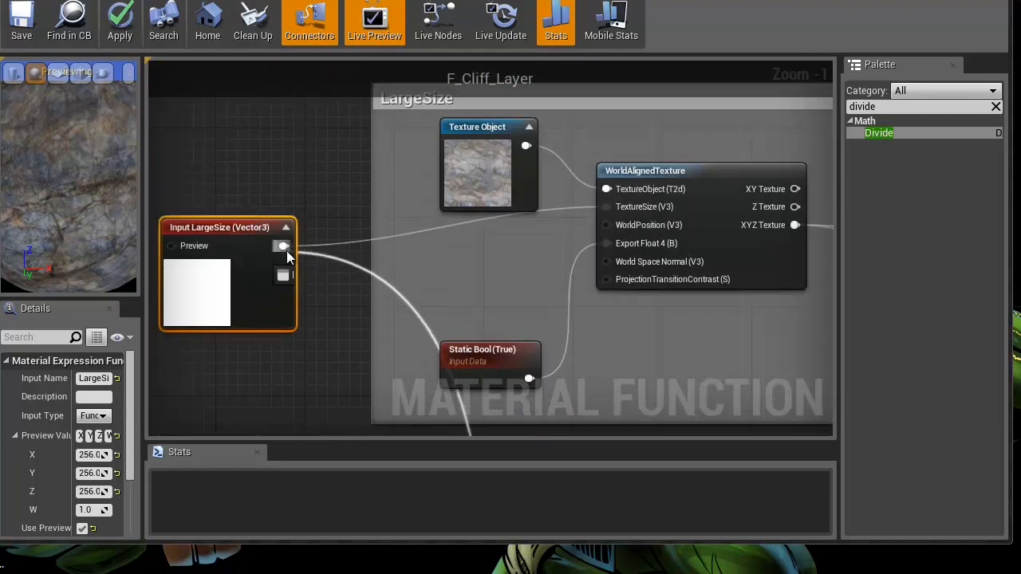
drag(281, 245, 280, 246)
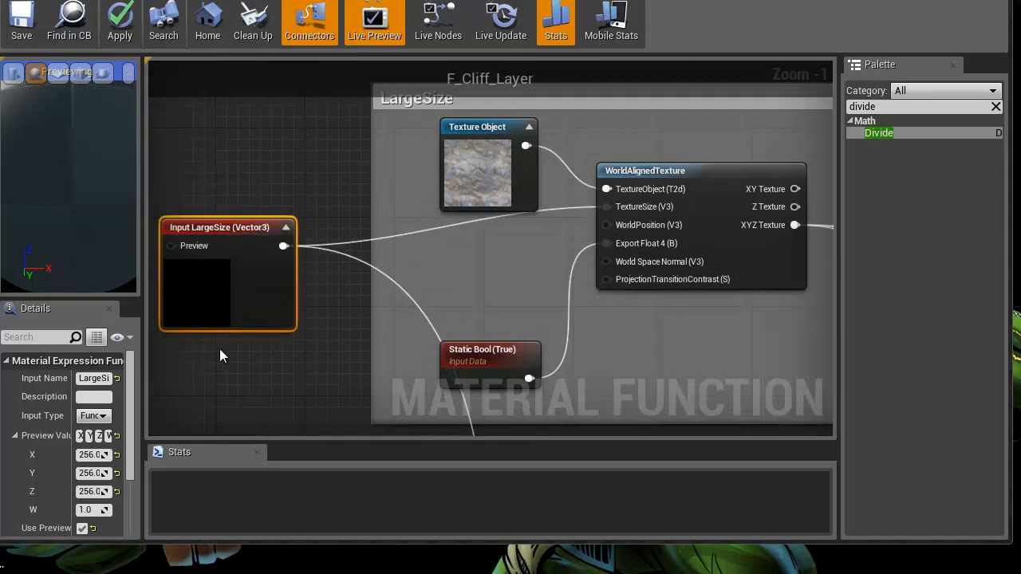
- Reposition the Input LargeSize node slightly up and left to straighten its wire to the large-scale WorldAlignedTexture
right_drag(239, 284, 394, 254)
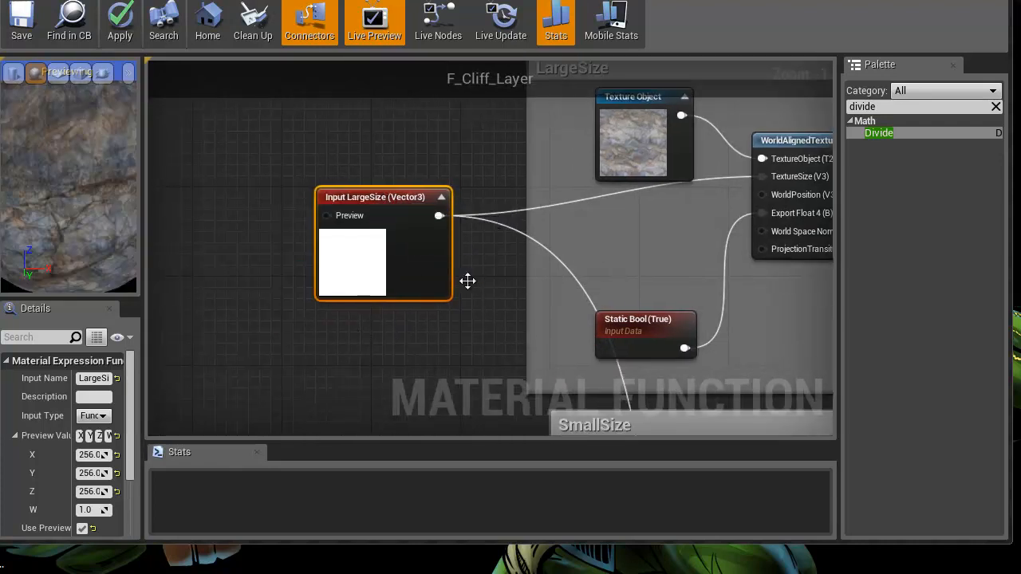
right_drag(458, 303, 442, 232)
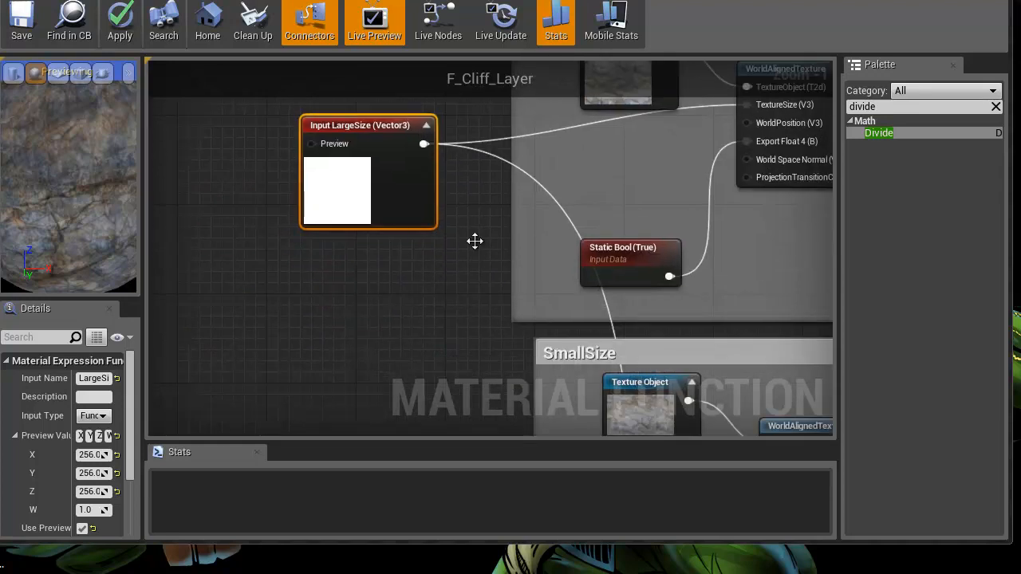
right_drag(383, 174, 374, 220)
drag(364, 213, 337, 171)
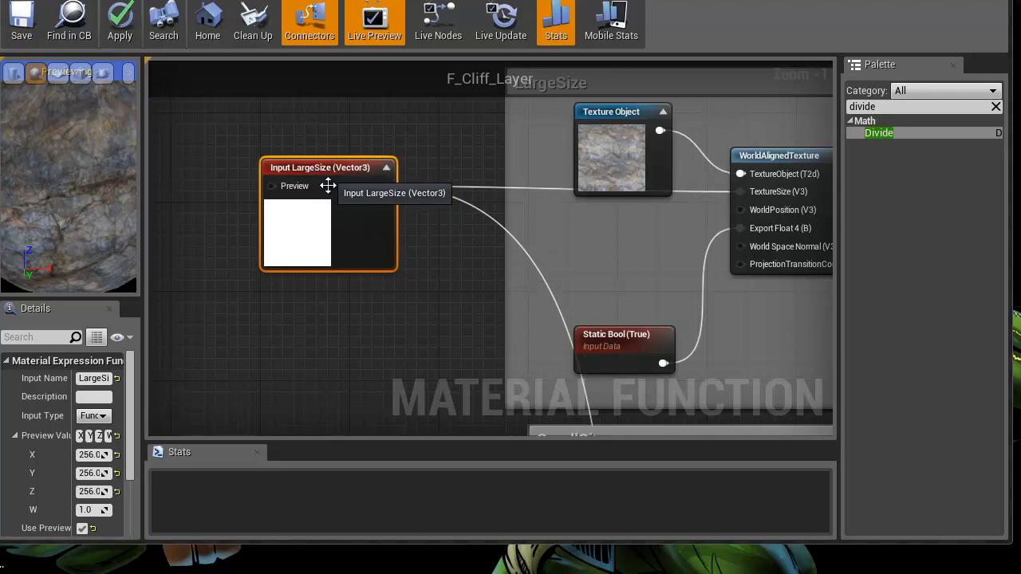
- Try giving a duplicate of the LargeSize function input the same name, LargeSize, and delete the duplicate
right_drag(331, 329, 332, 303)
key(ctrl+w)
drag(429, 202, 358, 277)
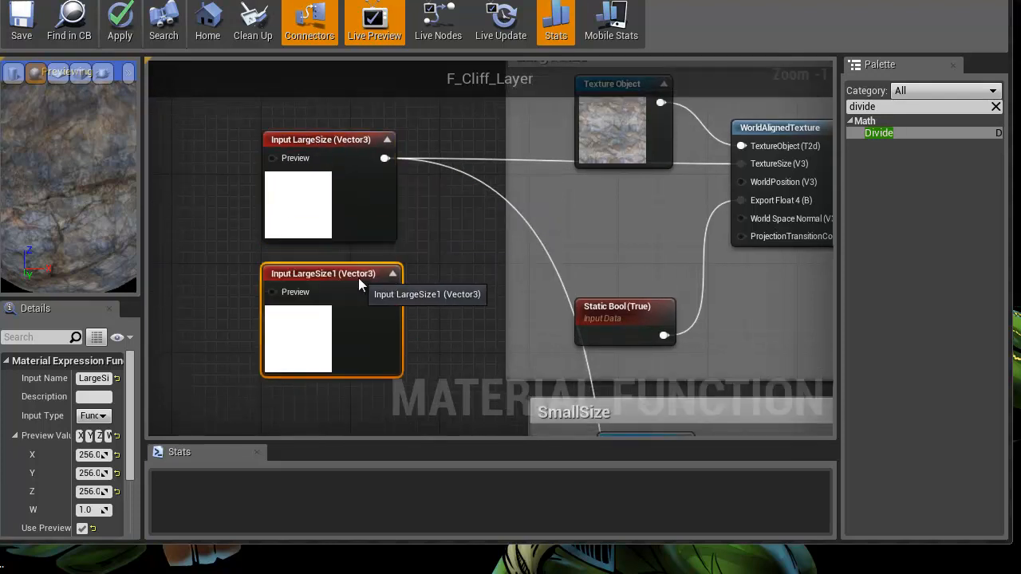
drag(144, 405, 248, 403)
click(188, 379)
text(Larg)
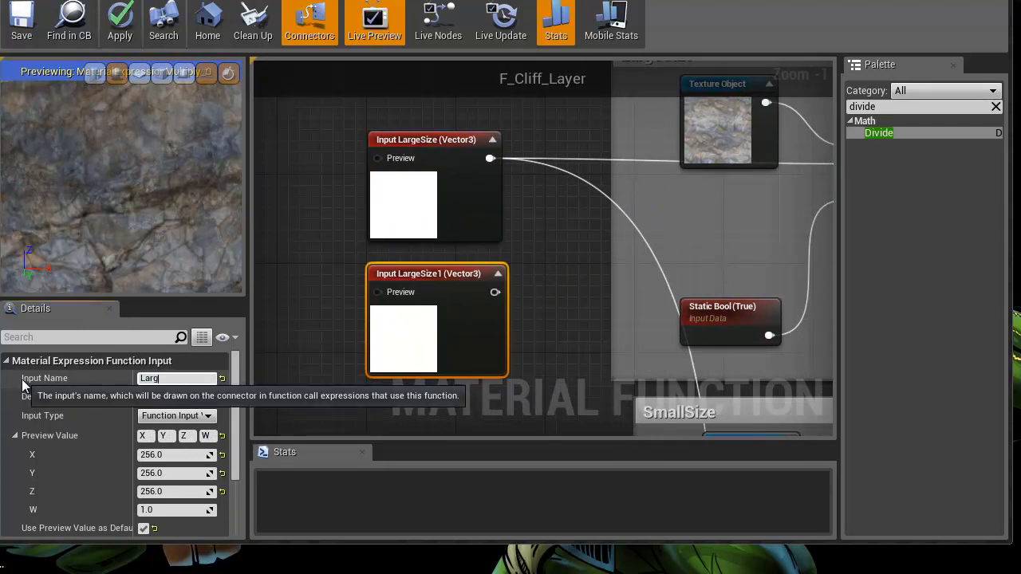
text(eSize)
key(Return)
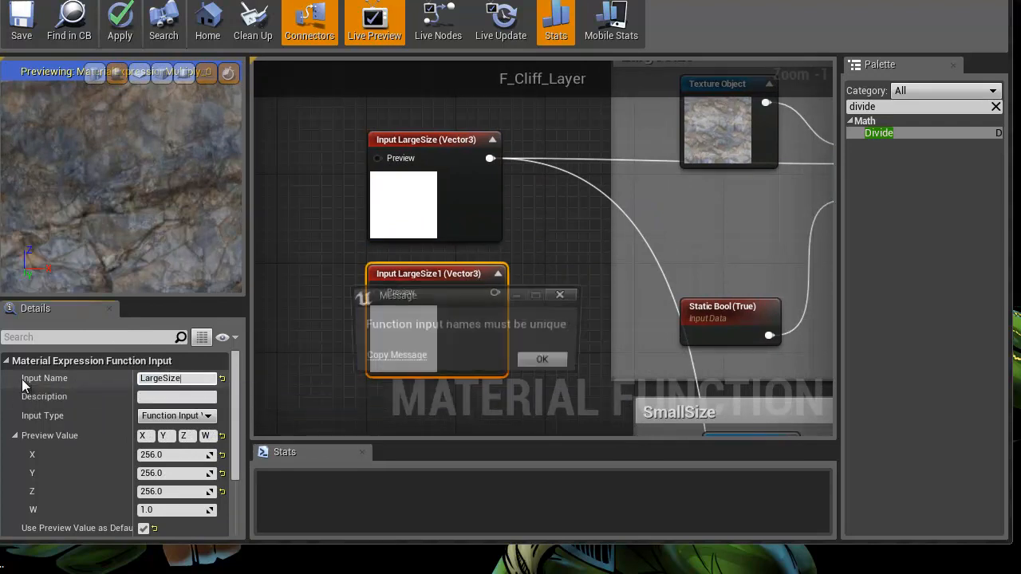
click(546, 363)
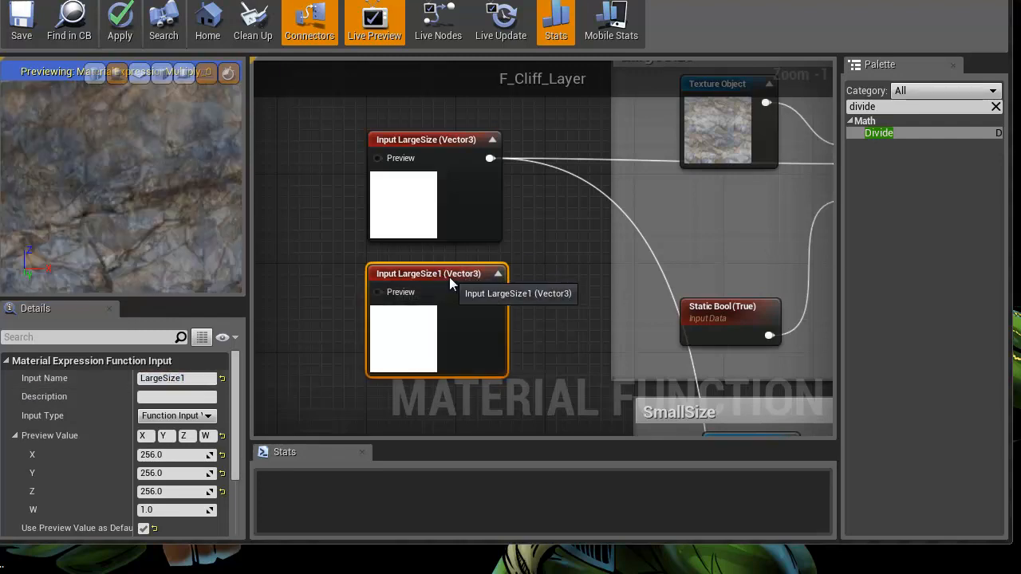
key(Delete)
click(588, 373)
- Move the normal-map Texture Object farther from the WorldAlignedNormal node to widen the gap between them
scroll(430, 180, down, 5)
mouse_move(404, 173)
right_down()
mouse_move(415, 85)
mouse_move(405, 63)
right_up()
right_drag(484, 367, 451, 271)
scroll(451, 278, up, 3)
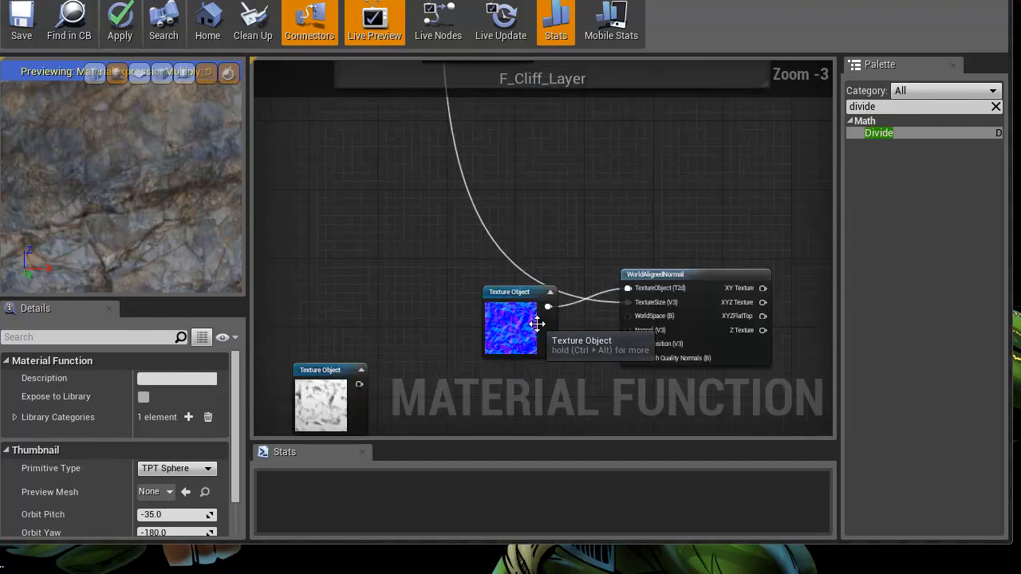
click(518, 291)
drag(519, 290, 433, 289)
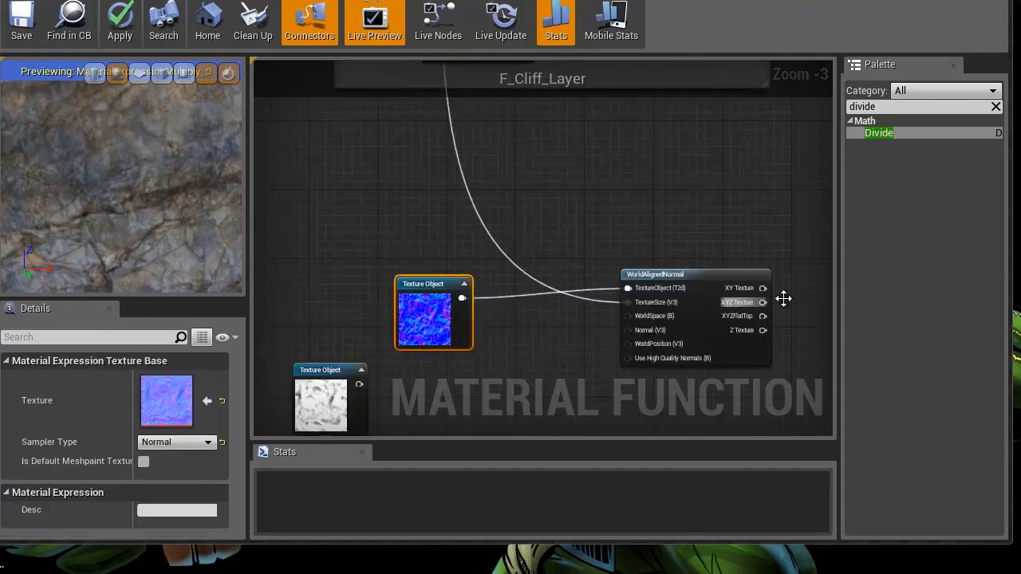
- Duplicate the normal-map Texture Object with its WorldAlignedNormal node and place the copies below the originals
right_drag(636, 322, 650, 267)
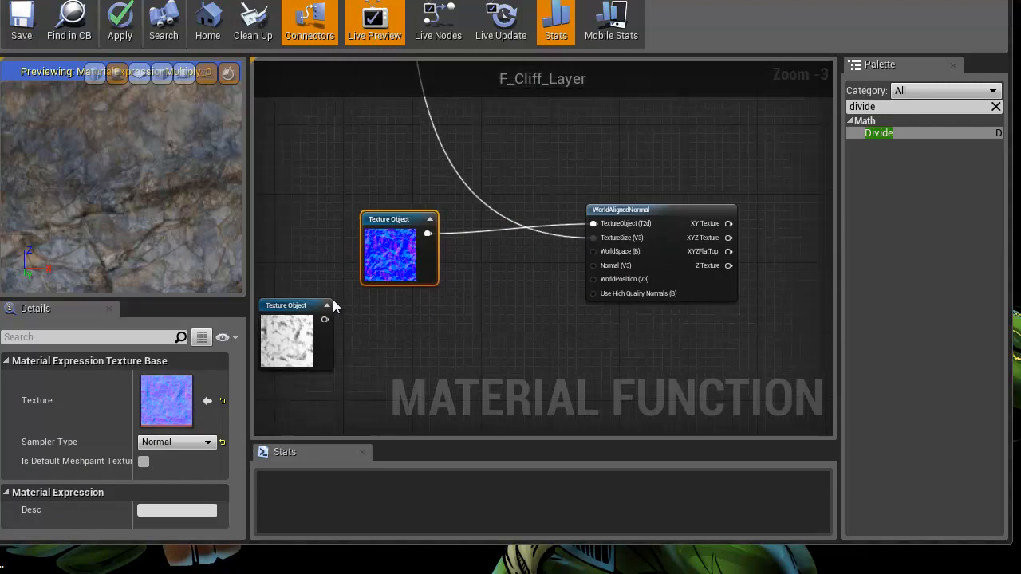
drag(397, 320, 721, 173)
key(ctrl+c)
key(ctrl+v)
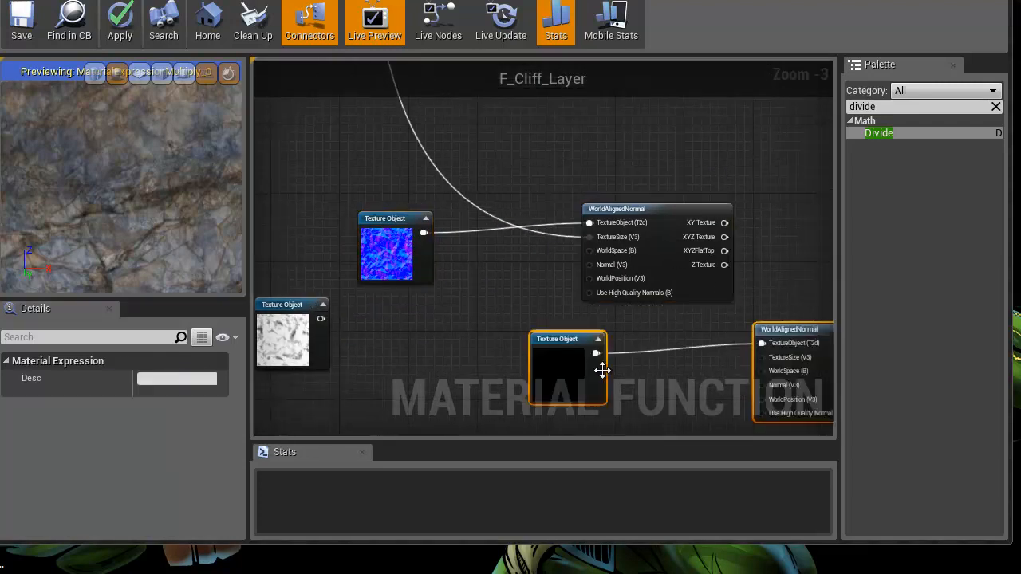
right_drag(636, 338, 564, 180)
drag(741, 171, 561, 223)
drag(509, 251, 378, 232)
- Connect the SmallSize input to the TextureSize input of the duplicated WorldAlignedNormal node
scroll(325, 189, down, 4)
scroll(361, 269, up, 5)
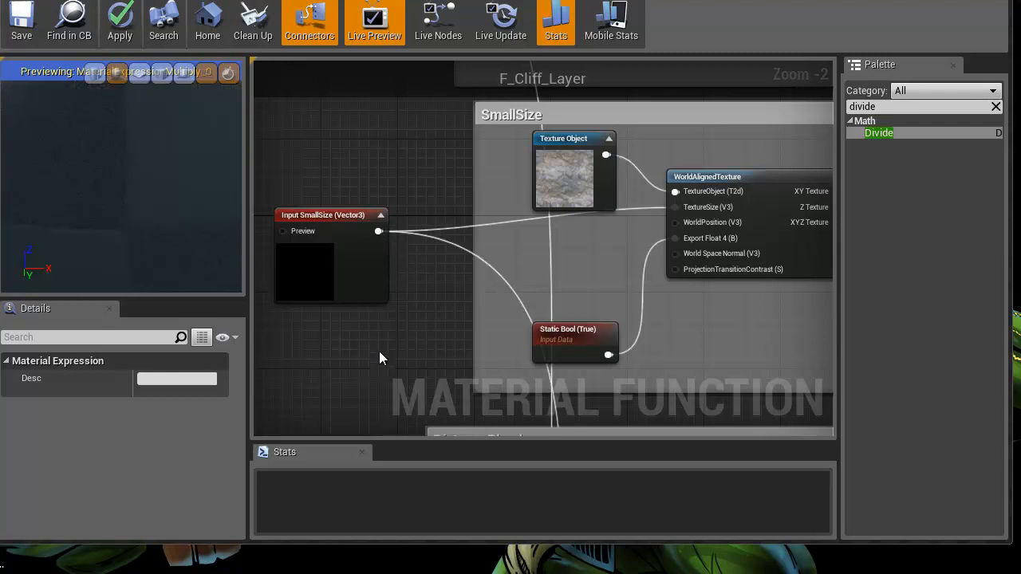
right_drag(403, 351, 398, 202)
scroll(398, 202, down, 3)
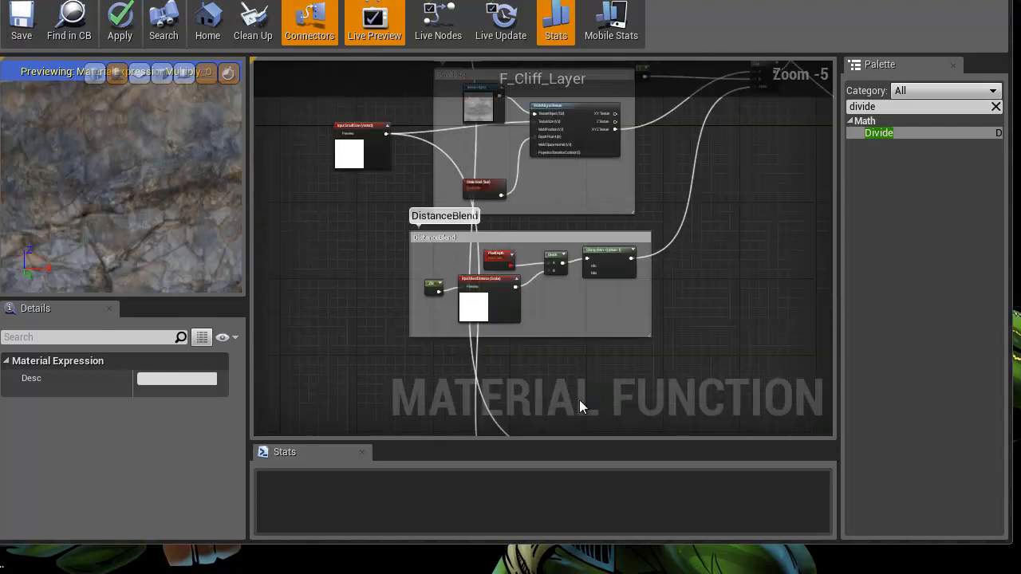
- Move both normal-map Texture Objects closer to their respective WorldAlignedNormal nodes
right_drag(579, 401, 556, 151)
scroll(593, 277, up, 3)
right_drag(526, 261, 635, 322)
drag(293, 198, 415, 184)
scroll(465, 291, up, 2)
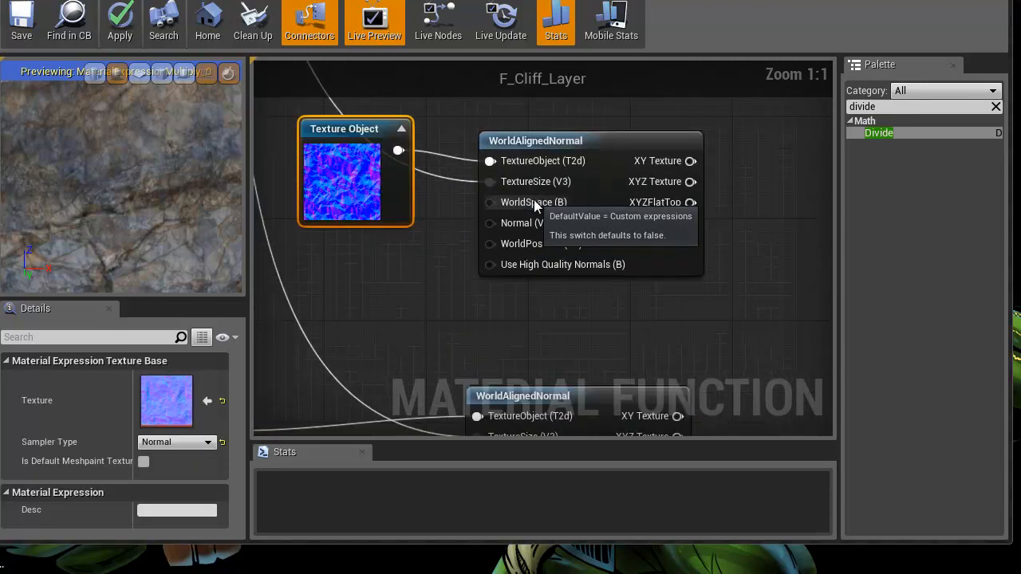
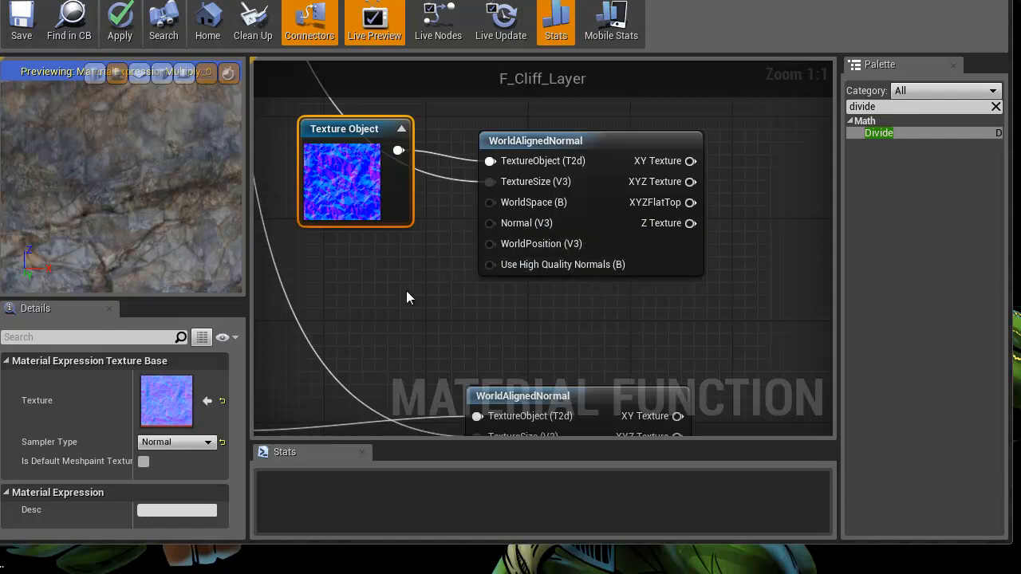
scroll(417, 237, down, 4)
drag(290, 293, 365, 294)
- Add a Lerp node beside the two WorldAlignedNormal nodes, leaving space for their connections
right_drag(410, 264, 311, 291)
right_drag(521, 245, 493, 226)
scroll(502, 329, down, 3)
scroll(492, 226, up, 2)
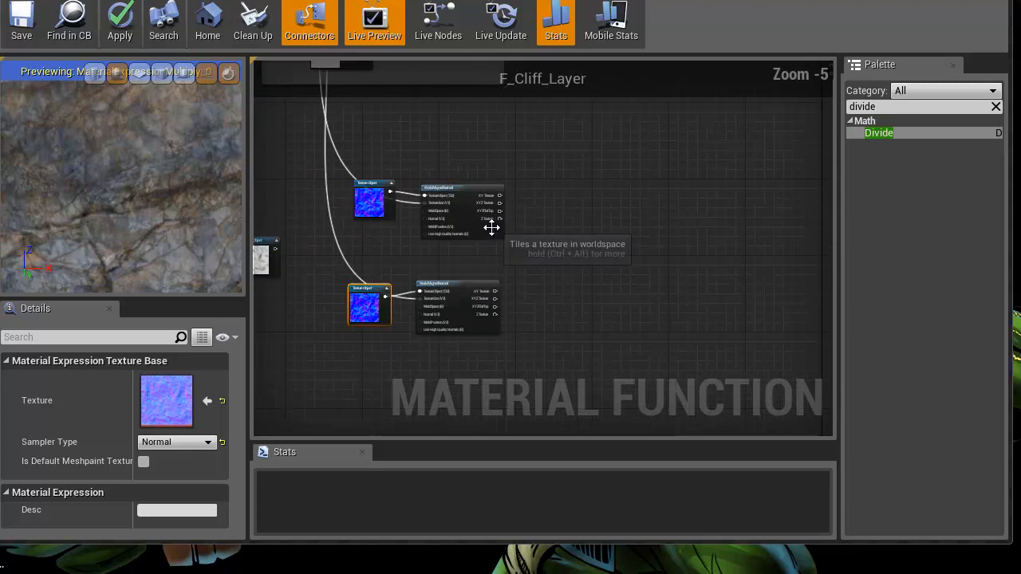
click(564, 222)
click(567, 227)
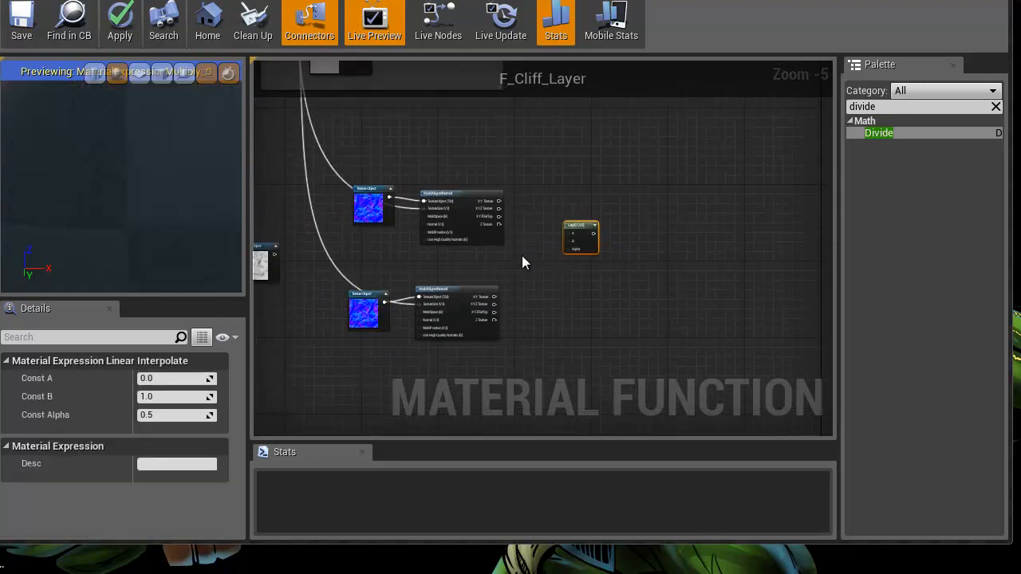
scroll(523, 255, up, 5)
right_drag(543, 238, 438, 228)
scroll(512, 206, down, 3)
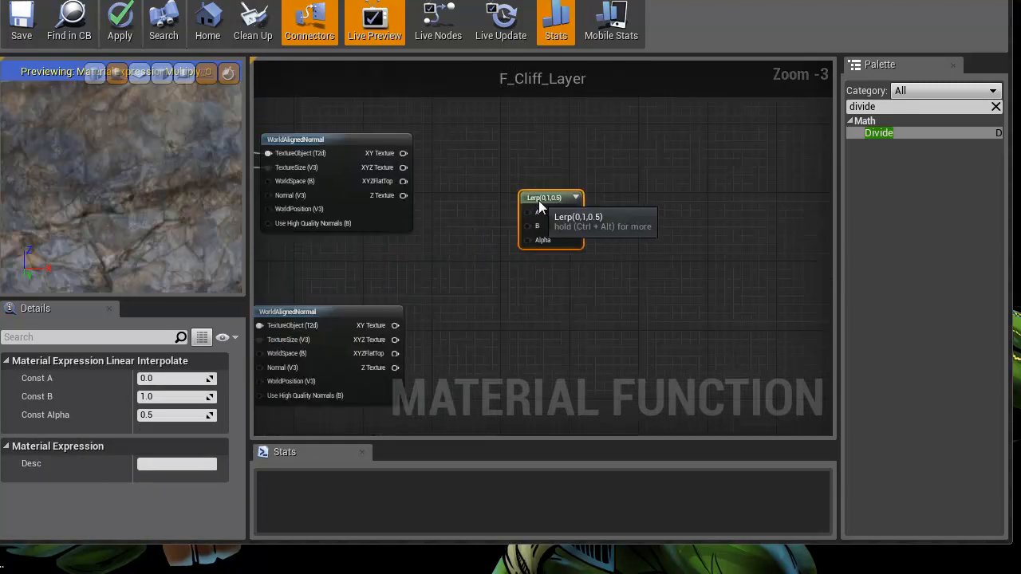
drag(539, 206, 563, 209)
scroll(468, 207, up, 3)
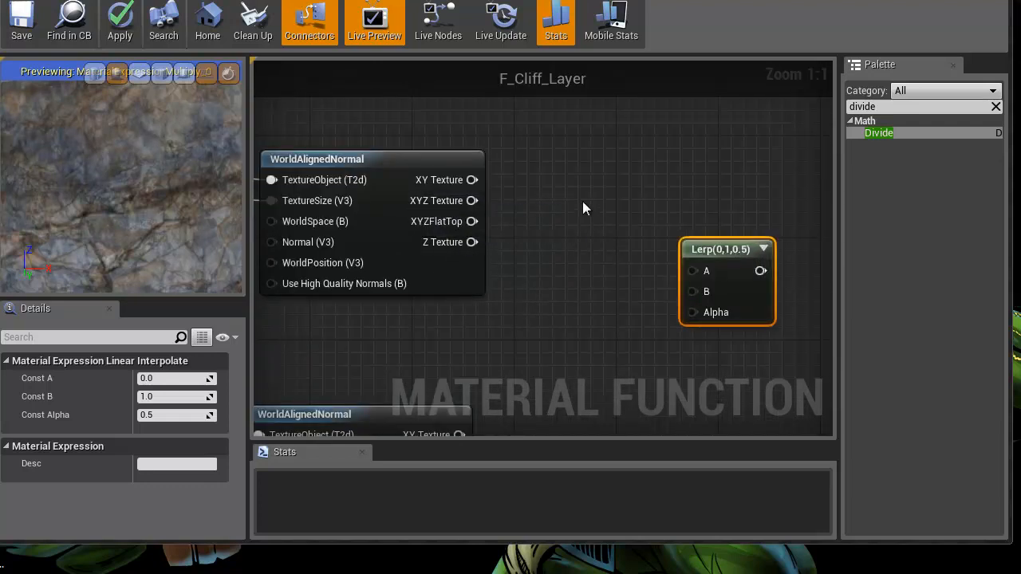
scroll(582, 208, down, 6)
scroll(507, 207, up, 1)
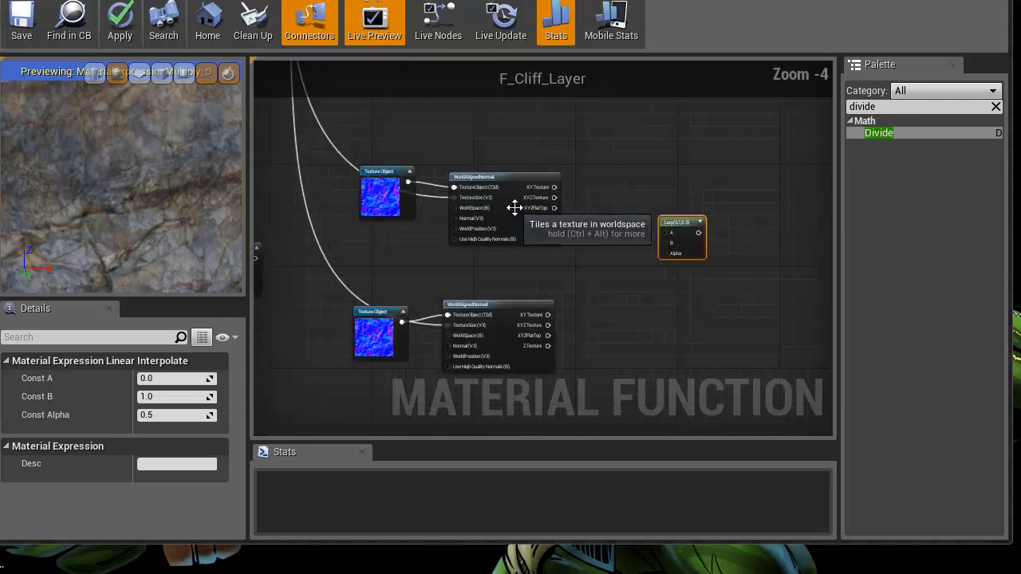
scroll(570, 256, up, 4)
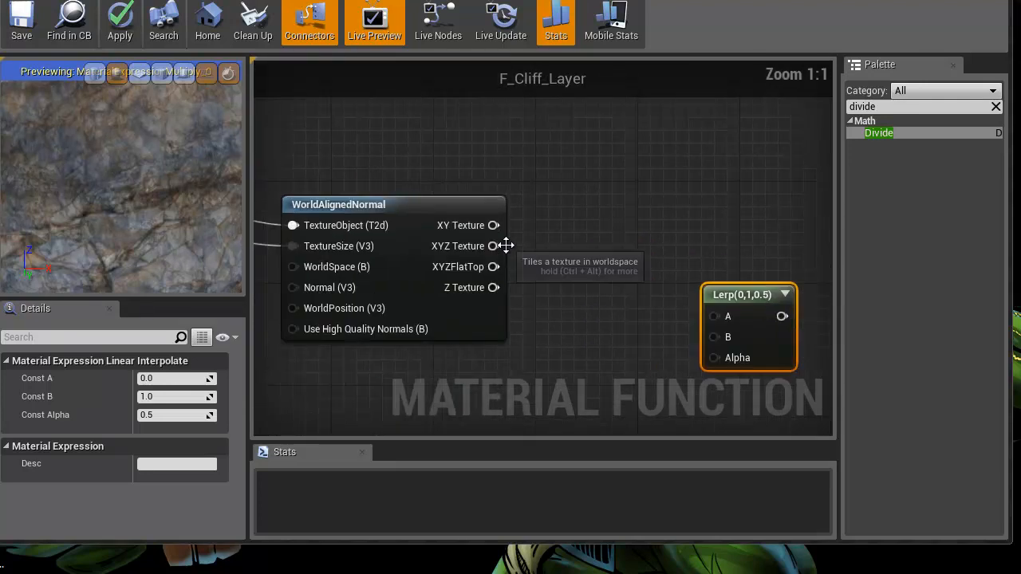
scroll(533, 219, down, 4)
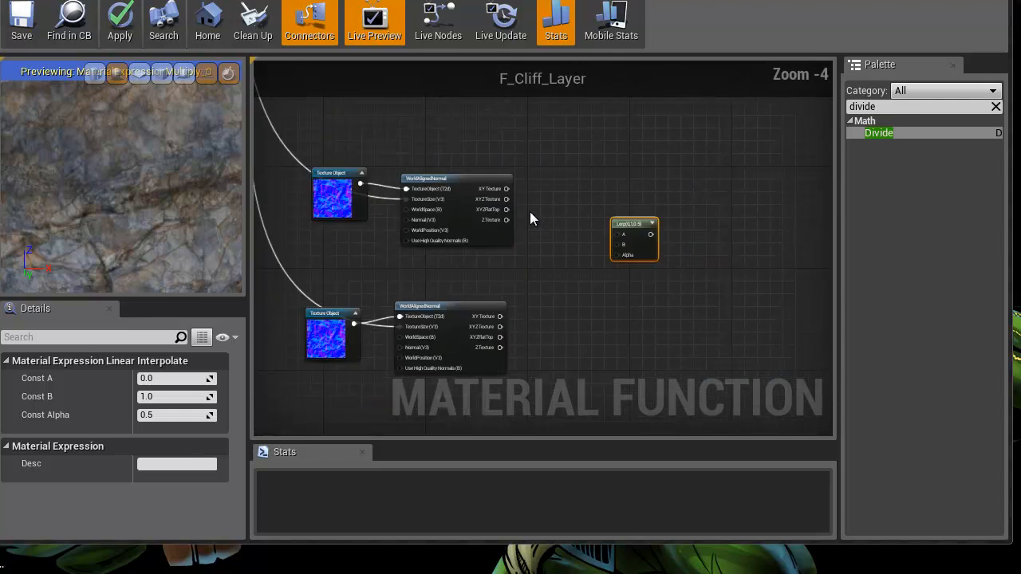
- Connect the lower WorldAlignedNormal's XYZ Texture output to Lerp input A and the upper one's XYZ Texture output to input B
scroll(530, 214, up, 3)
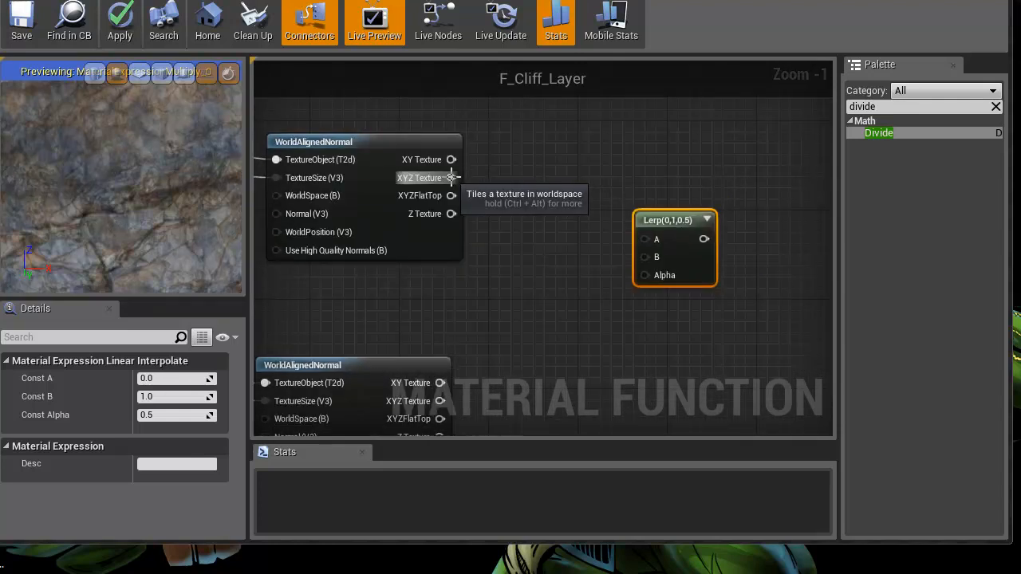
scroll(497, 278, down, 6)
right_drag(503, 231, 472, 370)
right_drag(481, 262, 617, 256)
scroll(502, 295, up, 4)
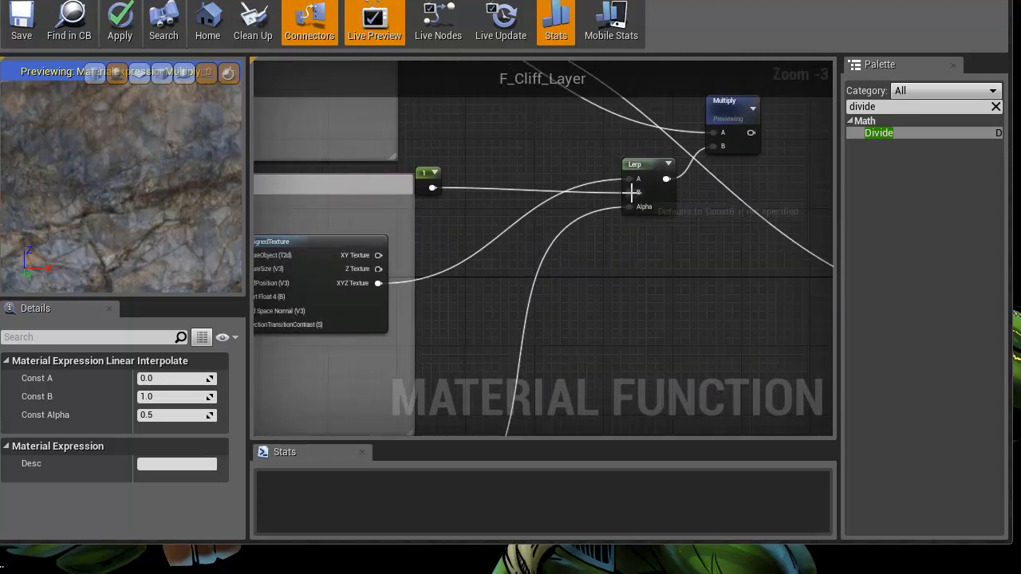
scroll(582, 283, down, 3)
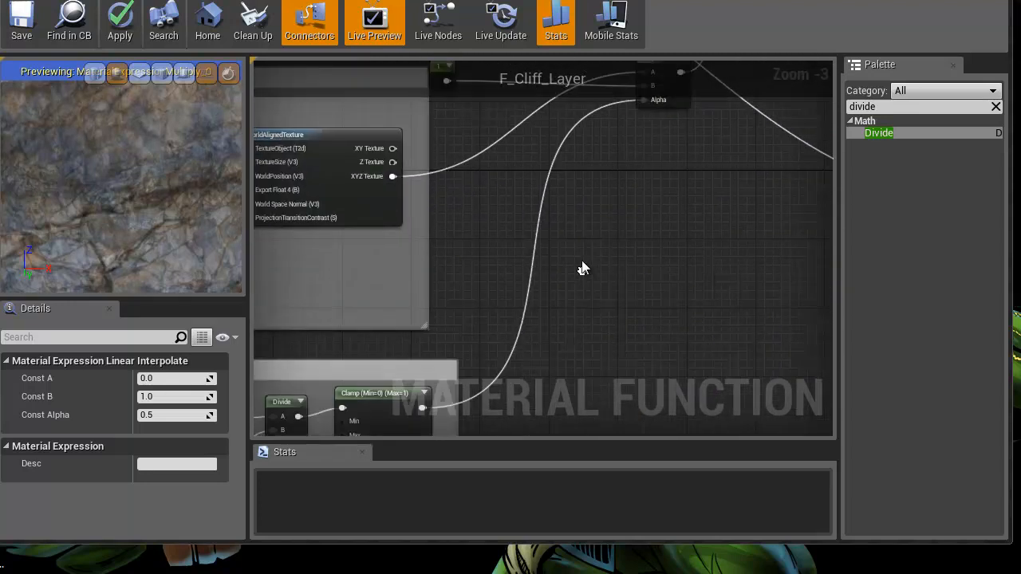
right_drag(507, 363, 502, 207)
scroll(496, 210, up, 5)
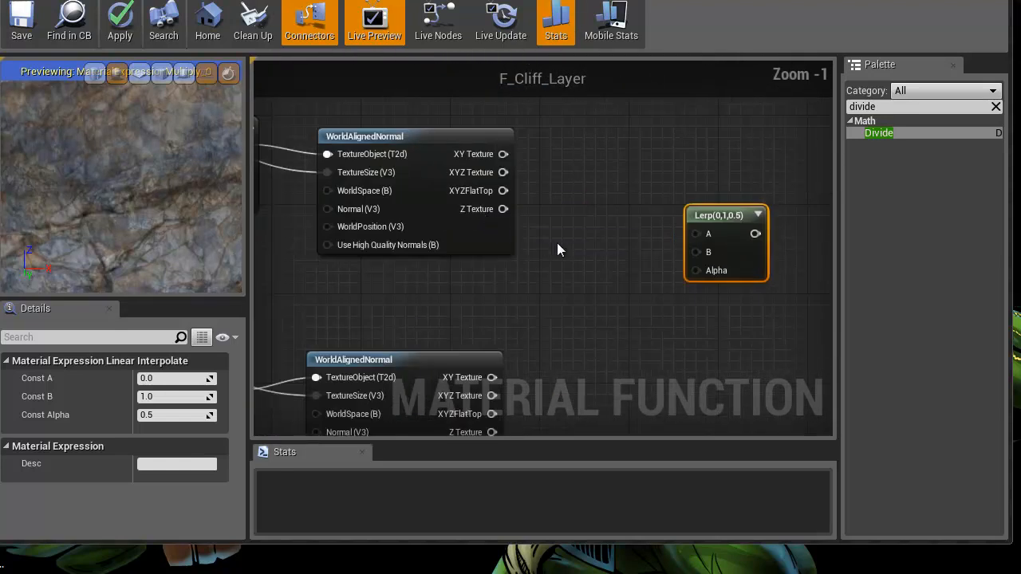
right_drag(544, 239, 556, 190)
drag(710, 184, 503, 347)
right_drag(567, 209, 551, 284)
drag(691, 277, 500, 197)
- Connect the DistanceBlend Clamp output to the Alpha input of the normals Lerp
scroll(634, 167, down, 5)
right_drag(581, 171, 595, 250)
scroll(596, 250, up, 2)
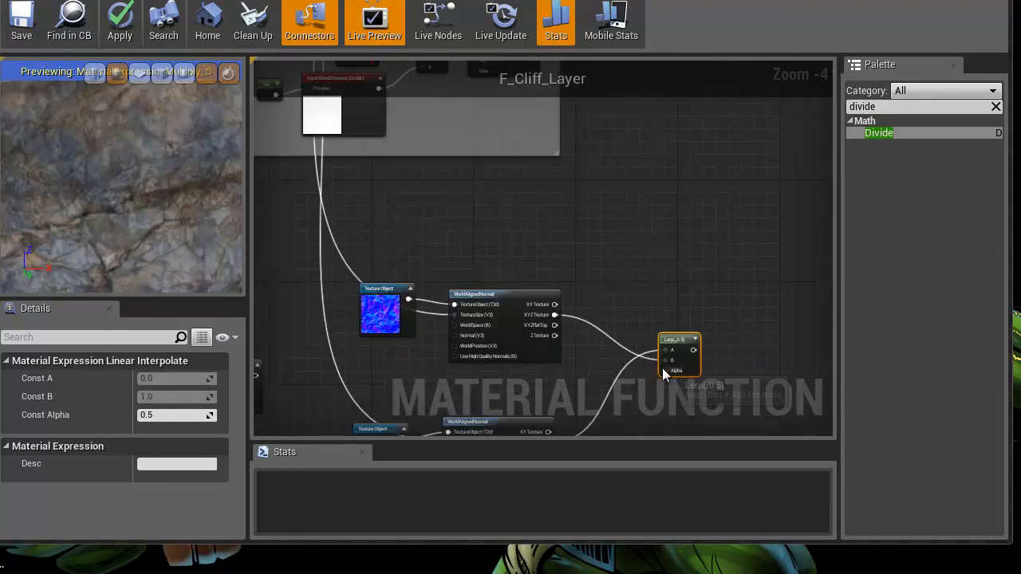
drag(664, 371, 534, 155)
- Connect the normals Lerp output to the Normal input of MakeMaterialAttributes
right_drag(692, 296, 522, 201)
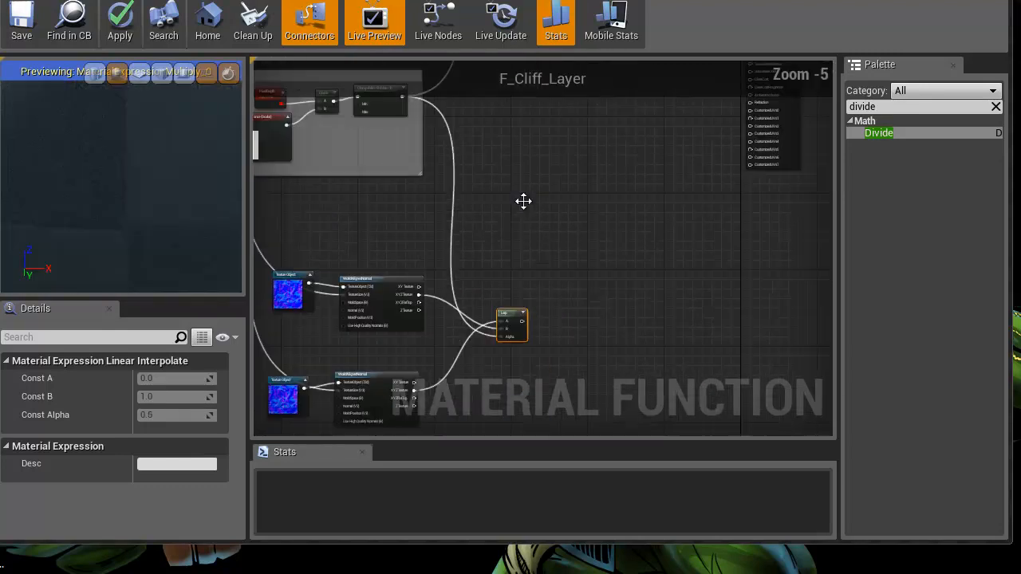
scroll(522, 201, down, 2)
scroll(529, 283, up, 3)
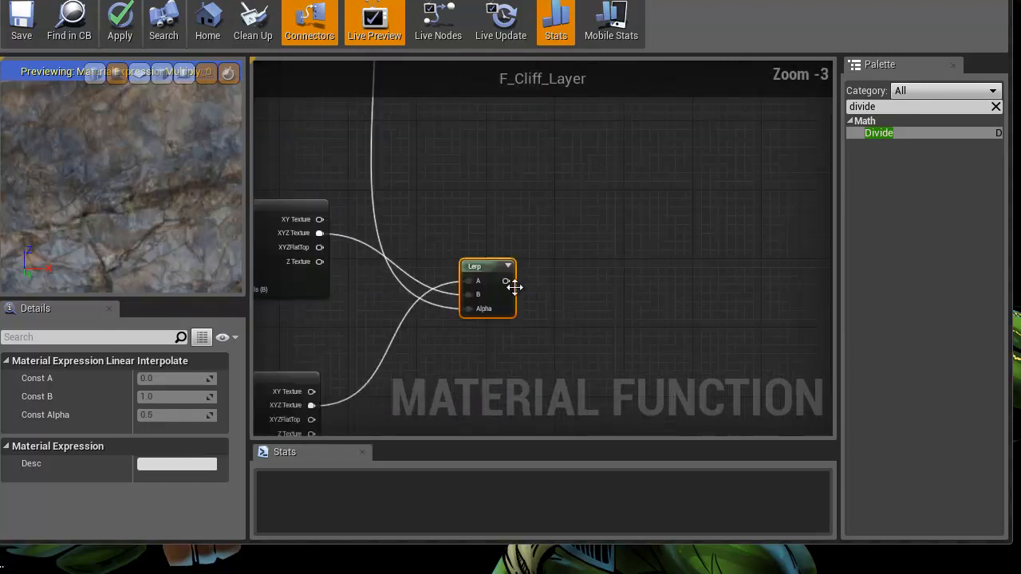
right_drag(518, 285, 518, 435)
drag(744, 4, 671, 255)
- Move the SmallSize function input node farther away from the SmallSize comment group
right_drag(133, 209, 119, 151)
drag(155, 166, 187, 169)
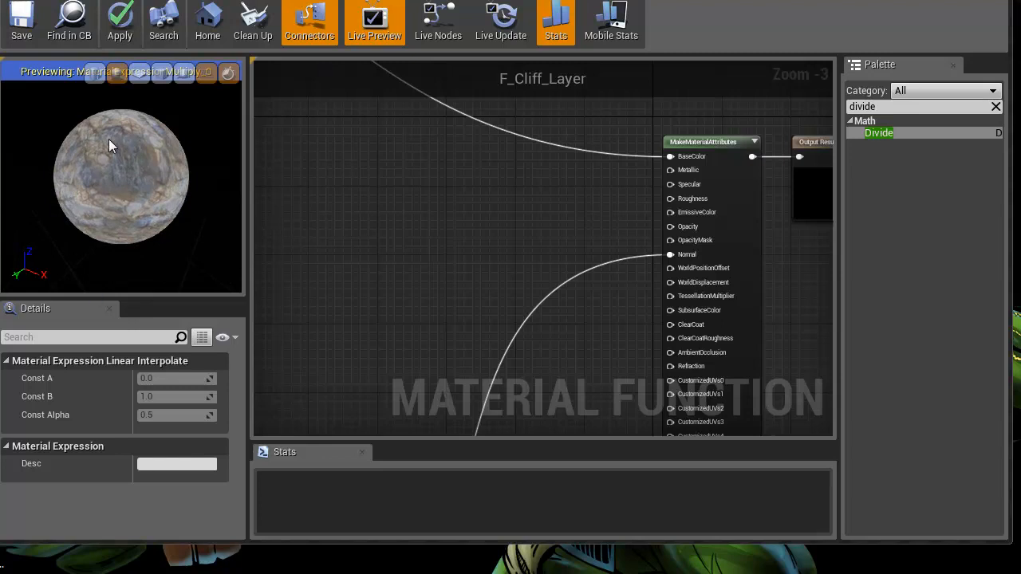
scroll(640, 173, down, 5)
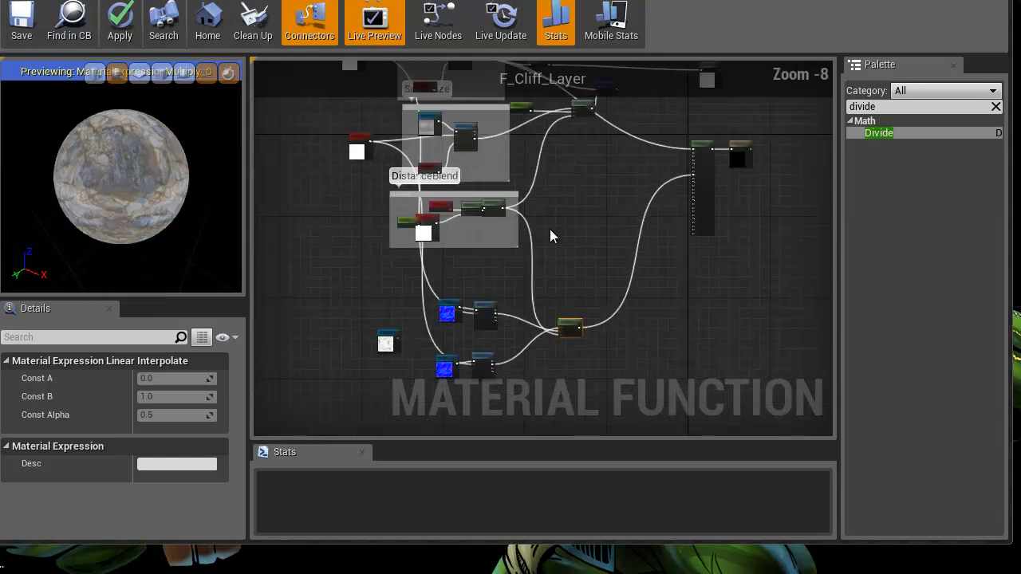
scroll(392, 238, up, 1)
scroll(268, 306, up, 2)
scroll(477, 211, up, 3)
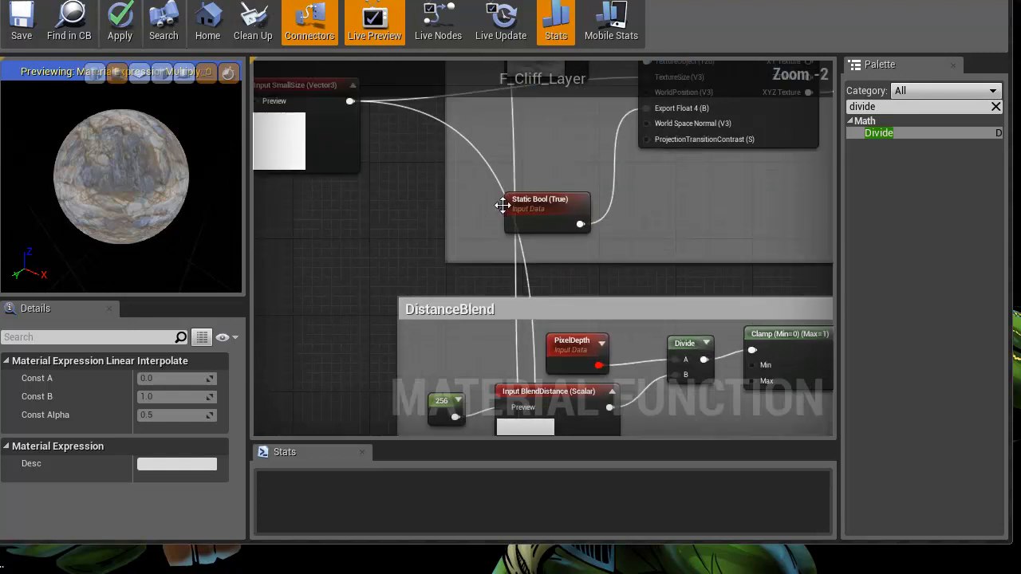
click(588, 118)
scroll(405, 265, down, 3)
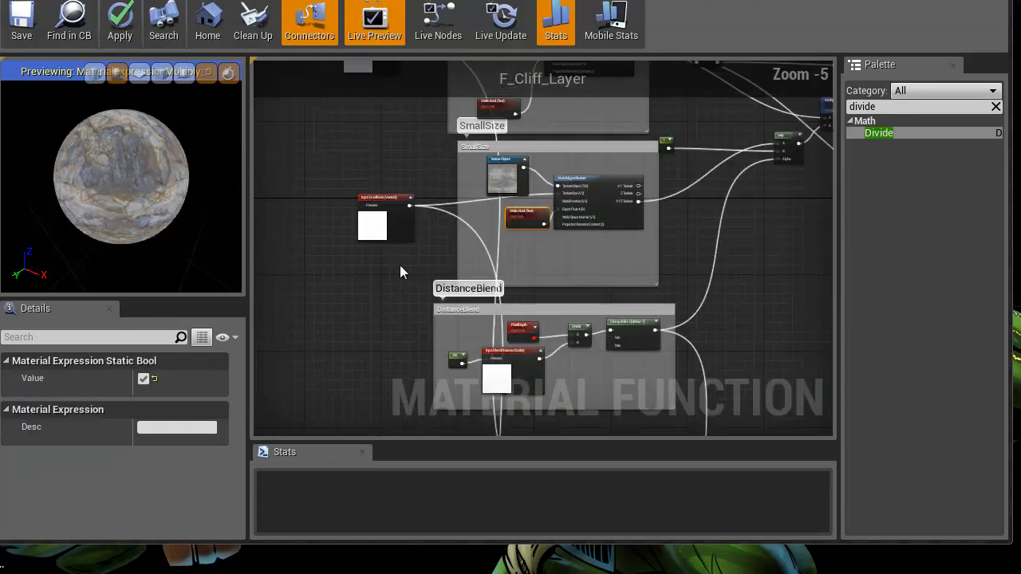
right_drag(405, 265, 446, 210)
drag(439, 153, 356, 153)
- Add two Constant nodes of value 0 beside MakeMaterialAttributes and connect them to its Metallic and Roughness inputs
right_drag(429, 306, 414, 178)
scroll(138, 209, up, 4)
scroll(137, 208, up, 2)
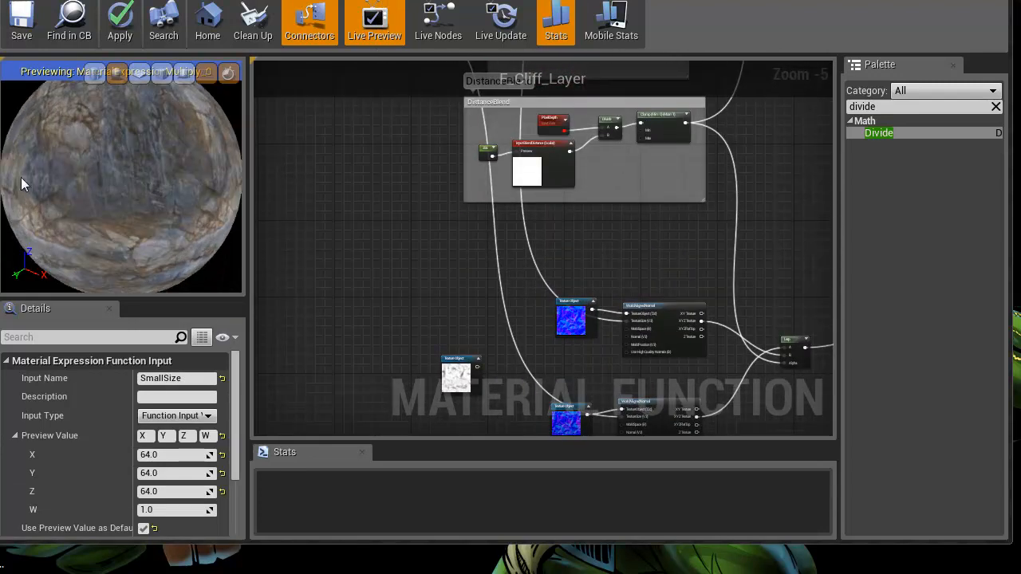
right_drag(796, 175, 269, 303)
scroll(343, 264, down, 3)
scroll(424, 234, up, 7)
right_drag(490, 268, 474, 216)
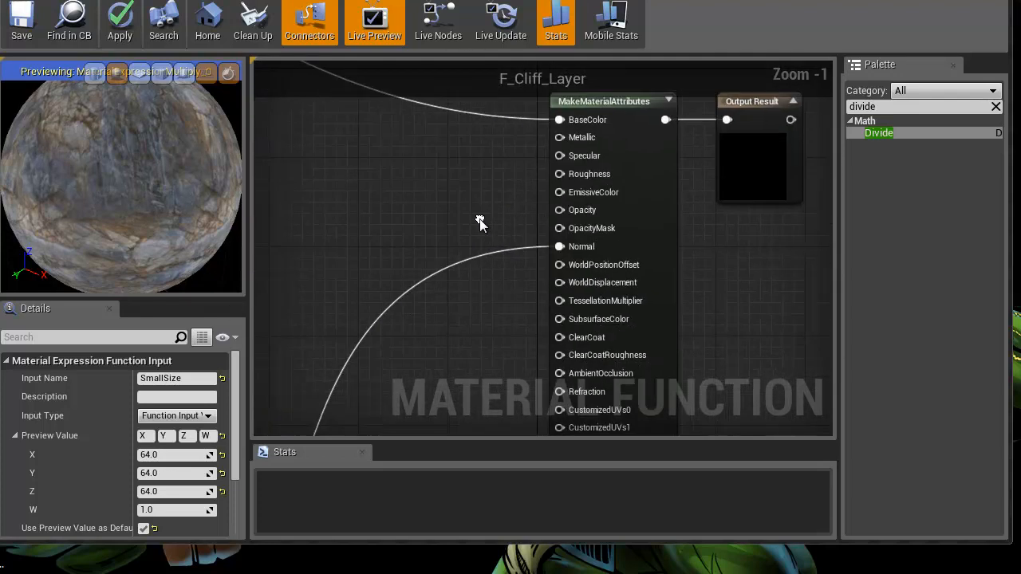
click(439, 187)
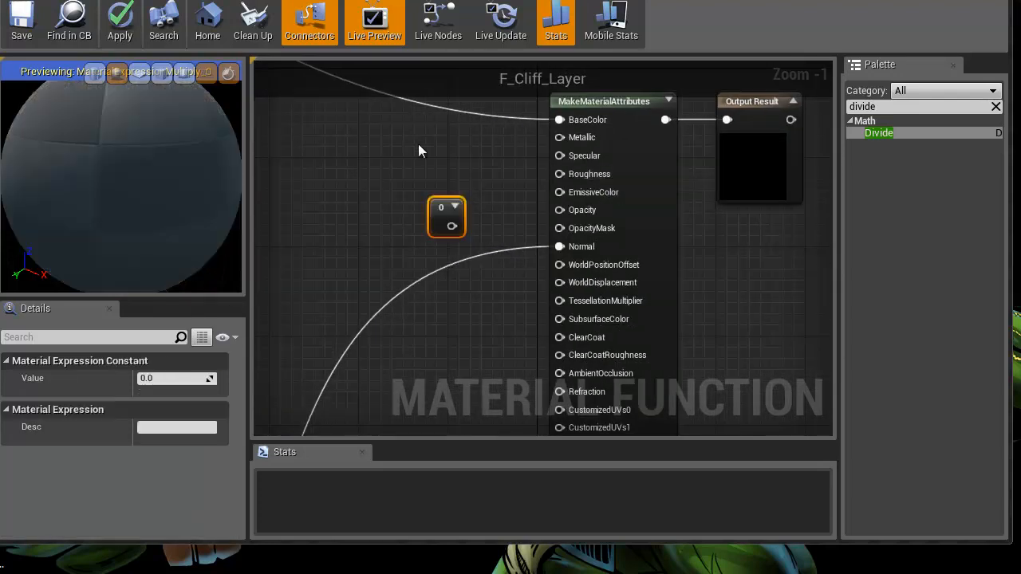
drag(454, 165, 560, 137)
drag(448, 234, 560, 173)
- Start previewing the Output Result node and orbit the sphere to inspect the cliff material
drag(178, 193, 16, 80)
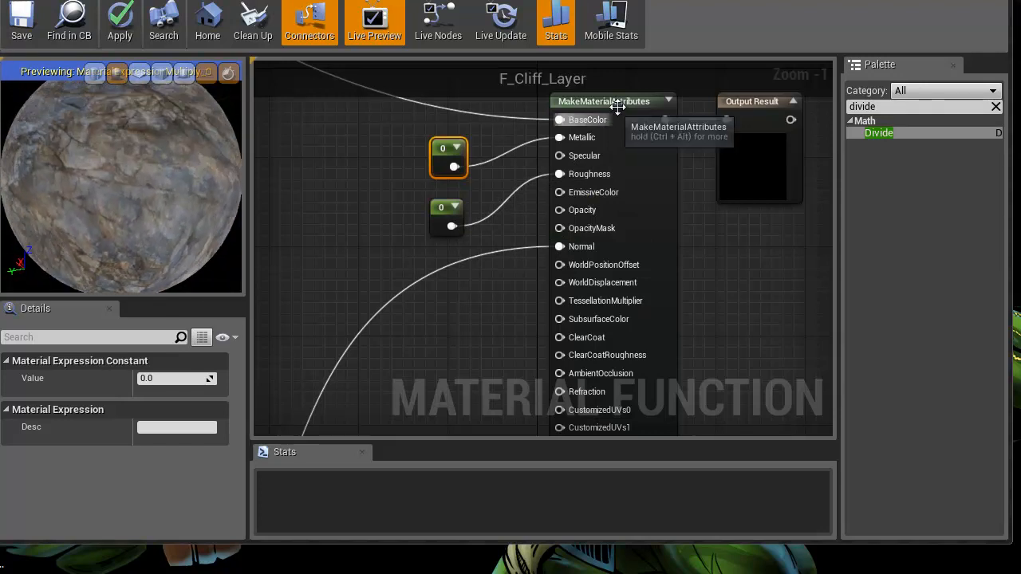
click(761, 105)
right_click(765, 103)
click(772, 113)
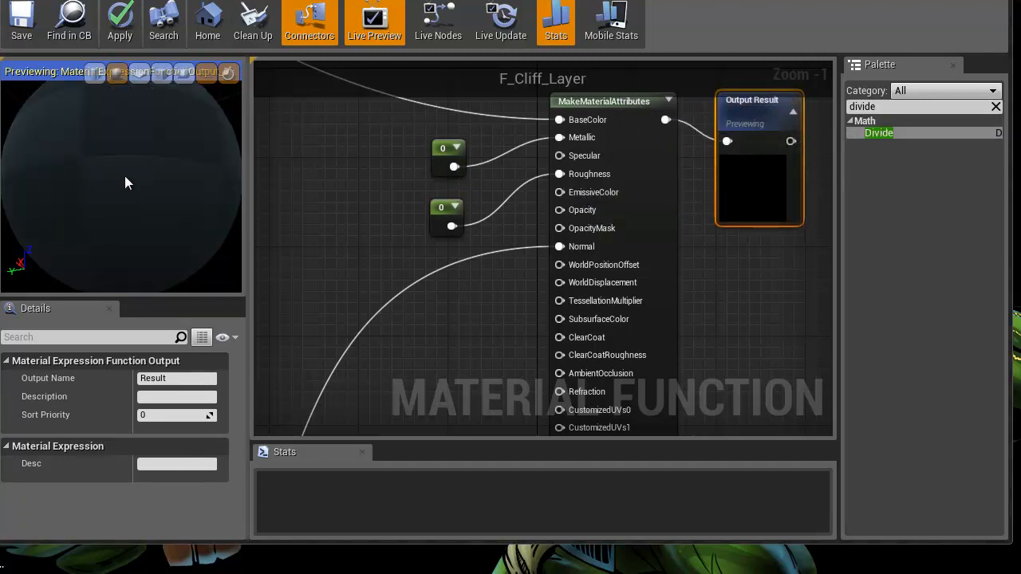
drag(140, 162, 712, 75)
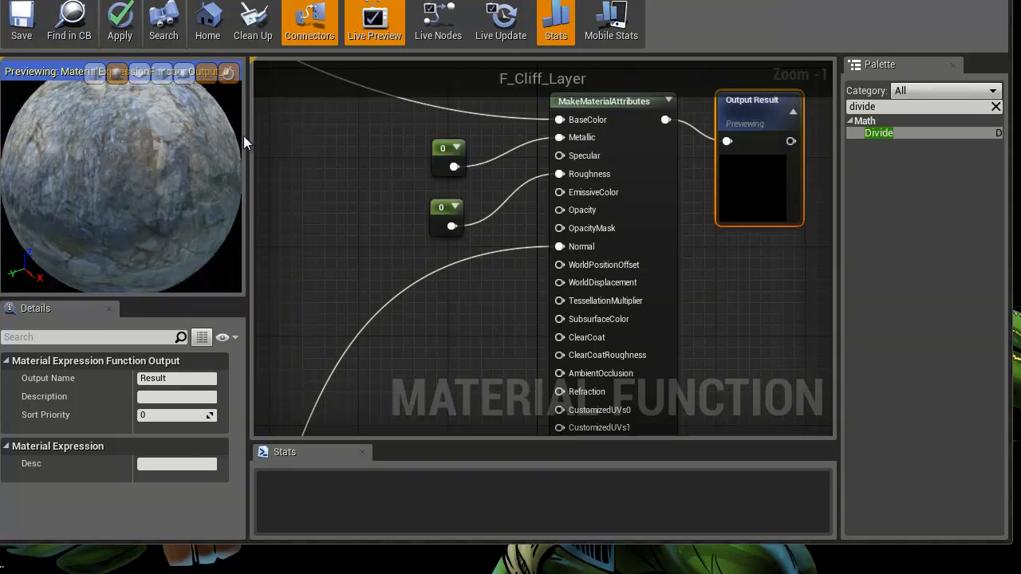
- Stop previewing the Output Result node
scroll(504, 205, down, 4)
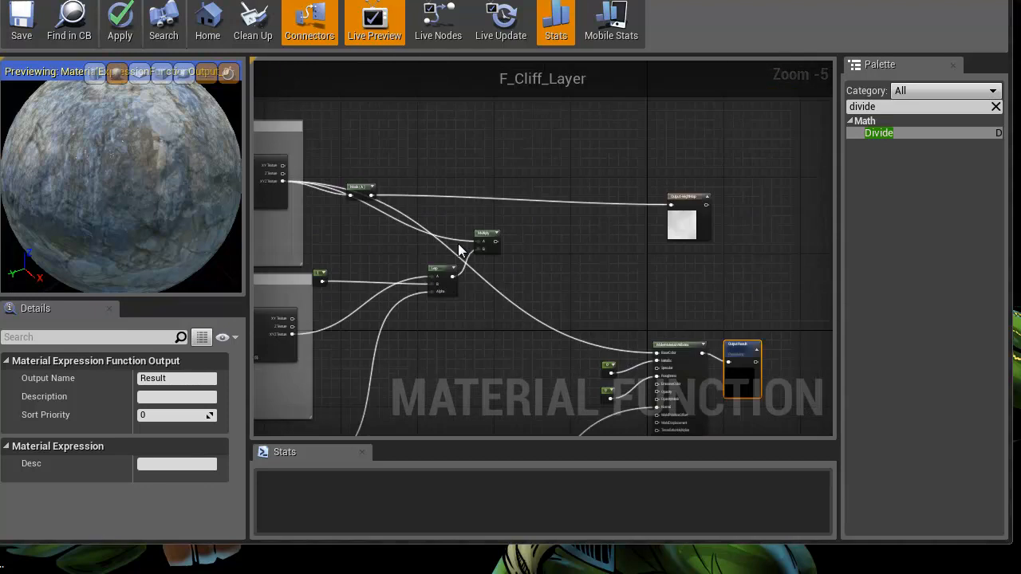
right_drag(493, 364, 298, 154)
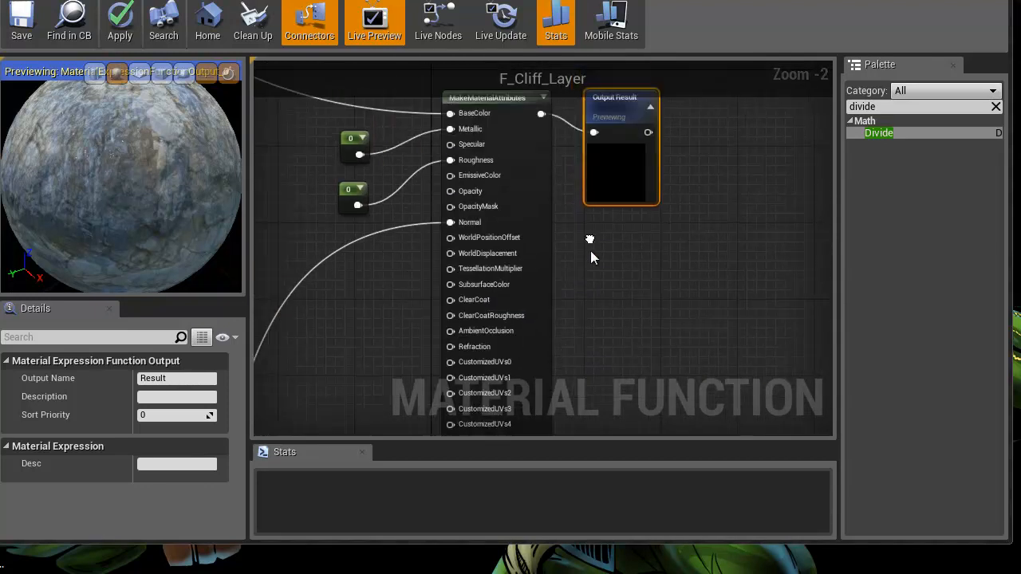
right_click(630, 128)
click(698, 139)
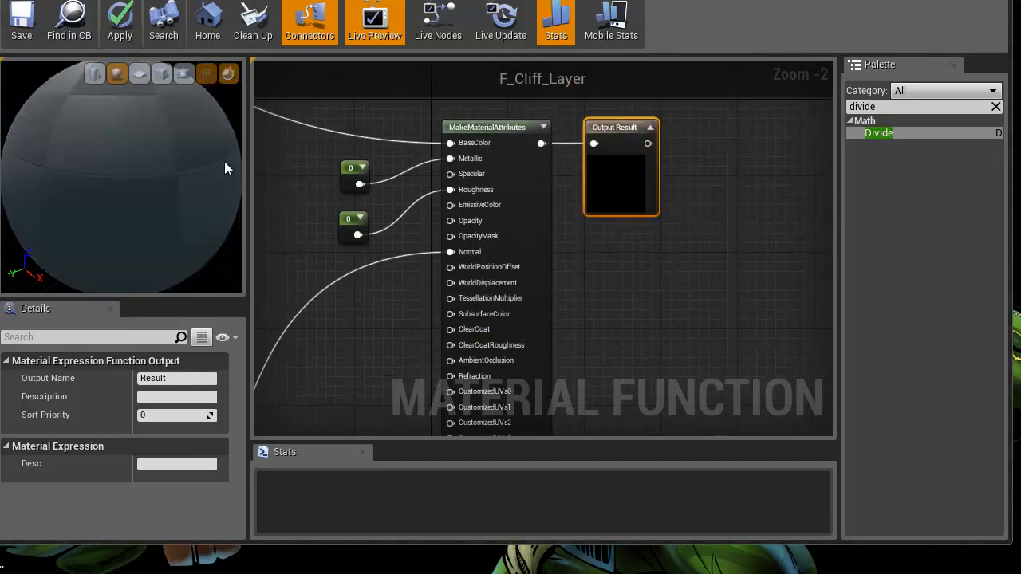
- Set the Constant connected to Roughness to 0.9
click(353, 226)
click(165, 378)
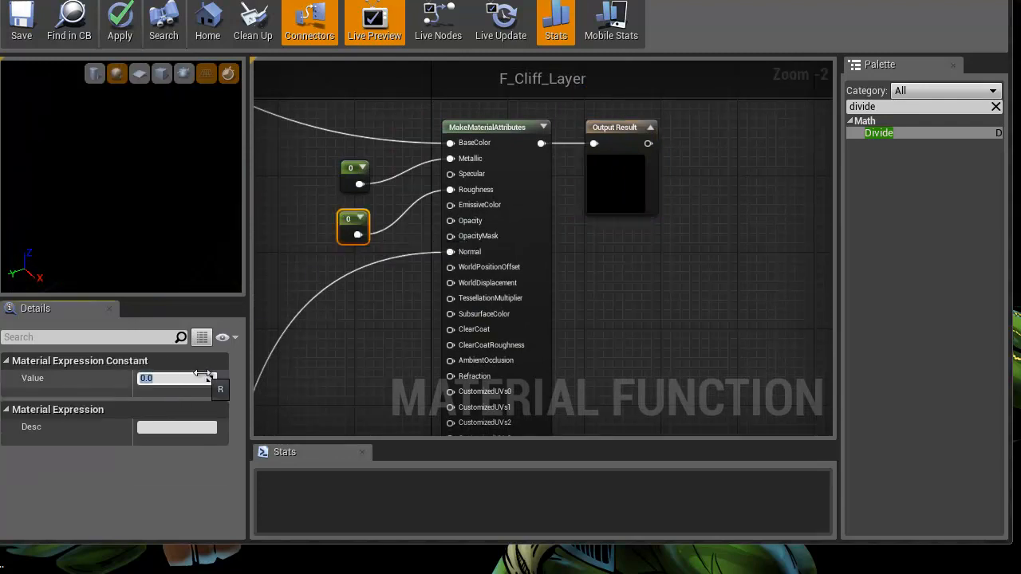
text(.9)
key(Return)
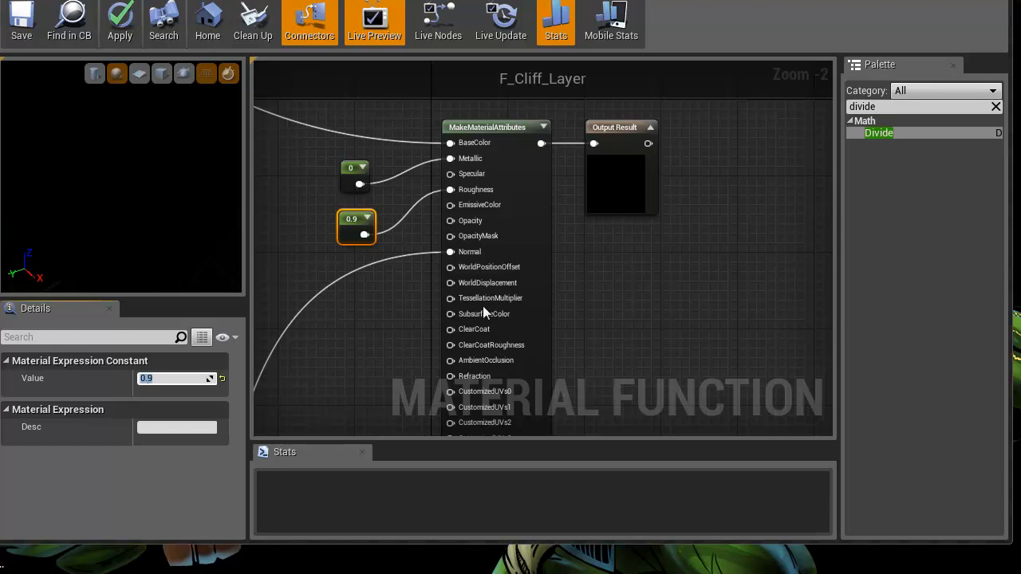
- Examine the material preview, the MakeMaterialAttributes wiring, the blended normals branch and the unconnected Texture Object
click(141, 200)
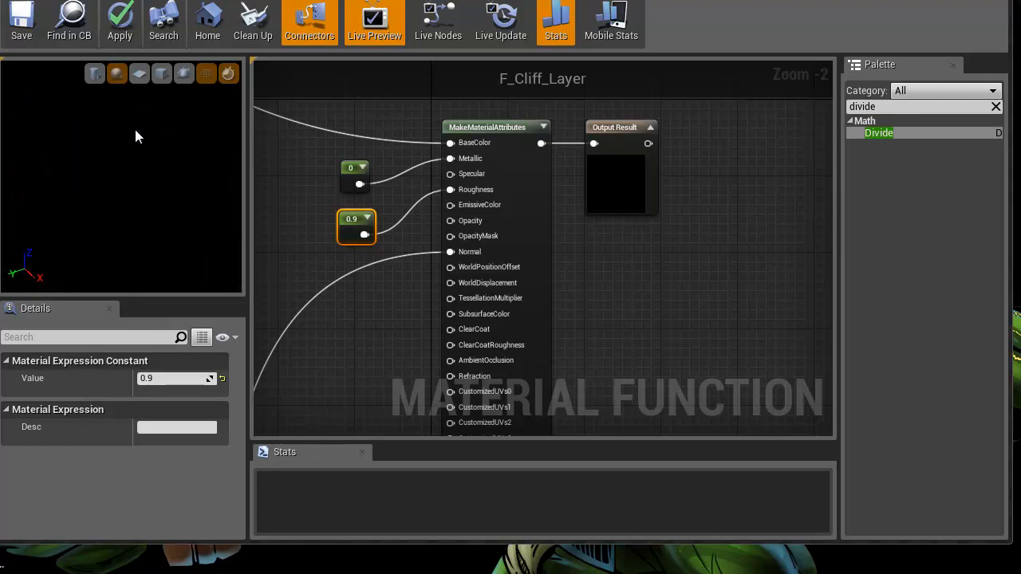
click(139, 74)
drag(161, 212, 133, 172)
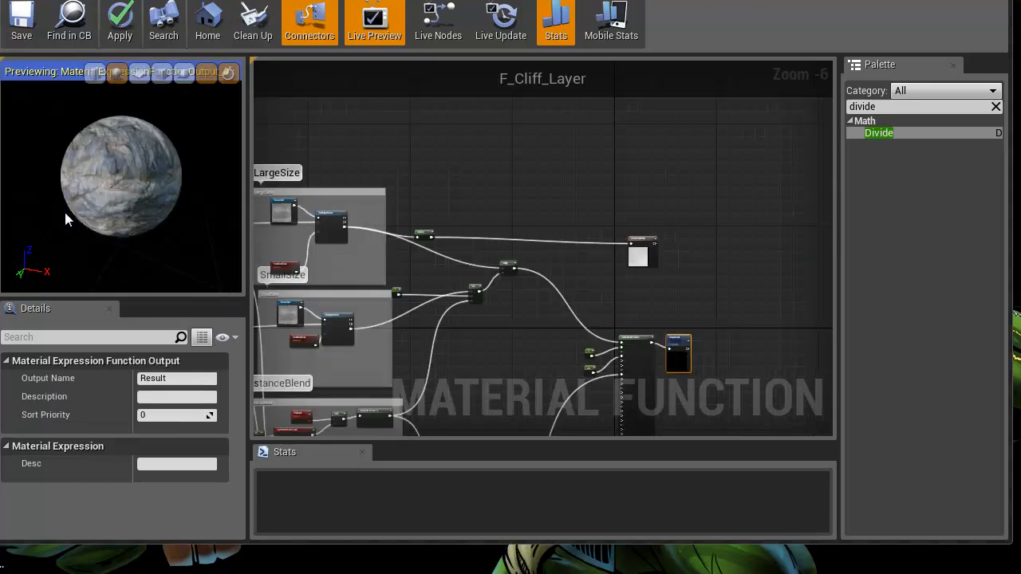
scroll(75, 224, down, 2)
scroll(467, 362, up, 7)
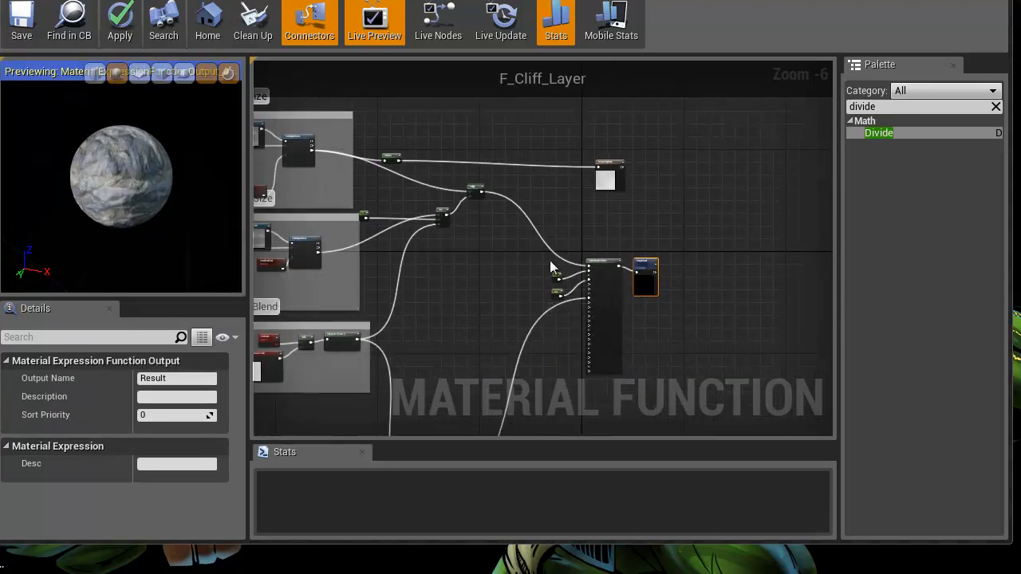
scroll(604, 141, down, 5)
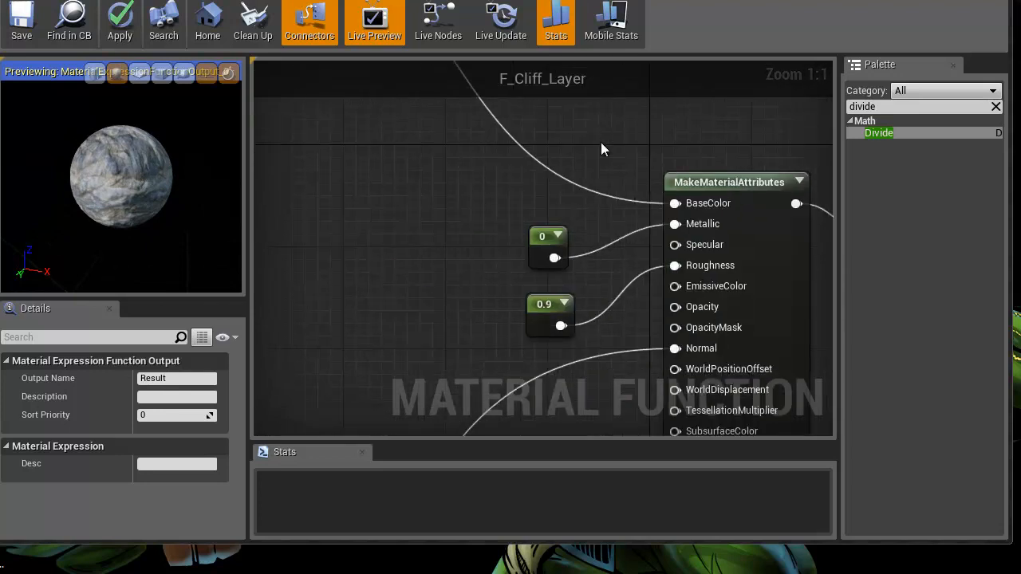
scroll(128, 195, up, 3)
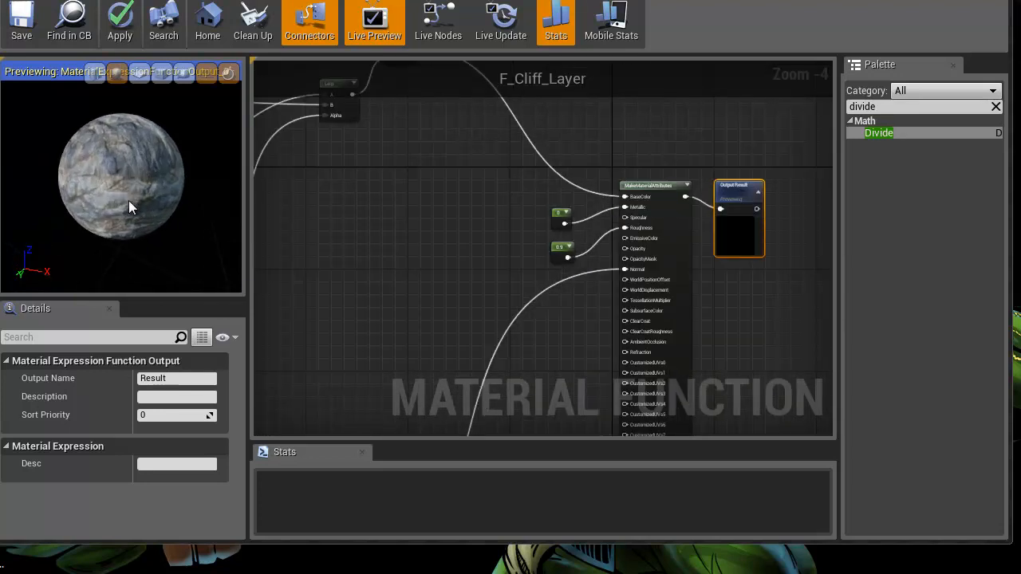
right_drag(422, 312, 556, 194)
scroll(556, 194, down, 5)
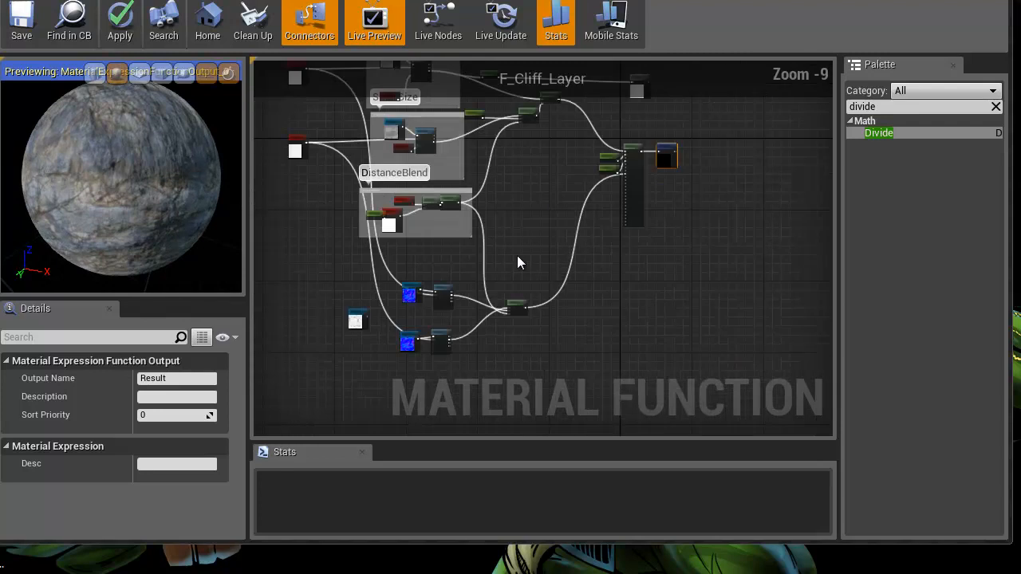
right_drag(519, 266, 571, 205)
scroll(426, 335, up, 2)
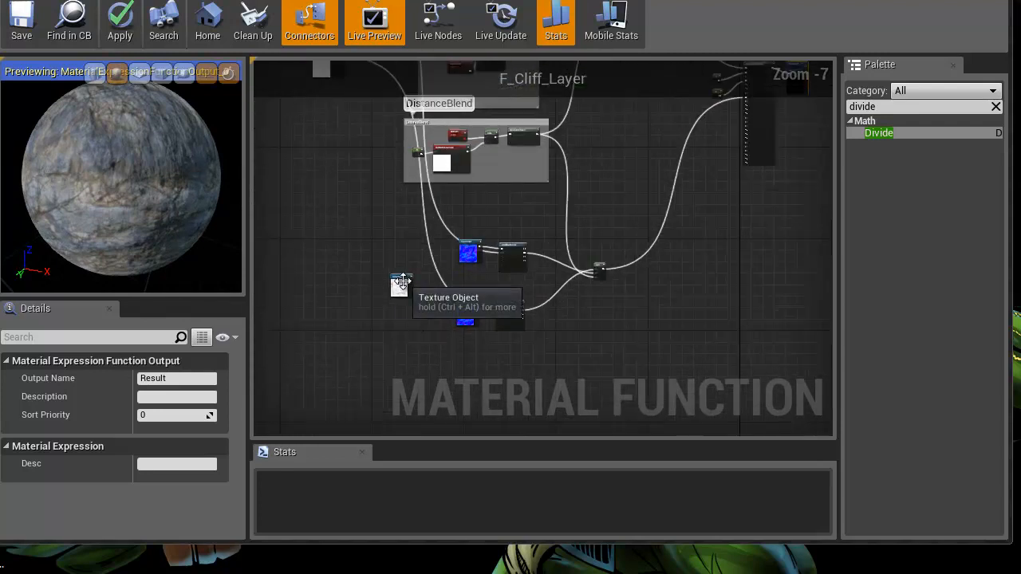
scroll(398, 288, up, 7)
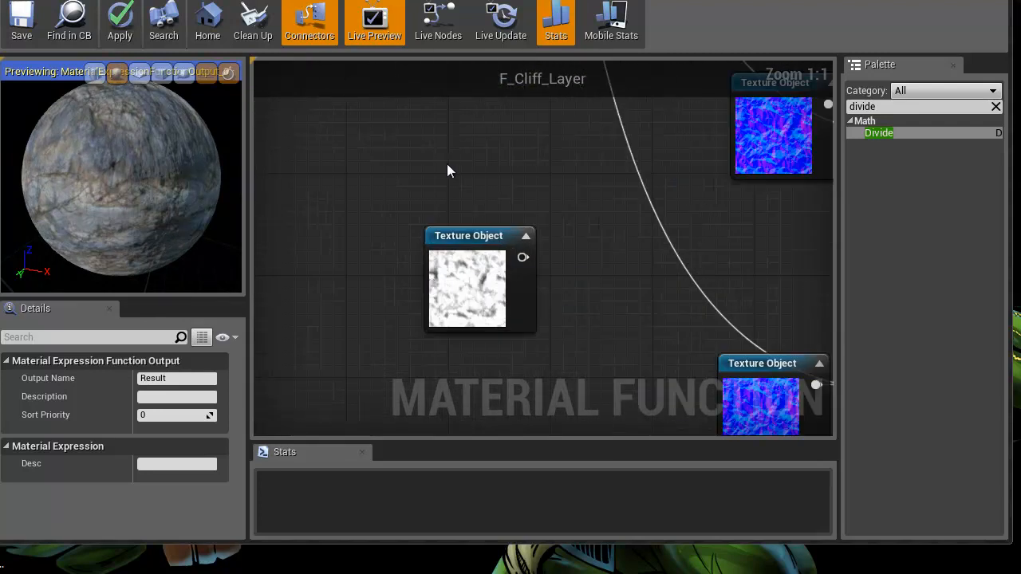
scroll(449, 162, down, 4)
right_drag(450, 163, 398, 219)
right_drag(384, 167, 390, 201)
- Inspect the preview sphere from different distances and review the SmallSize input and its WorldAlignedTexture group
right_drag(112, 174, 78, 240)
mouse_move(123, 175)
mouse_down()
mouse_move(2, 191)
mouse_move(133, 171)
mouse_up()
right_drag(133, 171, 138, 70)
mouse_move(138, 70)
mouse_down()
mouse_move(66, 257)
mouse_move(399, 244)
mouse_move(233, 247)
mouse_move(237, 228)
mouse_move(217, 229)
mouse_up()
right_drag(382, 260, 394, 316)
scroll(394, 315, up, 4)
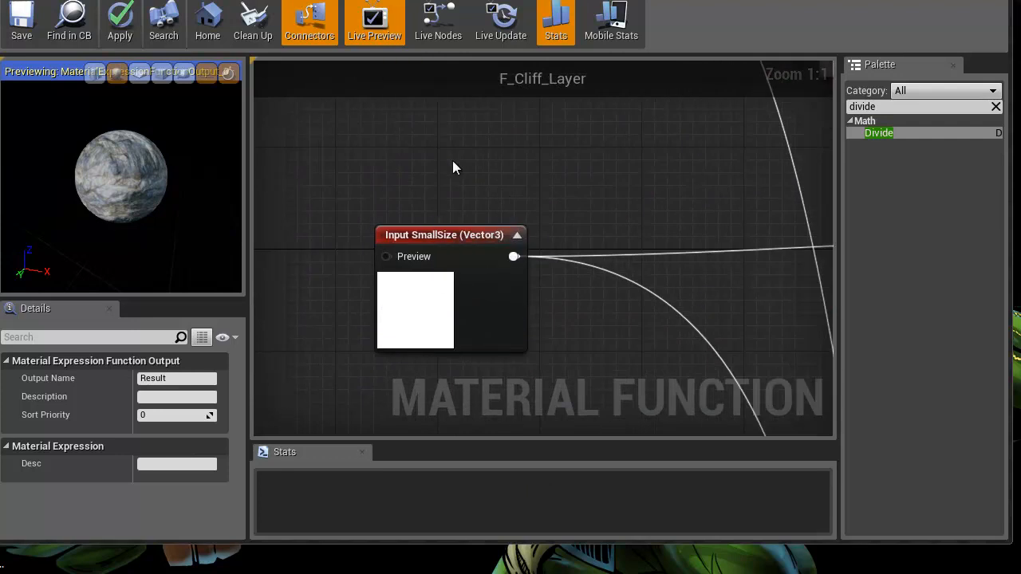
right_drag(447, 200, 445, 260)
right_drag(528, 337, 352, 153)
scroll(356, 163, down, 4)
right_drag(419, 327, 313, 280)
scroll(448, 231, up, 4)
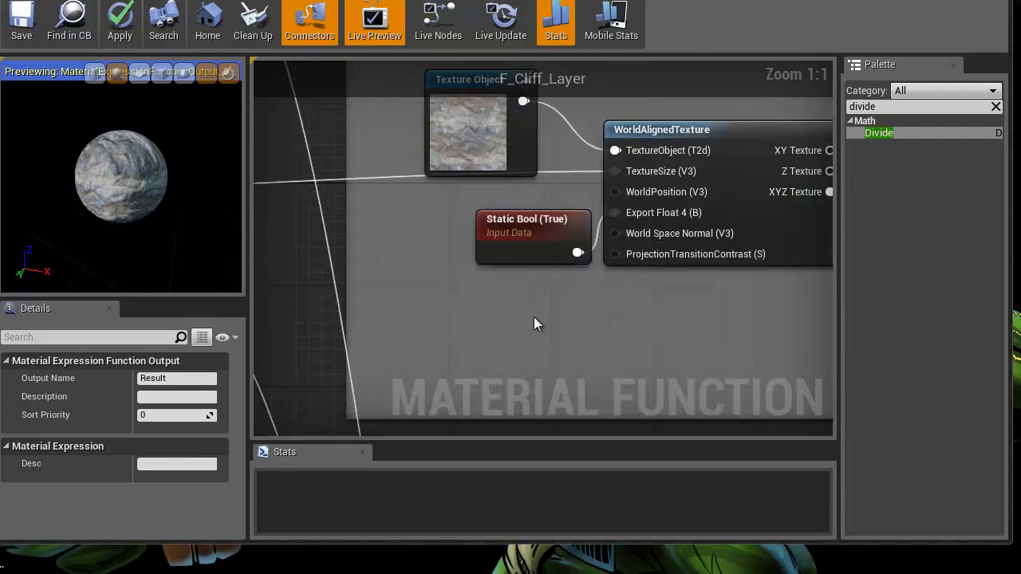
- Review the DistanceBlend group and the settings of its BlendDistance function input
scroll(535, 319, down, 3)
right_drag(519, 410, 455, 240)
right_drag(354, 381, 368, 351)
scroll(367, 352, up, 3)
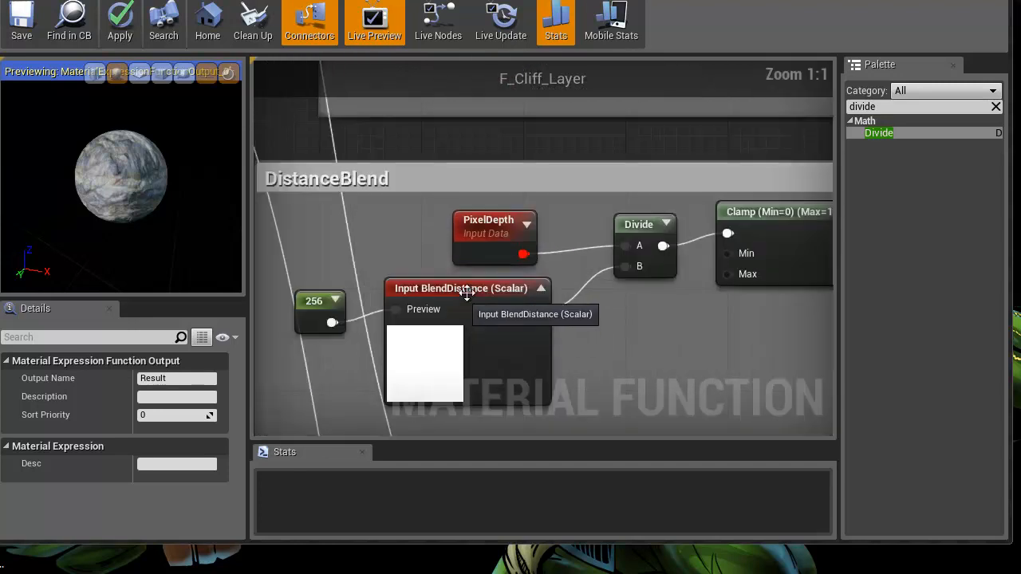
click(515, 289)
right_drag(623, 366, 630, 320)
scroll(125, 196, down, 1)
scroll(103, 219, down, 1)
scroll(60, 265, up, 1)
scroll(60, 232, down, 1)
scroll(55, 231, up, 2)
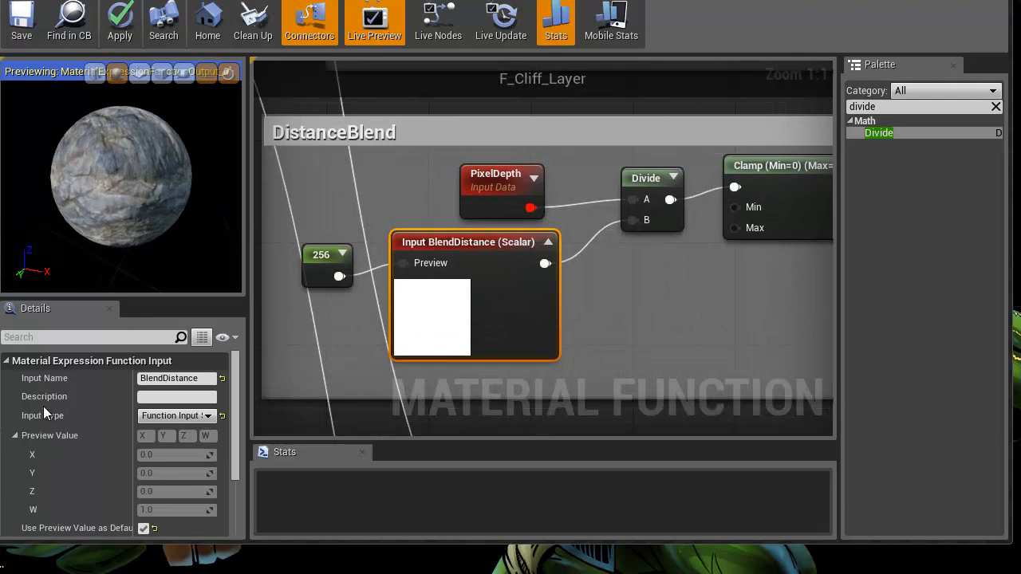
right_drag(774, 265, 357, 316)
scroll(357, 316, down, 6)
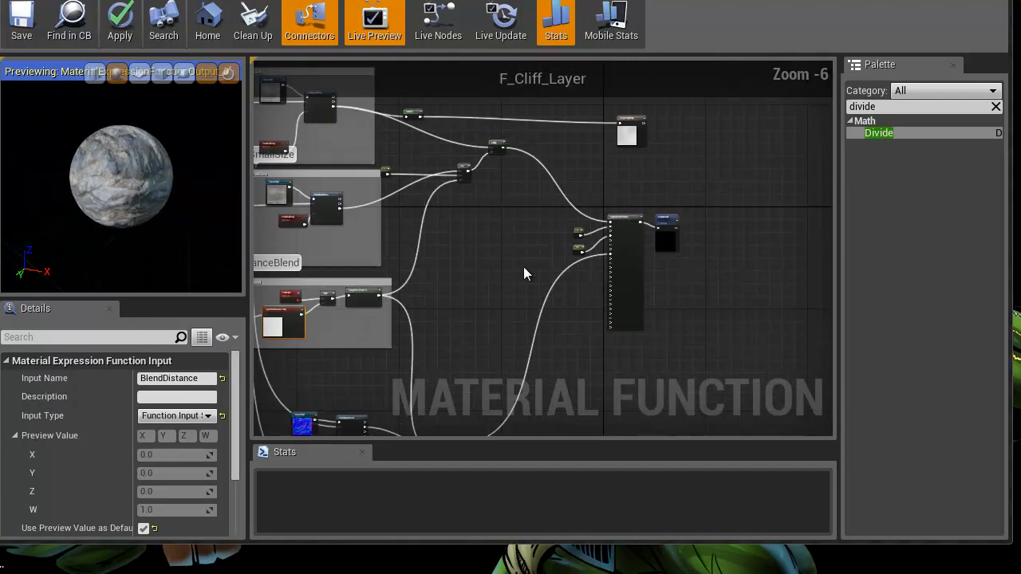
- Spread the 0 and 0.9 constants apart beside the Metallic and Roughness inputs of MakeMaterialAttributes
right_drag(550, 247, 455, 244)
scroll(455, 244, up, 5)
drag(541, 241, 540, 246)
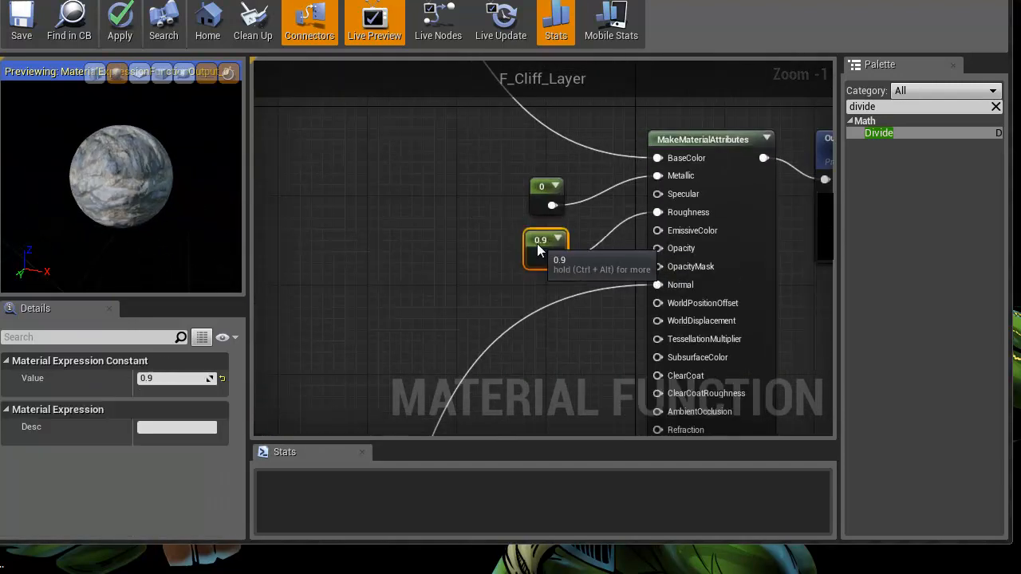
drag(544, 184, 541, 138)
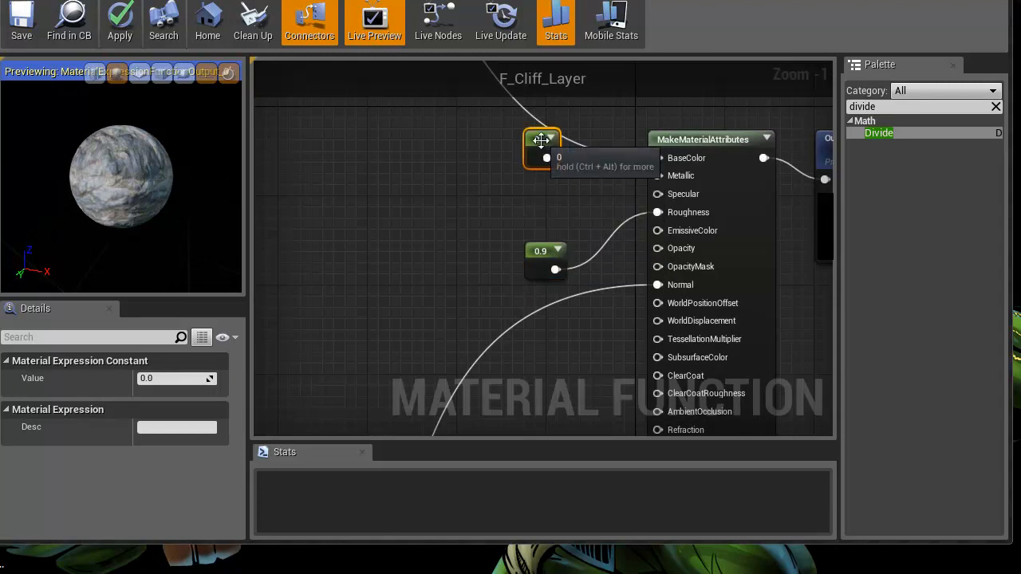
right_drag(102, 162, 116, 207)
right_drag(402, 220, 417, 195)
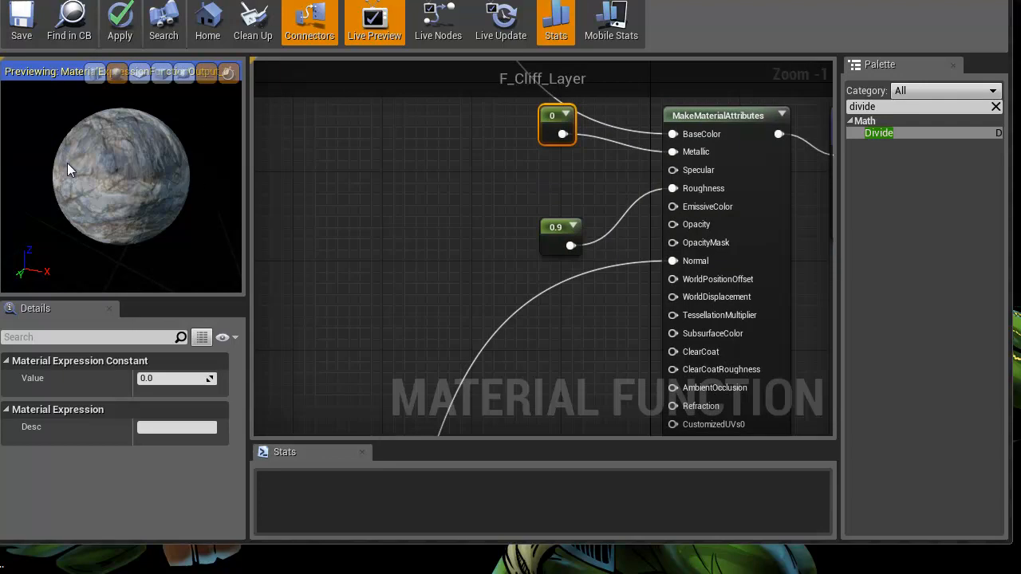
- Group the upper normal Texture Object and its WorldAlignedNormal node in a comment named Normal_Large
right_drag(463, 198, 382, 246)
click(471, 224)
right_drag(334, 319, 527, 289)
scroll(462, 296, down, 8)
right_drag(462, 296, 643, 273)
scroll(454, 293, up, 1)
scroll(455, 285, up, 3)
right_drag(386, 261, 371, 32)
right_drag(601, 243, 385, 177)
drag(372, 141, 550, 281)
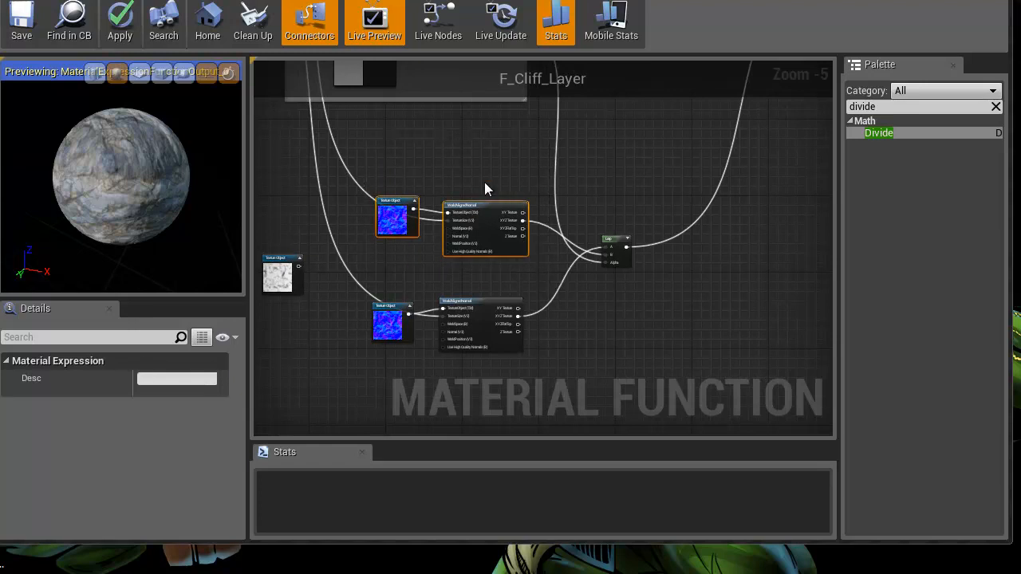
key(c)
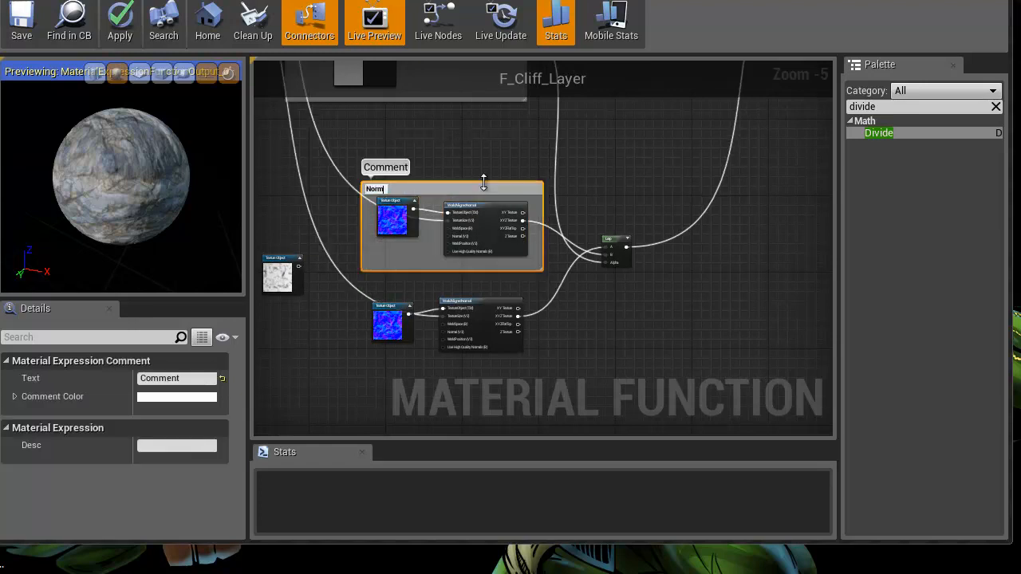
text(Normal_Large)
key(Return)
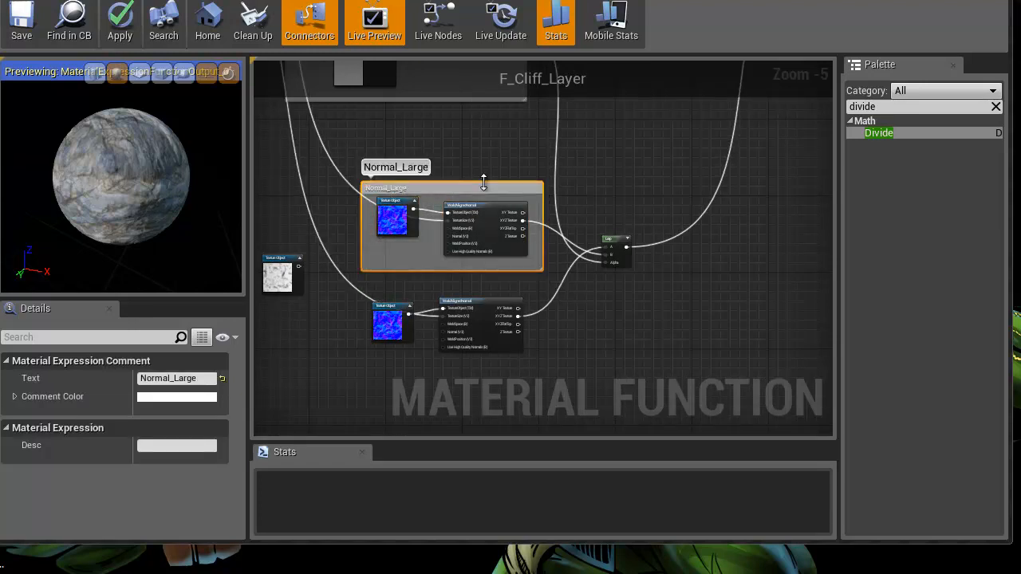
- Group the lower normal Texture Object and its WorldAlignedNormal node in a comment named NormalSmall
drag(344, 366, 518, 288)
key(c)
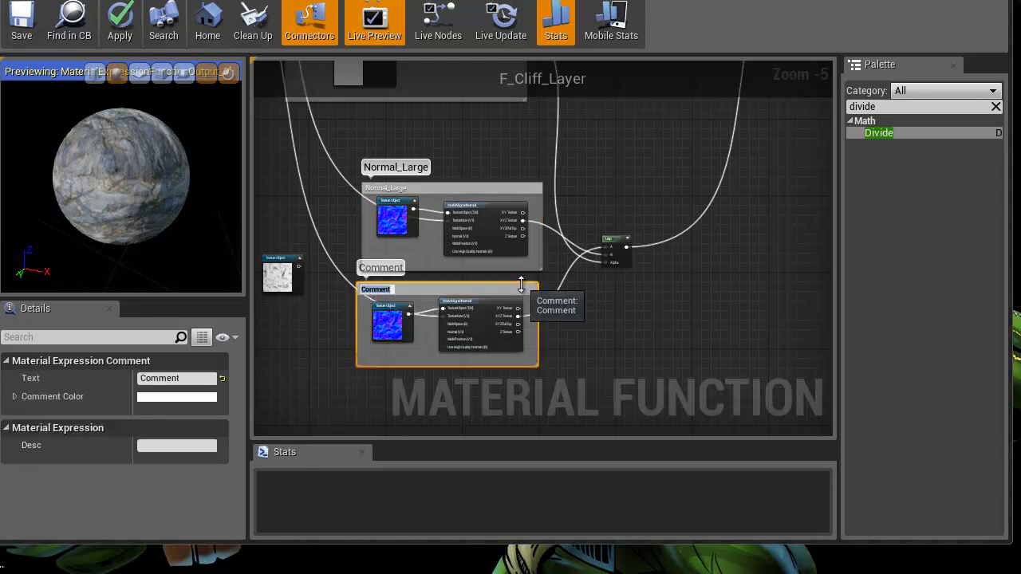
text(NormalSmall)
key(Return)
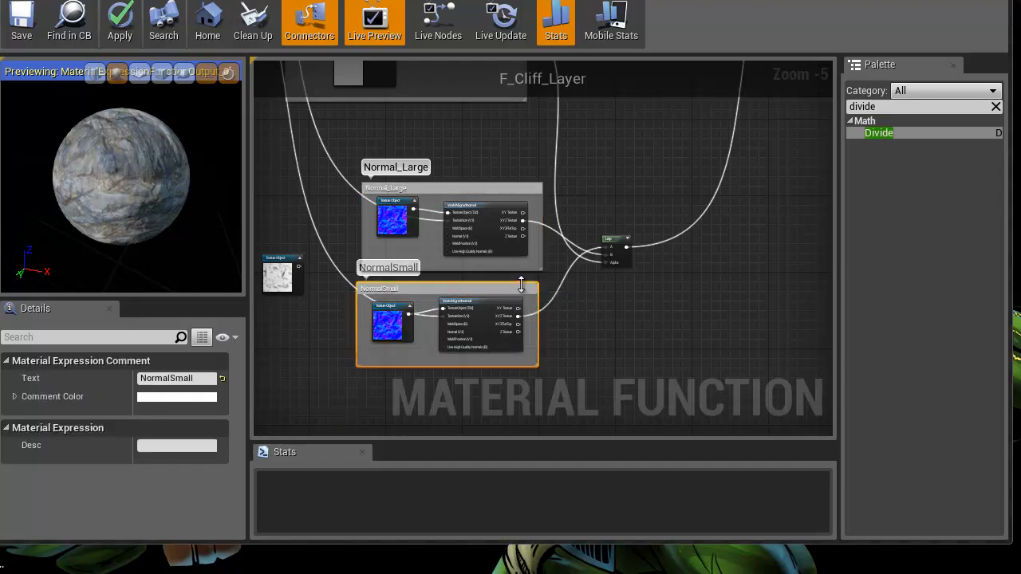
- Delete the unconnected Texture Object beside the normal groups
right_drag(291, 219, 496, 229)
click(482, 280)
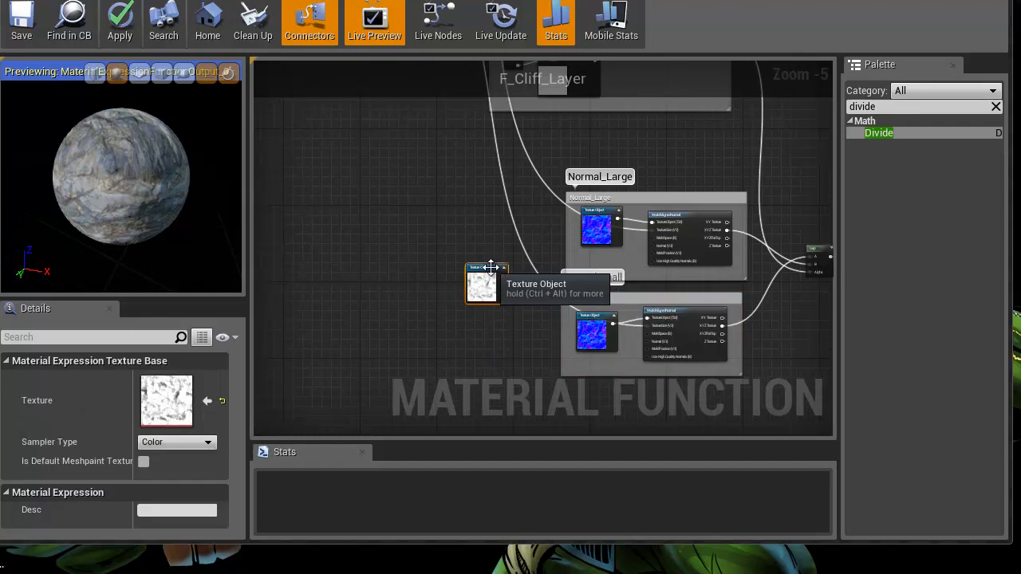
key(Delete)
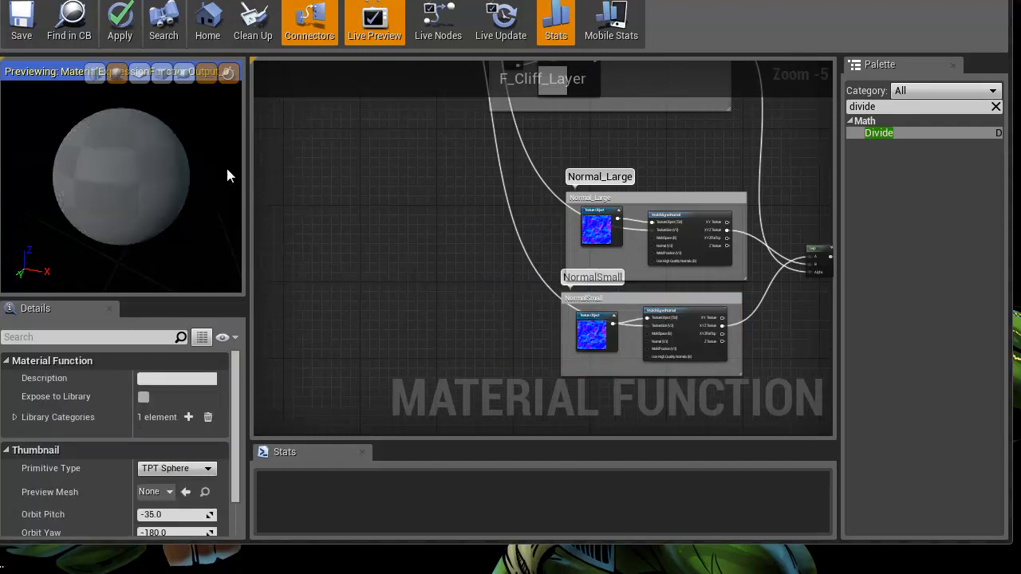
- Line up the Output HeightMap node above the MakeMaterialAttributes node
mouse_move(86, 166)
right_down()
mouse_move(92, 214)
mouse_move(94, 179)
right_up()
right_drag(666, 154, 603, 406)
right_drag(601, 455, 583, 481)
right_drag(521, 252, 512, 350)
scroll(512, 347, up, 1)
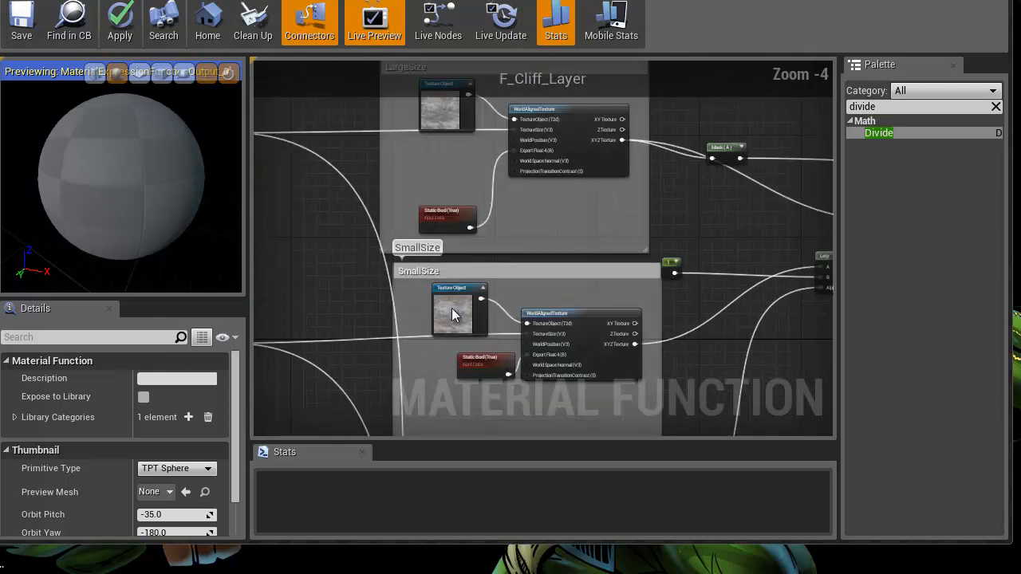
right_drag(299, 249, 276, 225)
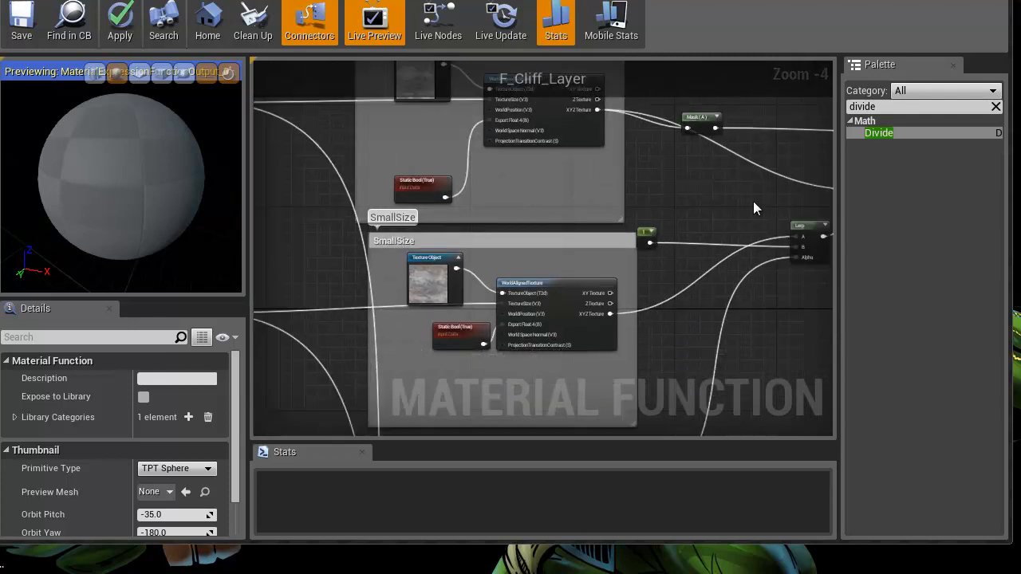
right_drag(753, 203, 295, 257)
right_drag(643, 236, 487, 222)
drag(580, 171, 555, 164)
scroll(513, 277, down, 3)
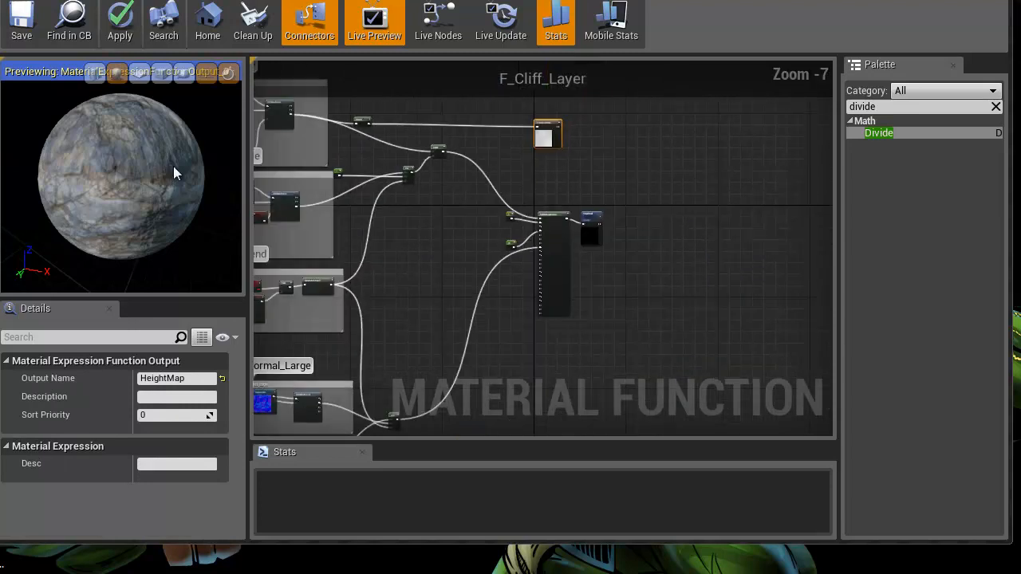
- Apply the changes to F_Cliff_Layer and save the material function
scroll(154, 209, up, 4)
right_drag(154, 231, 127, 228)
right_drag(445, 243, 614, 246)
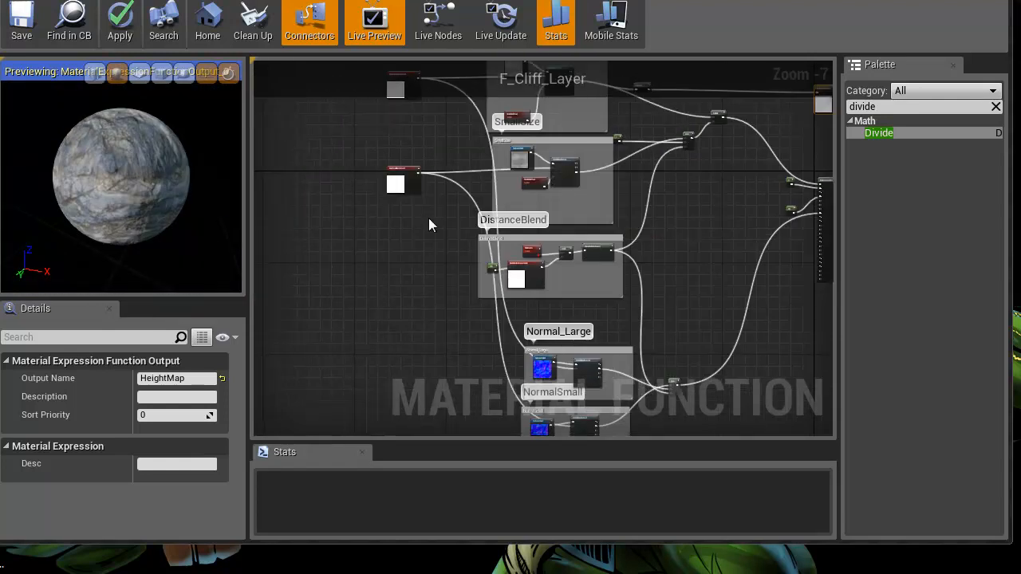
scroll(380, 260, down, 4)
right_drag(378, 256, 410, 276)
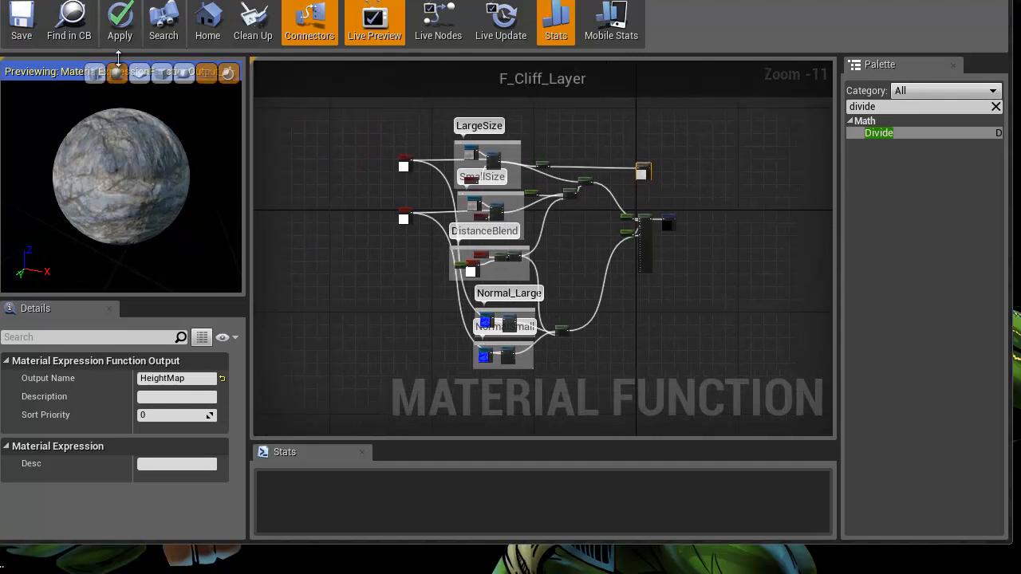
click(121, 33)
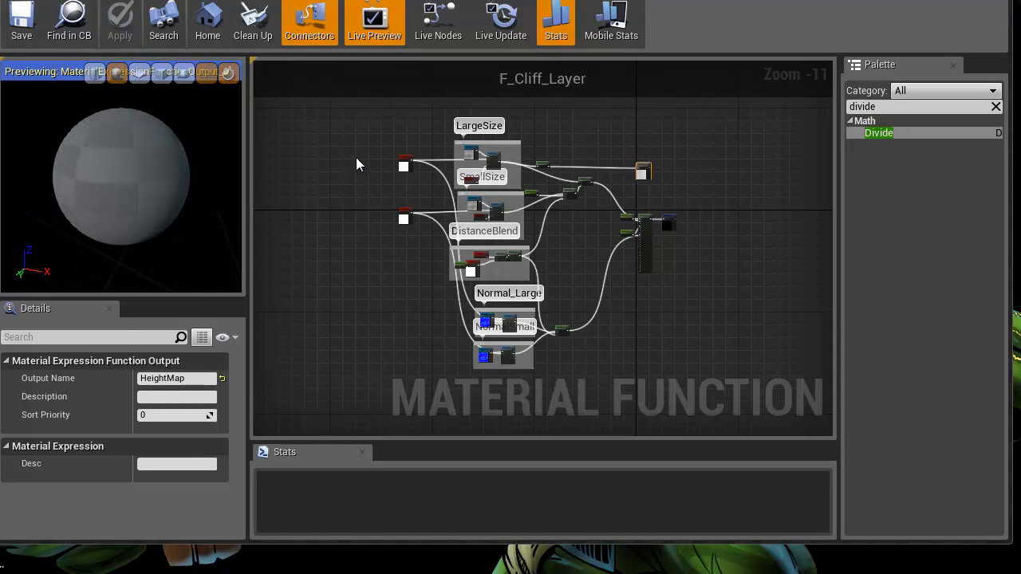
key(ctrl+s)
- Review the overall F_Cliff_Layer graph, from the normal groups to the LargeSize and SmallSize groups
right_drag(375, 212, 369, 241)
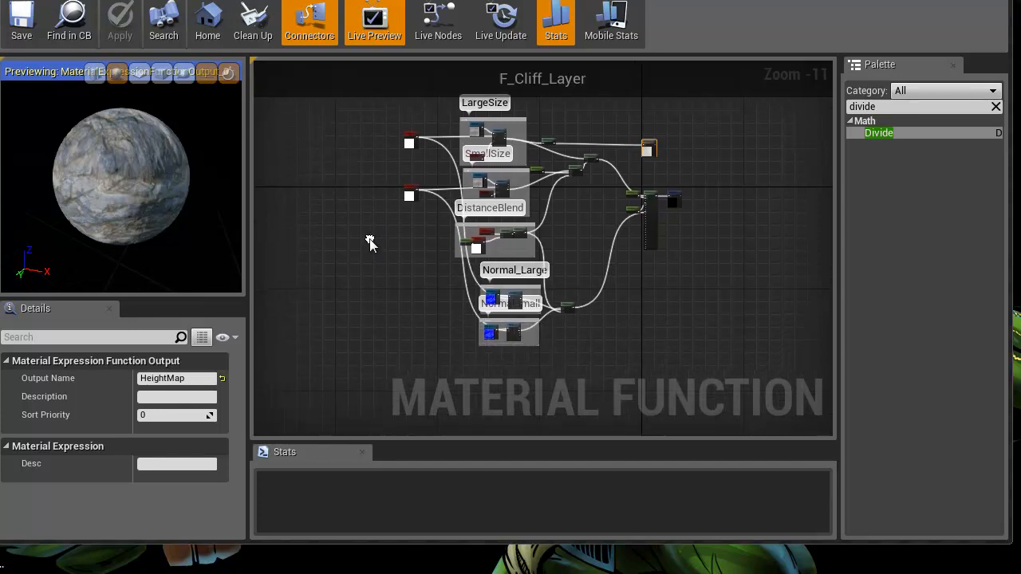
drag(428, 116, 407, 138)
right_drag(564, 231, 541, 214)
scroll(541, 219, up, 2)
right_drag(544, 267, 630, 185)
drag(460, 343, 582, 272)
right_drag(583, 196, 545, 430)
scroll(482, 315, up, 2)
scroll(483, 315, up, 7)
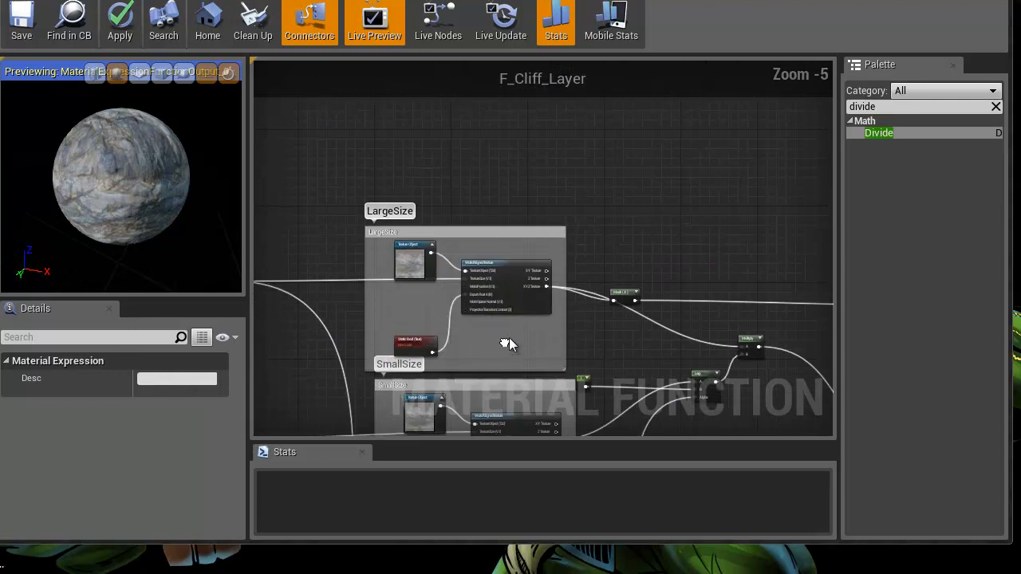
scroll(562, 349, down, 3)
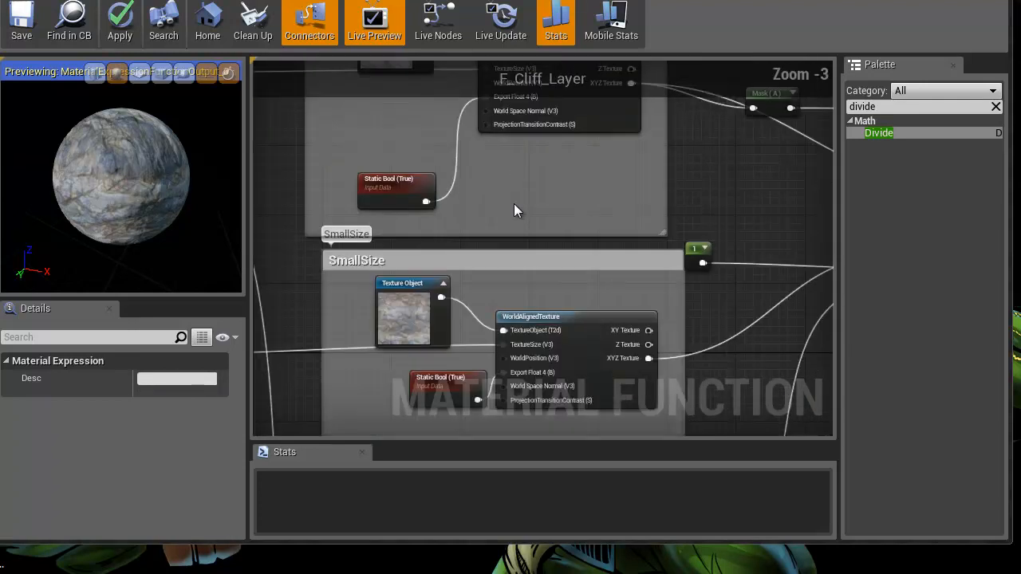
- Move the constant 1 right beside the Lerp node that blends the SmallSize texture
right_drag(514, 193, 539, 145)
right_drag(627, 180, 359, 227)
drag(467, 204, 611, 207)
right_drag(602, 287, 739, 269)
- Inspect the cliff texture on the preview sphere from another angle, both up close and from far away
scroll(120, 195, up, 8)
right_drag(122, 256, 122, 177)
drag(122, 177, 57, 157)
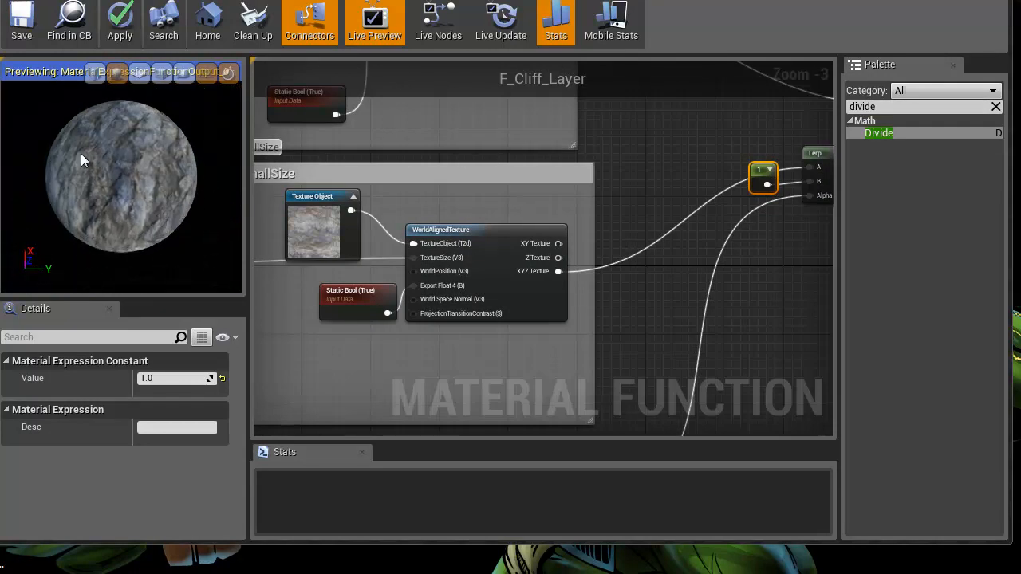
scroll(119, 183, up, 8)
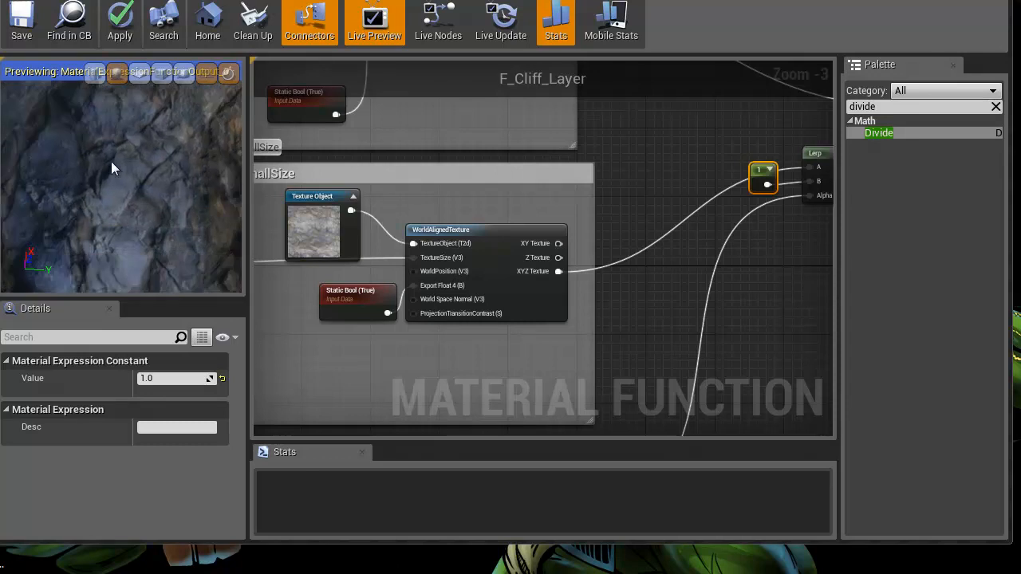
scroll(108, 198, up, 4)
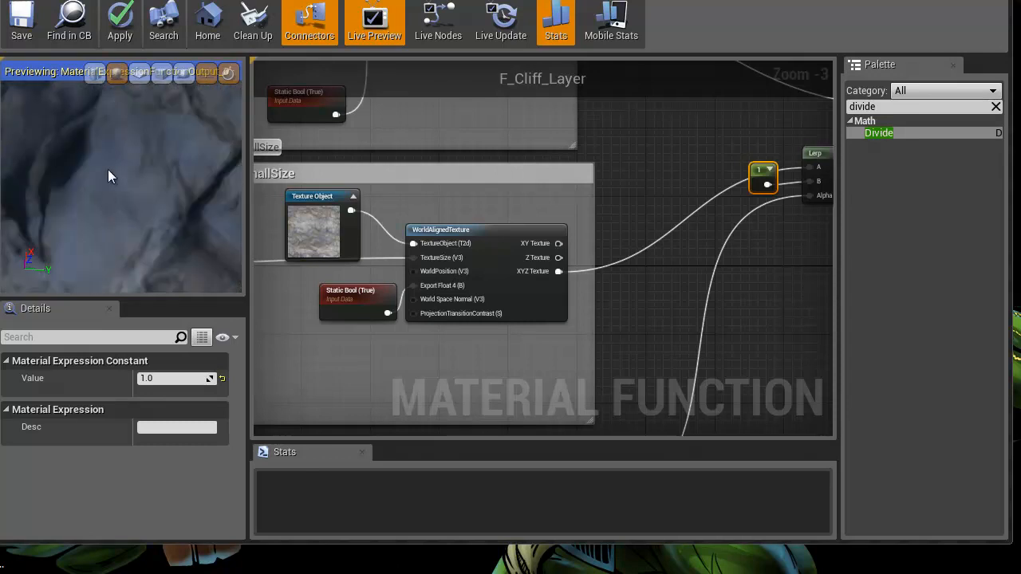
scroll(107, 199, down, 10)
scroll(93, 166, up, 10)
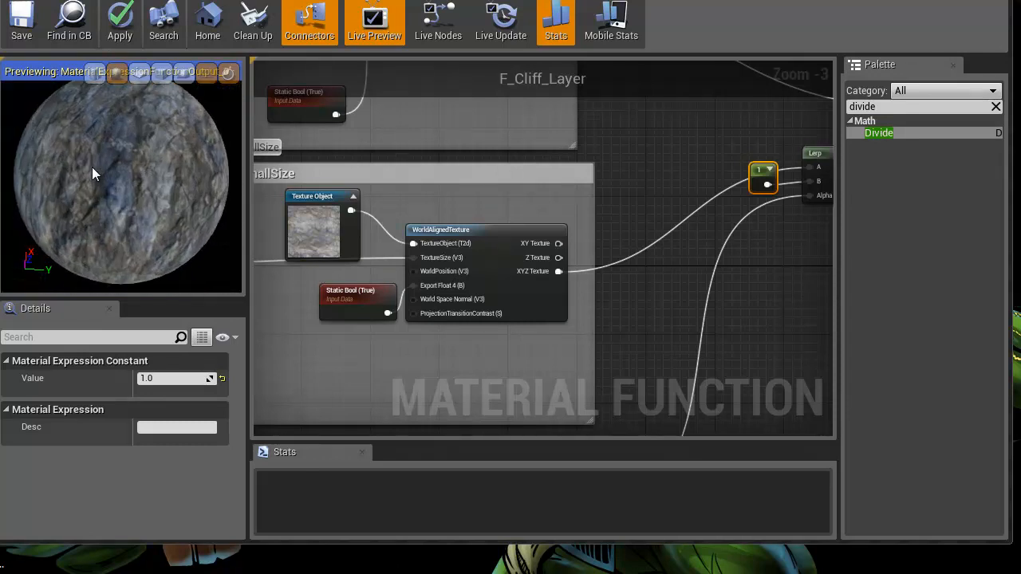
scroll(92, 213, down, 10)
- Space the Normal_Large and NormalSmall comment groups apart and shift the Lerp node that blends their normals
right_drag(640, 342, 489, 212)
scroll(497, 326, down, 3)
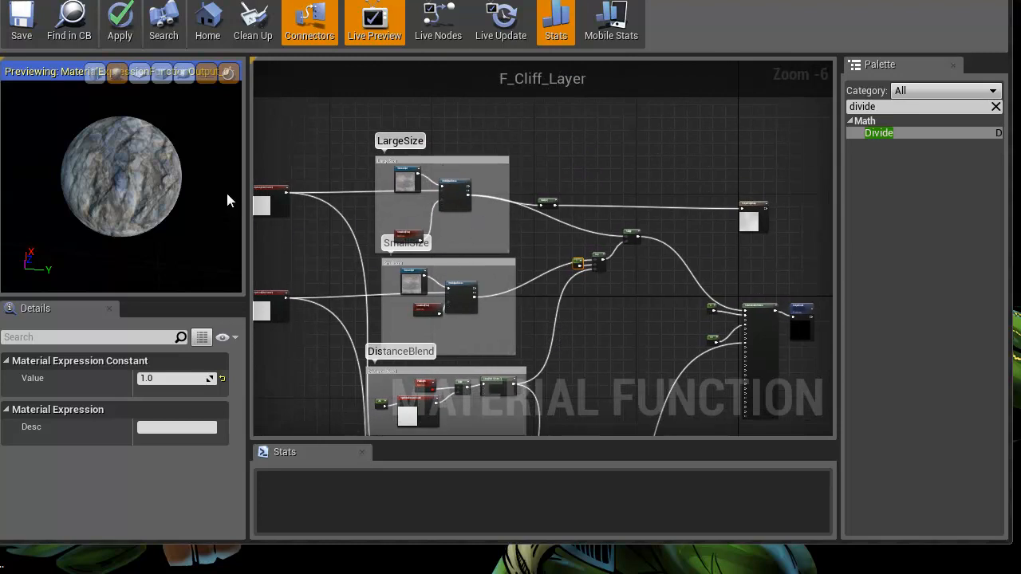
right_drag(303, 261, 514, 160)
drag(400, 349, 523, 274)
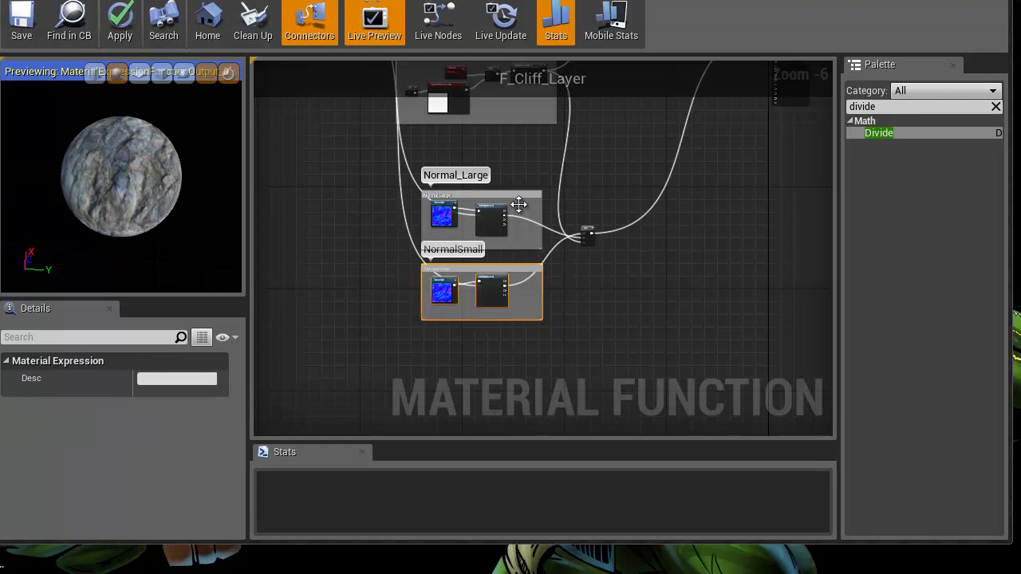
click(453, 219)
drag(531, 210, 530, 192)
right_drag(568, 189, 481, 305)
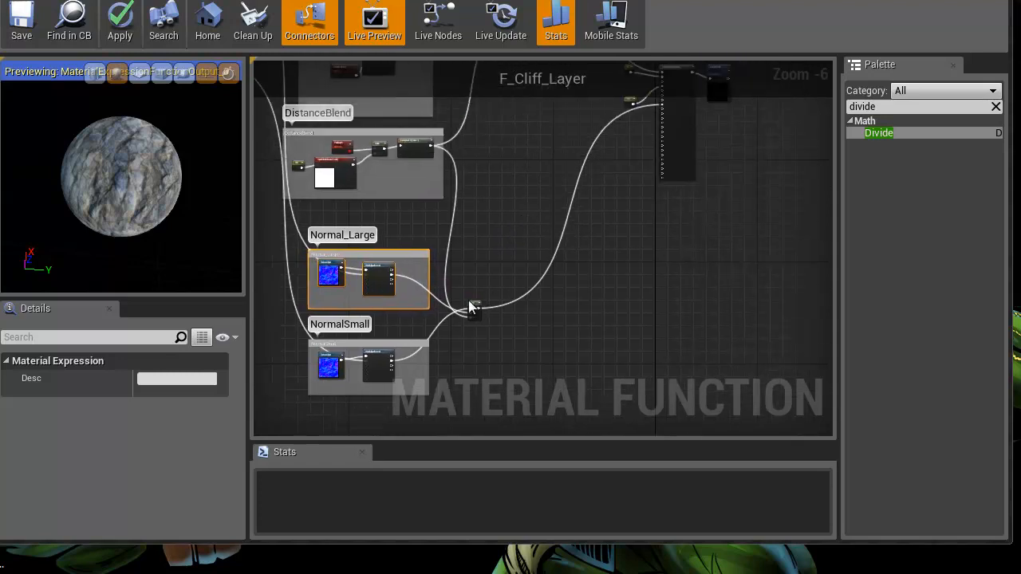
drag(472, 304, 507, 281)
- Align the Mask (A) node with the XYZ Texture output of the LargeSize WorldAlignedTexture node
right_drag(503, 160, 488, 275)
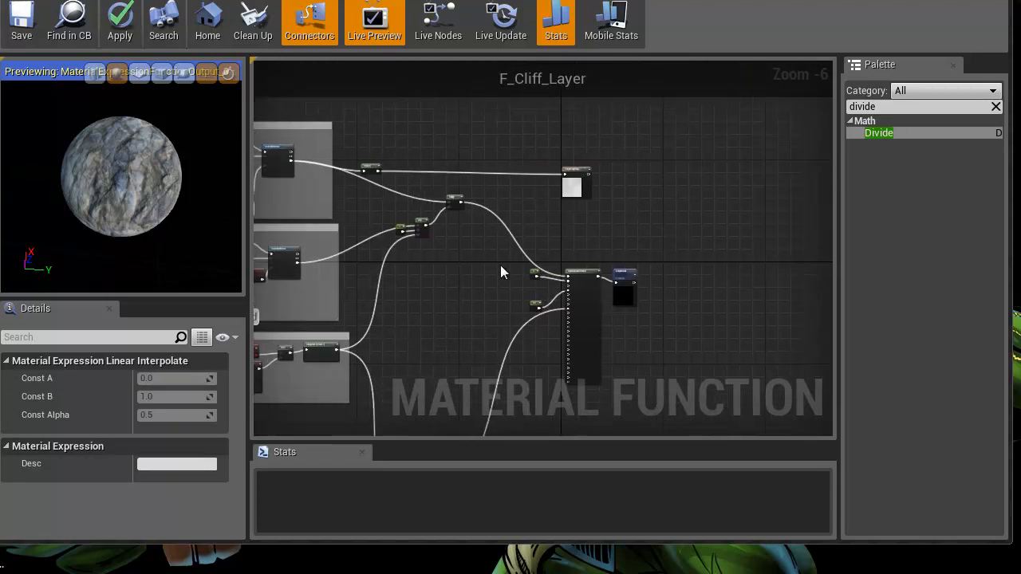
scroll(559, 157, up, 6)
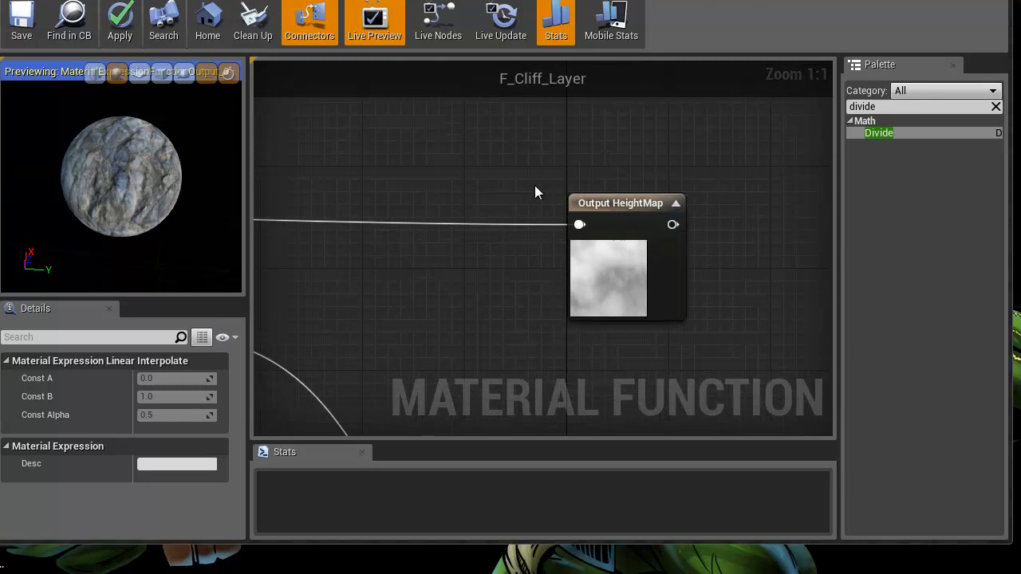
scroll(565, 149, down, 6)
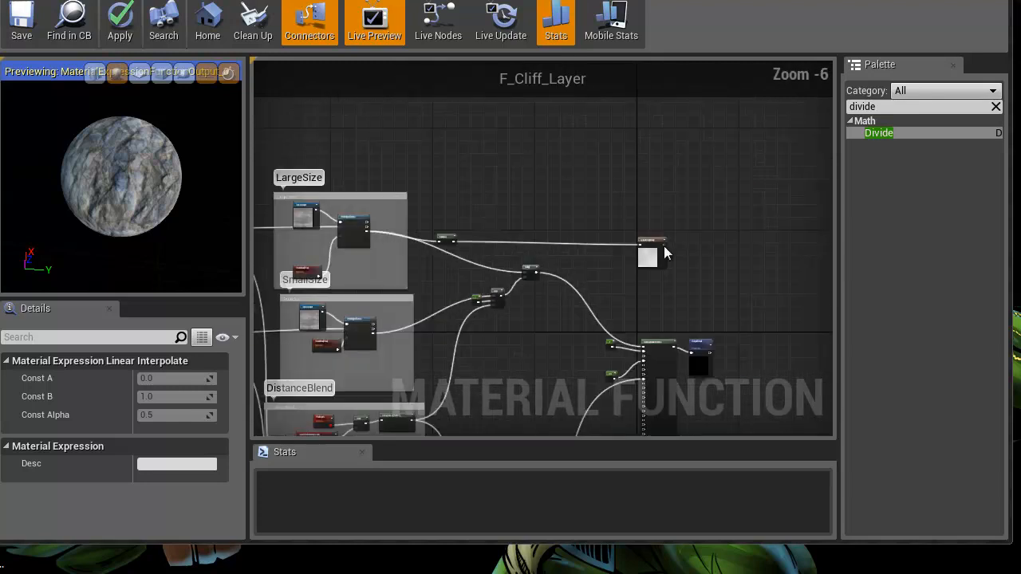
drag(647, 246, 653, 247)
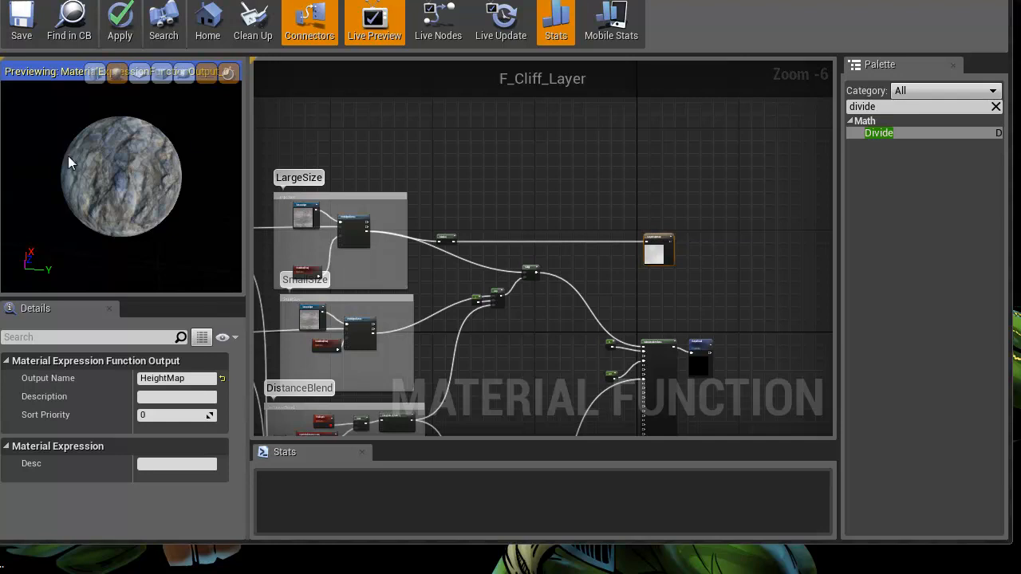
scroll(520, 176, up, 4)
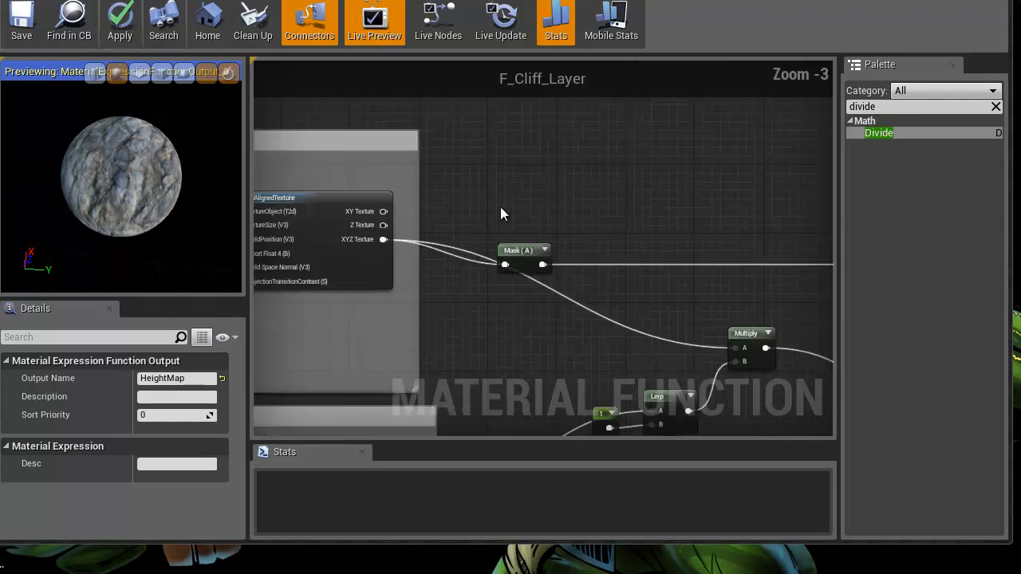
drag(524, 258, 589, 232)
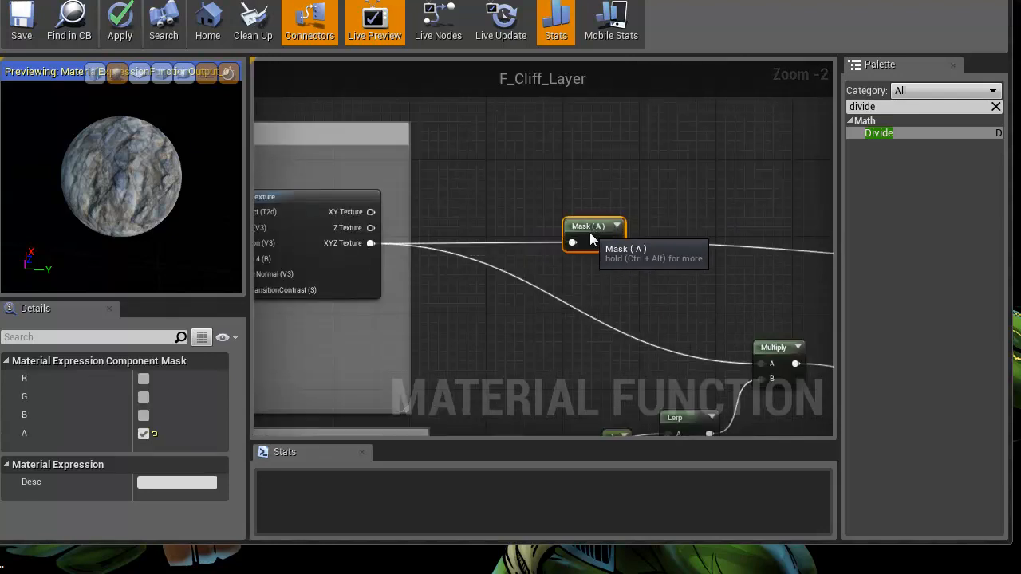
- Move the Output HeightMap node next to Mask (A), level with it and above the Multiply node
right_drag(675, 297, 383, 268)
scroll(357, 275, down, 3)
drag(599, 249, 399, 237)
right_drag(449, 240, 718, 223)
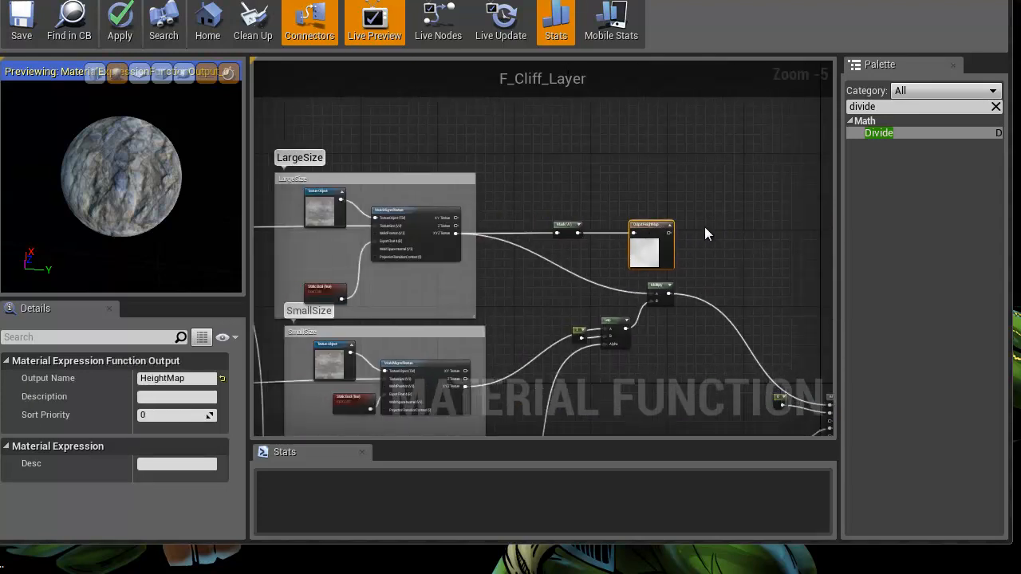
scroll(612, 259, up, 3)
drag(679, 192, 708, 192)
- Examine the cliff material preview up close and from afar, along with the nodes of the LargeSize group
scroll(145, 163, up, 10)
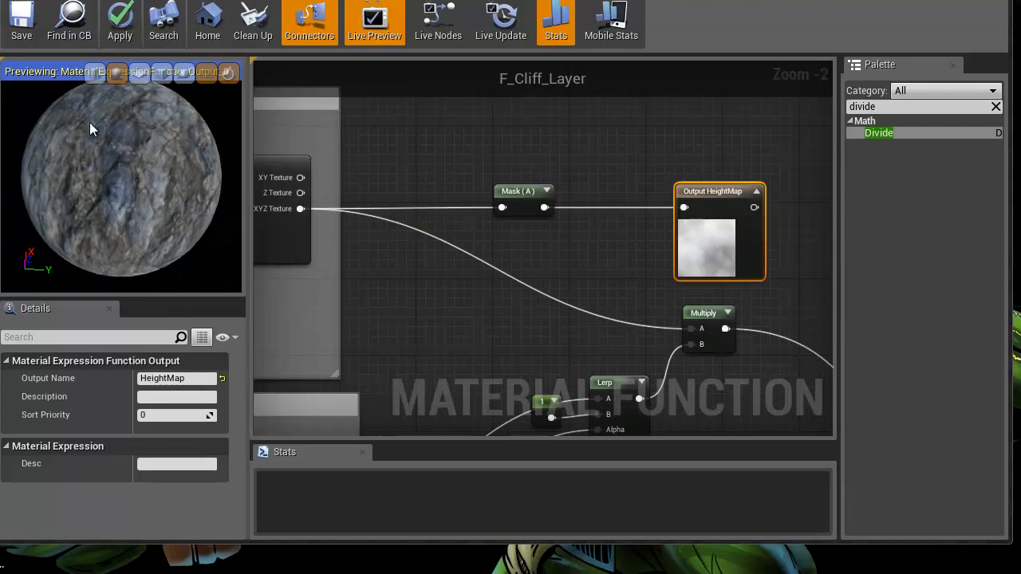
scroll(80, 164, down, 3)
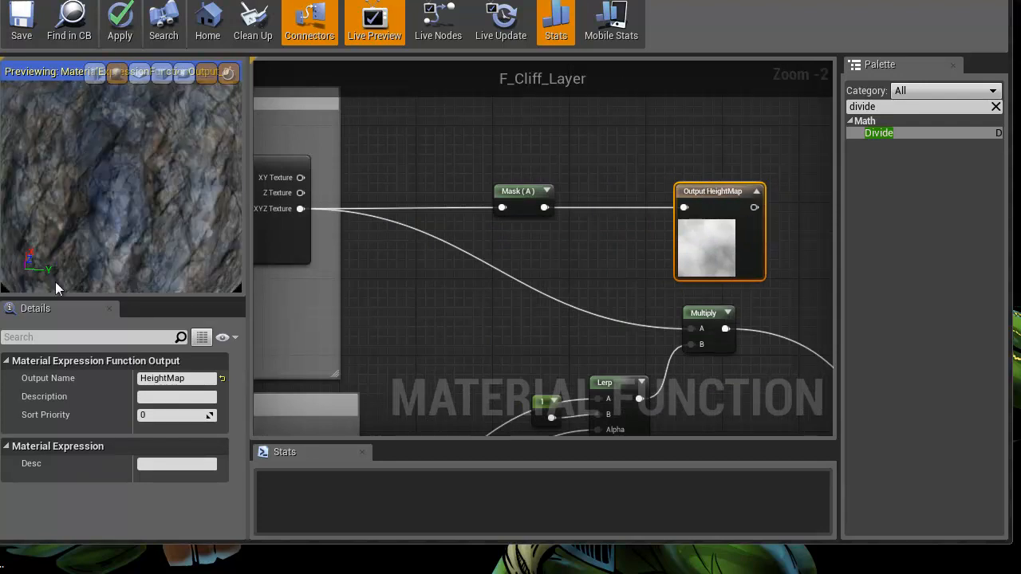
right_drag(352, 289, 470, 162)
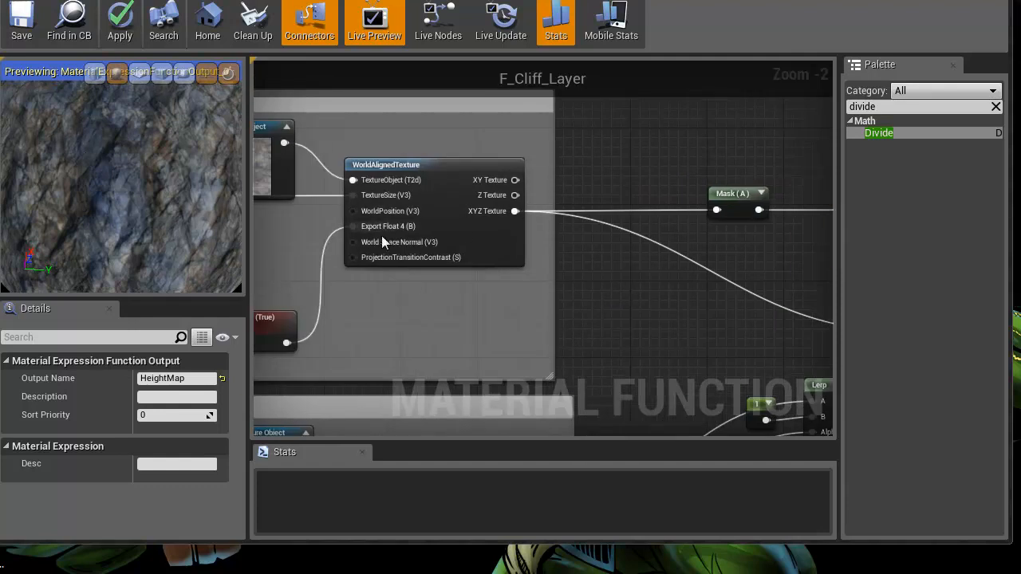
right_drag(382, 315, 475, 251)
scroll(508, 268, down, 1)
scroll(475, 251, down, 3)
right_drag(573, 325, 600, 277)
scroll(168, 189, down, 5)
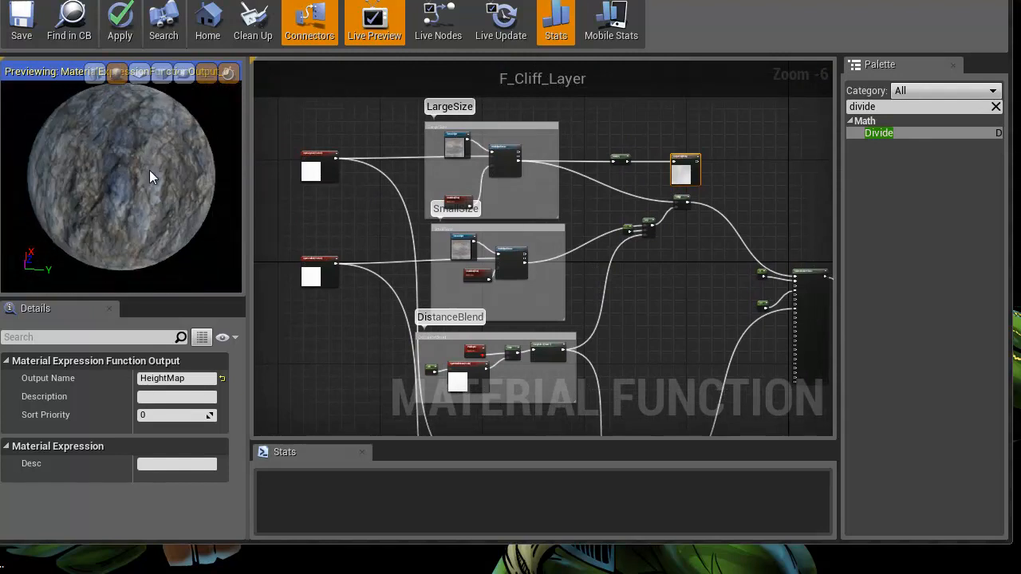
- Shift the Lerp node that blends the normals, and nudge the Lerp feeding the B input of Multiply
scroll(134, 118, up, 3)
right_drag(326, 217, 311, 62)
right_drag(574, 319, 577, 326)
scroll(595, 271, up, 2)
click(674, 243)
drag(673, 243, 696, 222)
right_drag(646, 307, 677, 508)
right_drag(667, 328, 593, 525)
right_drag(610, 259, 595, 369)
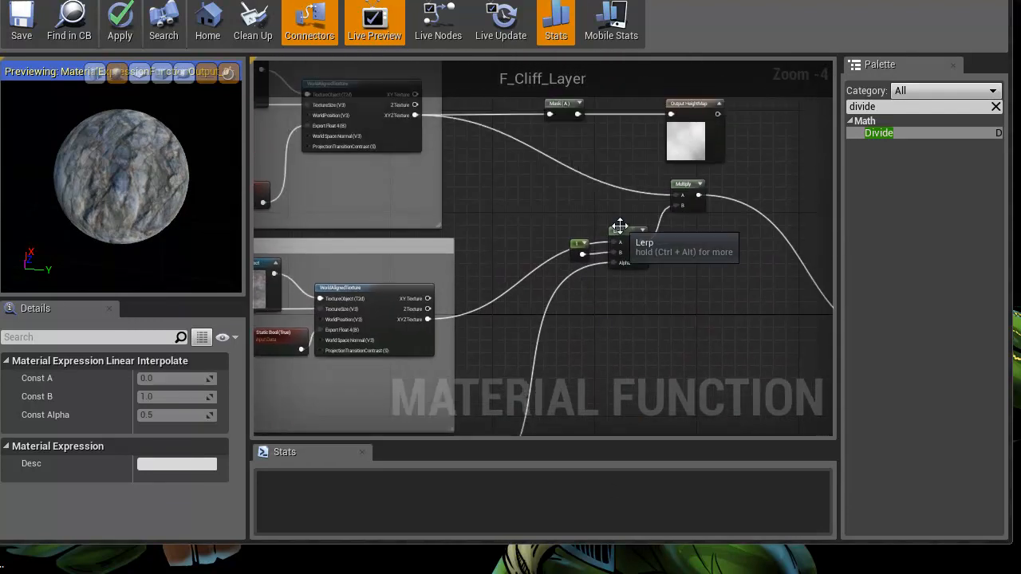
drag(623, 230, 629, 231)
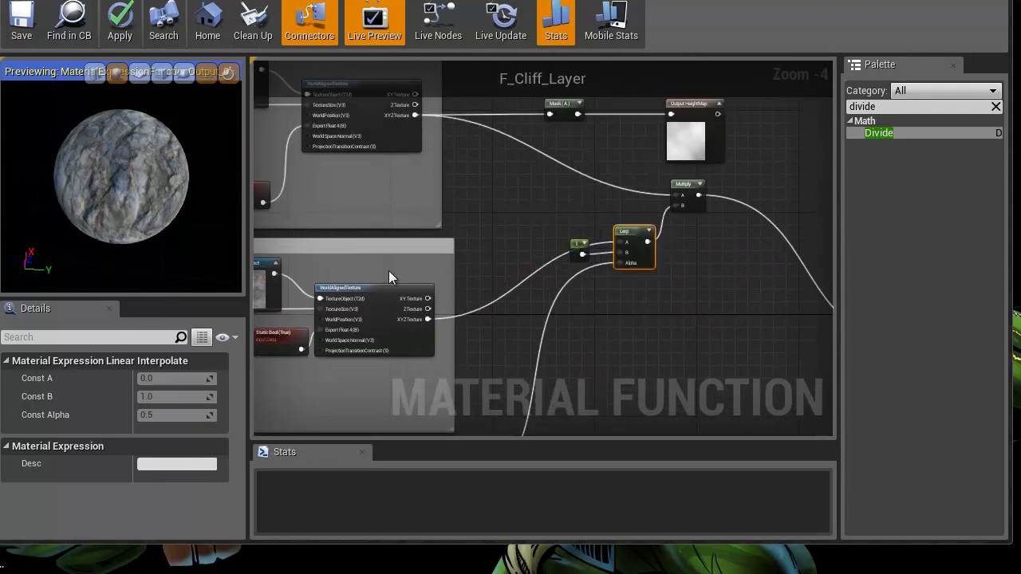
- Move the Static Bool nodes in the LargeSize and SmallSize groups closer beneath their Texture Object nodes
scroll(120, 180, up, 1)
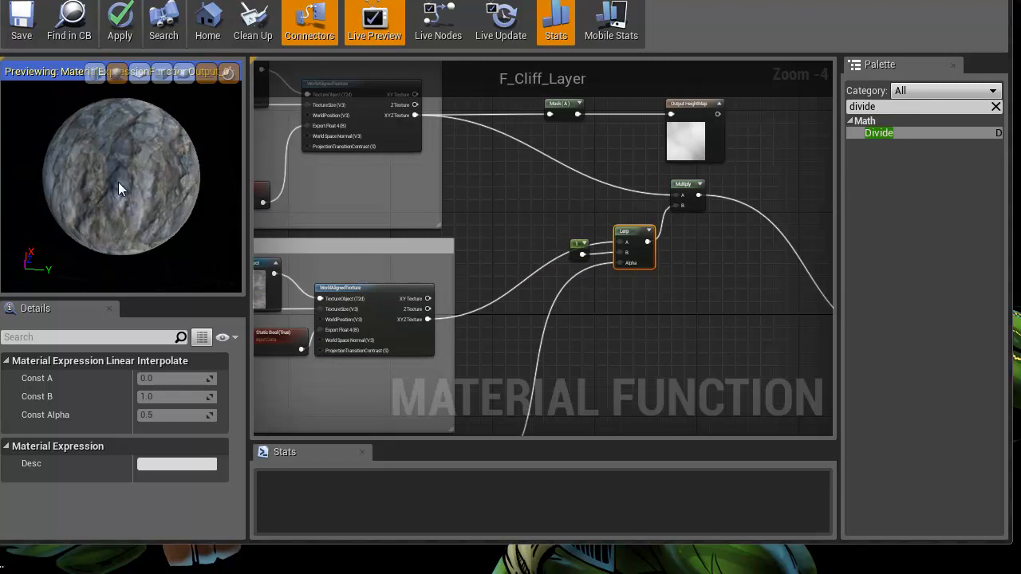
scroll(656, 194, down, 3)
right_drag(639, 278, 631, 337)
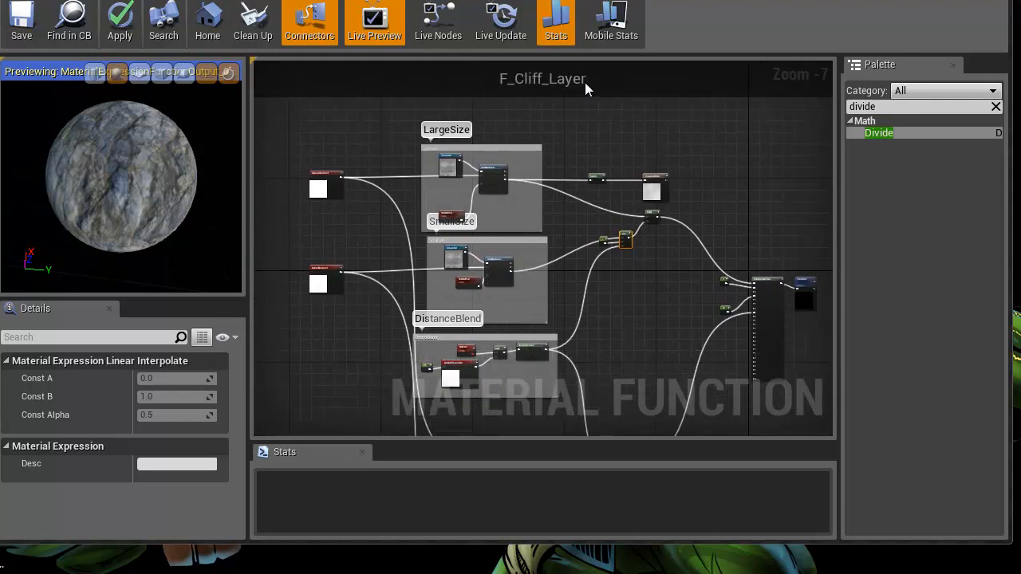
right_drag(654, 287, 602, 329)
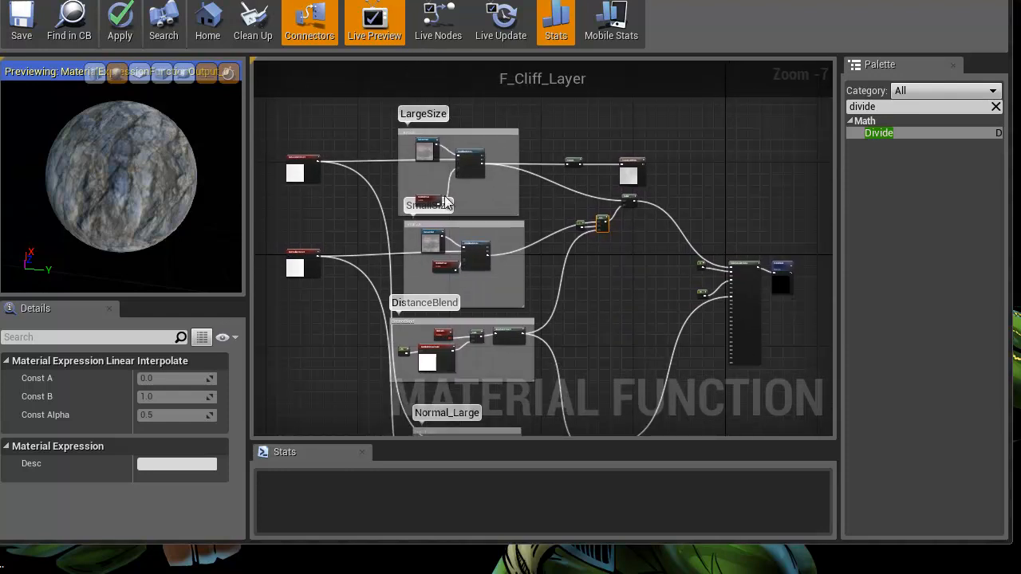
scroll(437, 194, up, 3)
drag(399, 208, 415, 153)
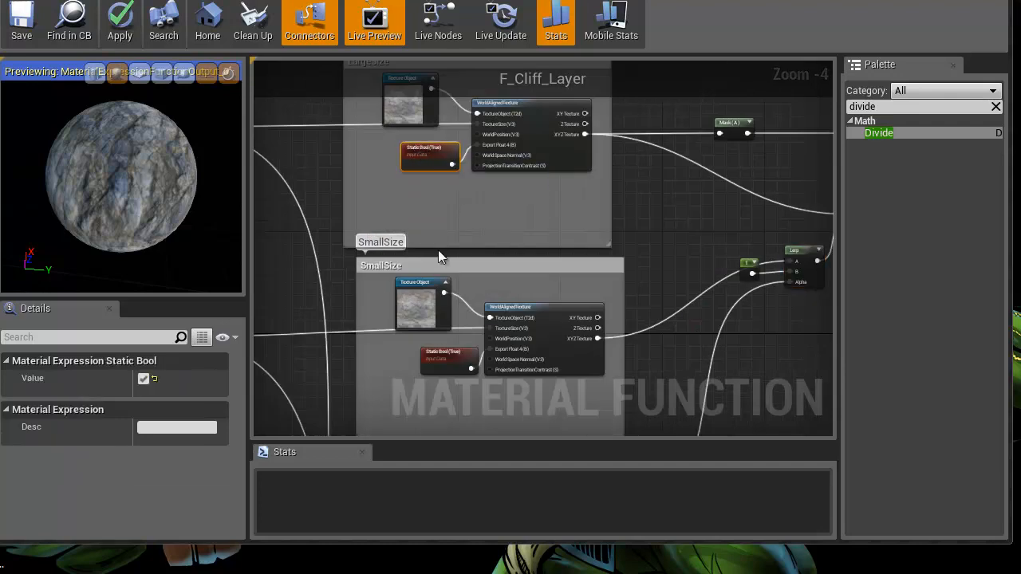
scroll(442, 360, up, 2)
drag(443, 359, 442, 350)
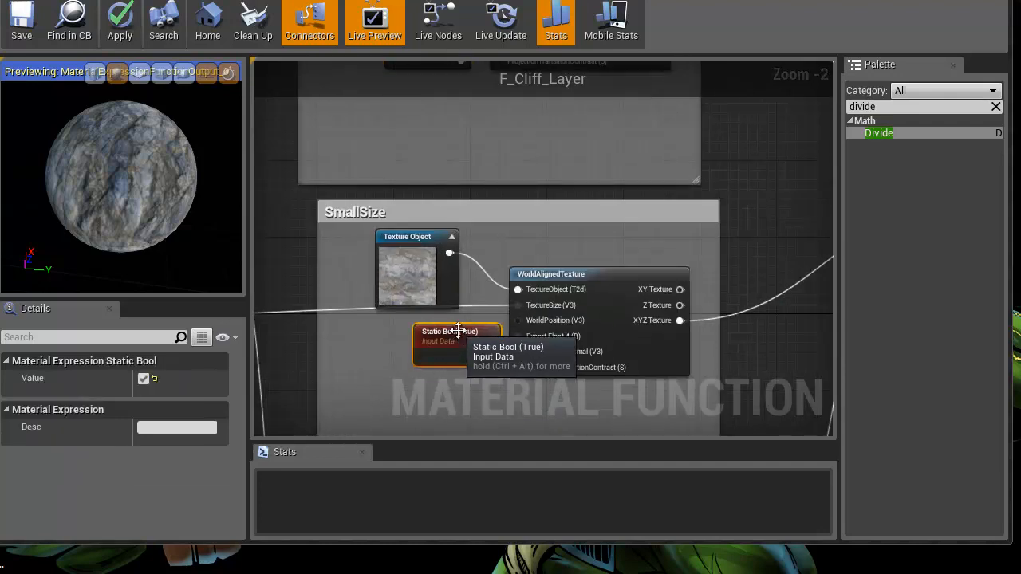
mouse_move(570, 153)
right_down()
mouse_move(443, 181)
mouse_move(566, 145)
right_up()
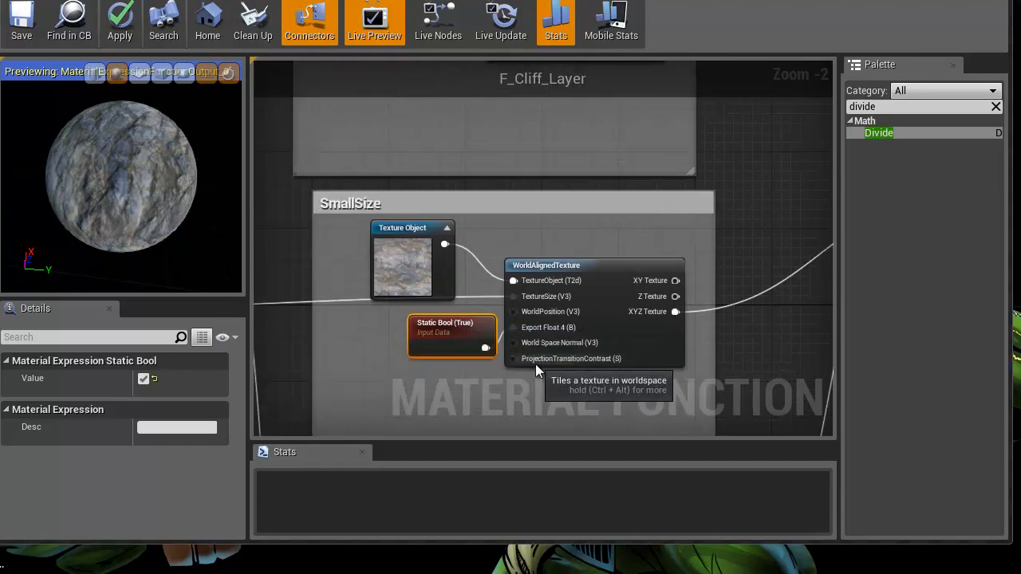
- Try removing the Static Bool node from the SmallSize group, and undo the deletion
key(Delete)
right_drag(443, 338, 371, 295)
scroll(372, 294, down, 2)
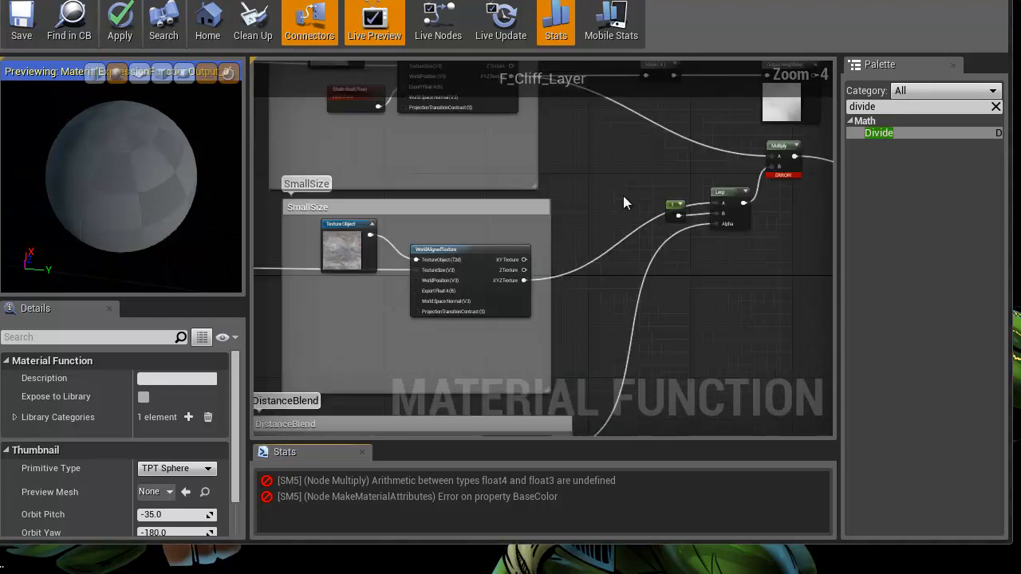
key(ctrl+z)
scroll(590, 223, up, 3)
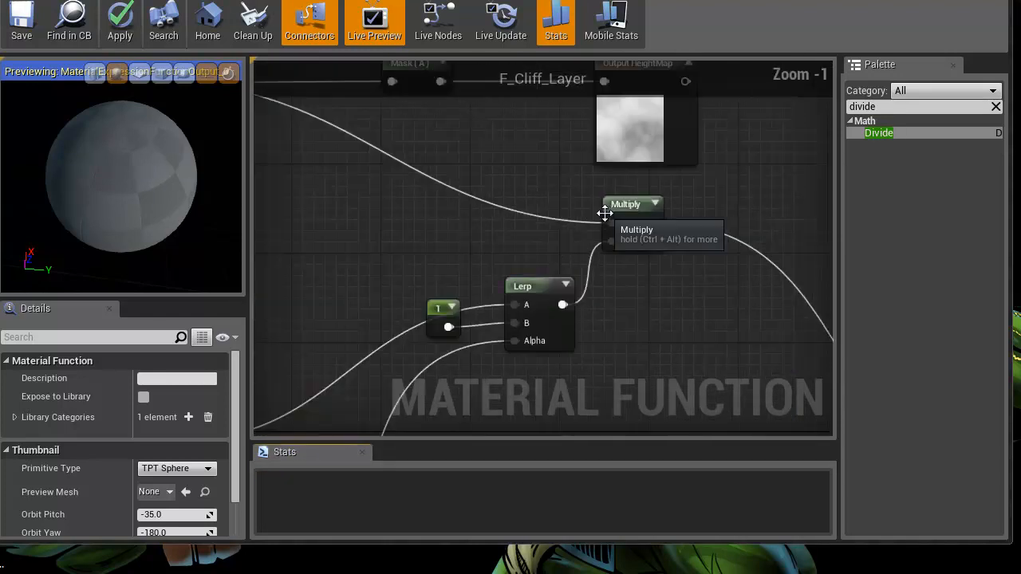
- Replace SmallSize's Static Bool with the LargeSize one, wired to its Export Float 4 input, and lower the shared node toward the SmallSize group
right_drag(636, 320, 744, 334)
right_drag(439, 330, 759, 152)
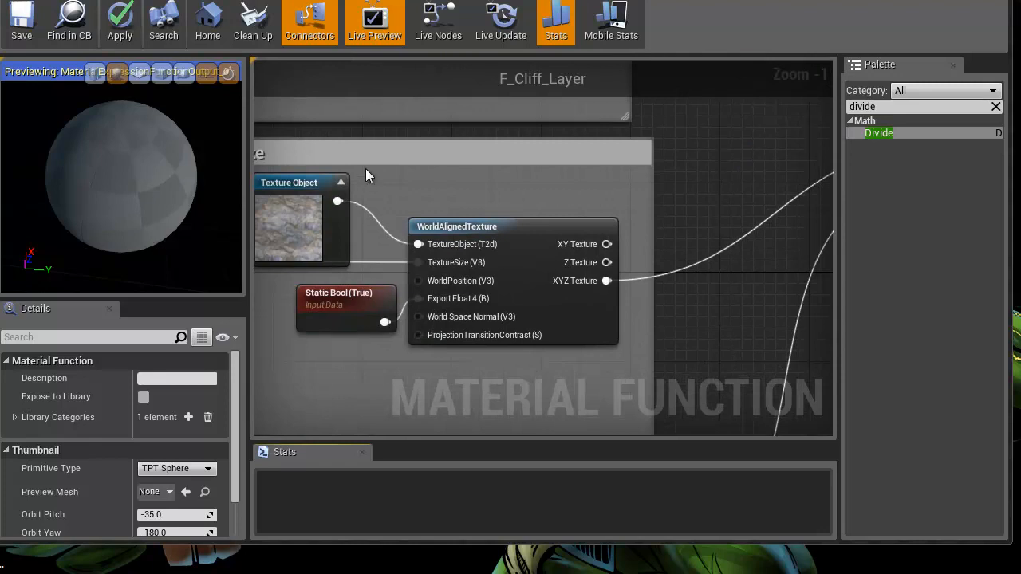
scroll(542, 193, down, 4)
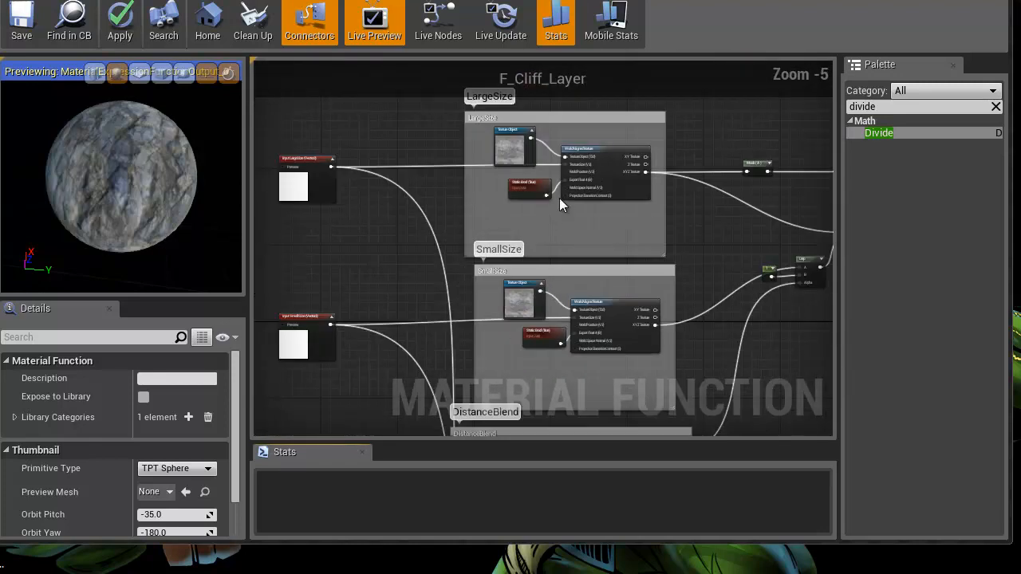
drag(547, 195, 576, 339)
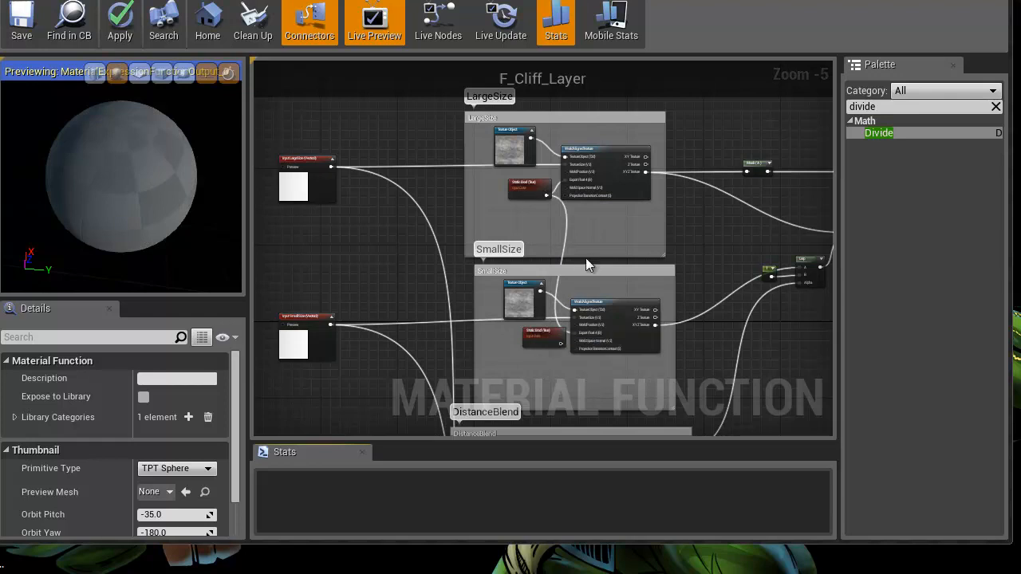
scroll(520, 201, up, 3)
right_drag(542, 269, 506, 202)
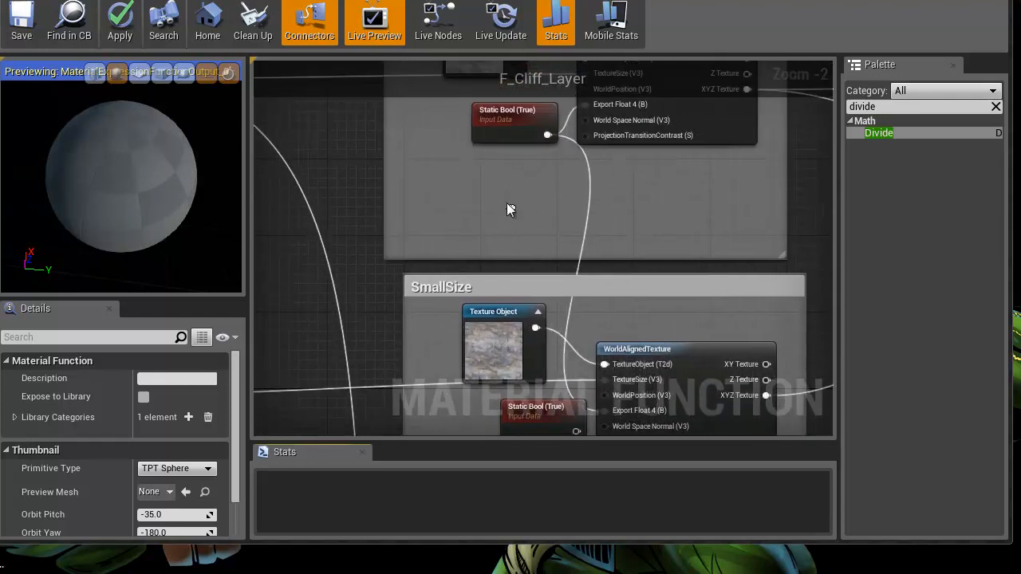
click(545, 414)
key(Delete)
drag(500, 110, 480, 224)
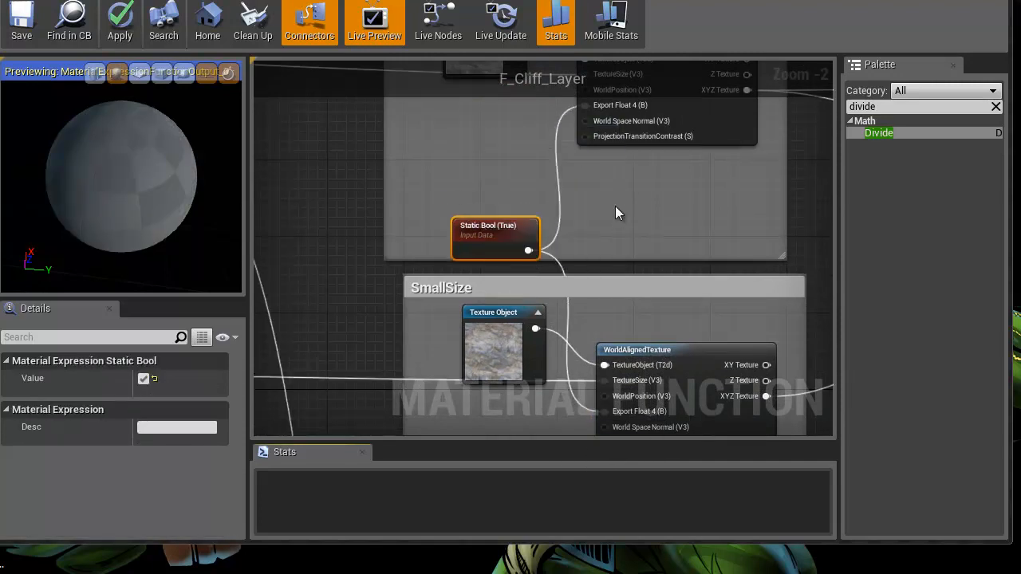
- Examine the inputs of the WorldAlignedNormal node in Normal_Large, and return to the LargeSize group
right_drag(577, 363, 531, 243)
scroll(528, 255, down, 4)
right_drag(513, 314, 506, 55)
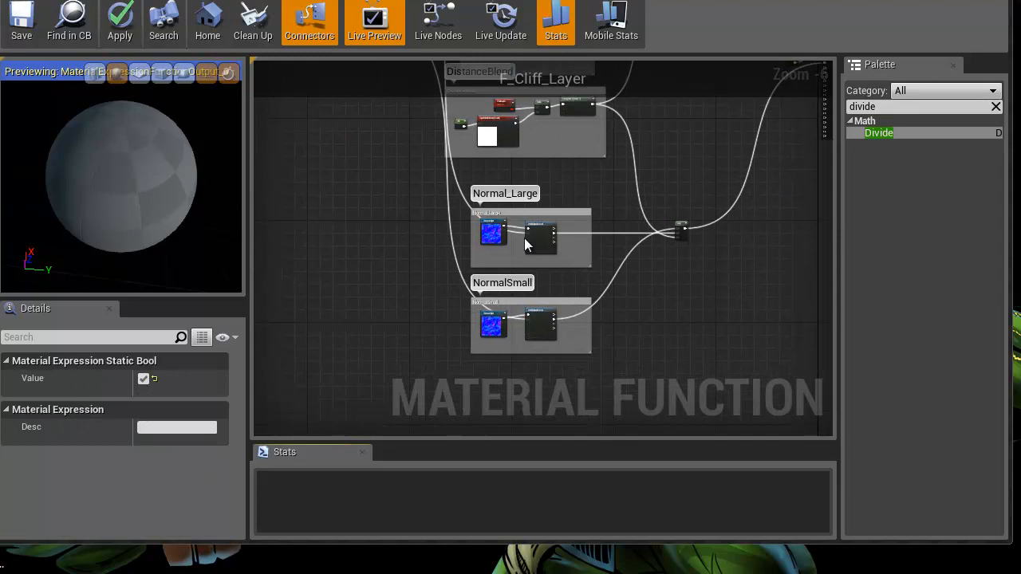
scroll(523, 209, up, 6)
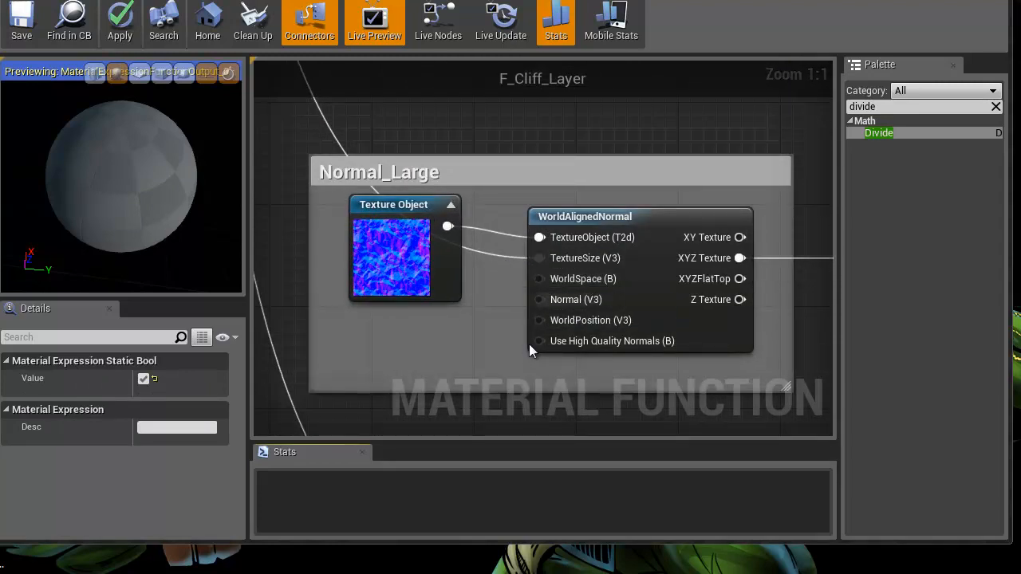
right_drag(473, 222, 463, 392)
scroll(446, 293, down, 4)
right_drag(440, 171, 538, 310)
scroll(578, 354, up, 1)
right_drag(590, 369, 544, 55)
right_drag(520, 195, 505, 405)
right_drag(527, 68, 527, 282)
right_drag(484, 198, 492, 350)
right_drag(501, 247, 529, 416)
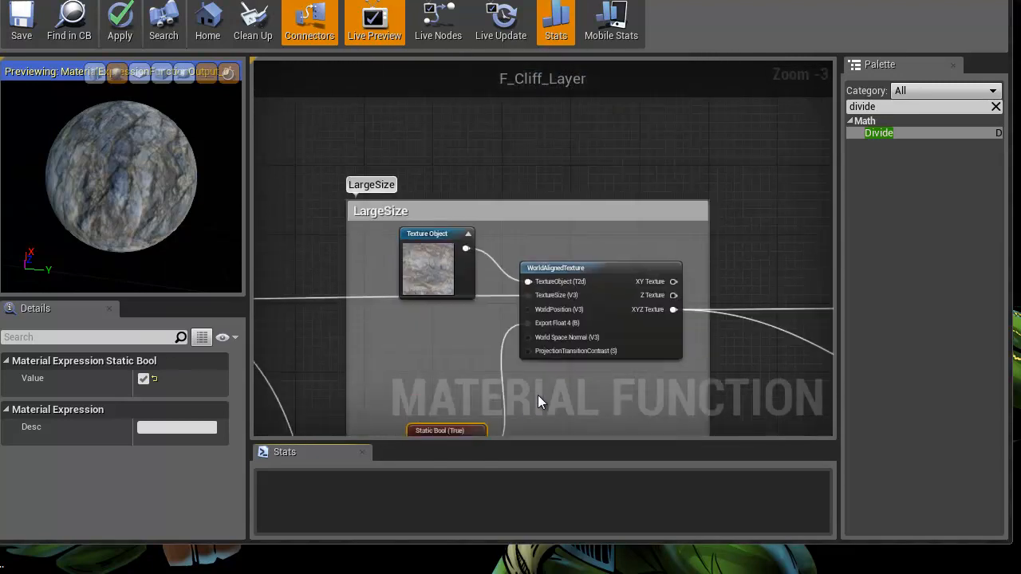
- Open the WorldAlignedTexture material function and examine its Absolute World Position and TextureSize inputs
double_click(604, 267)
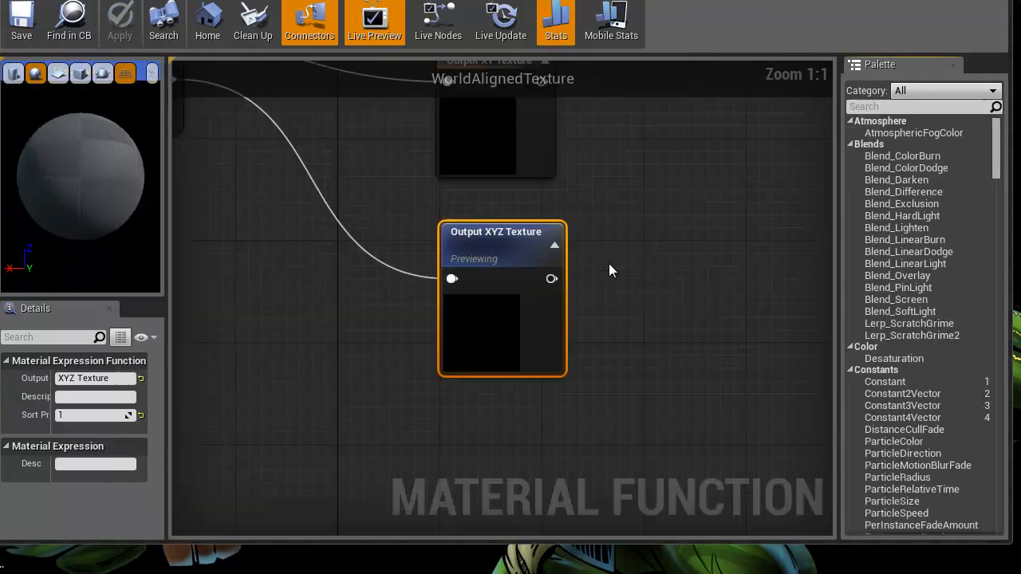
right_drag(276, 273, 700, 331)
scroll(474, 318, down, 11)
scroll(532, 317, up, 4)
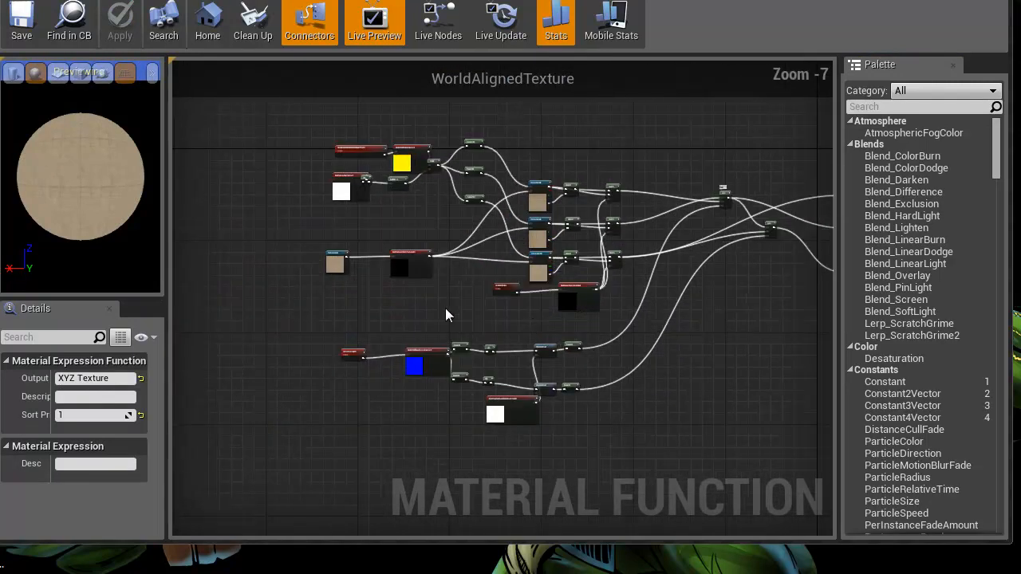
right_drag(416, 297, 461, 423)
scroll(446, 330, up, 3)
scroll(431, 310, up, 2)
right_drag(431, 310, 529, 397)
mouse_move(408, 221)
mouse_down()
mouse_move(379, 225)
mouse_move(393, 221)
mouse_up()
right_drag(594, 396, 532, 390)
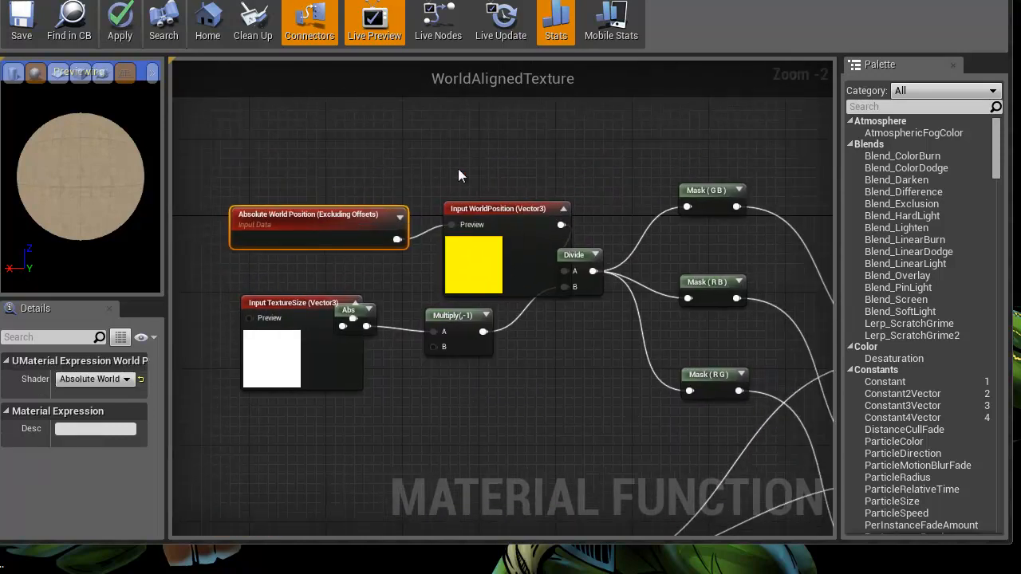
click(444, 200)
- Trace the world position through the Divide node and the GB, RB and RG masks to the Texture Sample nodes
right_drag(591, 378, 418, 357)
right_drag(549, 335, 441, 270)
right_drag(329, 261, 412, 317)
right_drag(346, 299, 561, 297)
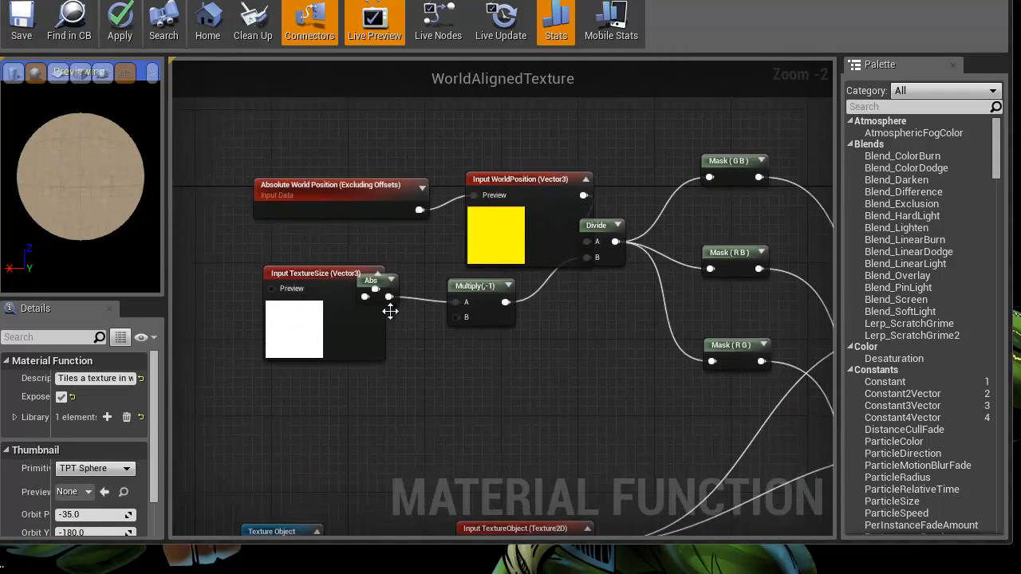
right_drag(550, 353, 243, 357)
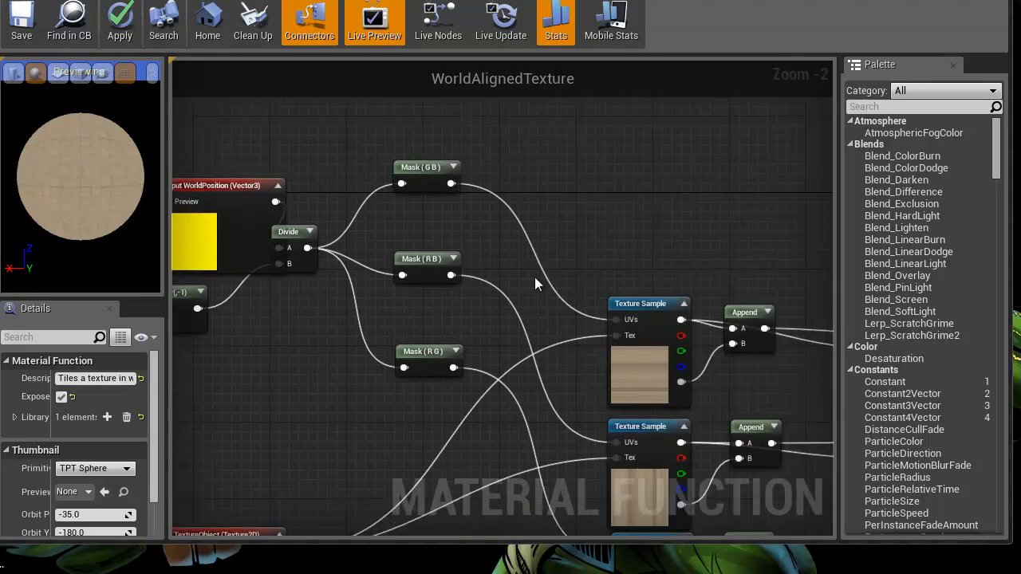
right_drag(275, 341, 587, 352)
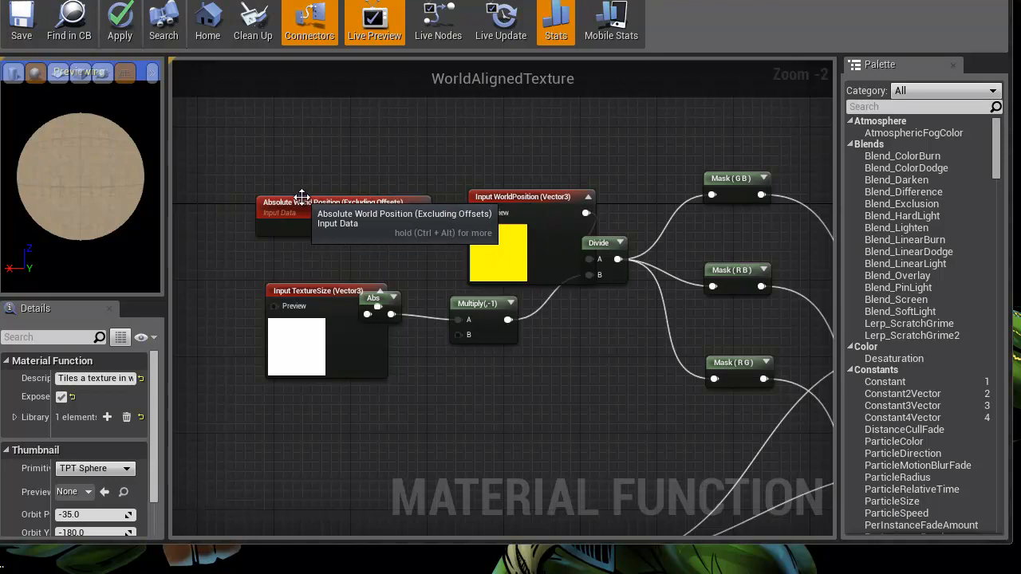
right_drag(768, 252, 353, 233)
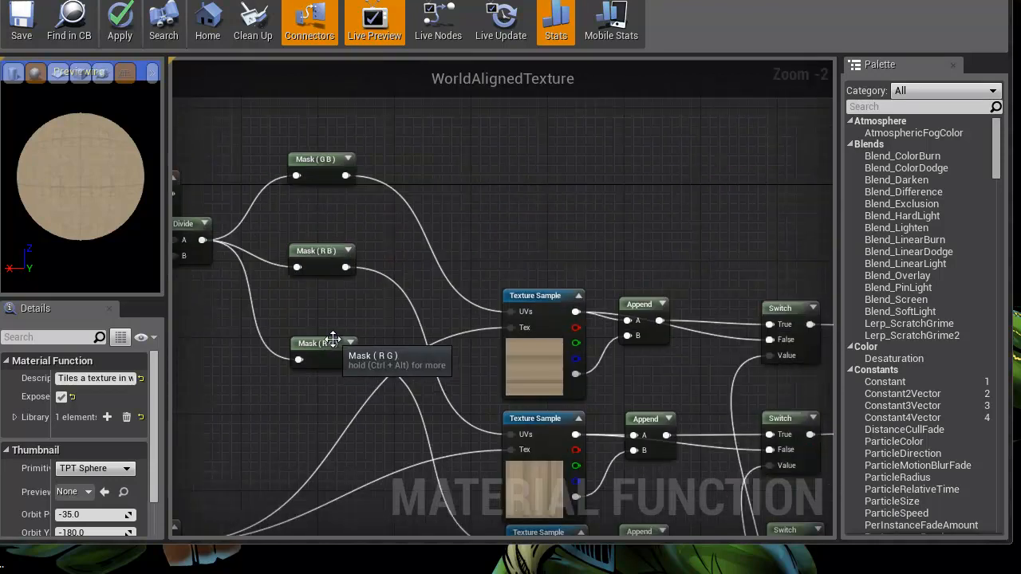
- Examine the Append and Switch nodes after the Texture Samples and the Export Float 4 input that controls them
scroll(384, 301, down, 3)
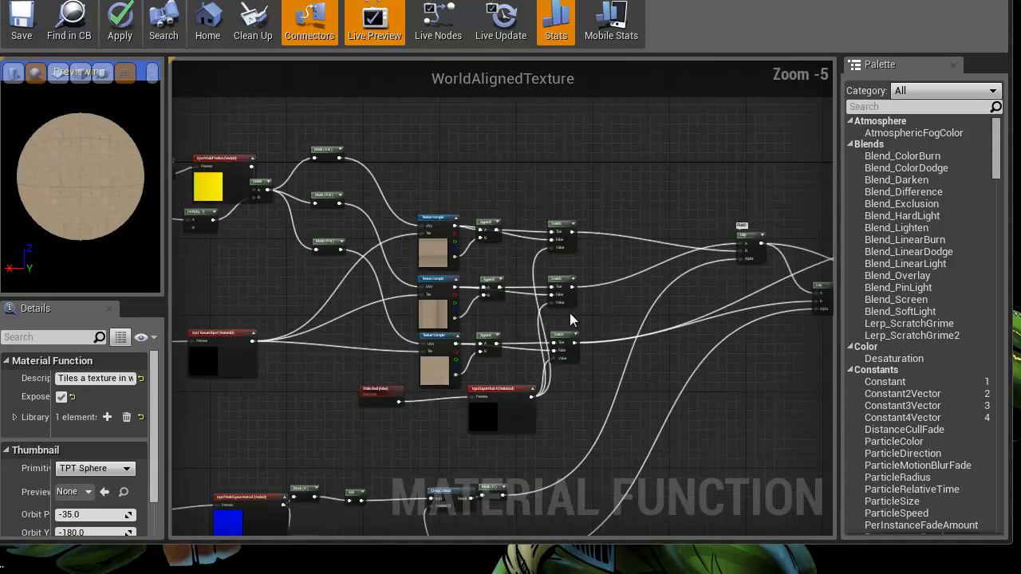
right_drag(620, 387, 580, 393)
scroll(398, 303, up, 3)
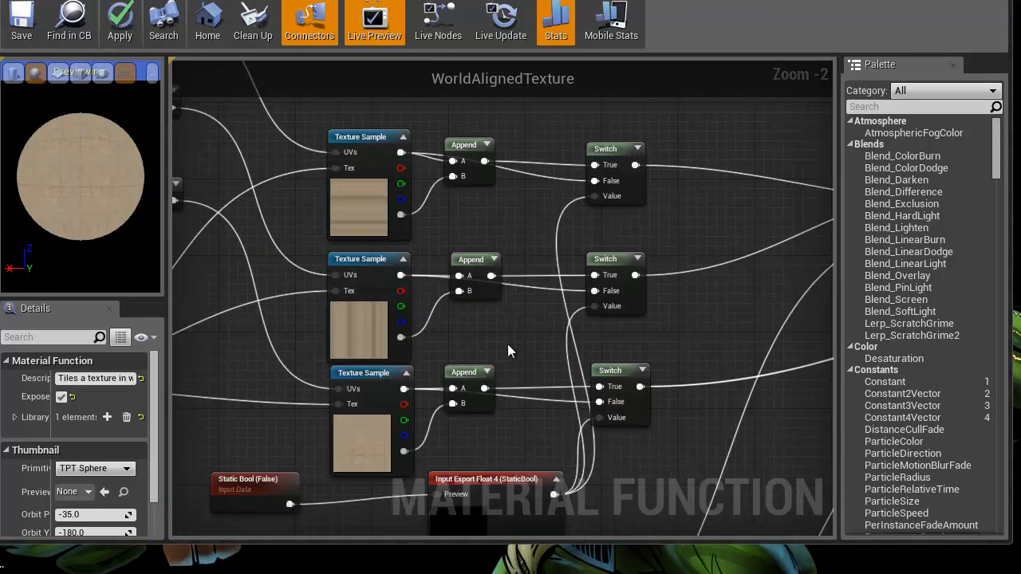
drag(462, 112, 655, 423)
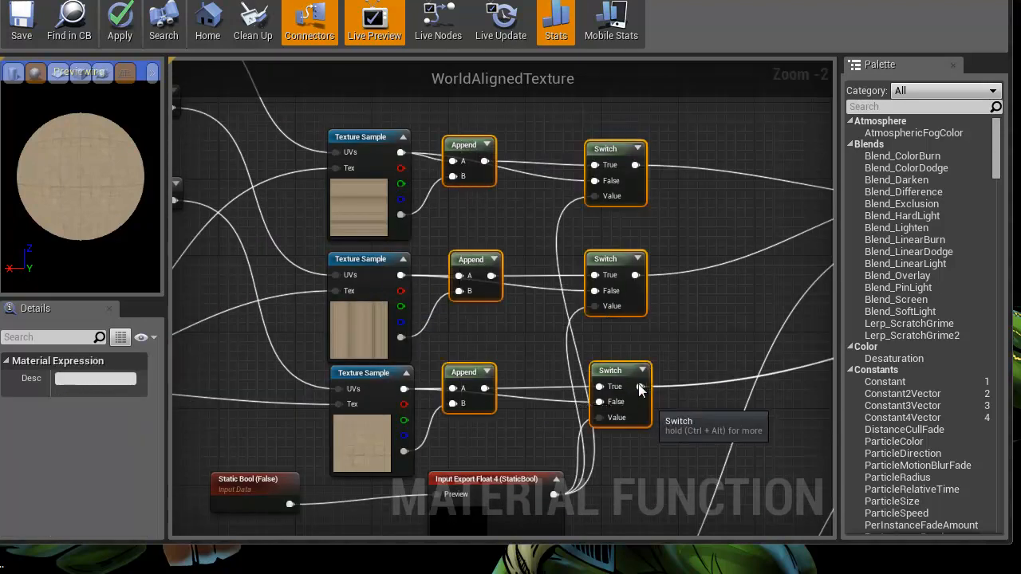
click(539, 241)
right_drag(251, 420, 484, 242)
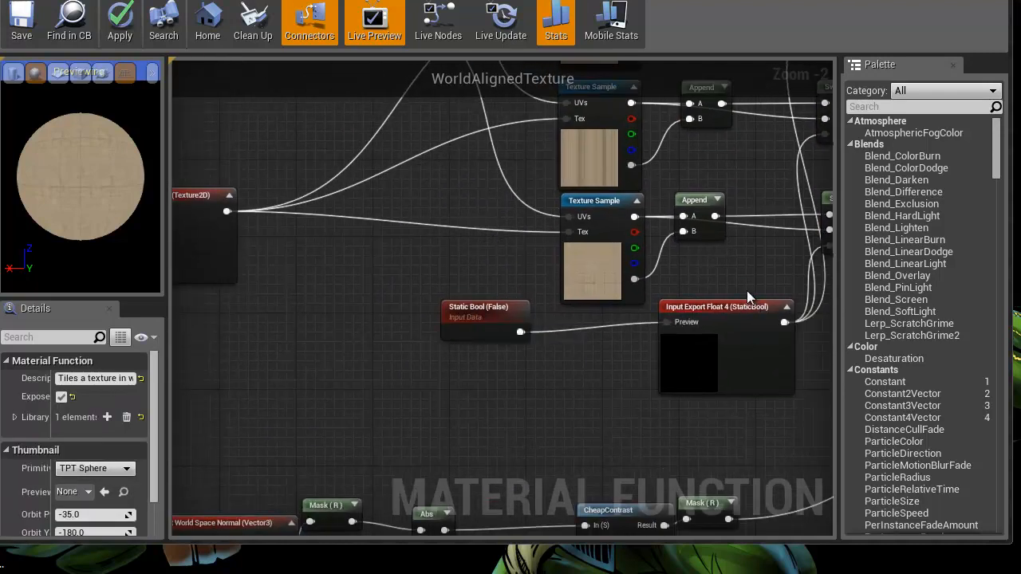
right_drag(753, 310, 312, 382)
- Inspect the Lerp nodes feeding the outputs, and trace their alphas back to the World Space Normal and VertexNormalWS nodes
right_drag(624, 323, 312, 514)
scroll(351, 254, down, 1)
right_drag(405, 443, 511, 204)
scroll(548, 226, down, 2)
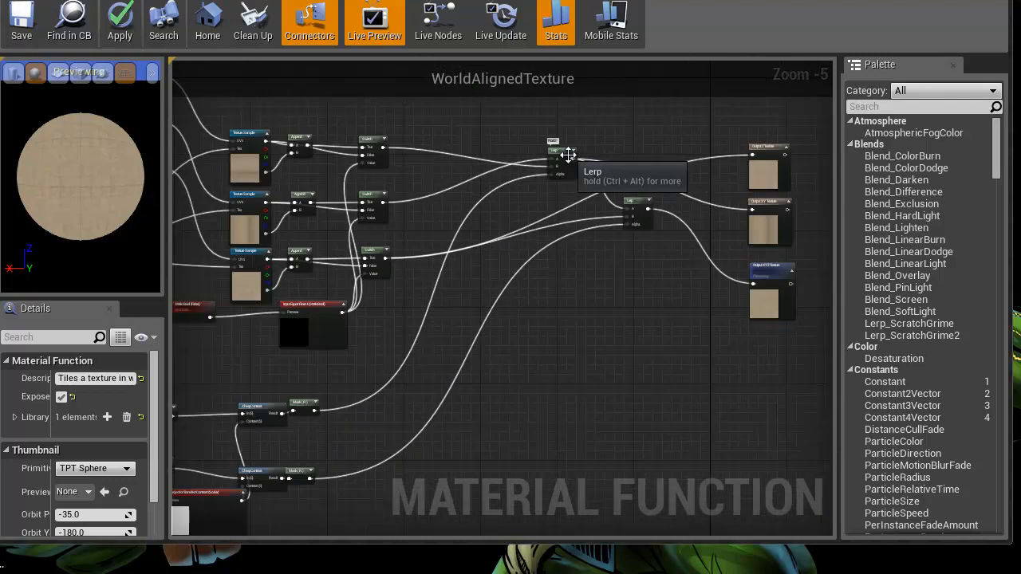
scroll(594, 239, up, 3)
right_drag(356, 455, 553, 62)
right_drag(269, 406, 800, 296)
right_drag(304, 389, 448, 394)
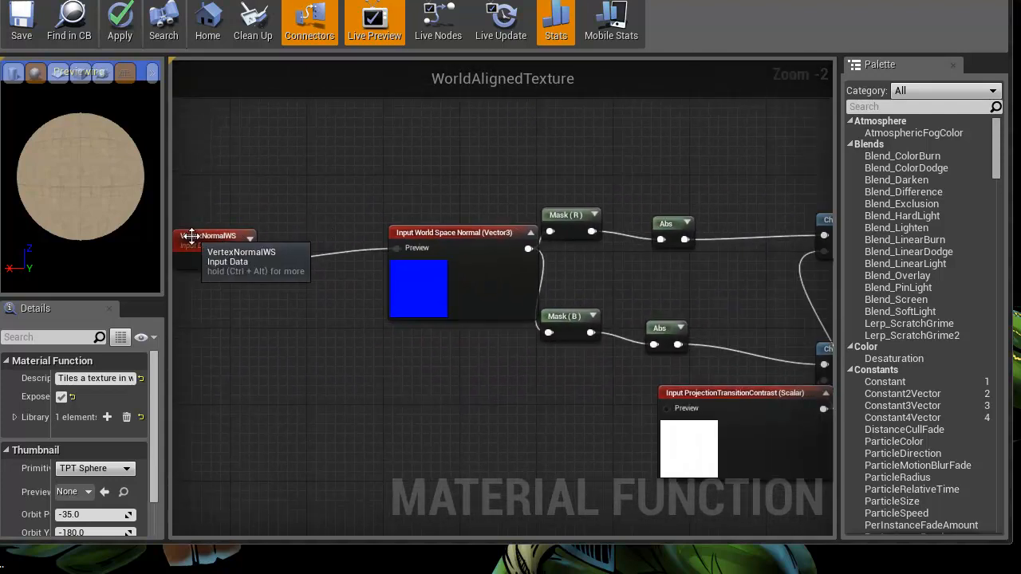
- Follow the World Space Normal input through its R and B masks, Abs nodes and CheapContrast nodes
right_drag(514, 260, 321, 262)
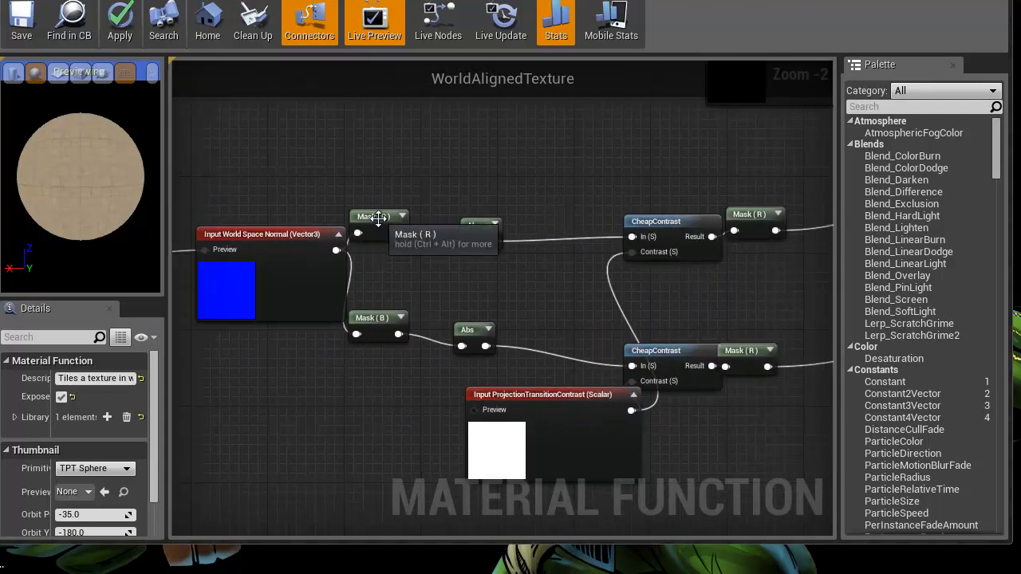
mouse_move(533, 300)
right_down()
mouse_move(445, 301)
mouse_move(539, 304)
right_up()
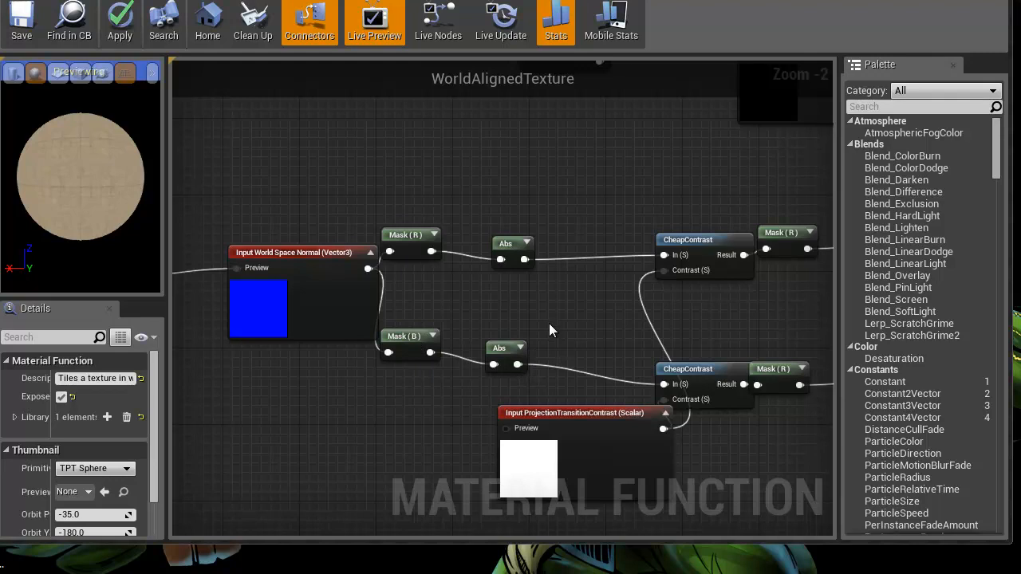
right_drag(548, 323, 412, 291)
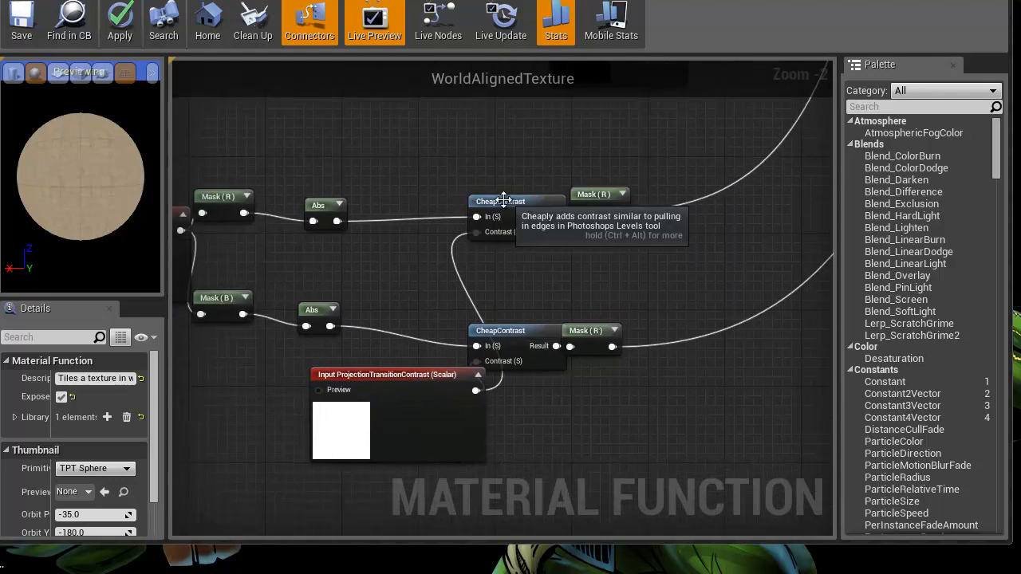
drag(53, 211, 9, 302)
scroll(351, 300, down, 4)
scroll(402, 238, up, 4)
- Examine the Z, XY and XYZ Texture outputs and trace them back to the two Lerp nodes
right_drag(402, 239, 282, 404)
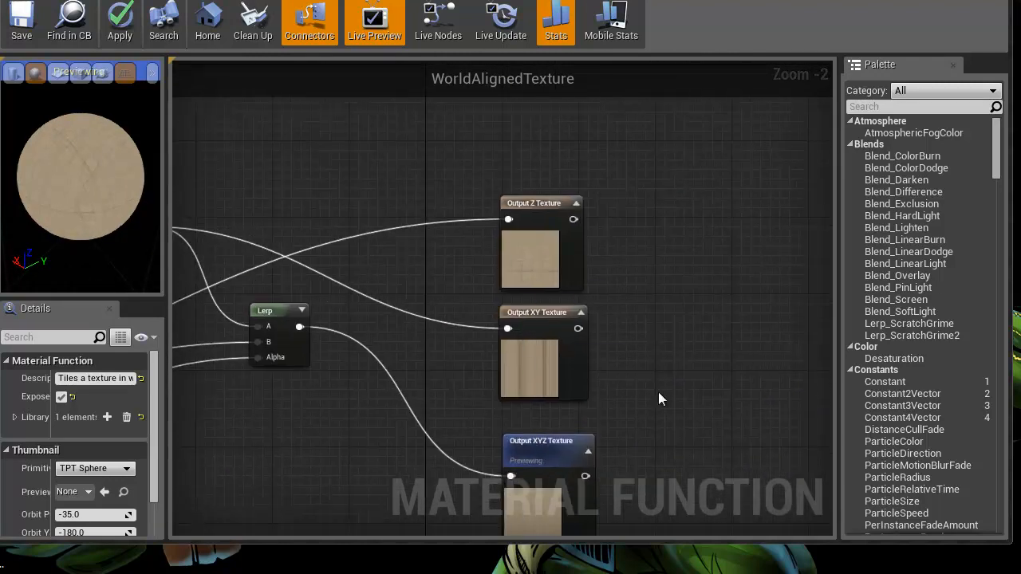
right_drag(644, 397, 659, 312)
right_drag(307, 402, 511, 311)
scroll(730, 354, down, 3)
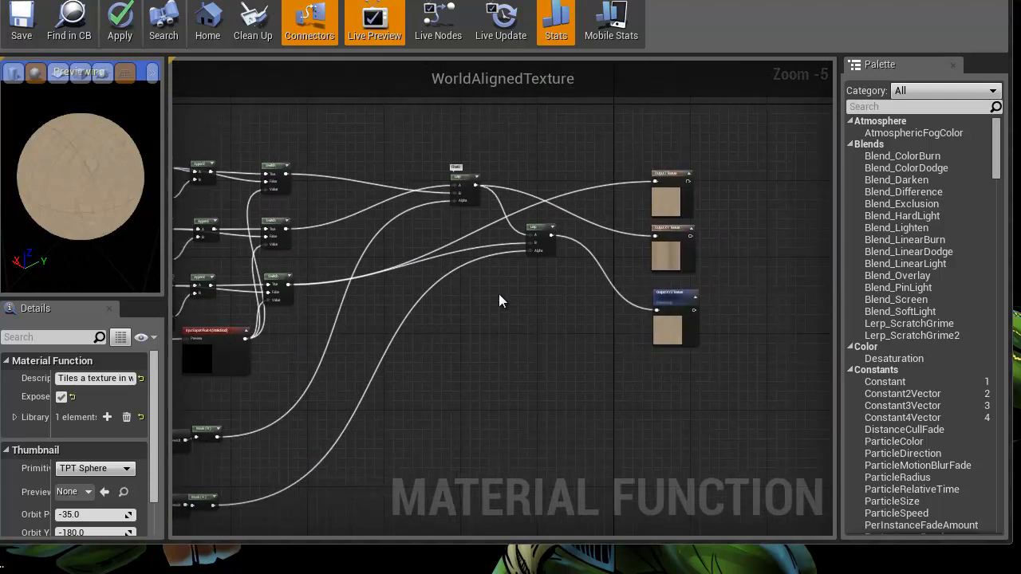
scroll(516, 247, up, 2)
mouse_move(517, 247)
right_down()
mouse_move(413, 340)
mouse_move(493, 401)
right_up()
right_drag(402, 369, 445, 354)
right_drag(368, 240, 552, 265)
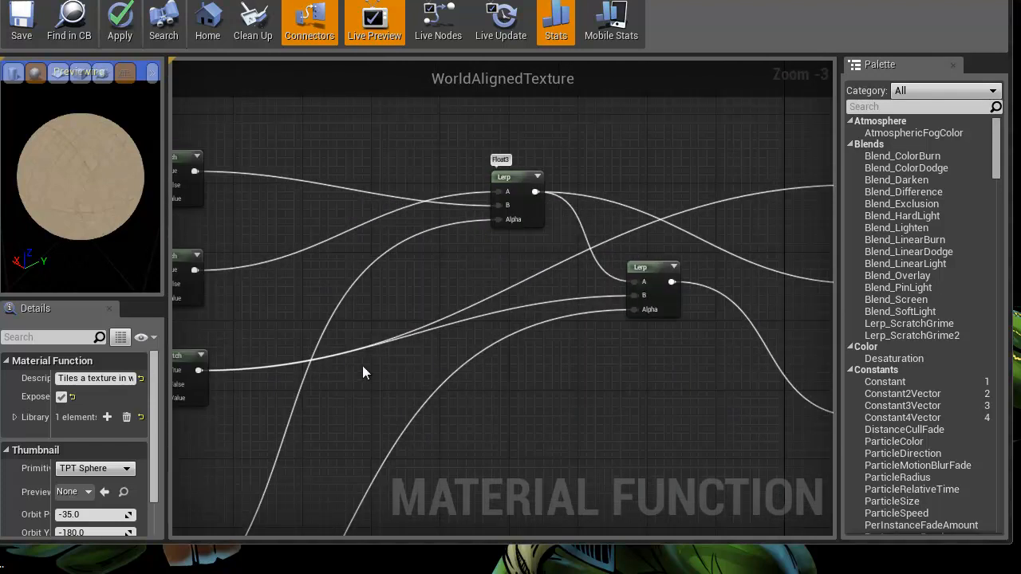
- Trace how the three Switch results enter the two Lerps, and review the complete WorldAlignedTexture graph
right_drag(344, 358, 617, 345)
right_drag(604, 383, 500, 342)
right_drag(474, 183, 549, 288)
right_drag(373, 325, 334, 357)
right_drag(601, 379, 469, 303)
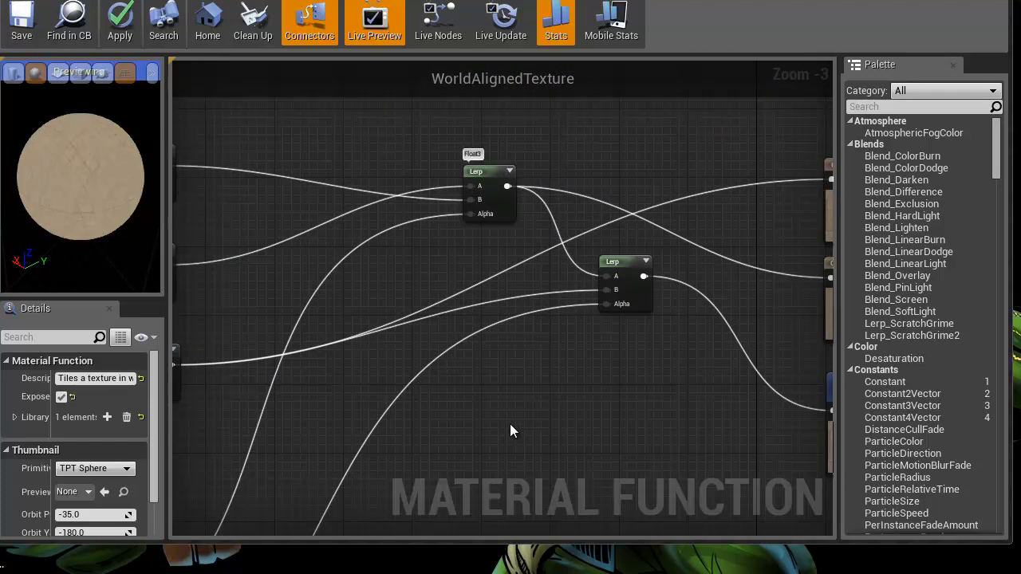
right_drag(630, 349, 701, 327)
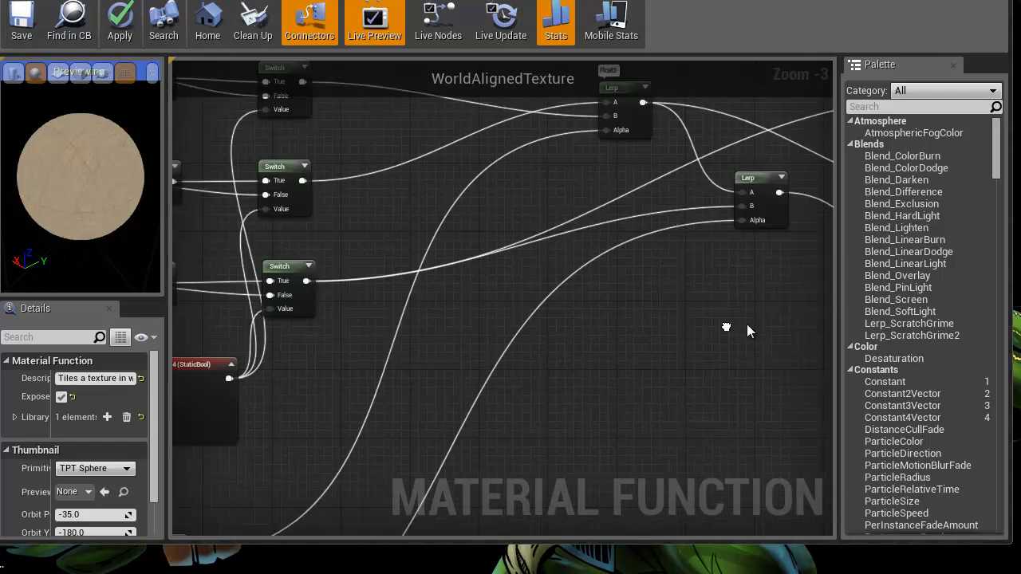
scroll(586, 350, down, 3)
mouse_move(596, 343)
right_down()
mouse_move(690, 309)
mouse_move(595, 303)
mouse_move(549, 334)
mouse_move(598, 337)
right_up()
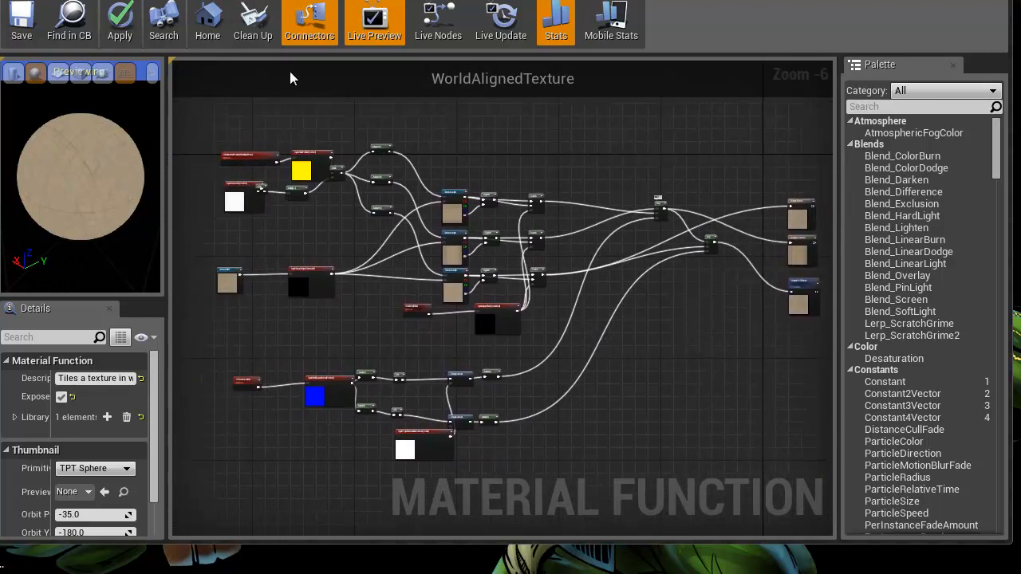
- Inspect the three Texture Sample nodes one by one, along with the texture and UV connections feeding them
scroll(435, 335, up, 4)
right_drag(439, 325, 226, 404)
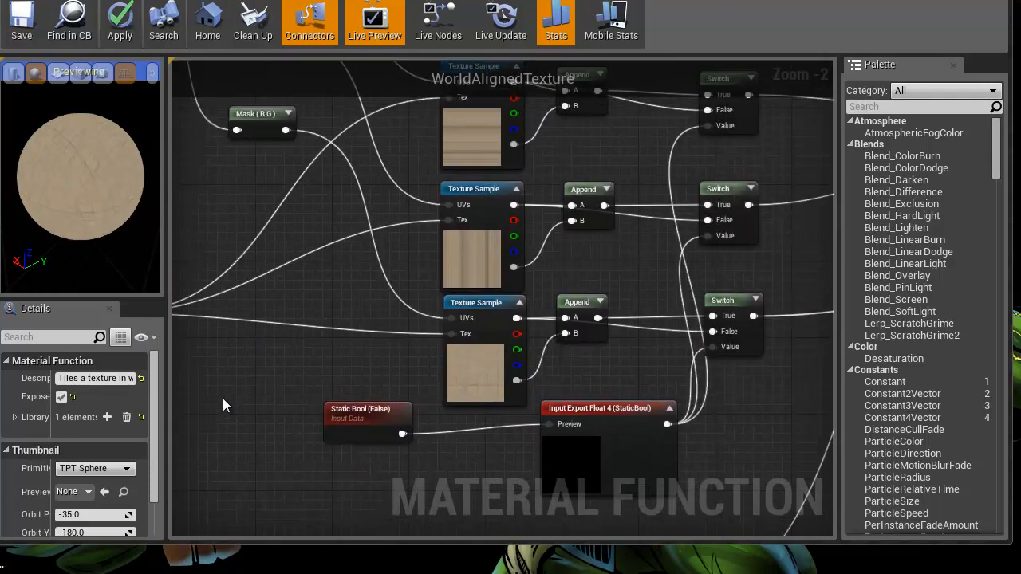
click(465, 308)
click(476, 187)
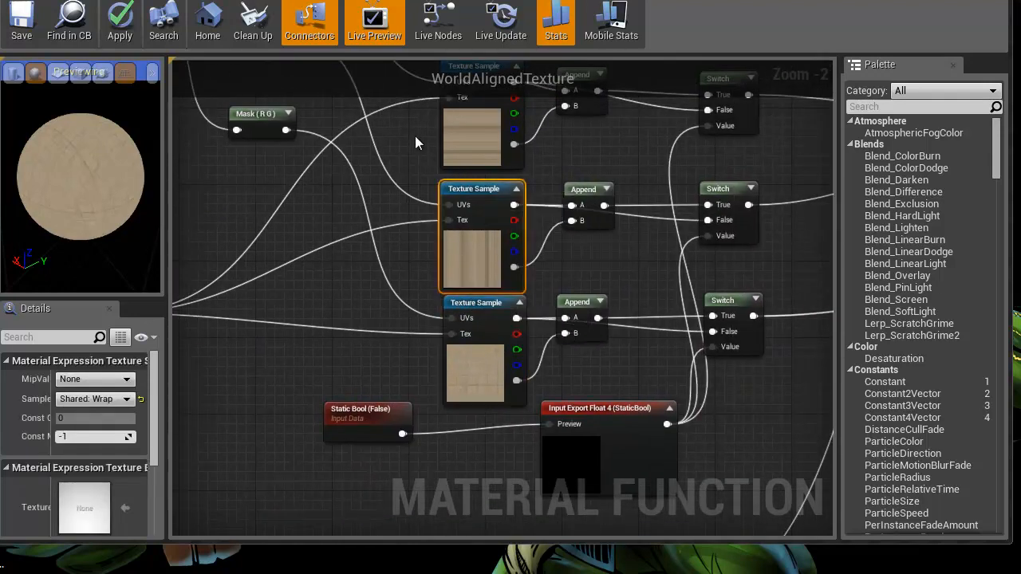
right_drag(457, 112, 476, 221)
click(503, 179)
right_drag(303, 312, 657, 279)
right_drag(391, 303, 683, 261)
- Return to F_Cliff_Layer and examine the LargeSize group's Texture Object and WorldAlignedTexture inputs within the whole graph
scroll(397, 299, down, 3)
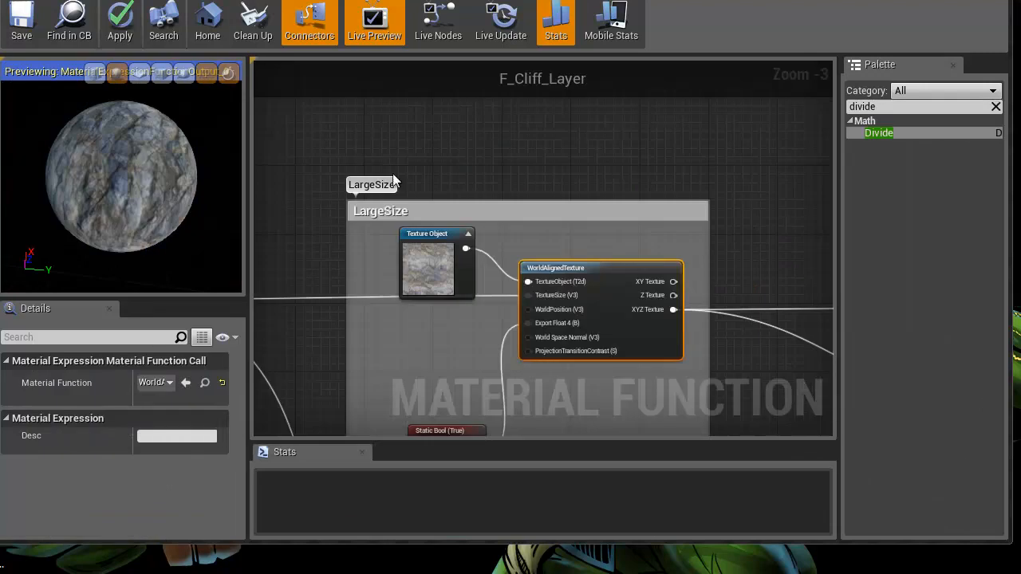
right_drag(349, 147, 612, 75)
scroll(535, 223, down, 3)
right_drag(535, 217, 422, 248)
scroll(440, 220, up, 4)
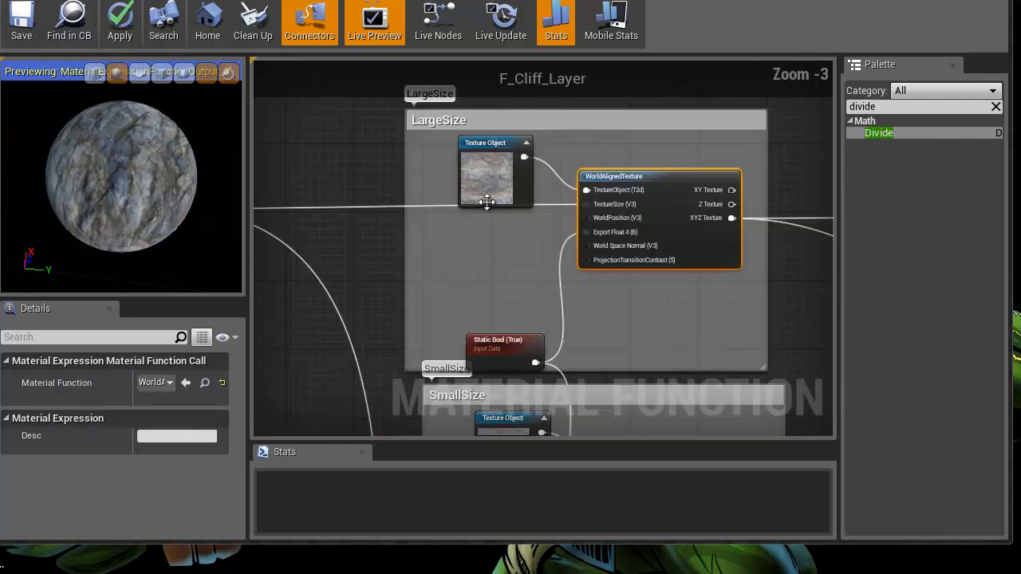
scroll(469, 161, down, 3)
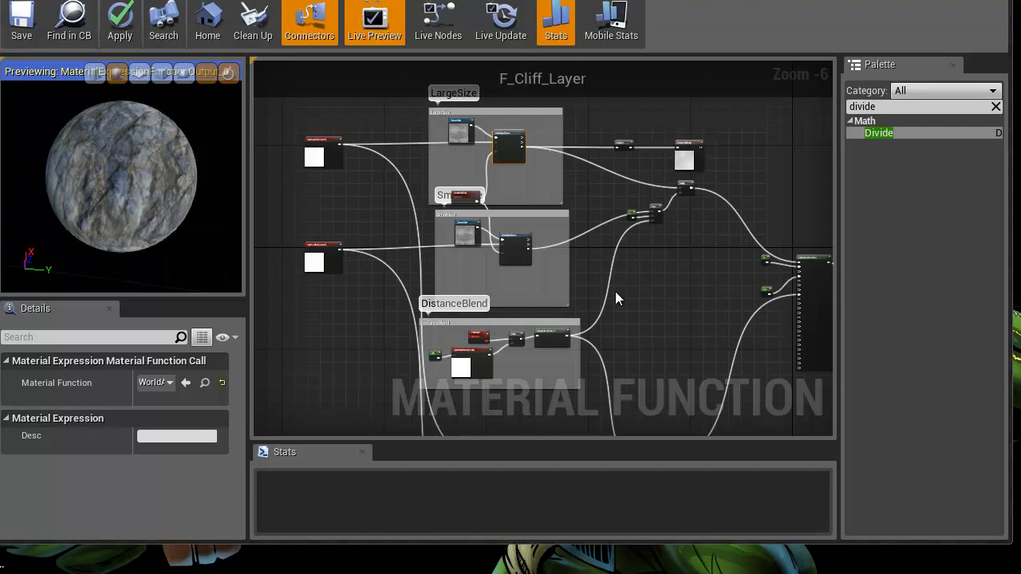
scroll(483, 245, up, 5)
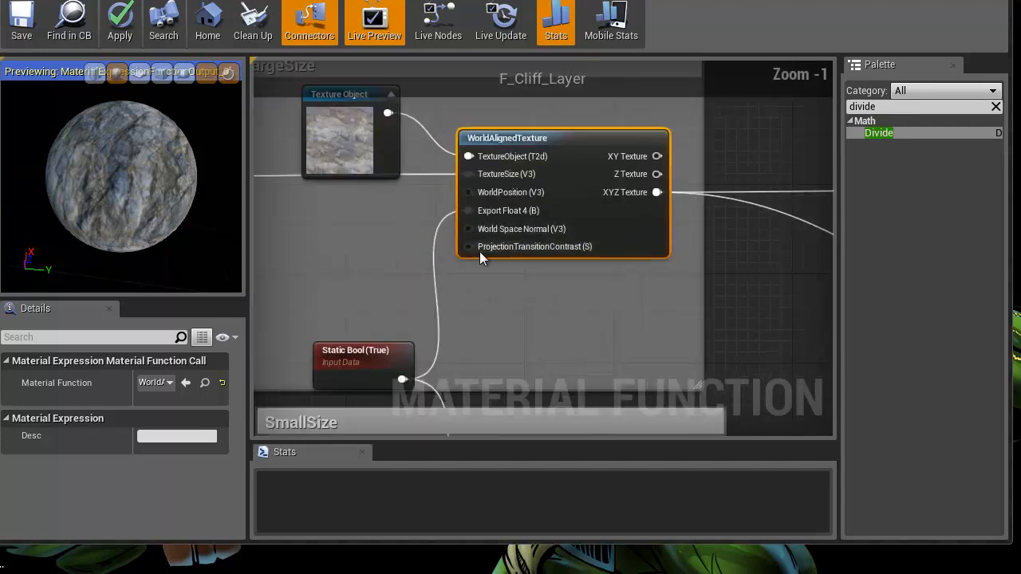
right_drag(510, 308, 604, 369)
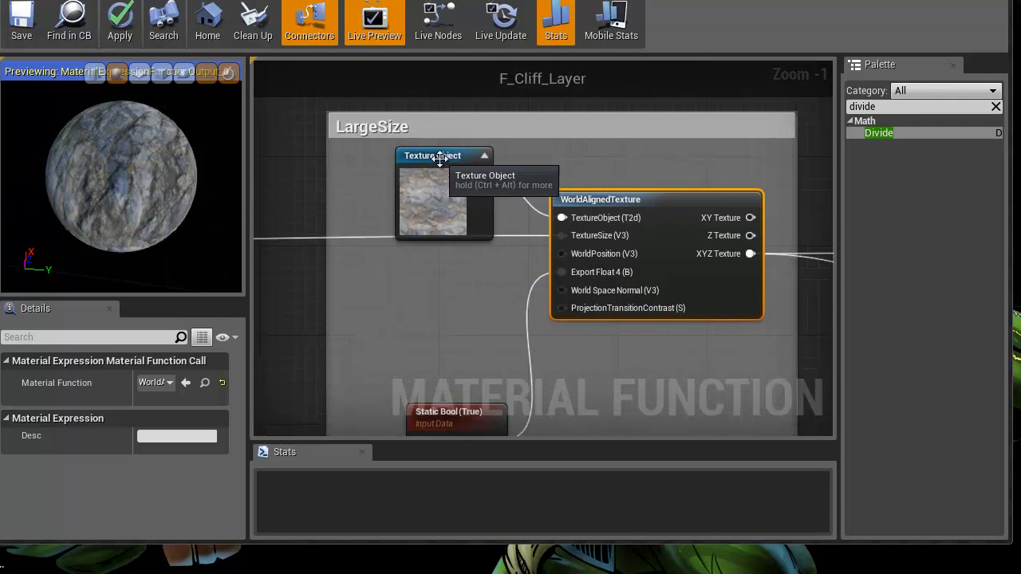
drag(439, 162, 447, 175)
scroll(418, 257, down, 5)
right_drag(611, 367, 501, 279)
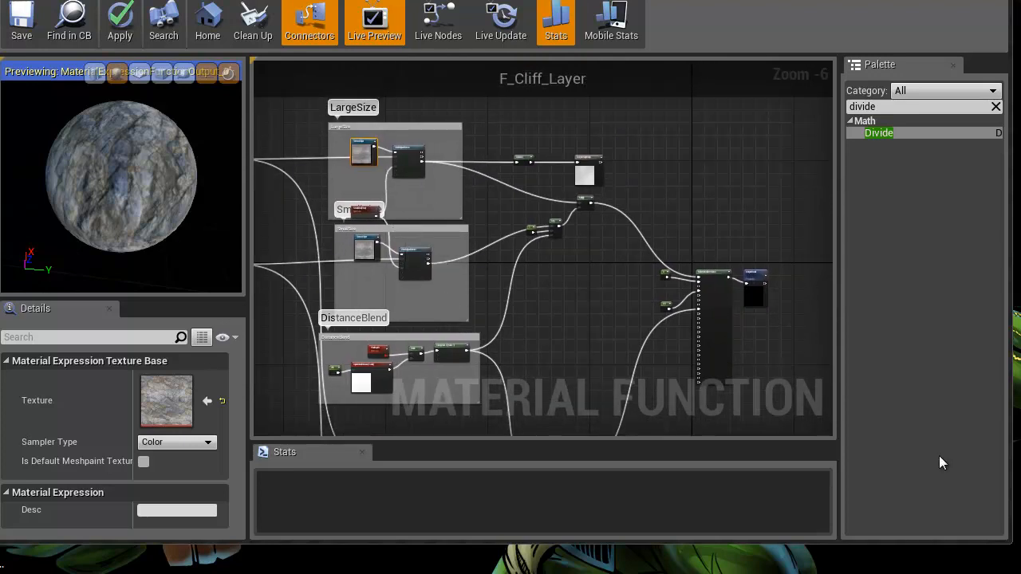
- Inspect the blended cliff material on the preview sphere from afar, from several angles and close up
right_drag(543, 322, 619, 319)
scroll(94, 201, down, 4)
scroll(82, 255, up, 5)
scroll(83, 259, down, 3)
scroll(90, 243, up, 4)
scroll(90, 243, down, 3)
drag(88, 211, 66, 74)
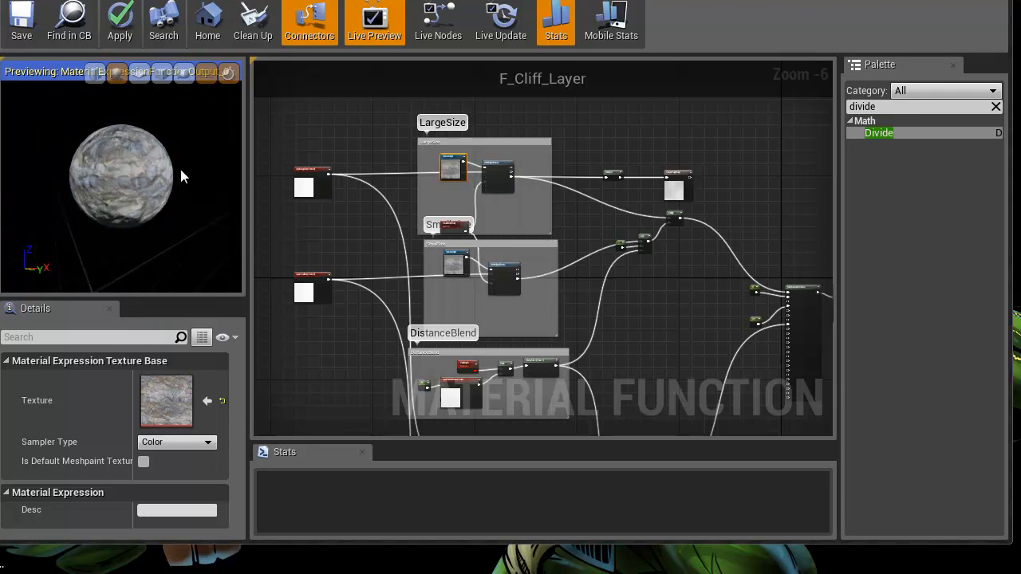
drag(191, 201, 142, 188)
right_drag(141, 181, 69, 135)
drag(68, 136, 199, 232)
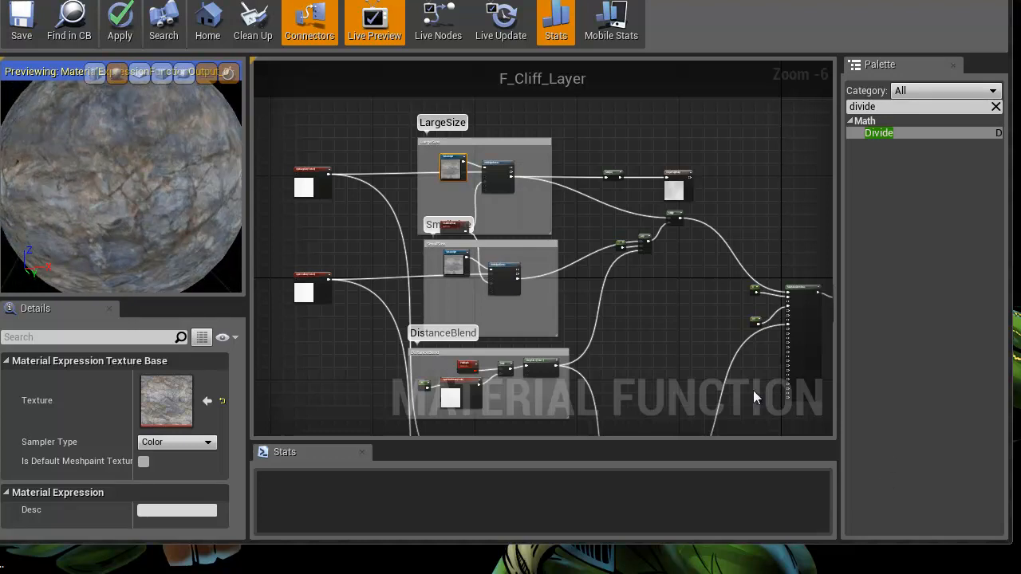
scroll(671, 300, down, 3)
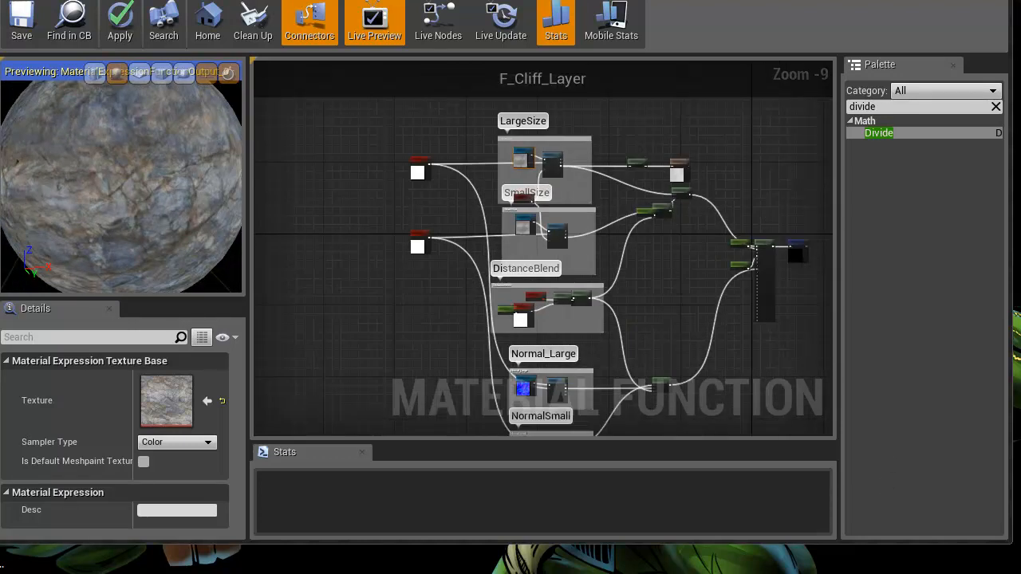